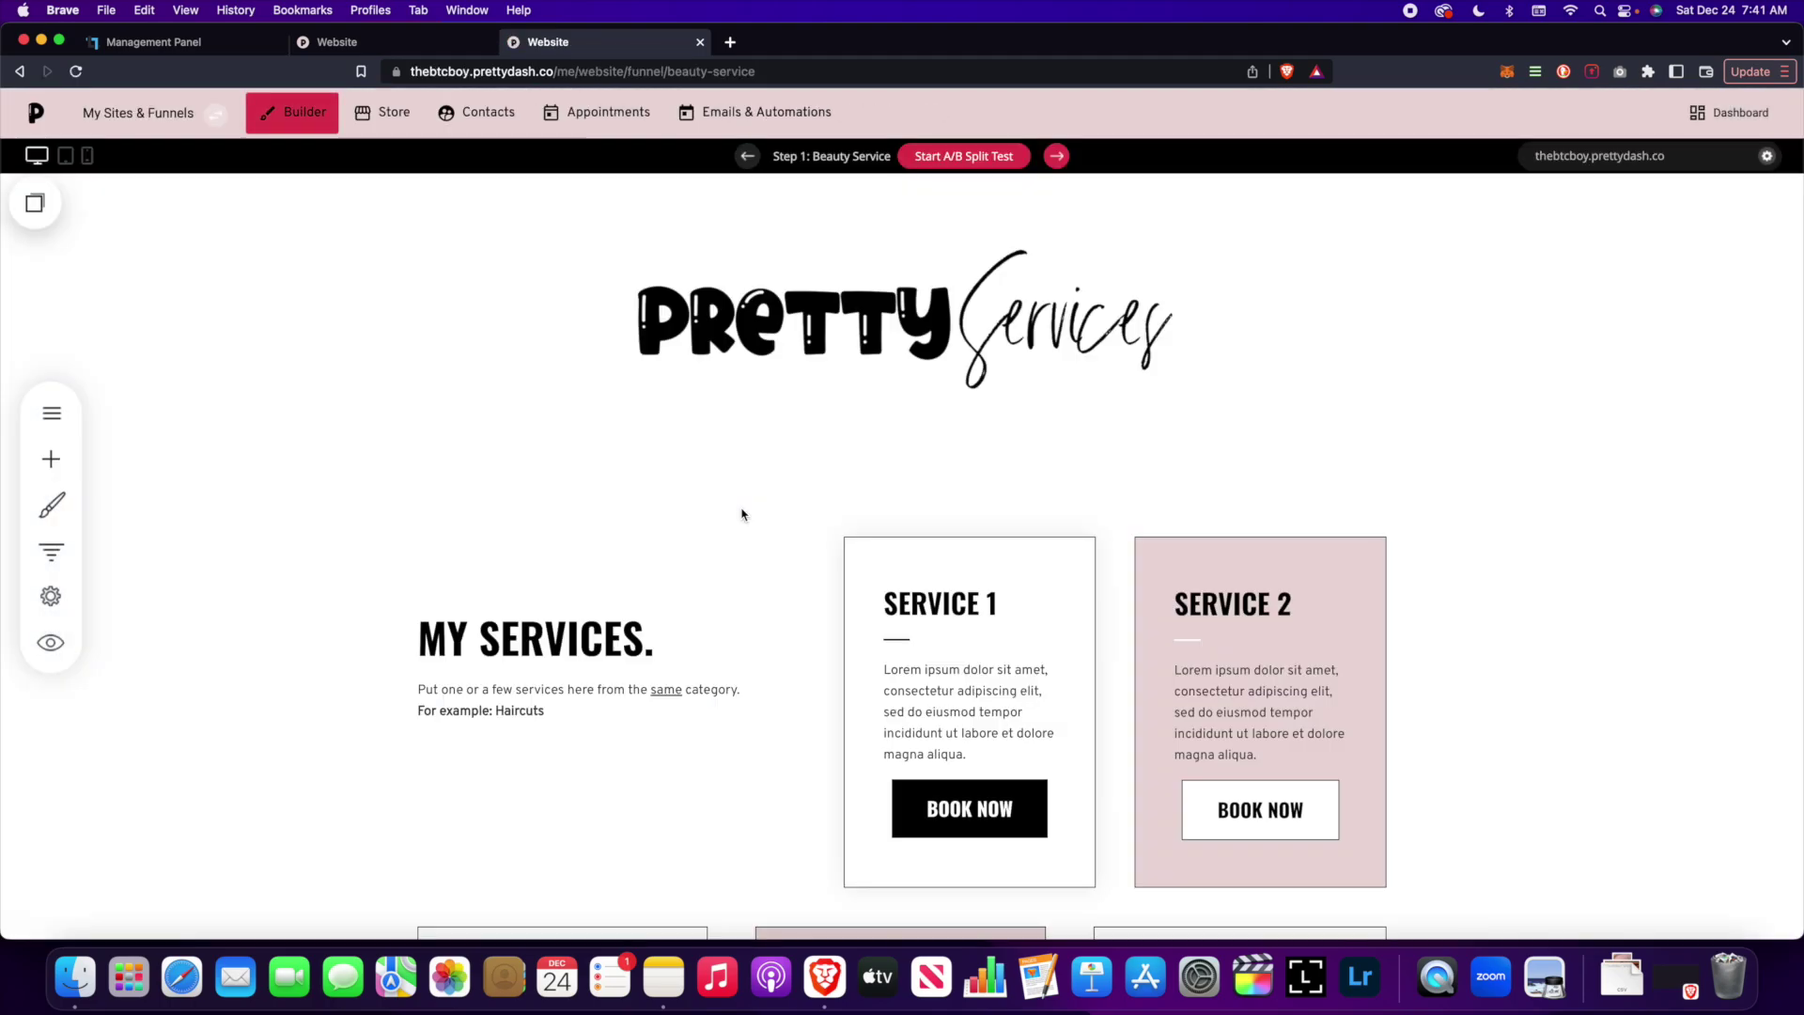
# Step: Review the global styling options for the color palette, added fonts and text styling, and confirm them without changes
pyautogui.moveTo(741, 513)
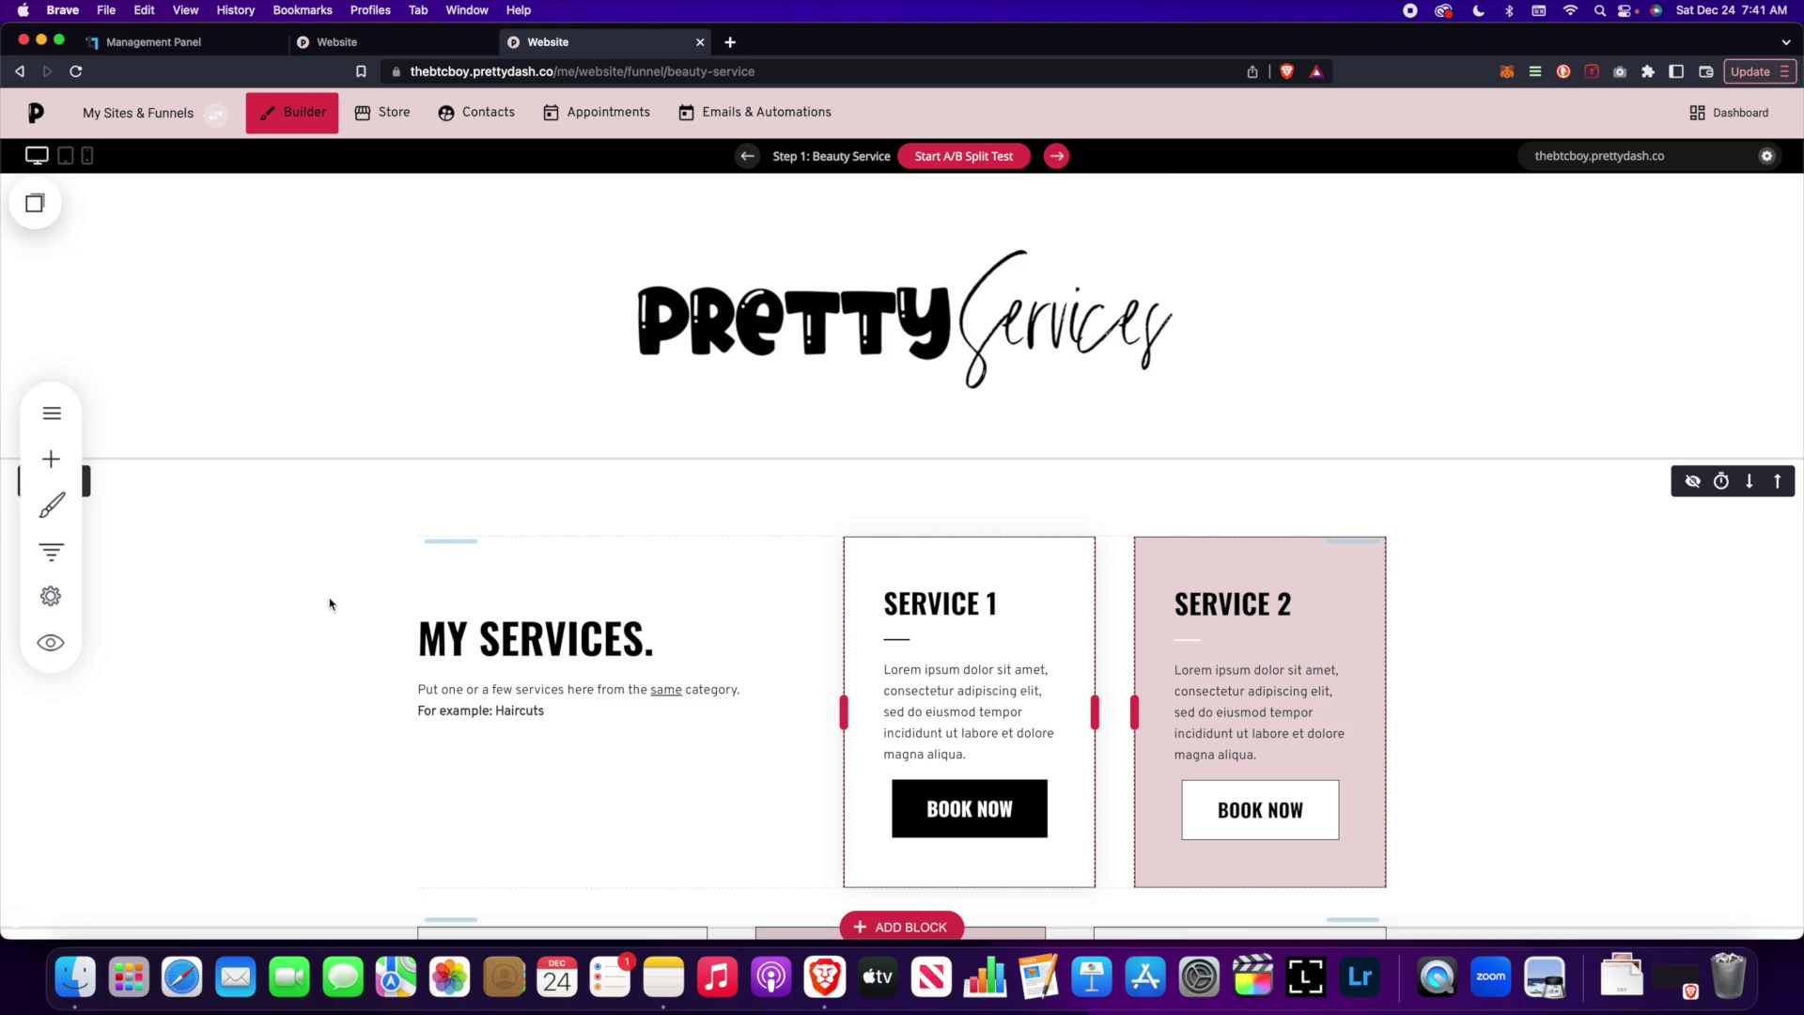
pyautogui.click(67, 507)
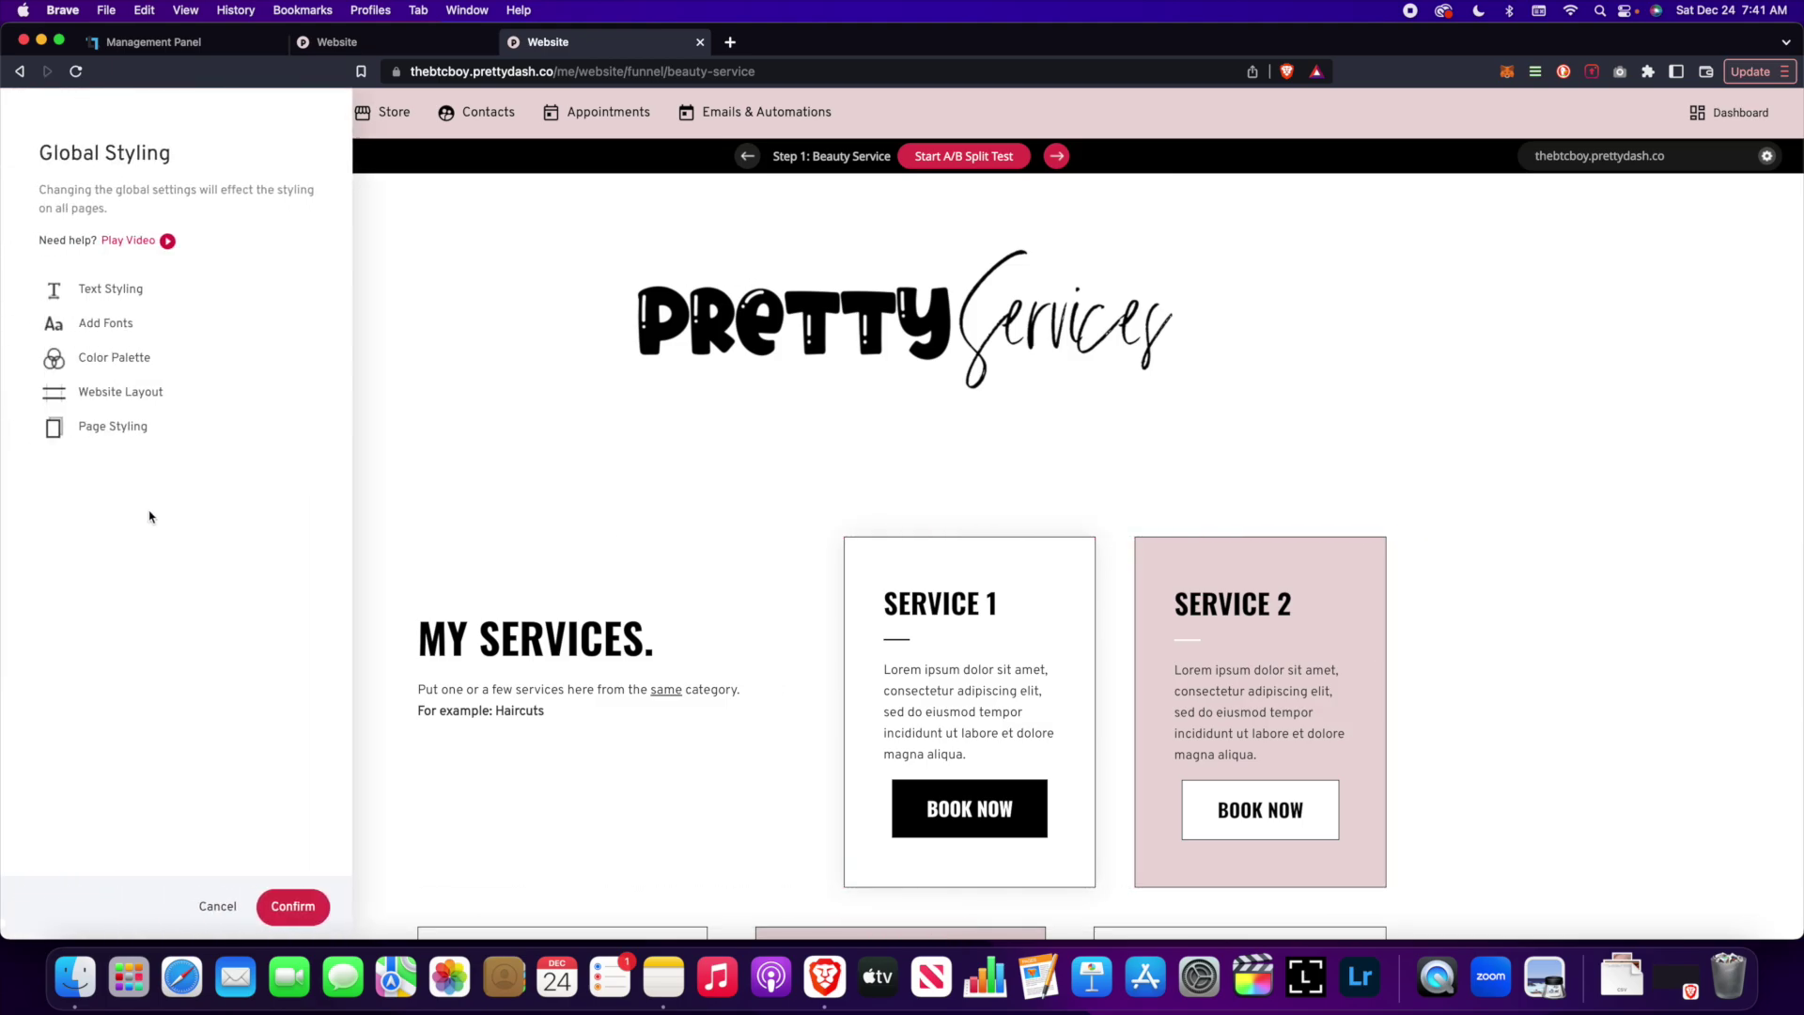
pyautogui.click(133, 357)
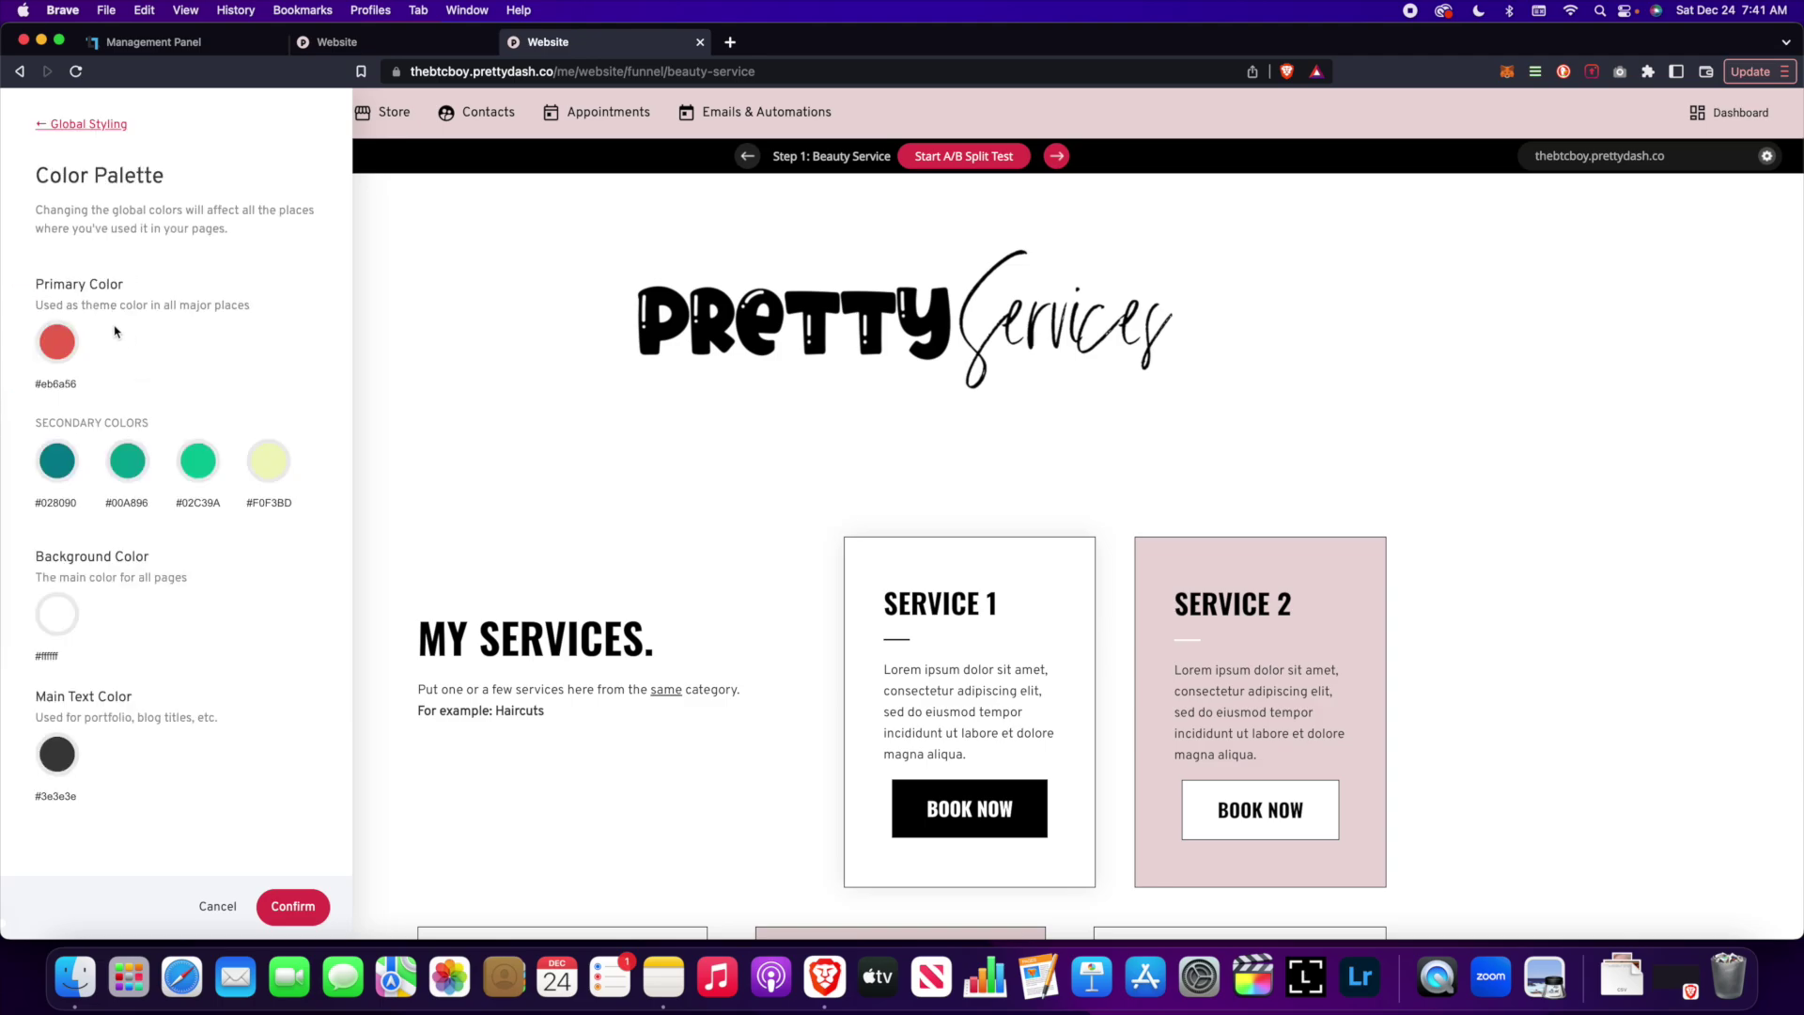
pyautogui.click(122, 129)
pyautogui.click(113, 322)
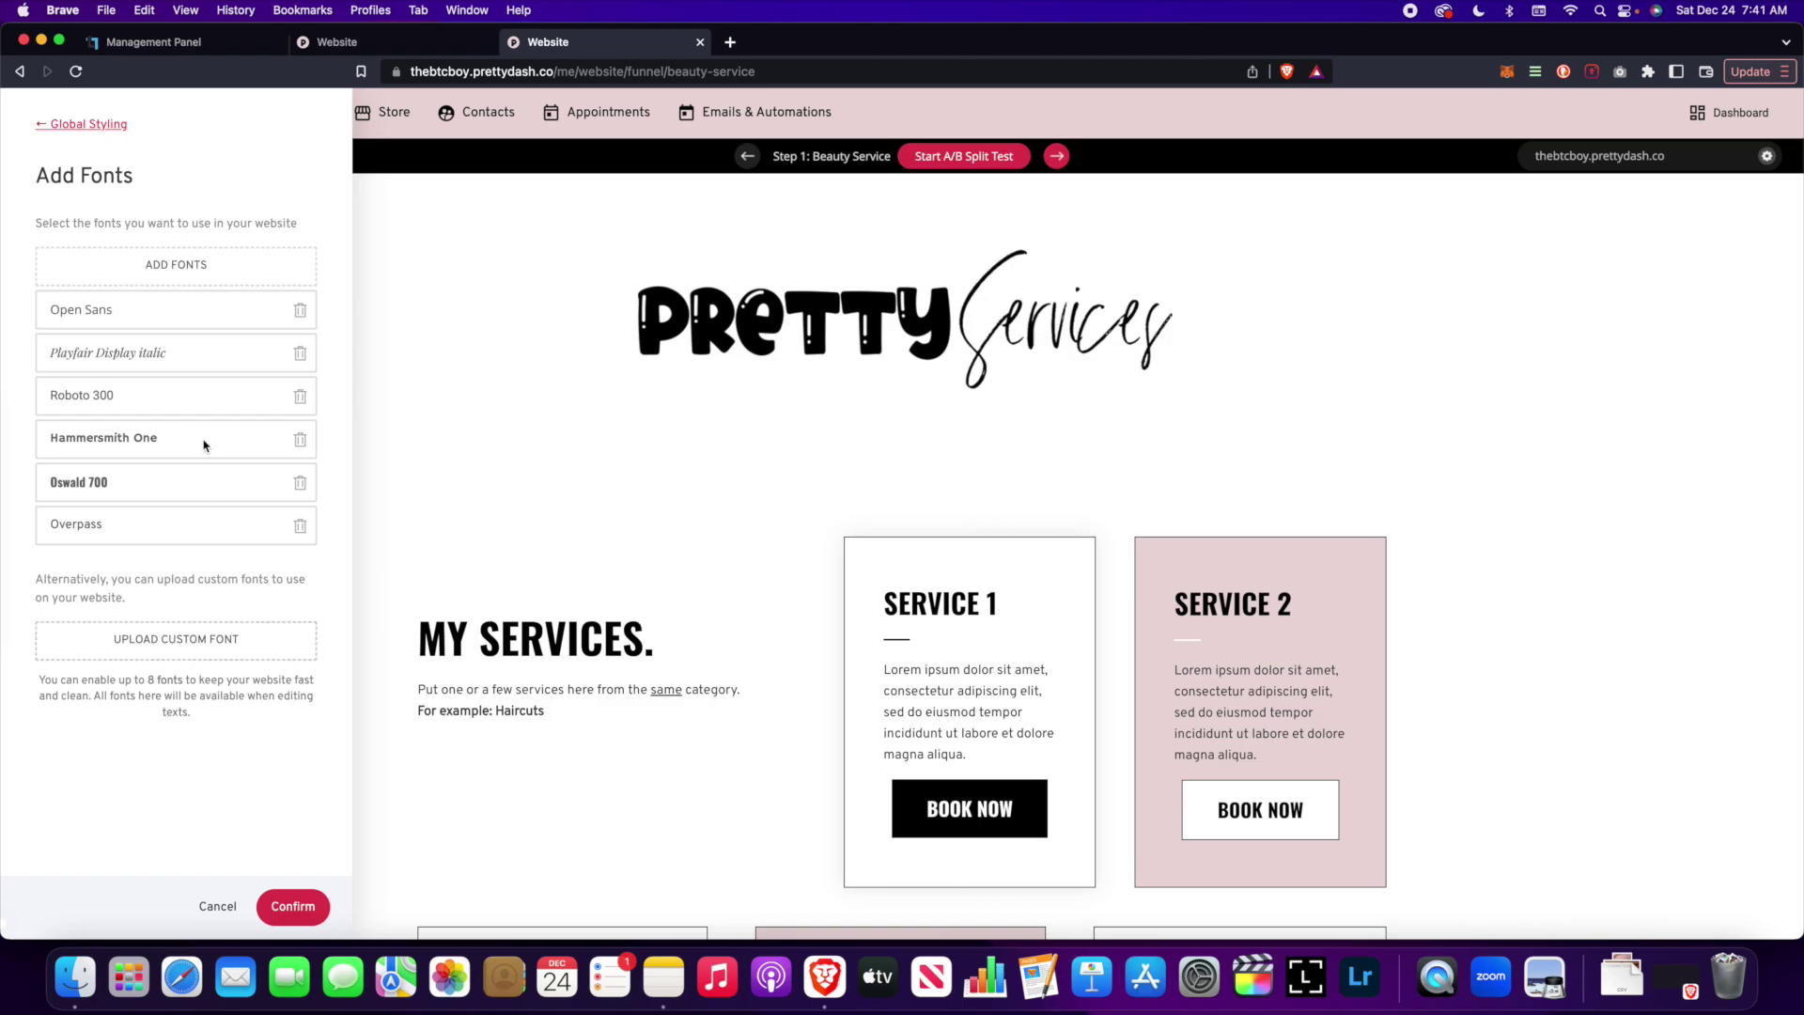
pyautogui.click(83, 124)
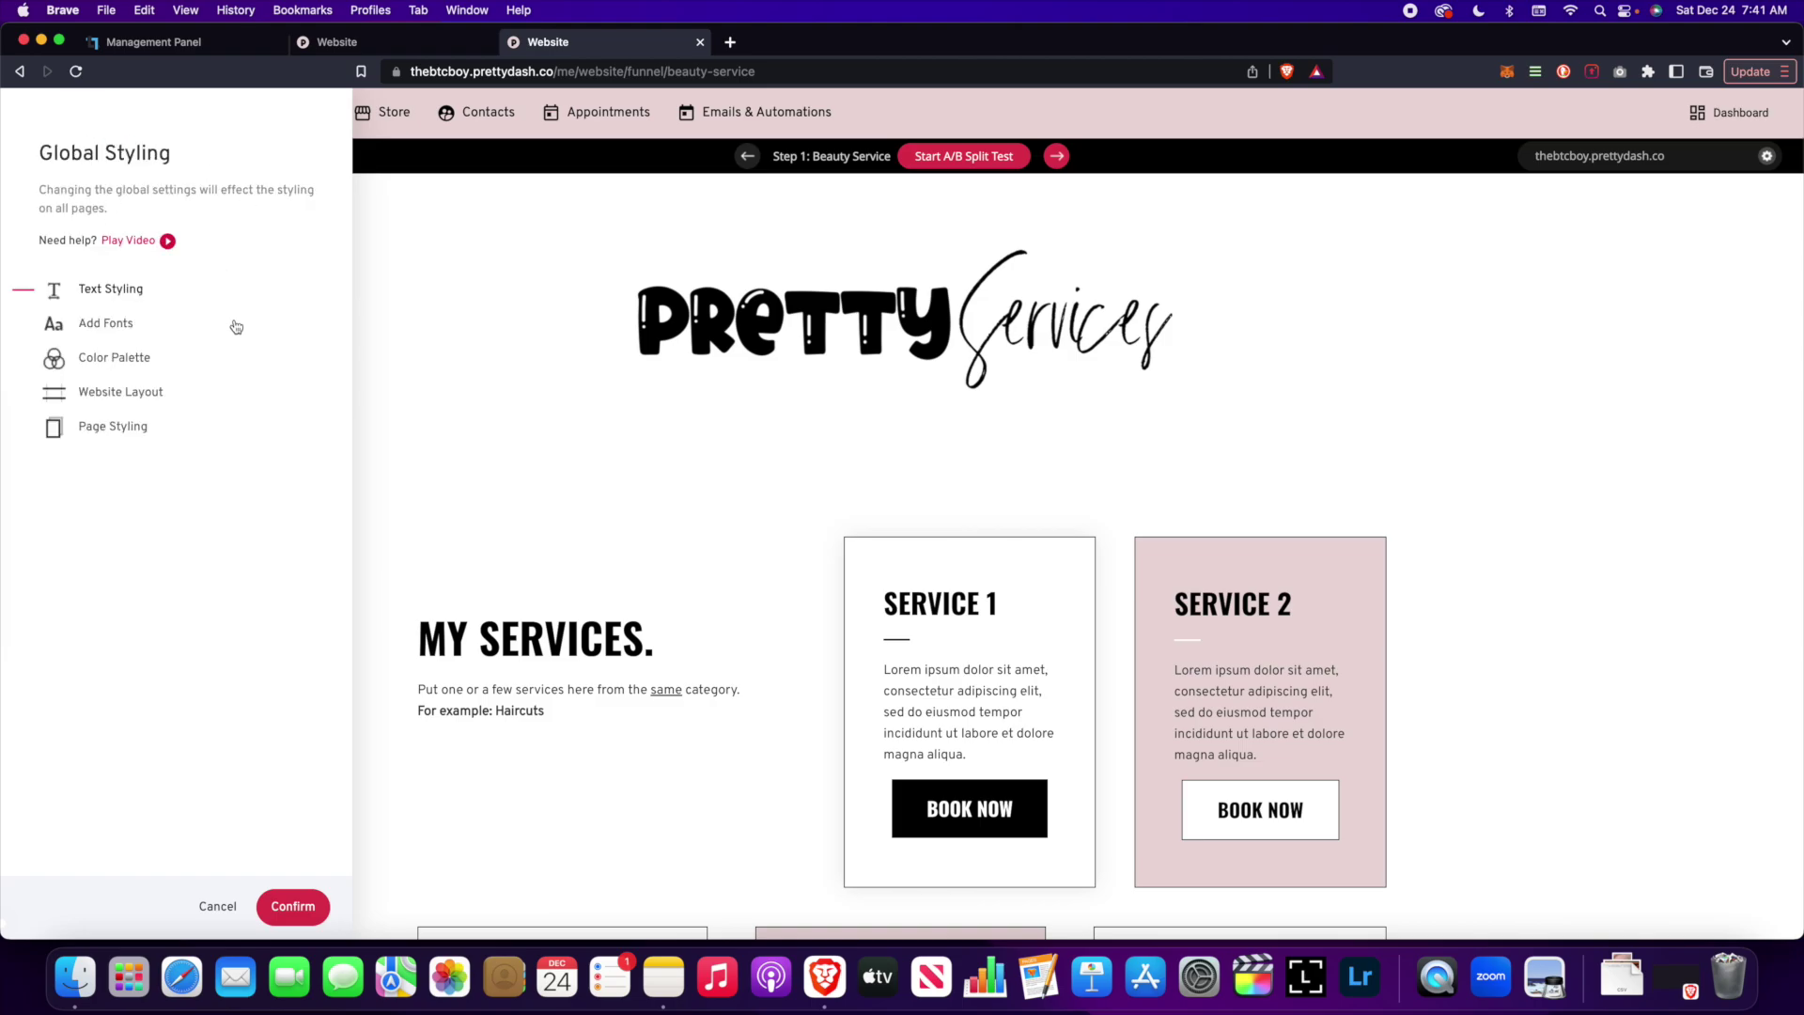
pyautogui.click(132, 290)
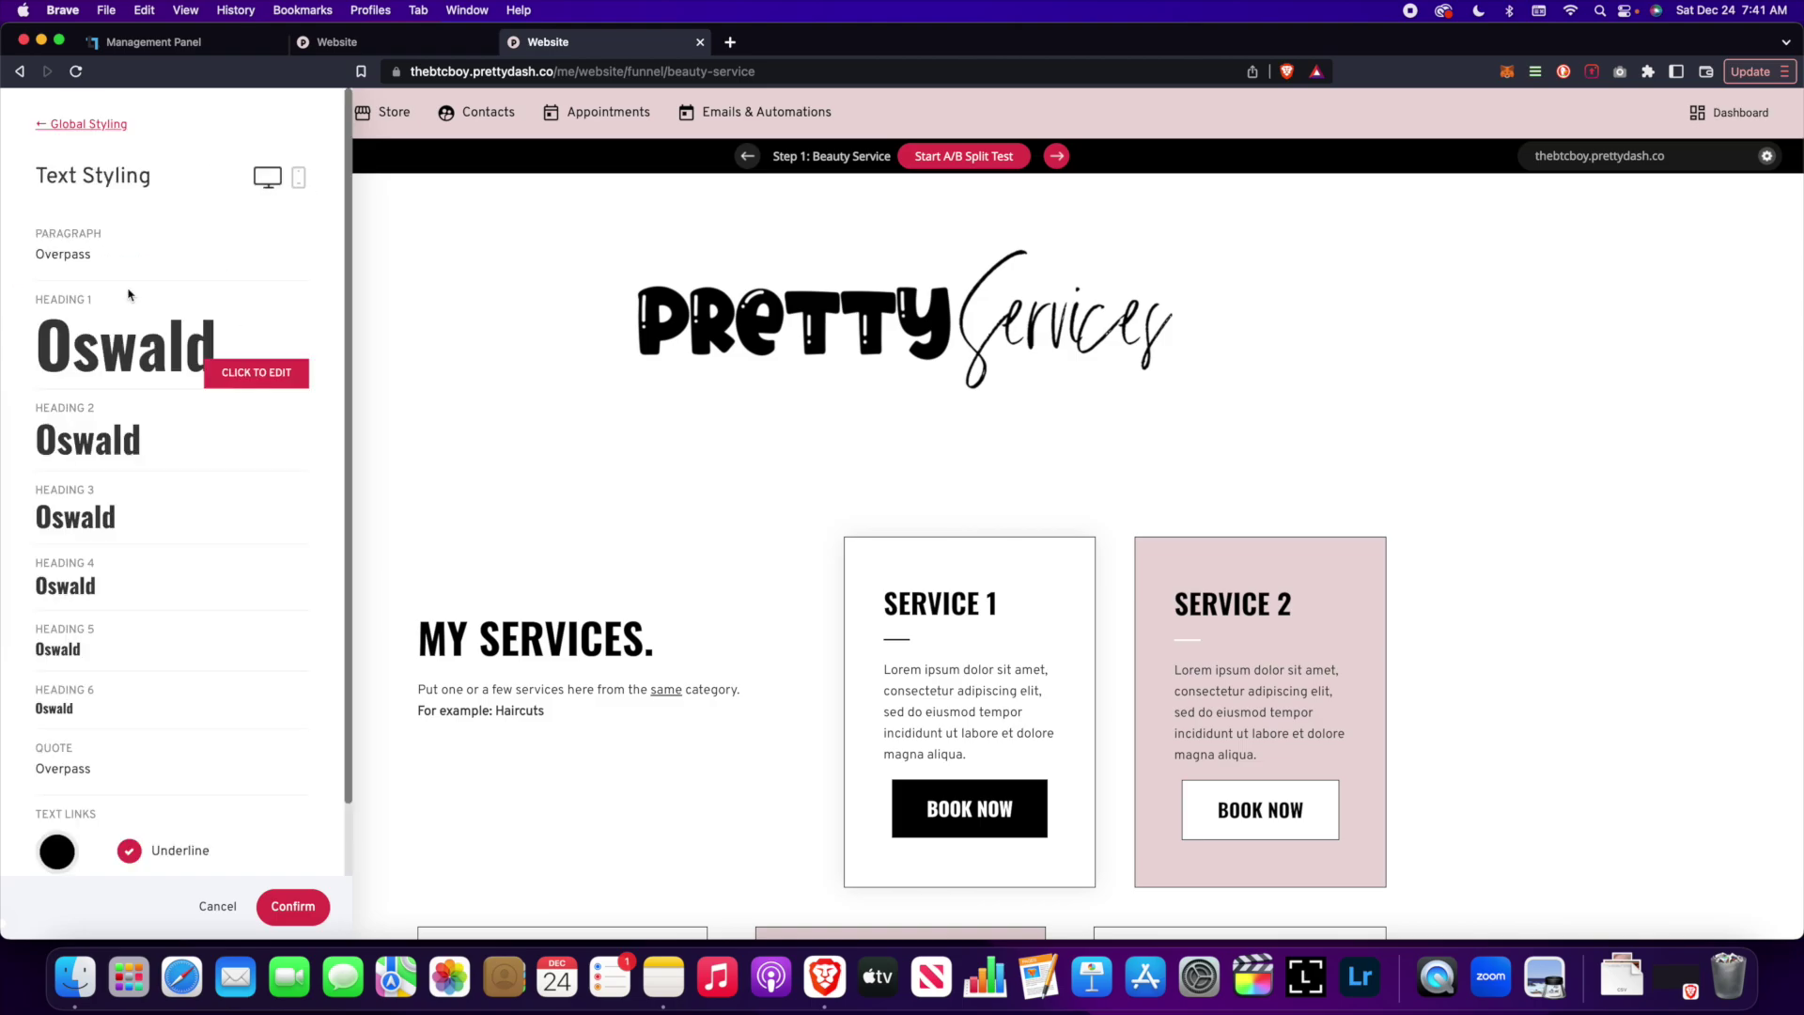
pyautogui.click(83, 126)
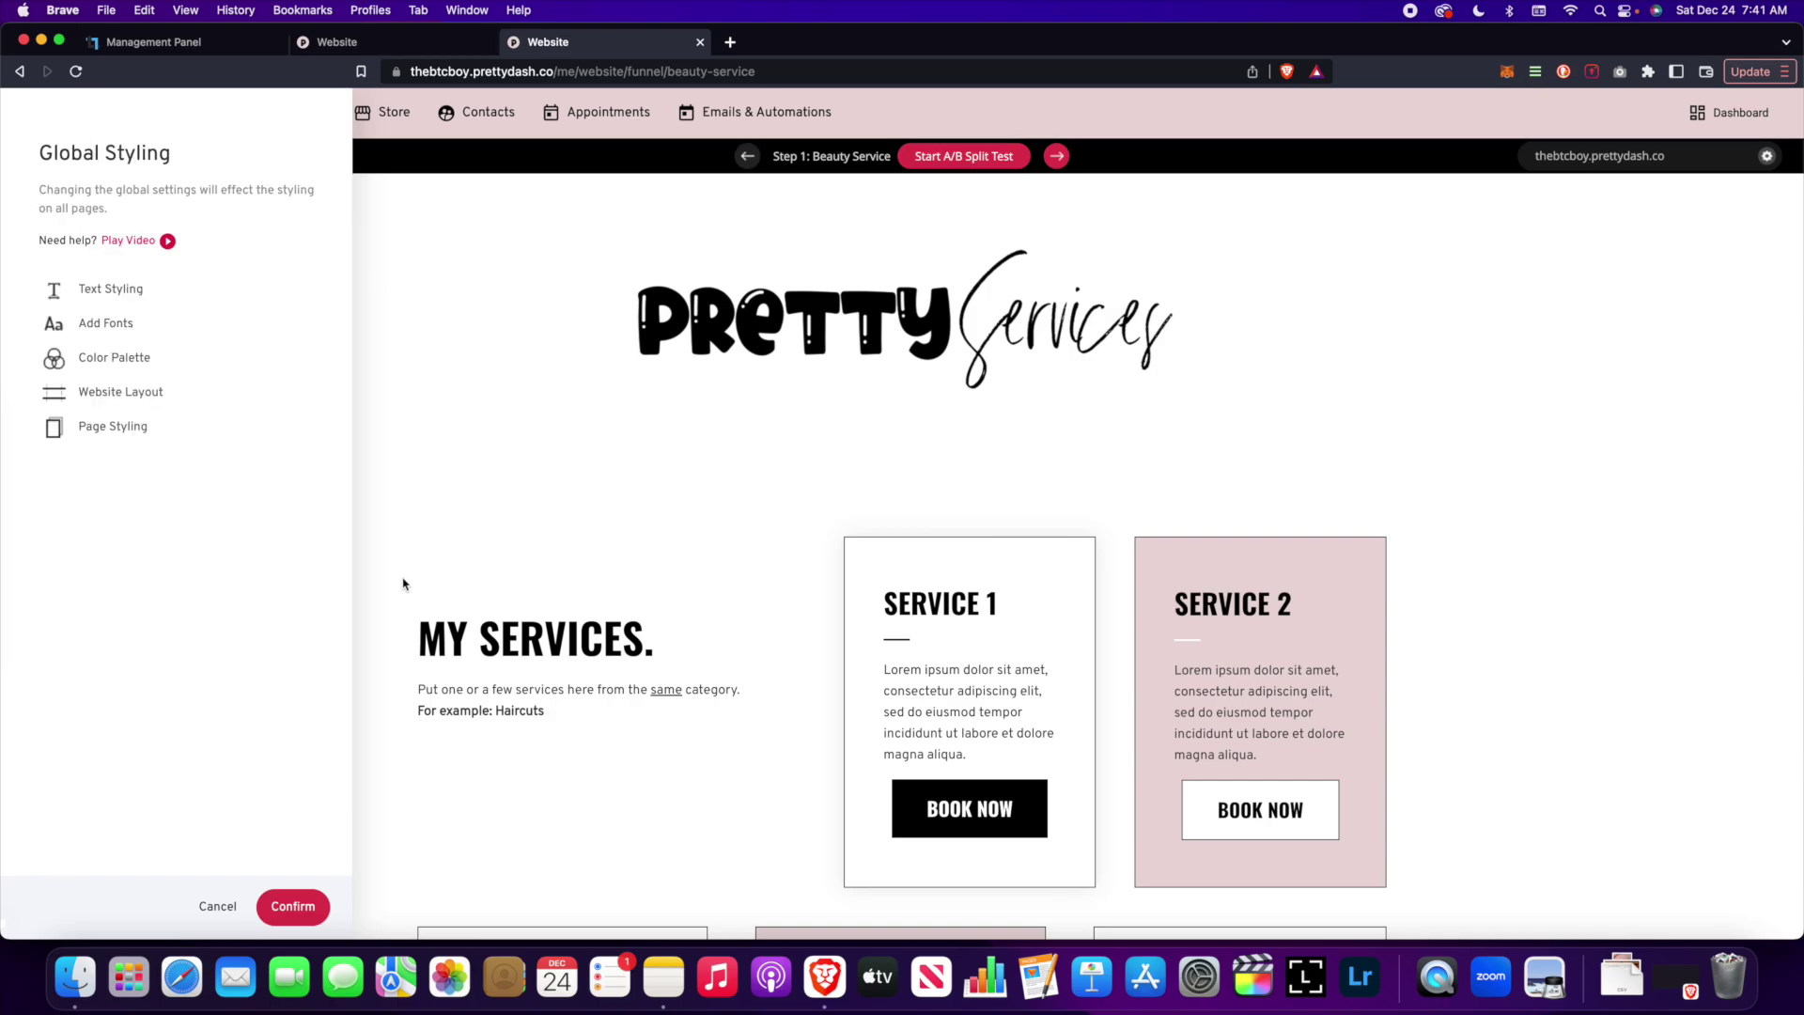
pyautogui.click(293, 904)
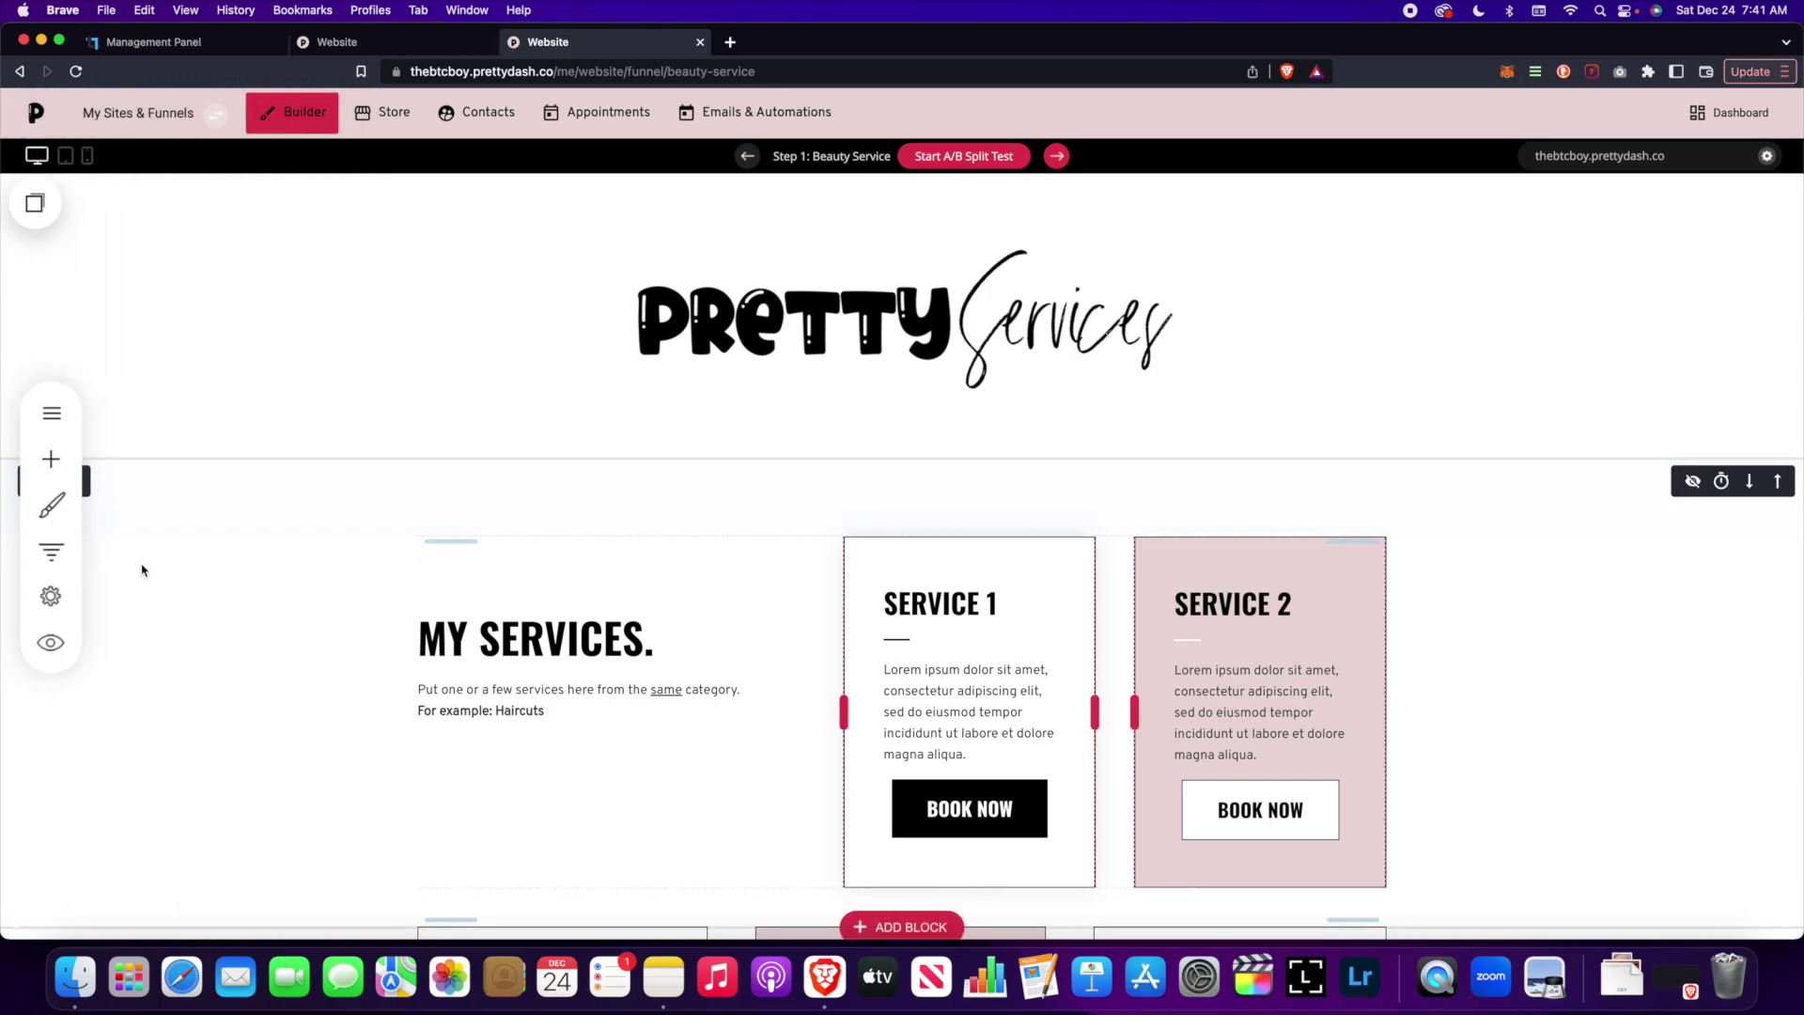
# Step: Examine the funnel's general settings, the form for connecting an existing domain, and the page SEO info, cancelling without edits
pyautogui.click(51, 595)
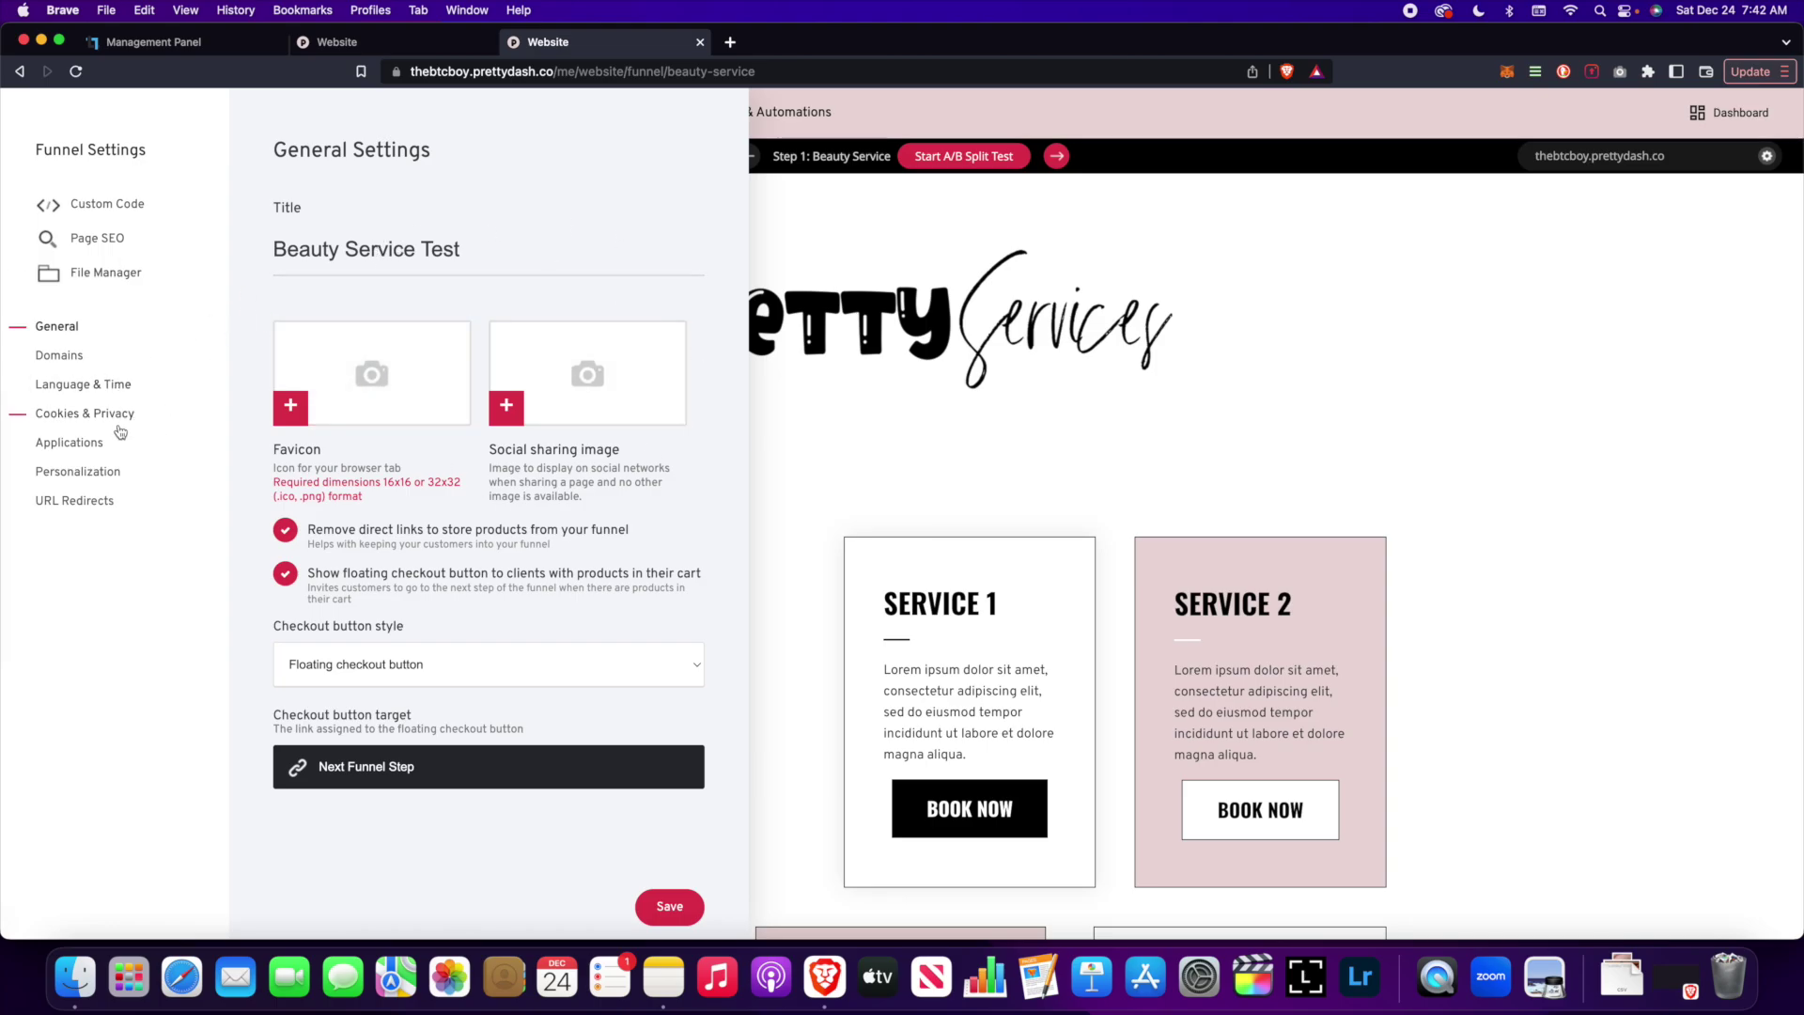
pyautogui.click(58, 356)
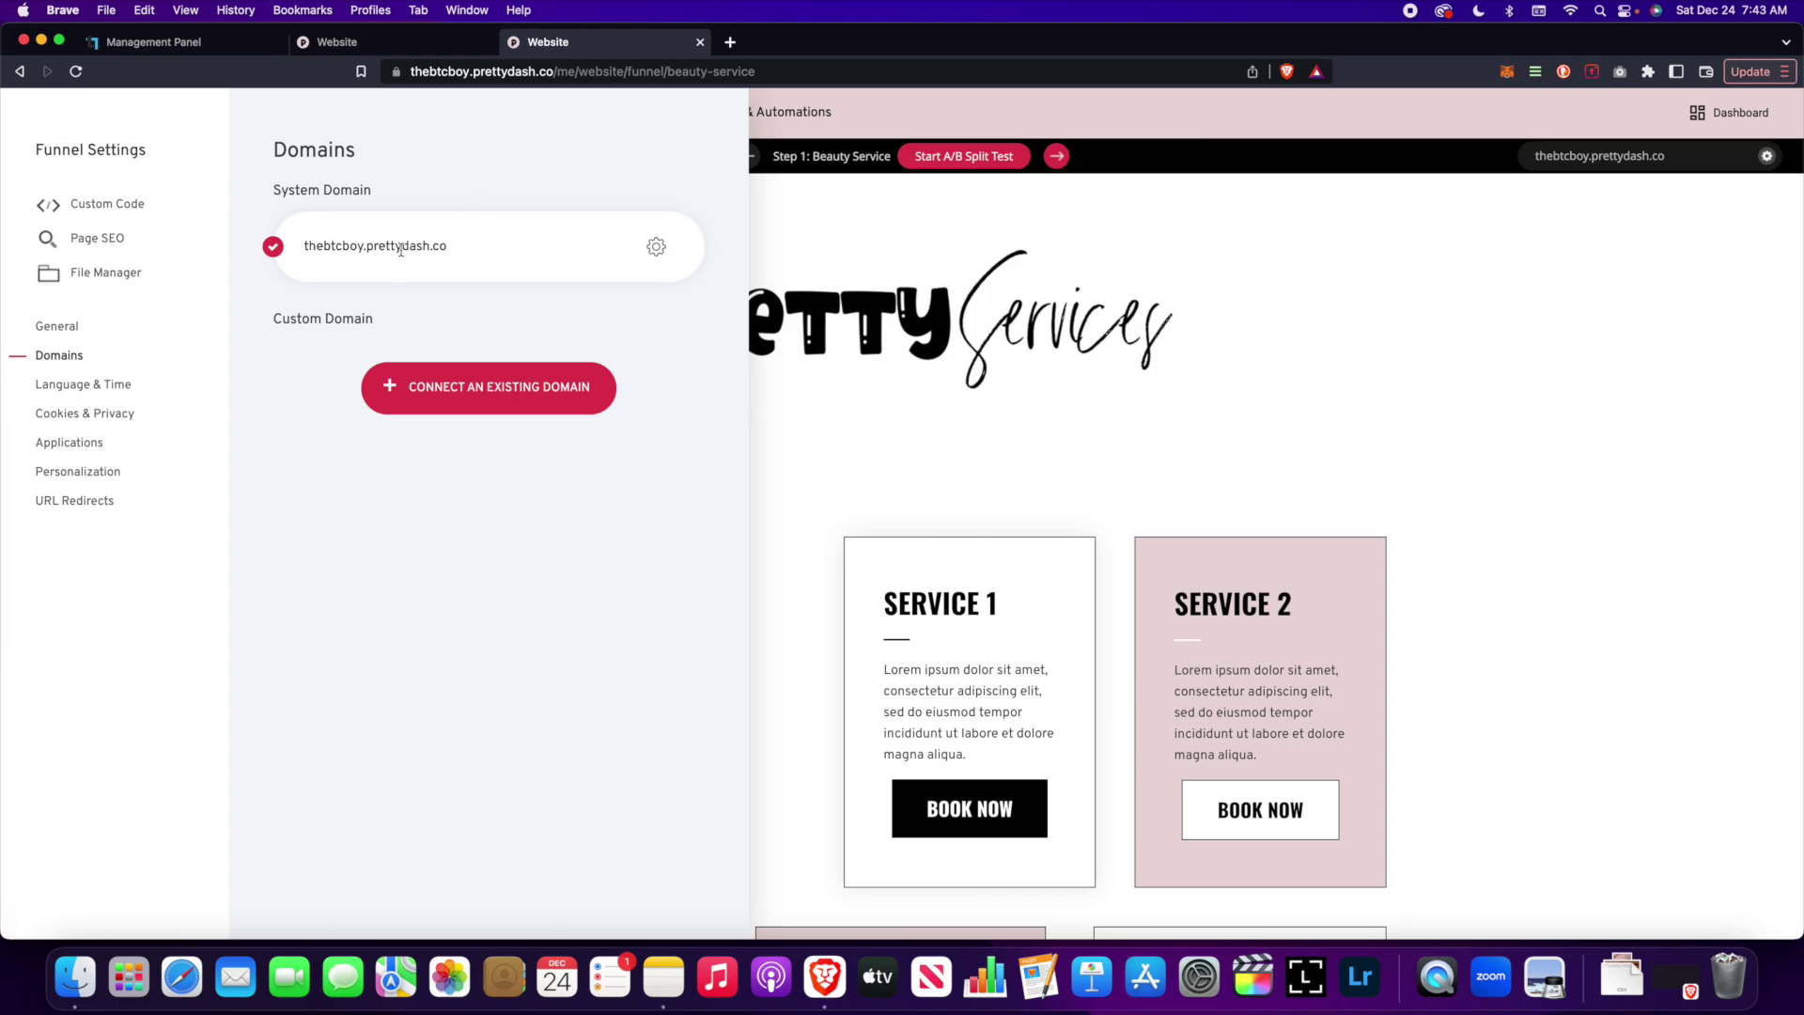
pyautogui.click(465, 411)
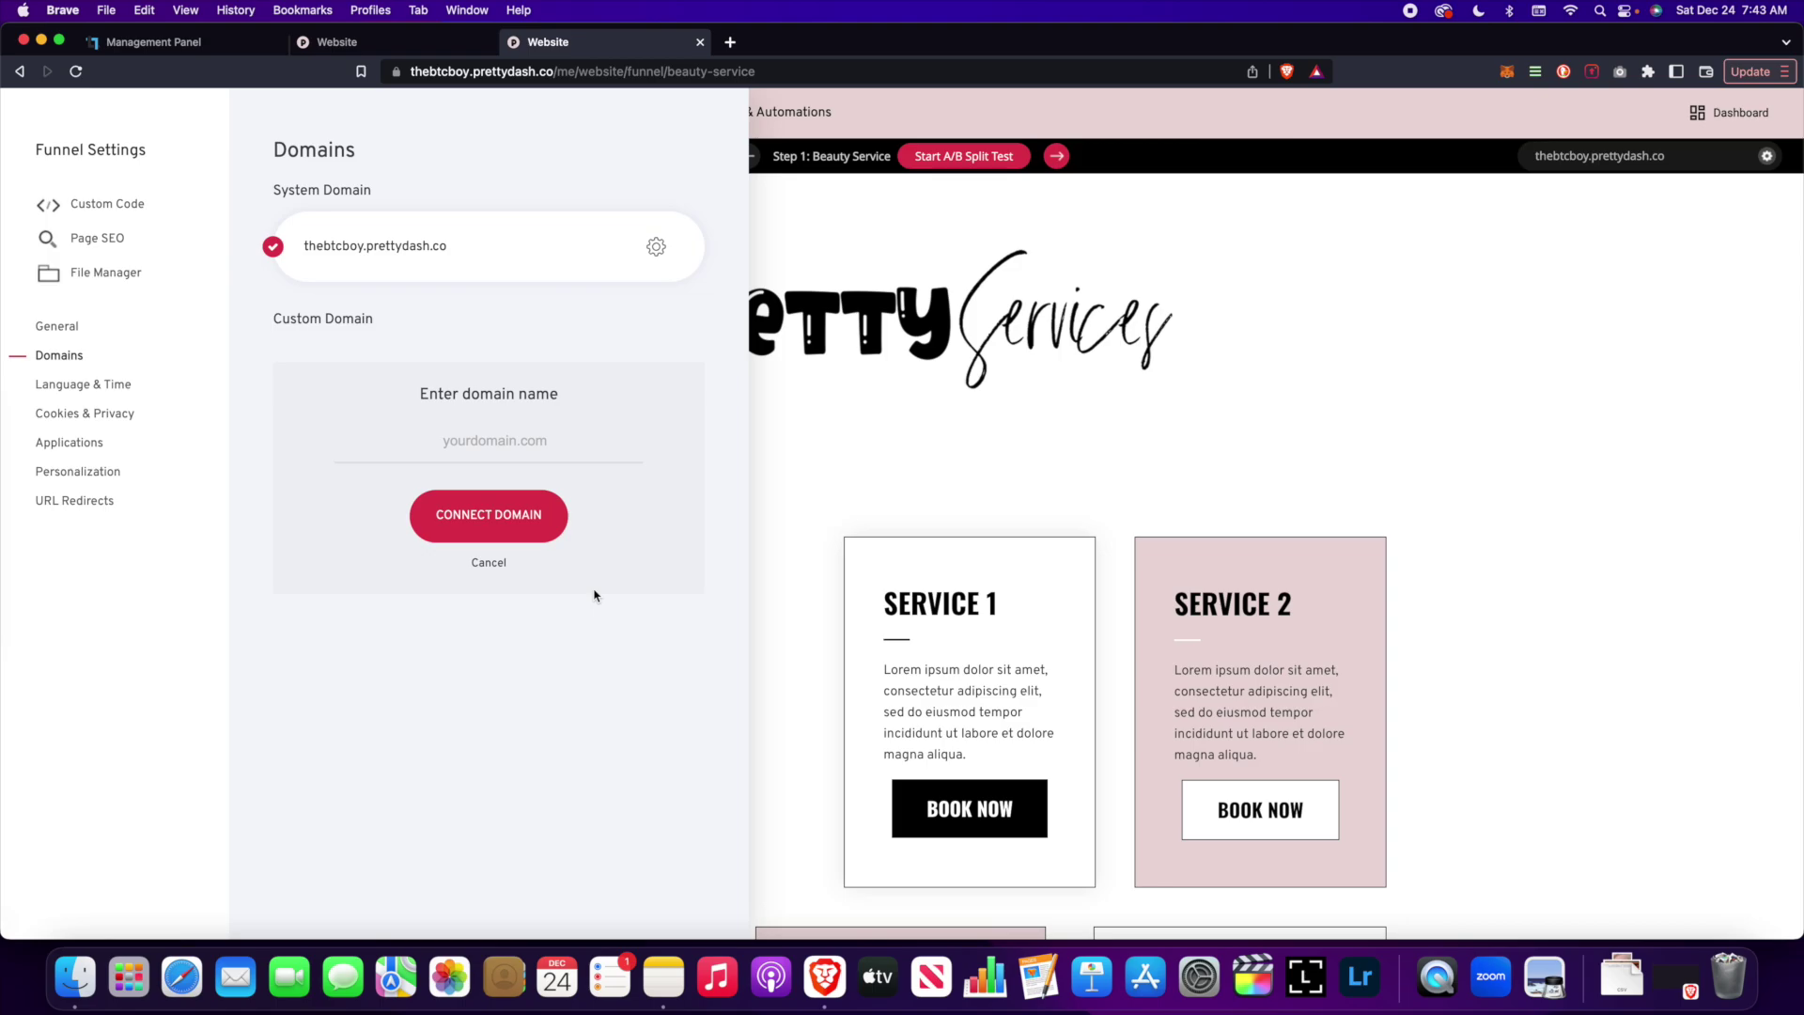
pyautogui.click(106, 241)
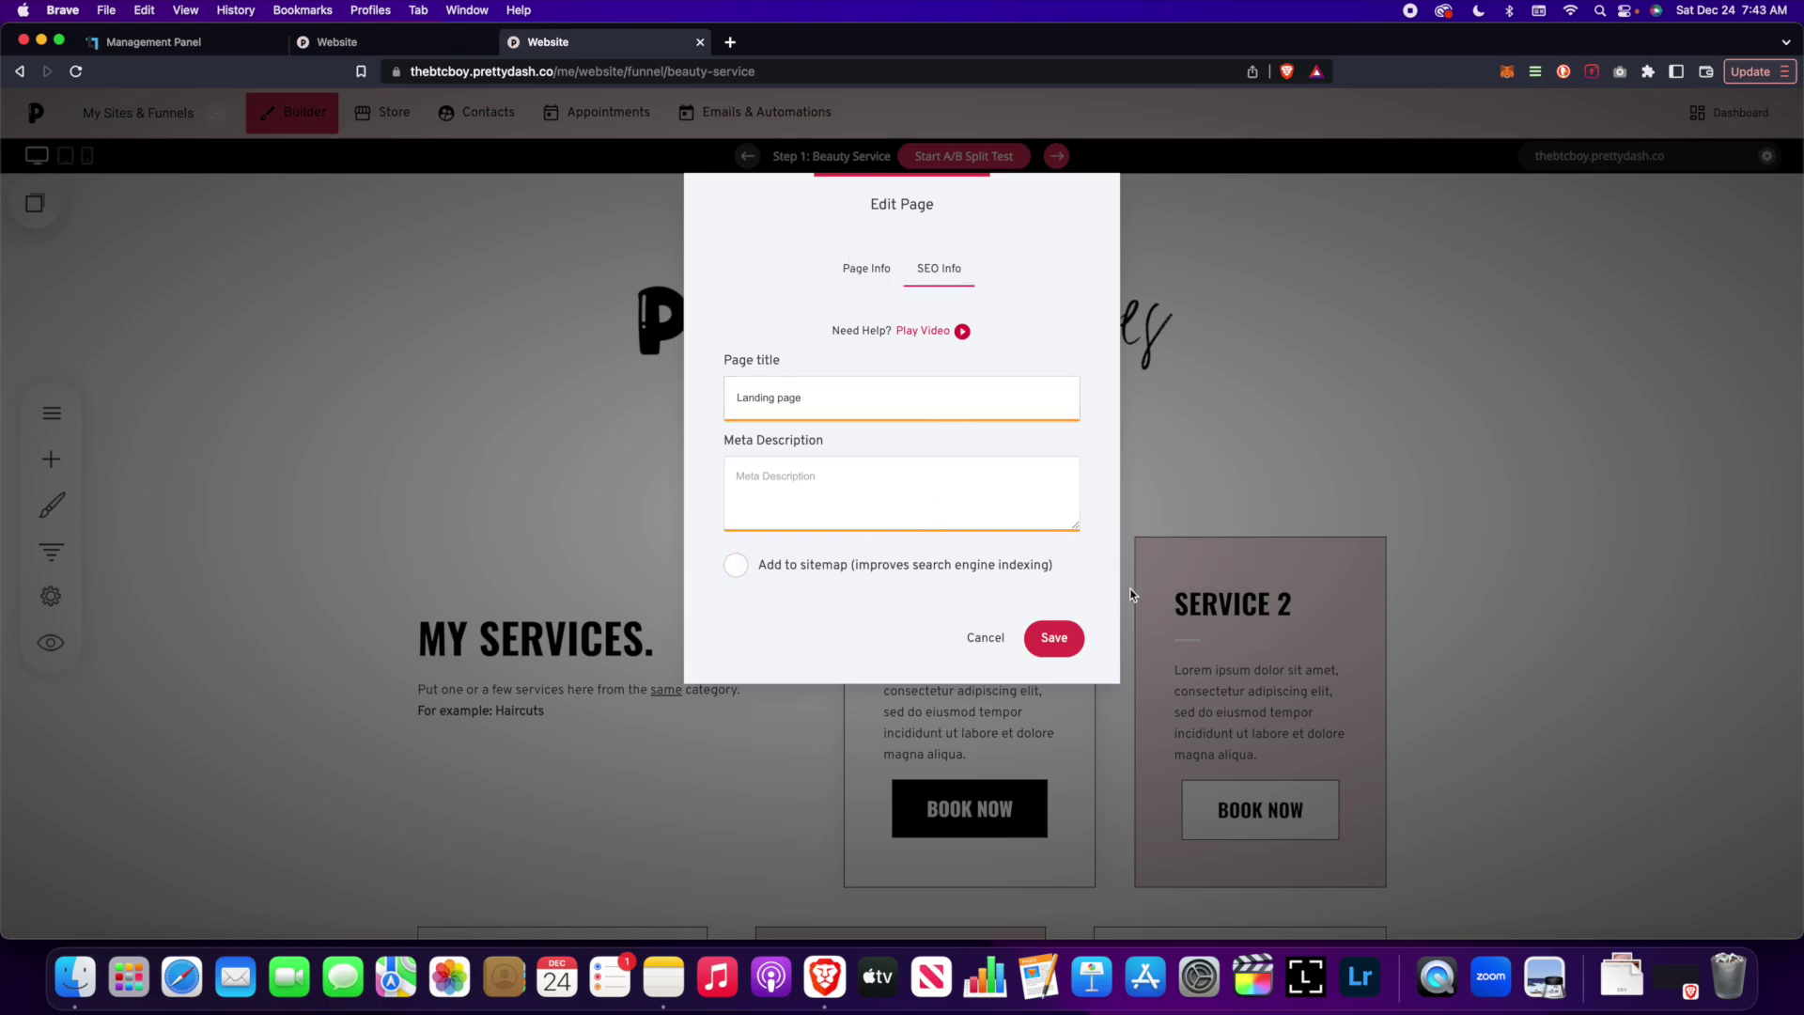
pyautogui.click(986, 639)
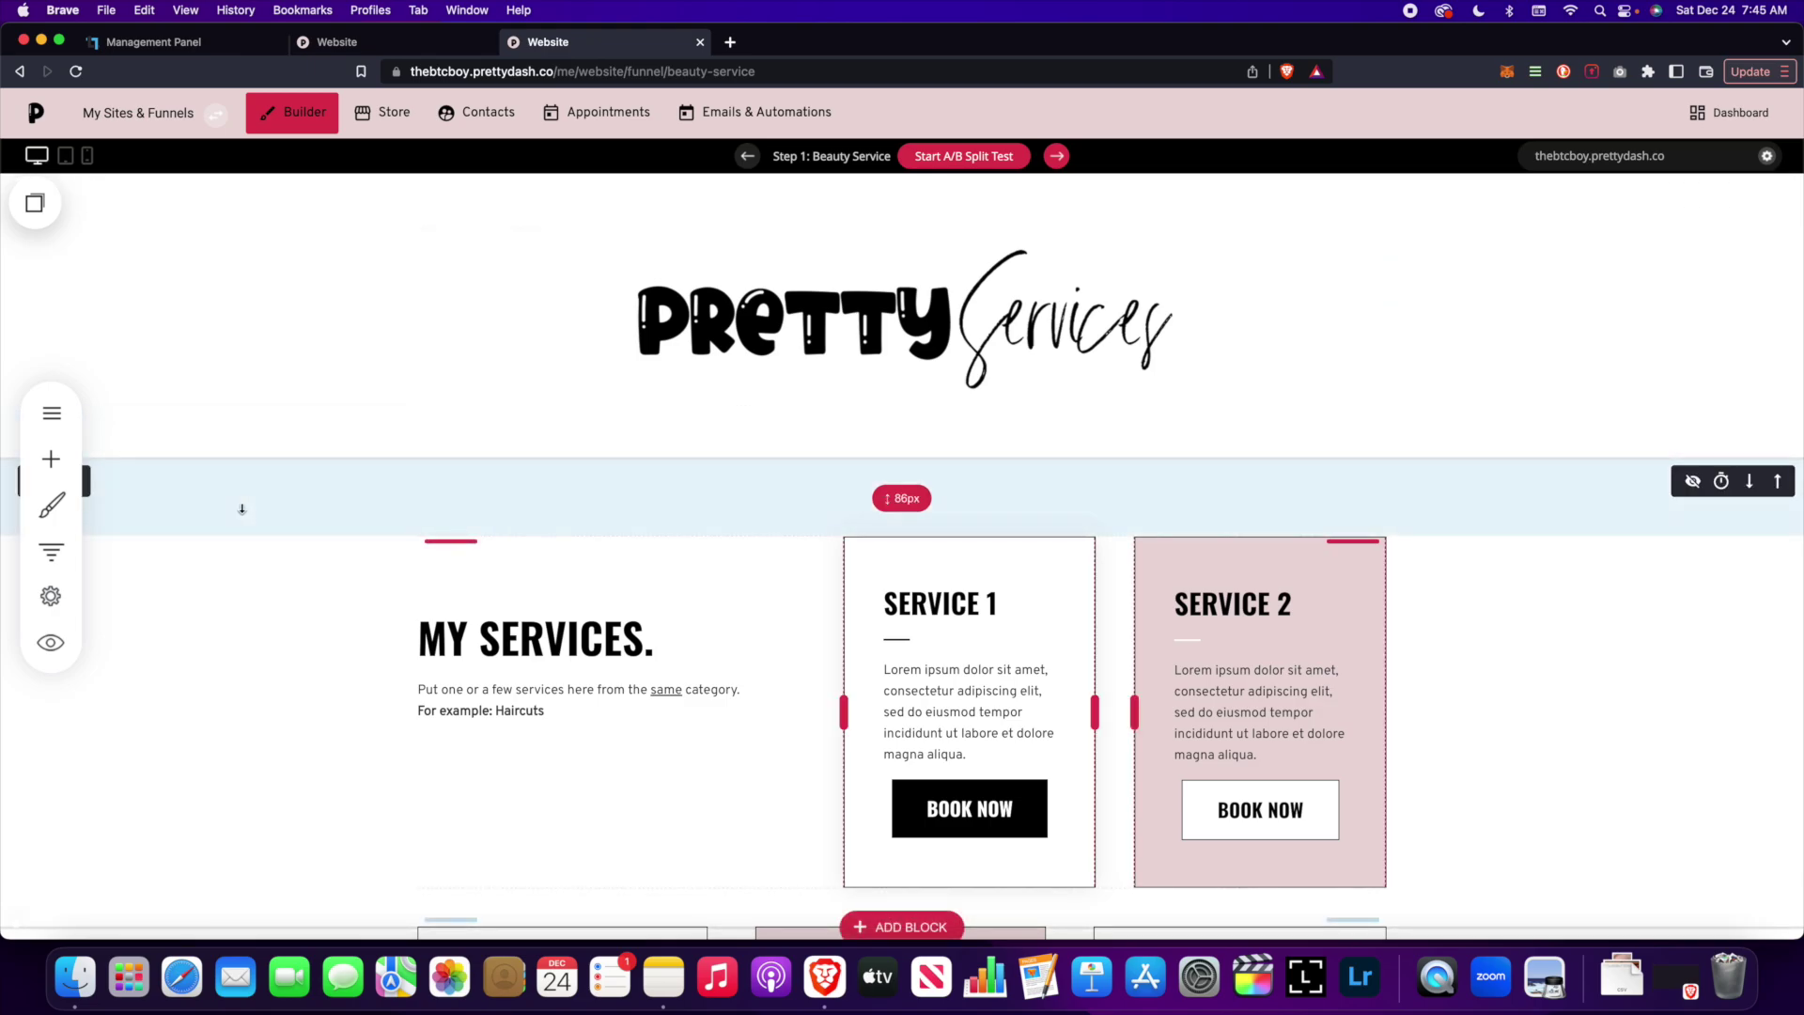
# Step: View the Booking page from the funnel's step overview and return to the Beauty Service step
pyautogui.click(49, 553)
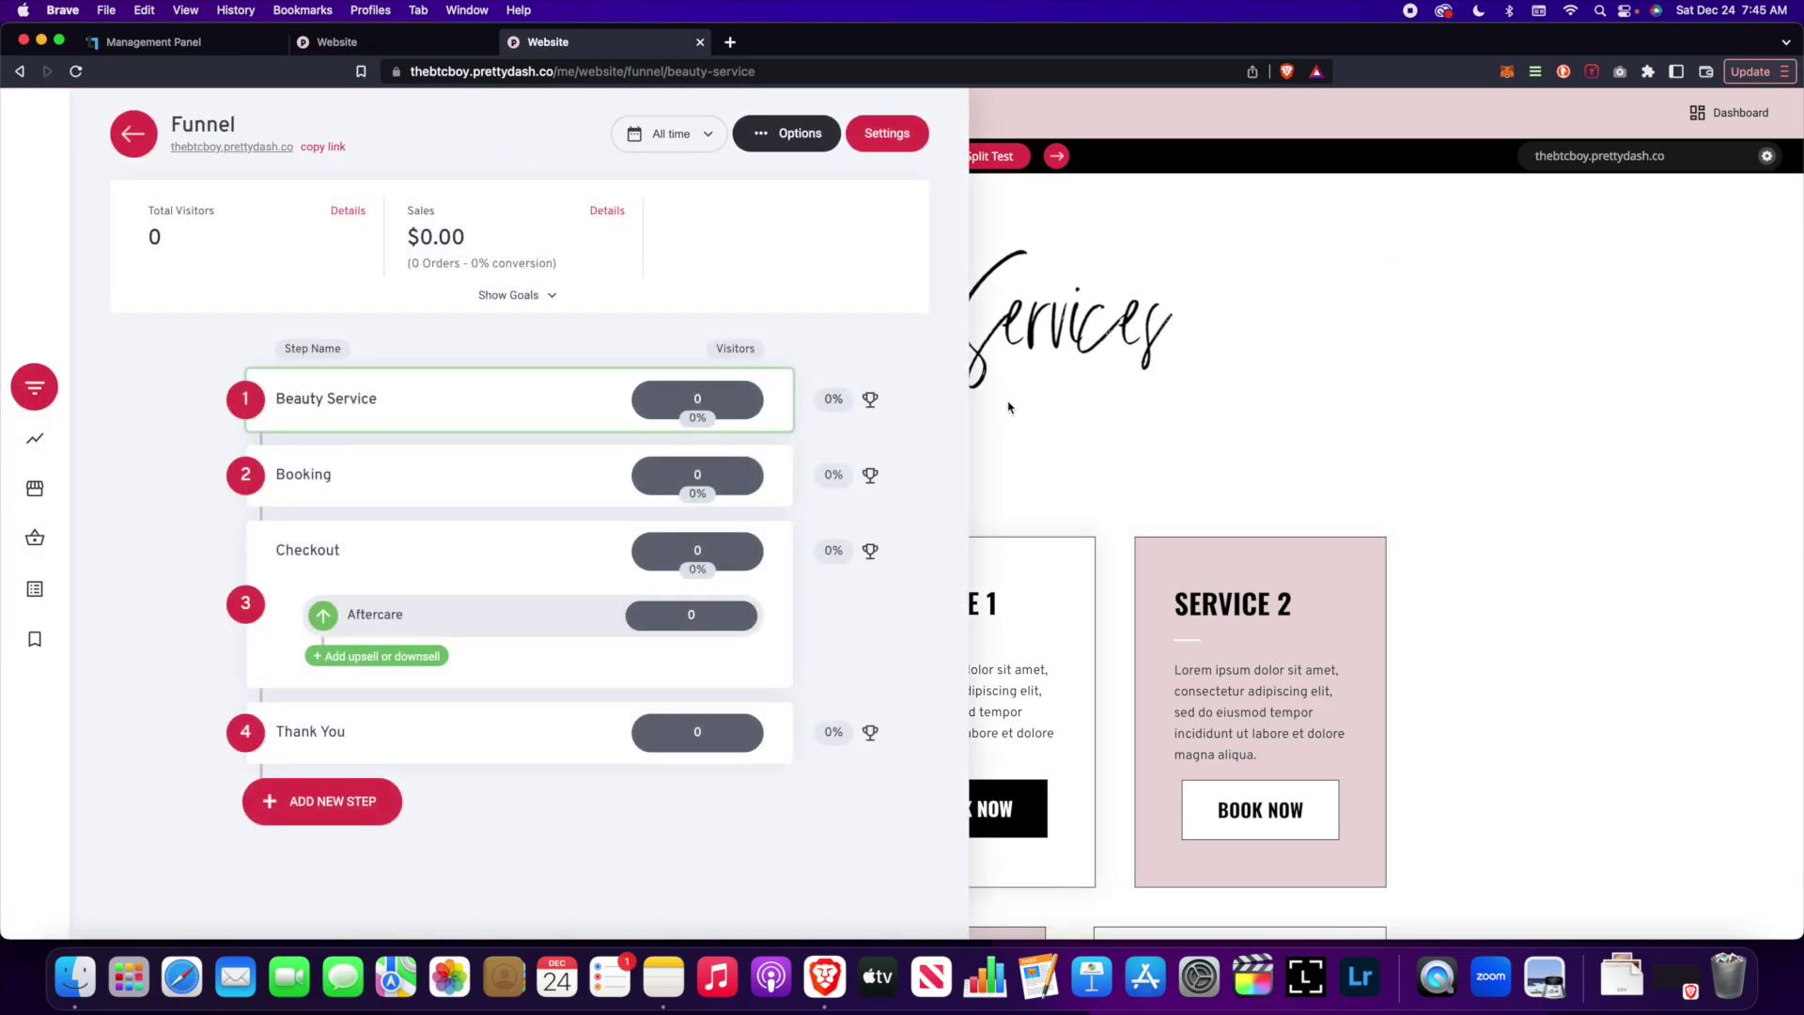
pyautogui.click(1015, 412)
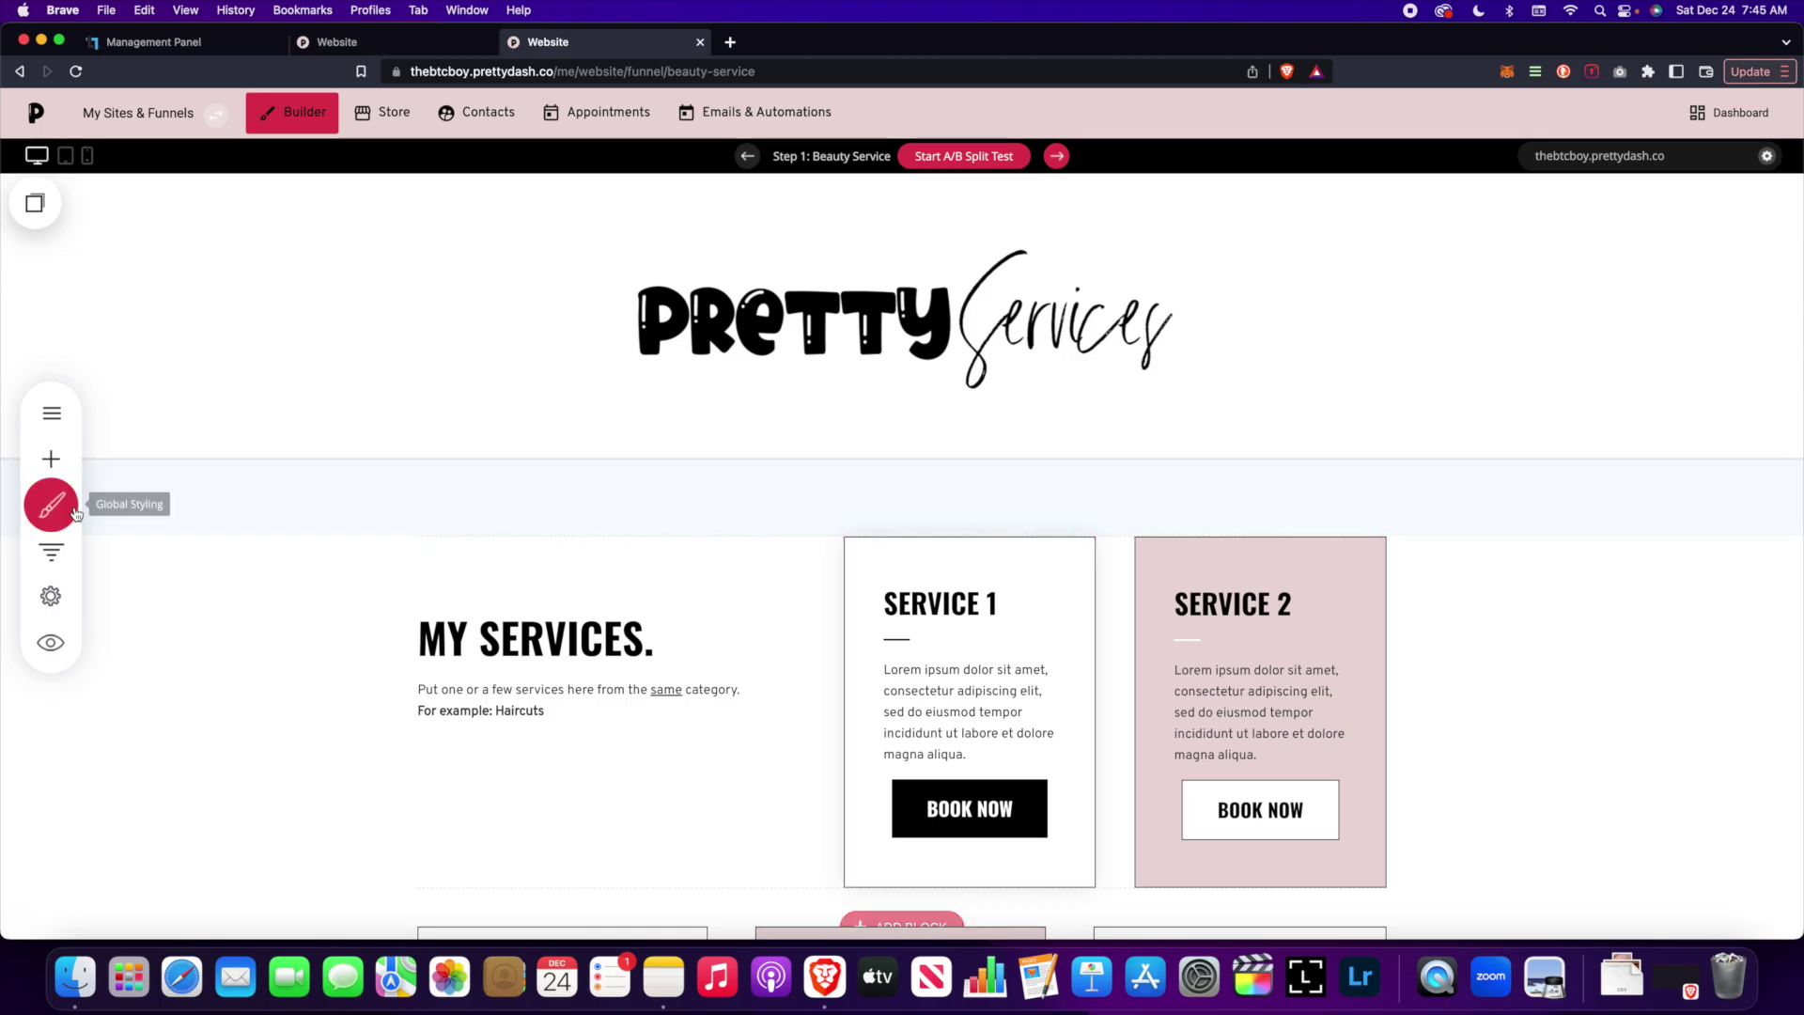
pyautogui.click(62, 560)
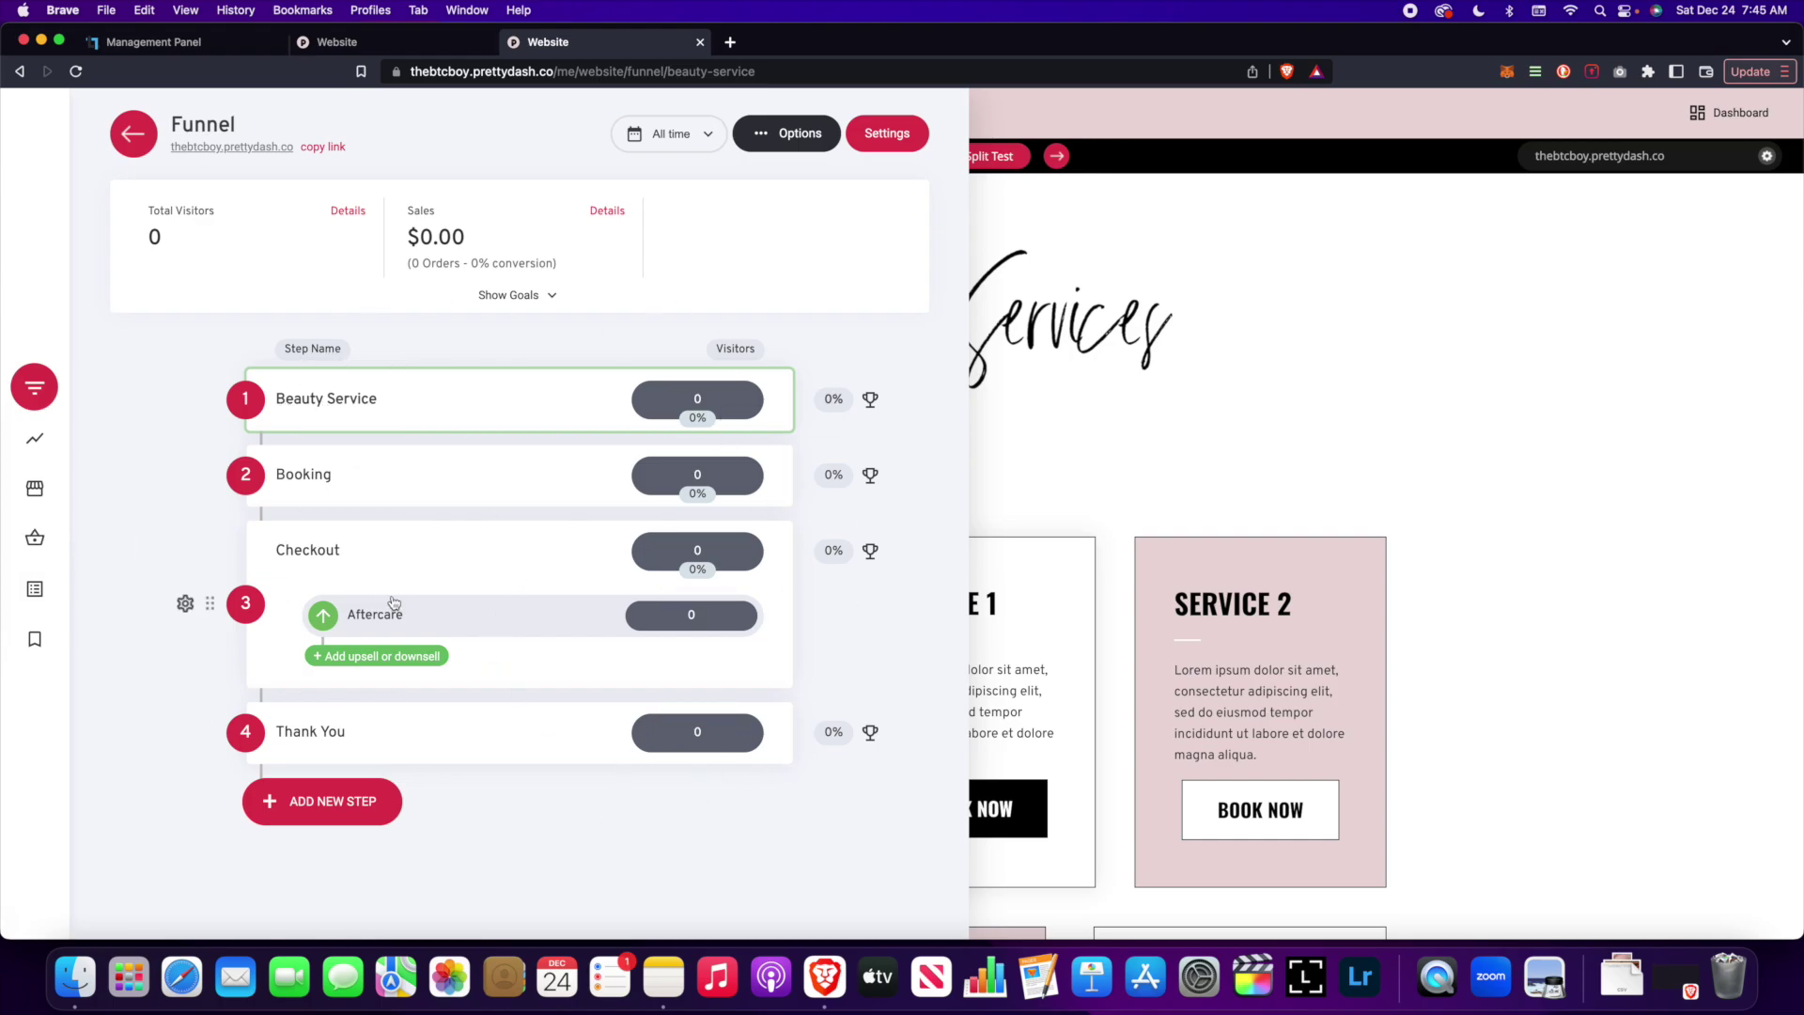
pyautogui.click(316, 483)
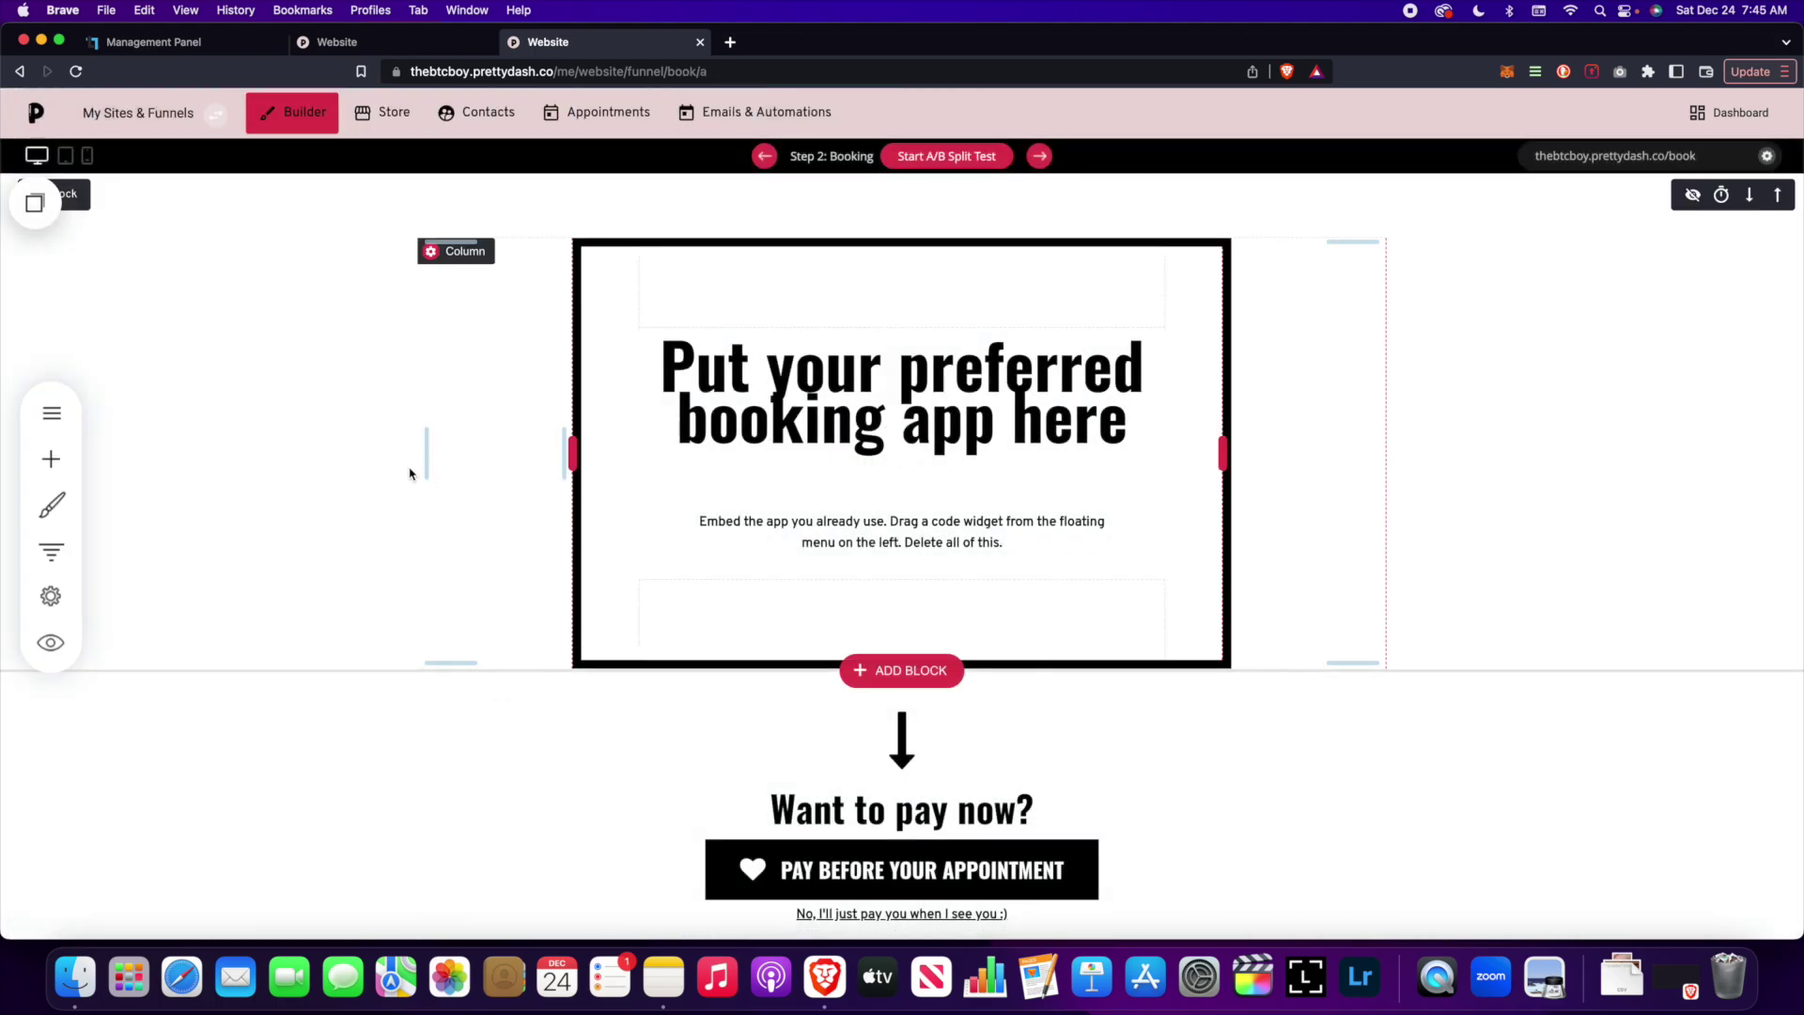
pyautogui.click(51, 551)
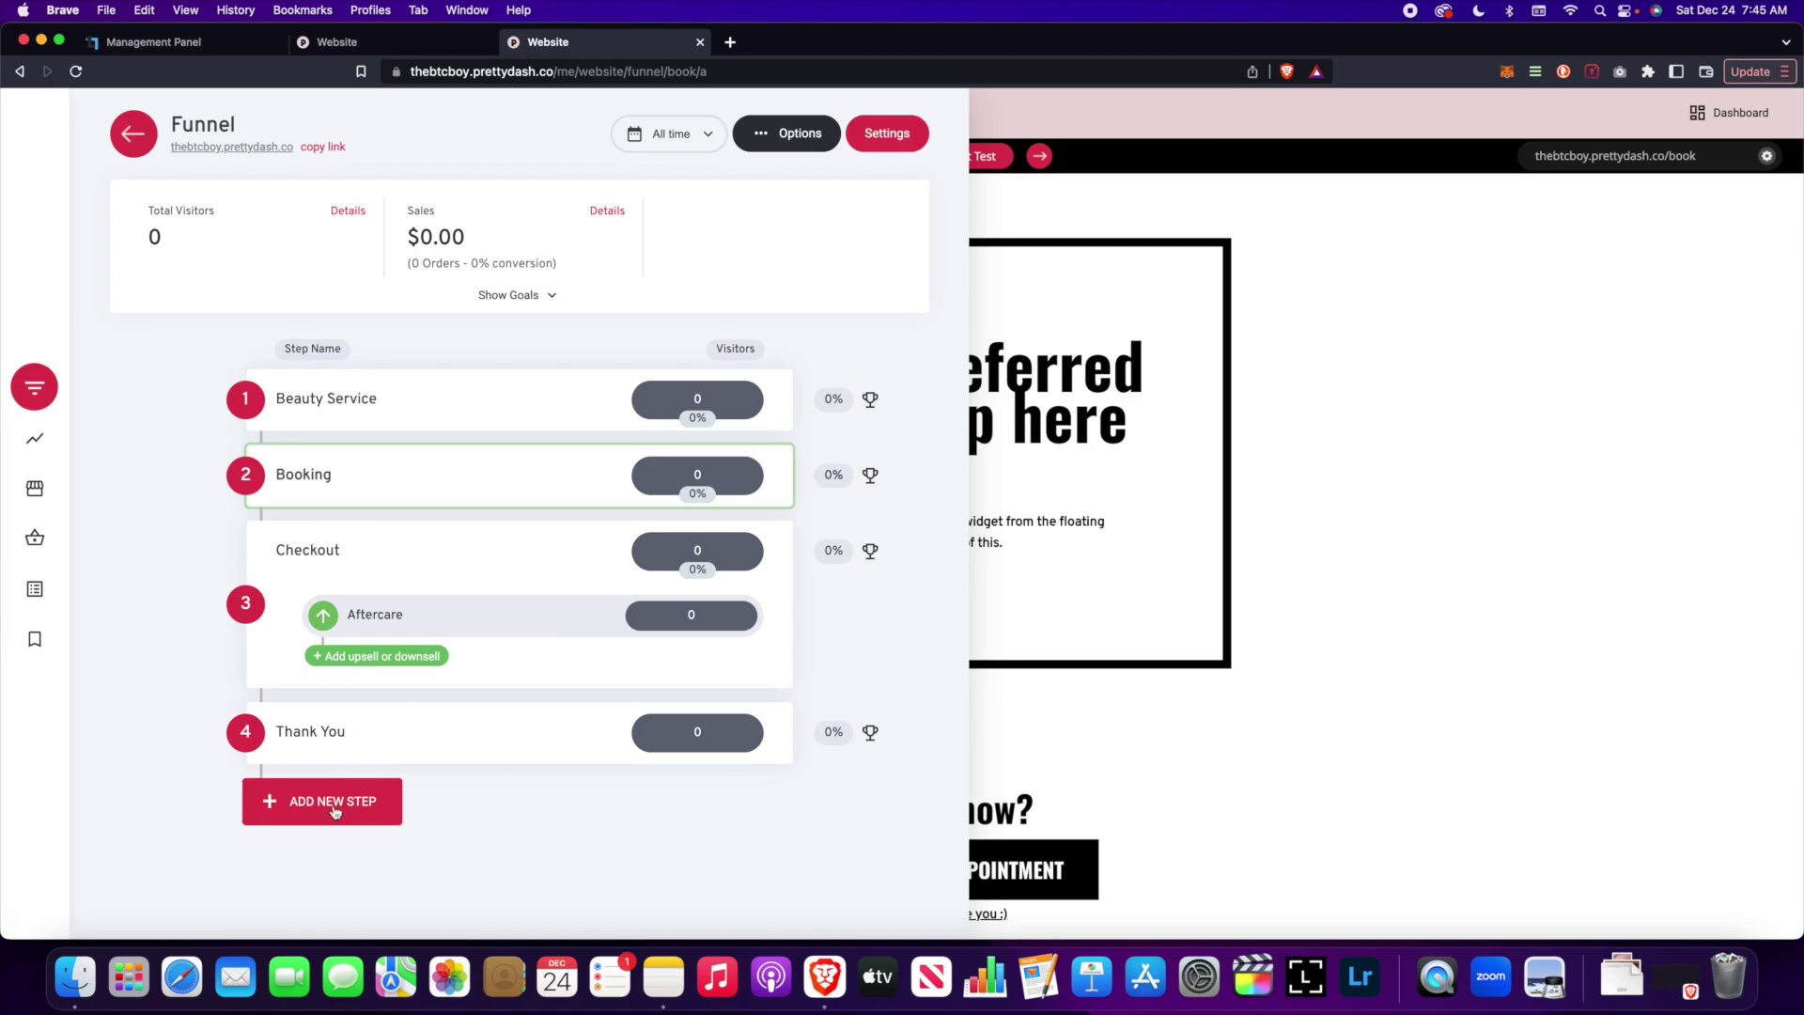
pyautogui.click(331, 400)
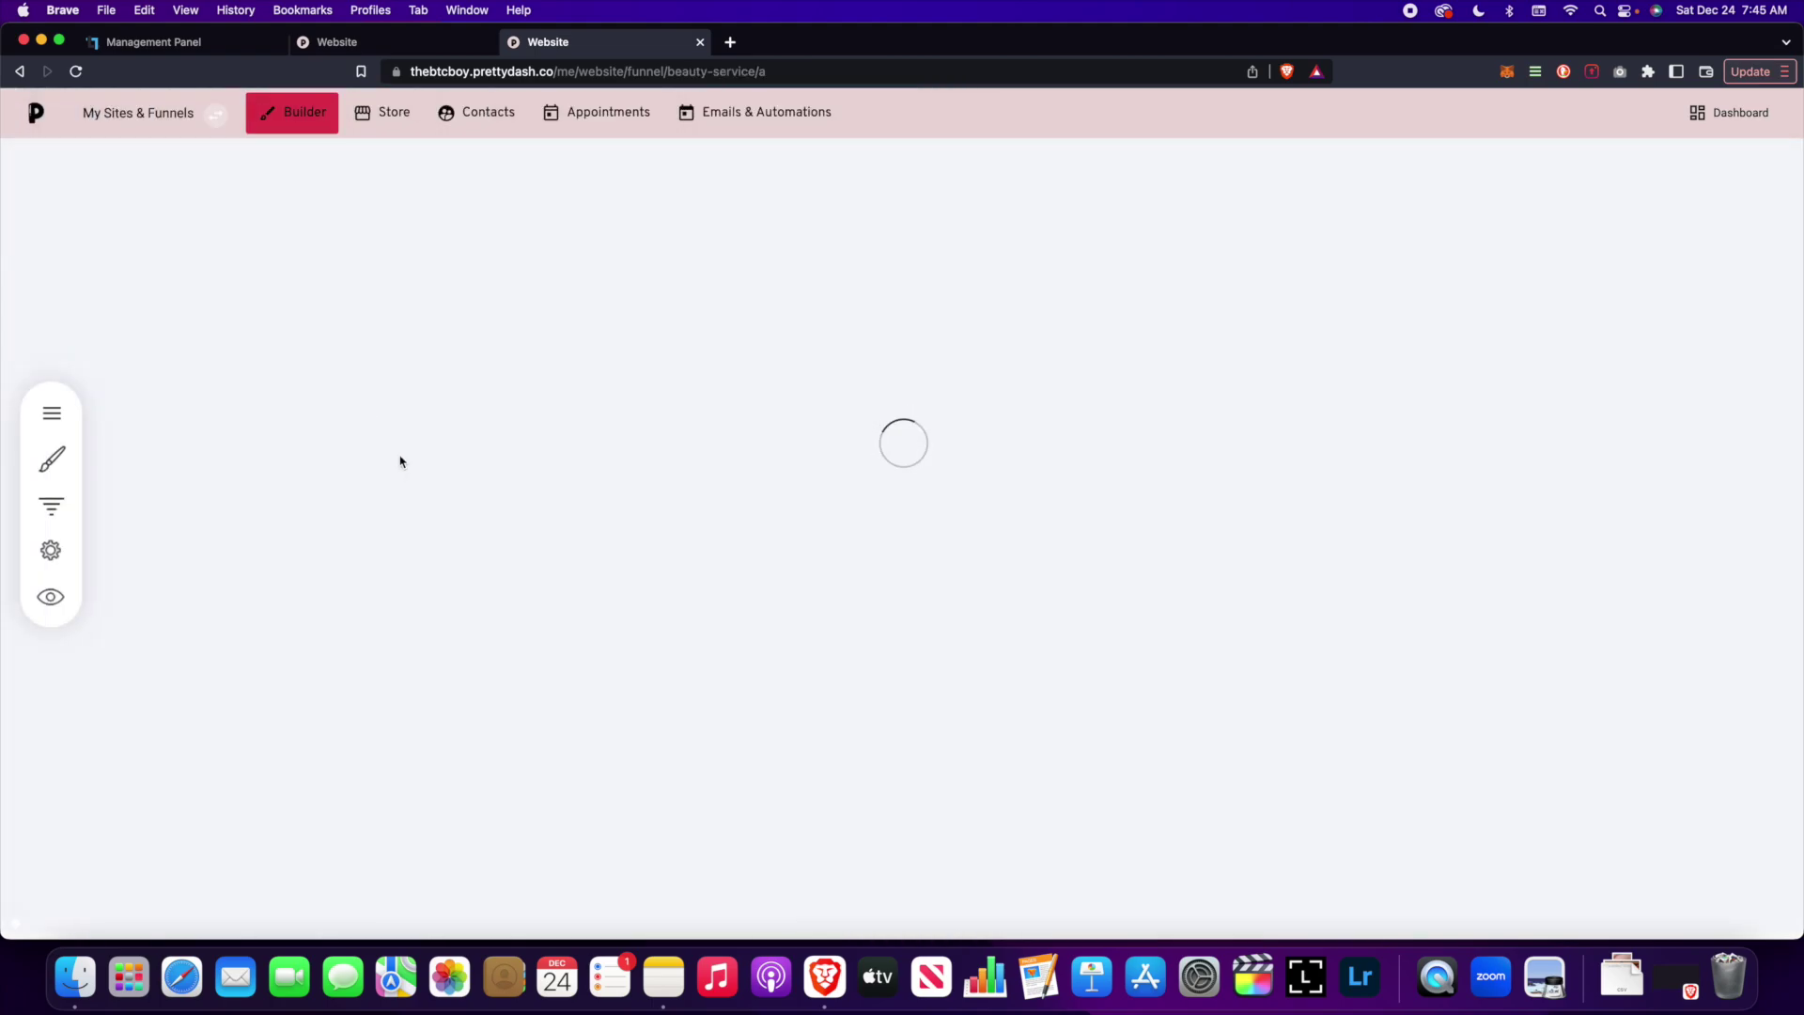
# Step: Examine the My Services section and the Service 1 to Service 5 cards on the Beauty Service page
pyautogui.scroll(-5, 548, 383)
pyautogui.scroll(-3, 547, 386)
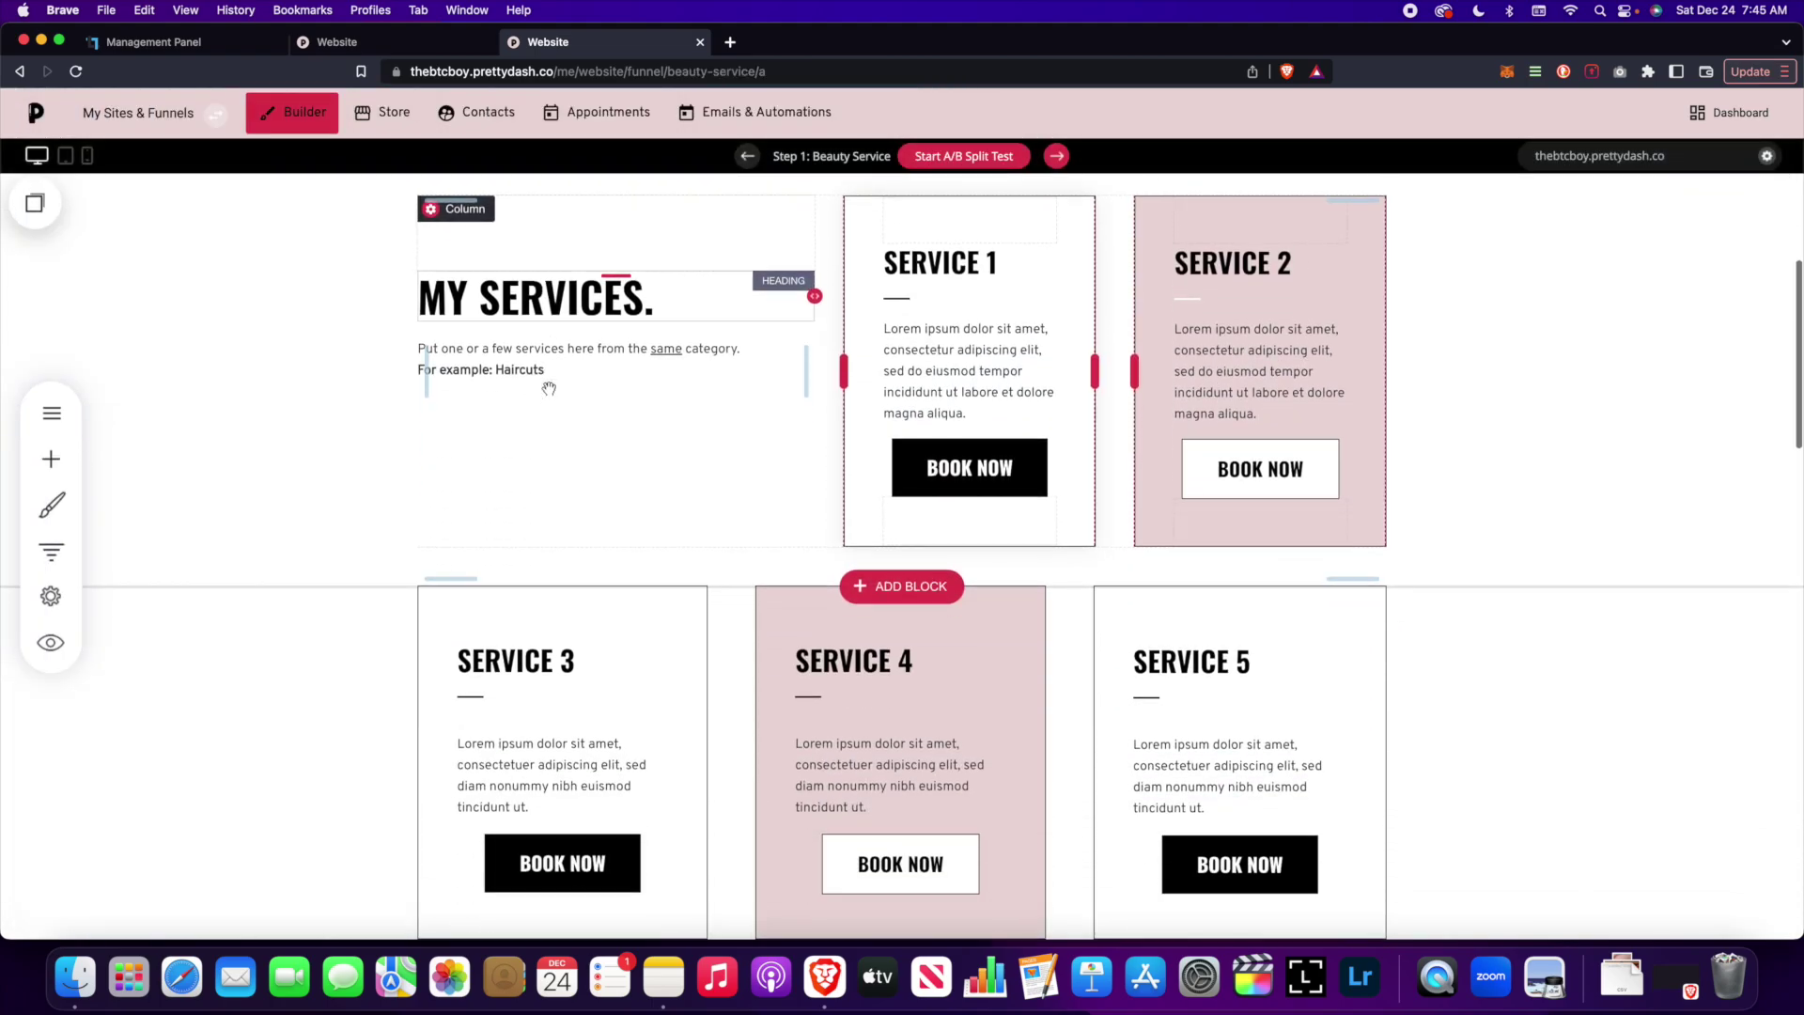
pyautogui.scroll(3, 661, 387)
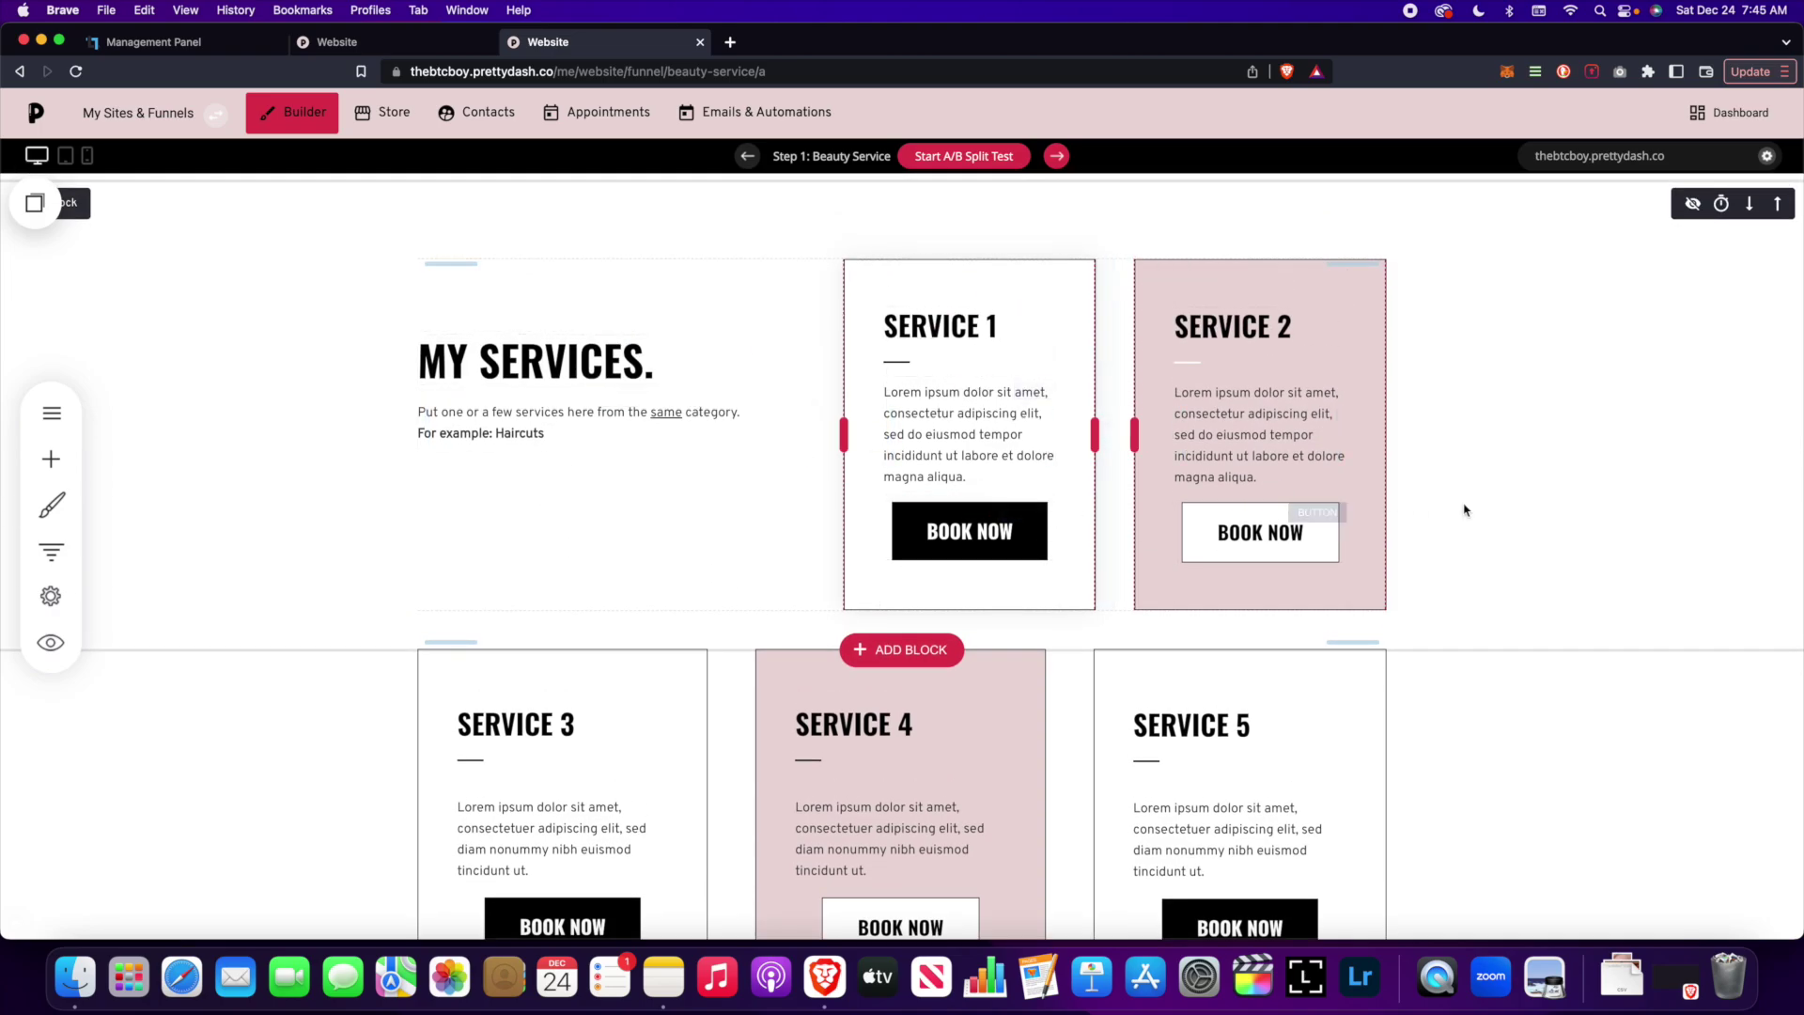
pyautogui.scroll(-2, 1429, 532)
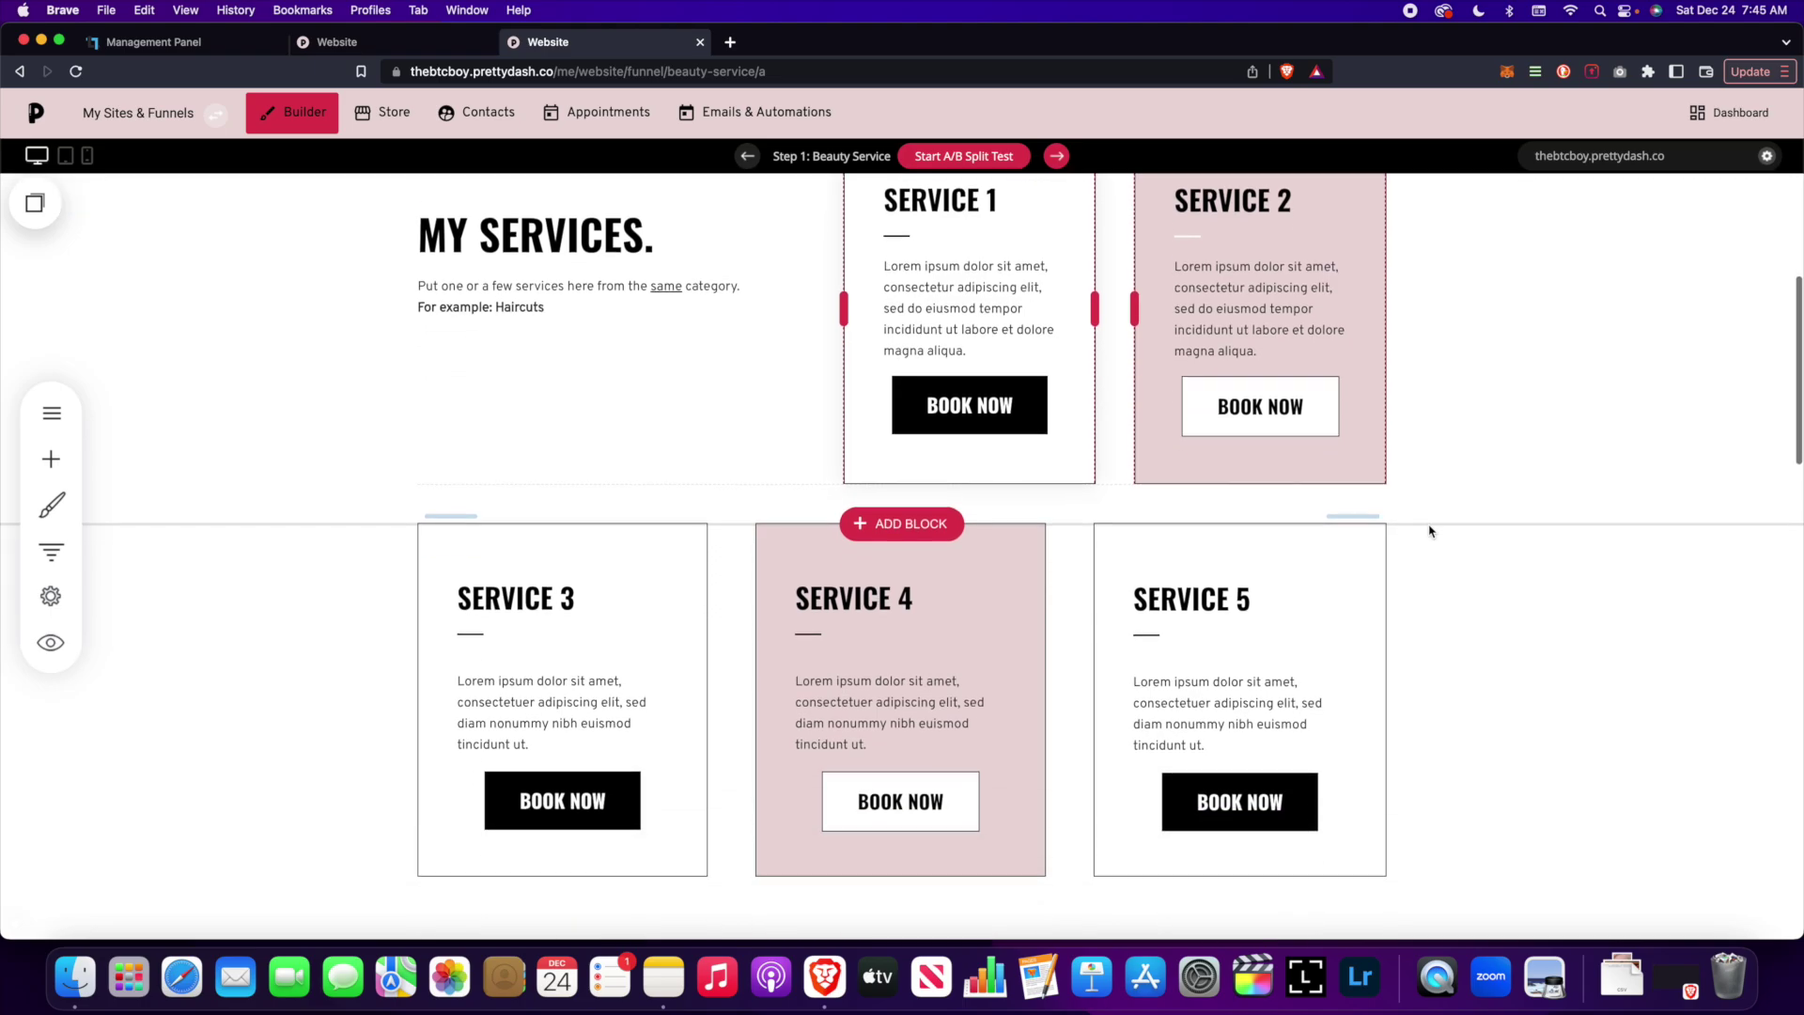
pyautogui.scroll(5, 1430, 532)
pyautogui.scroll(-3, 1430, 532)
pyautogui.scroll(-3, 1429, 532)
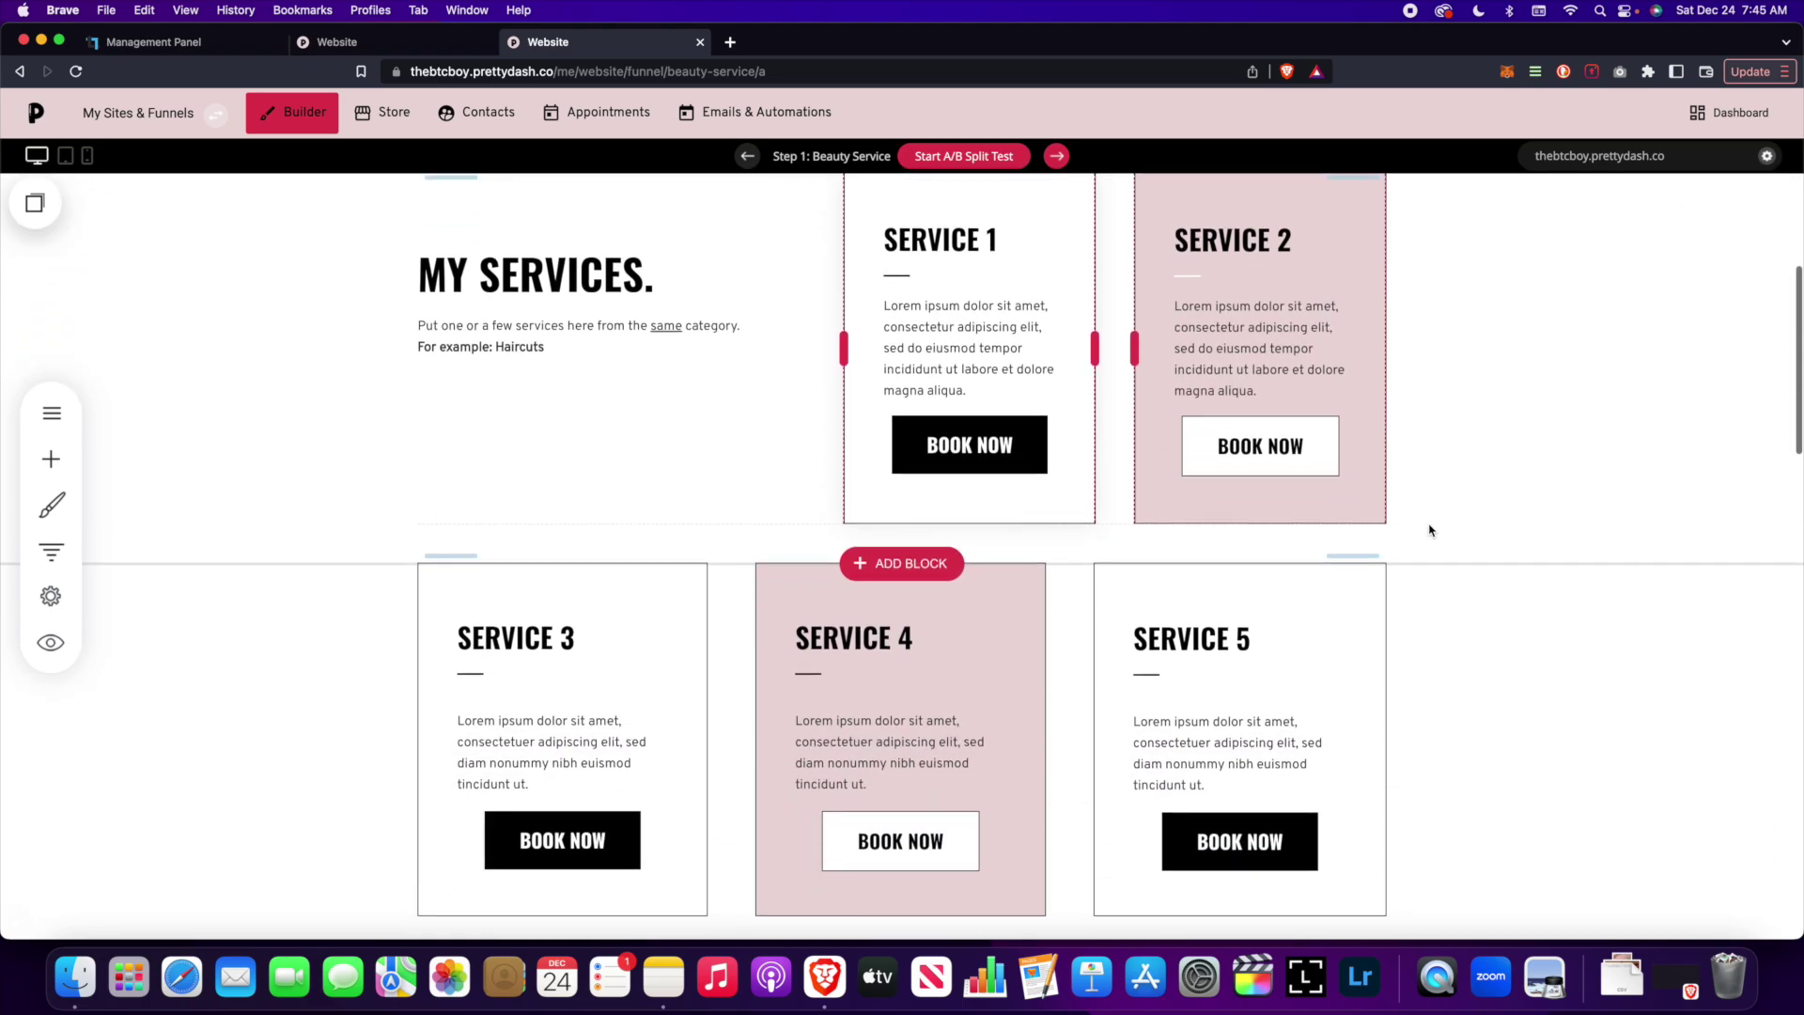
pyautogui.scroll(3, 1429, 526)
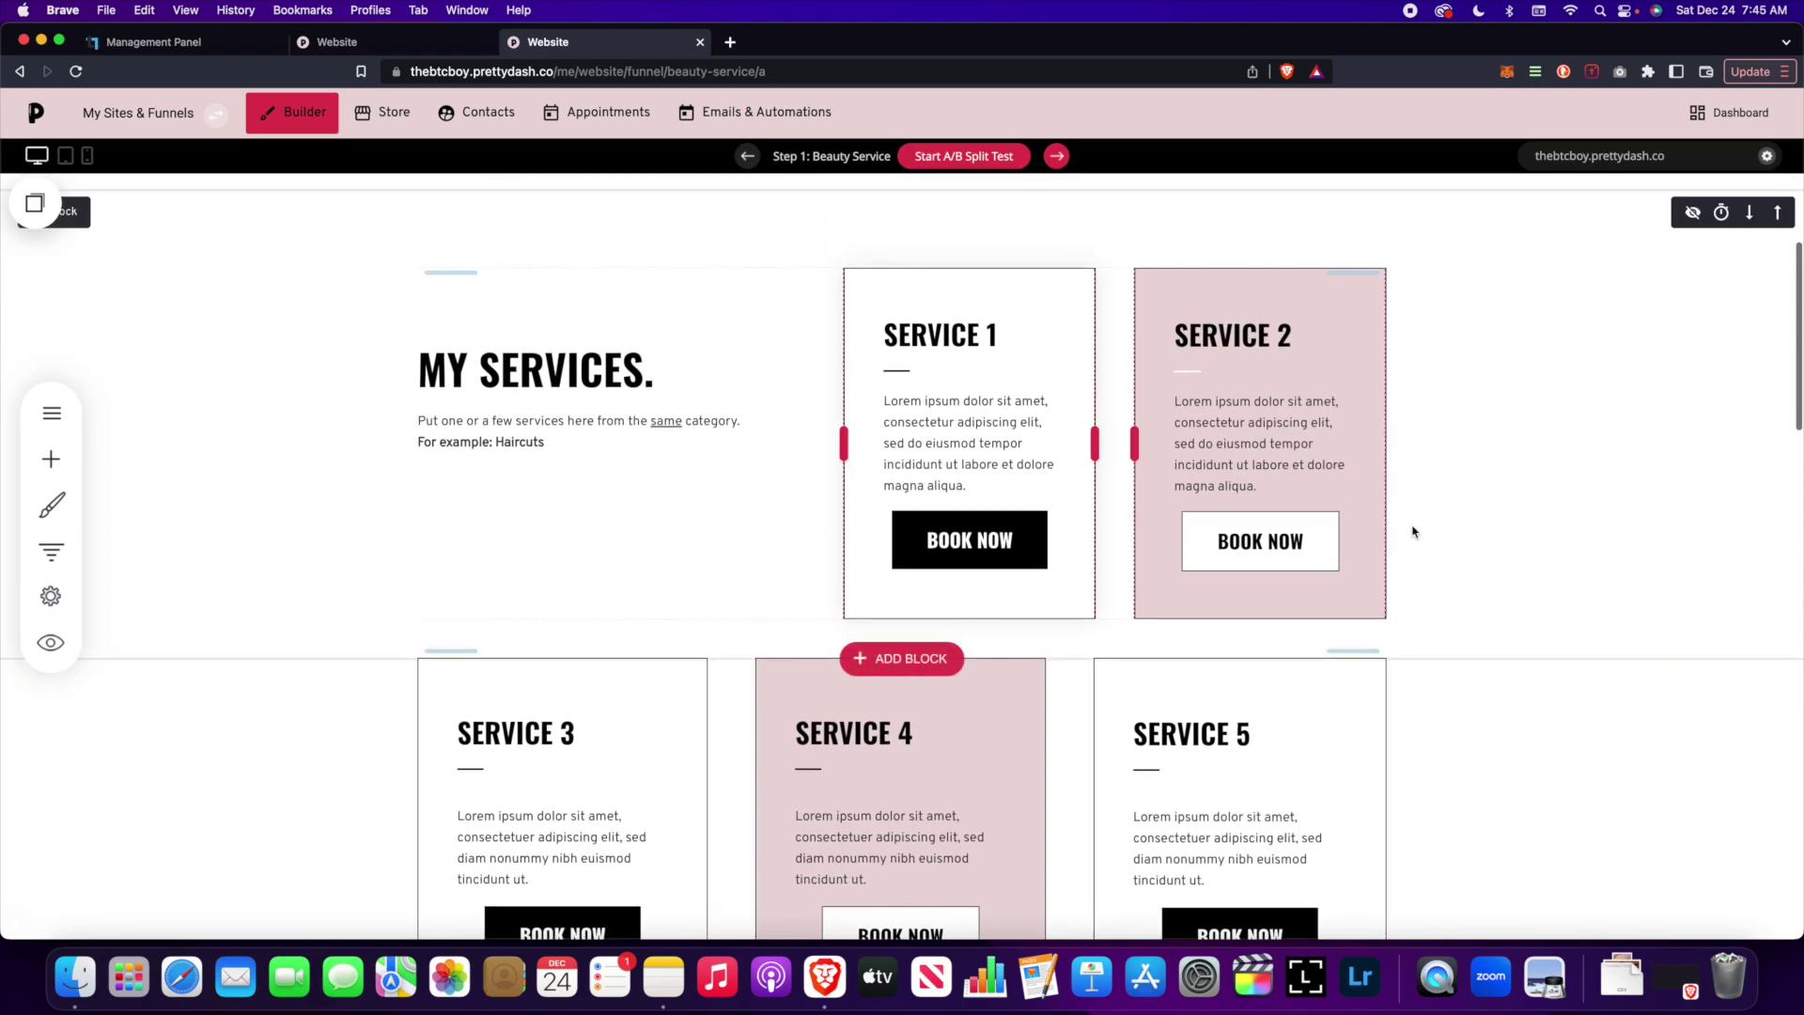
# Step: Inspect the link of Service 1's Book Now button and its available funnel step targets, leaving the link as is
pyautogui.click(952, 548)
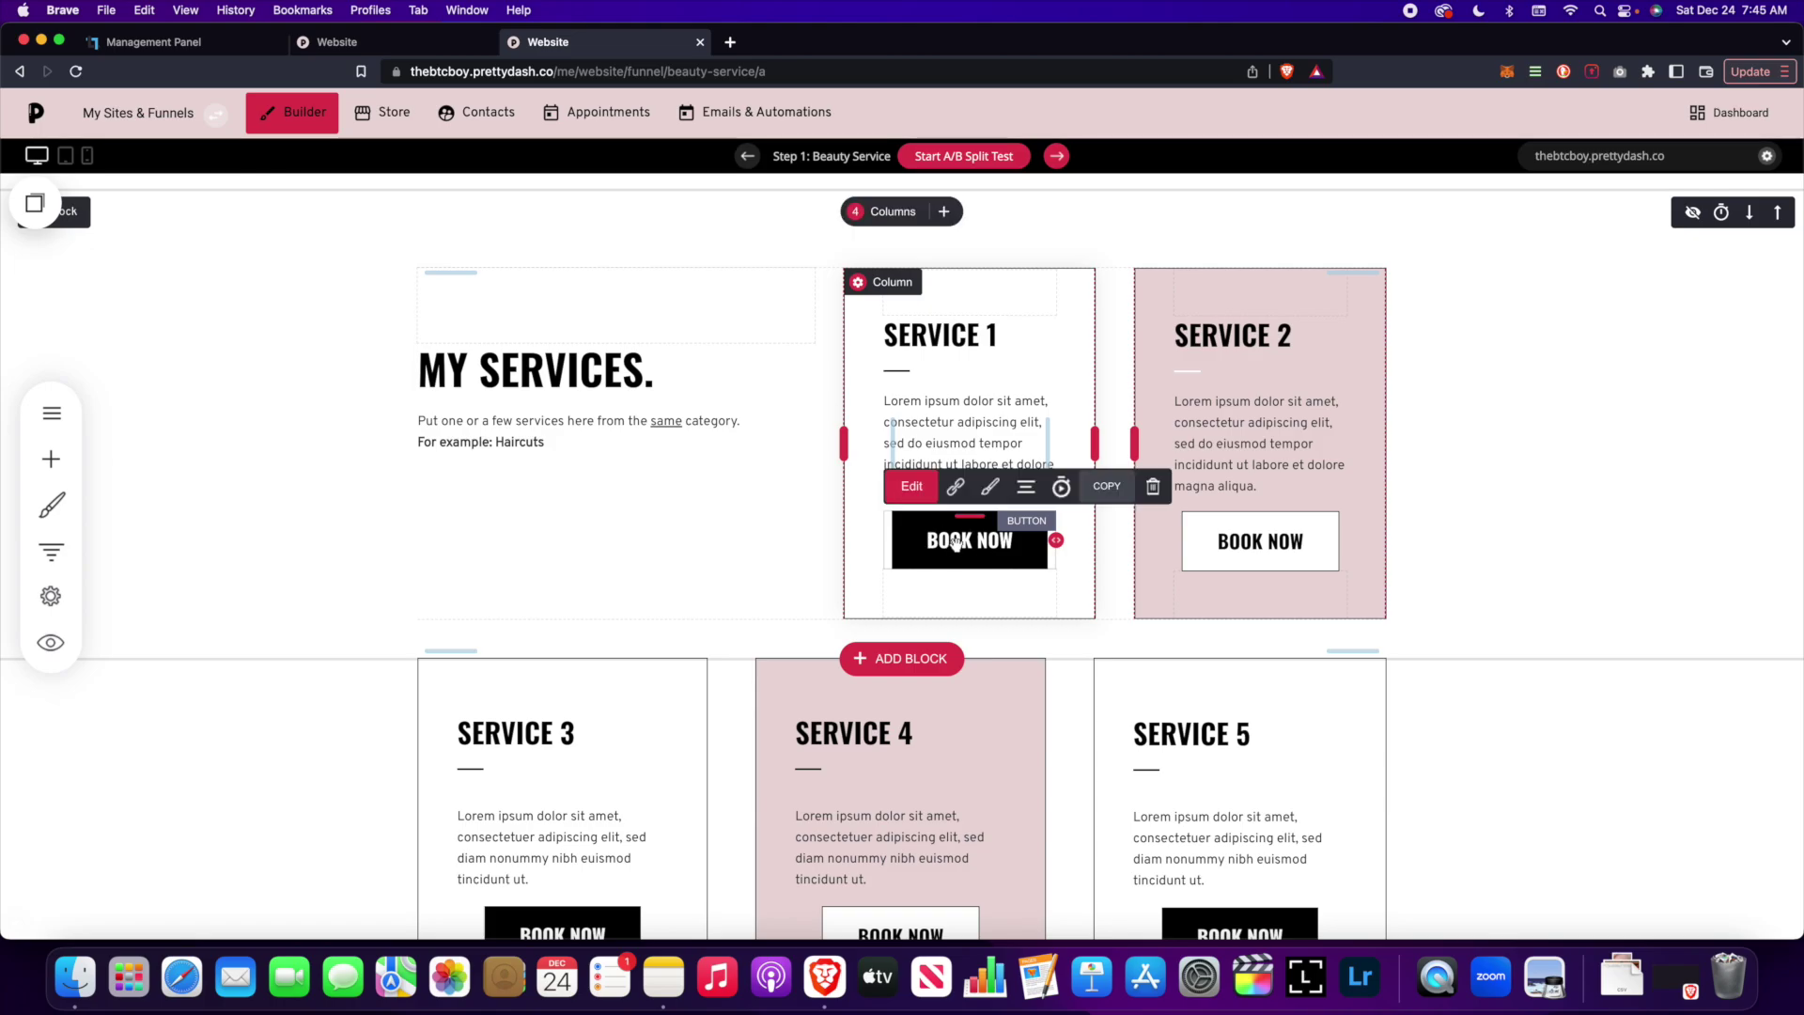
pyautogui.click(955, 486)
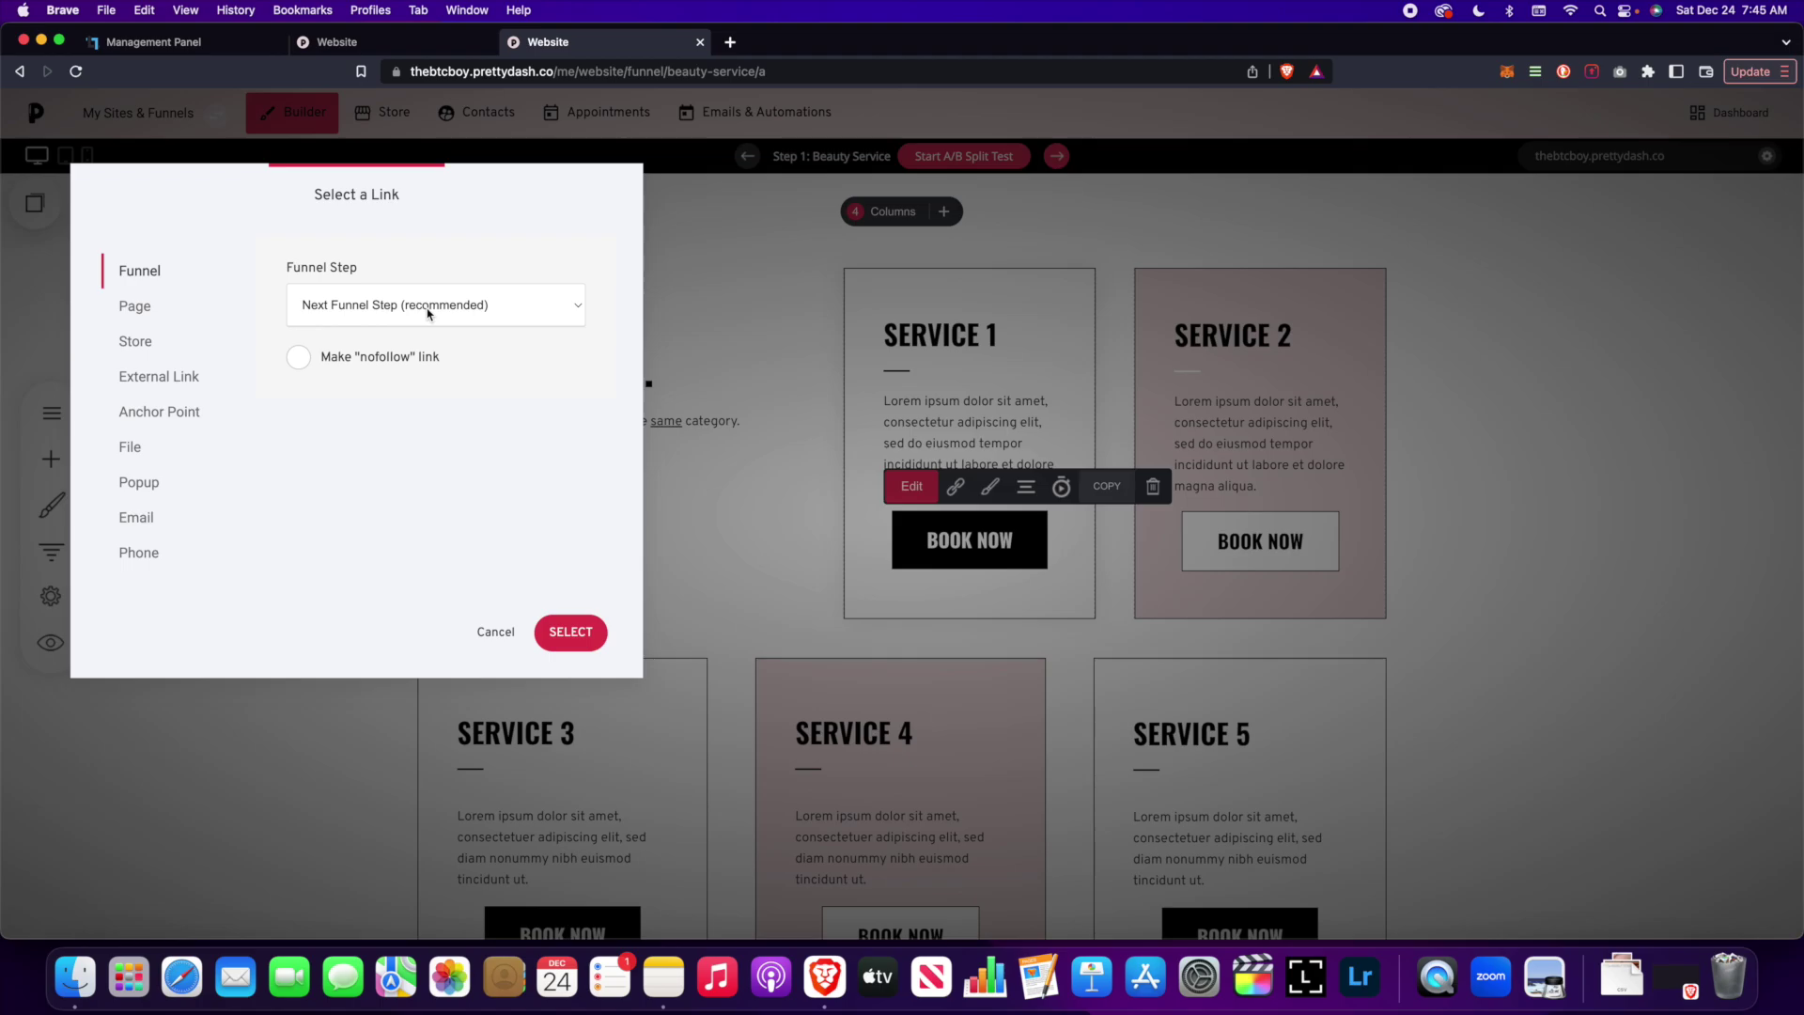
pyautogui.click(428, 313)
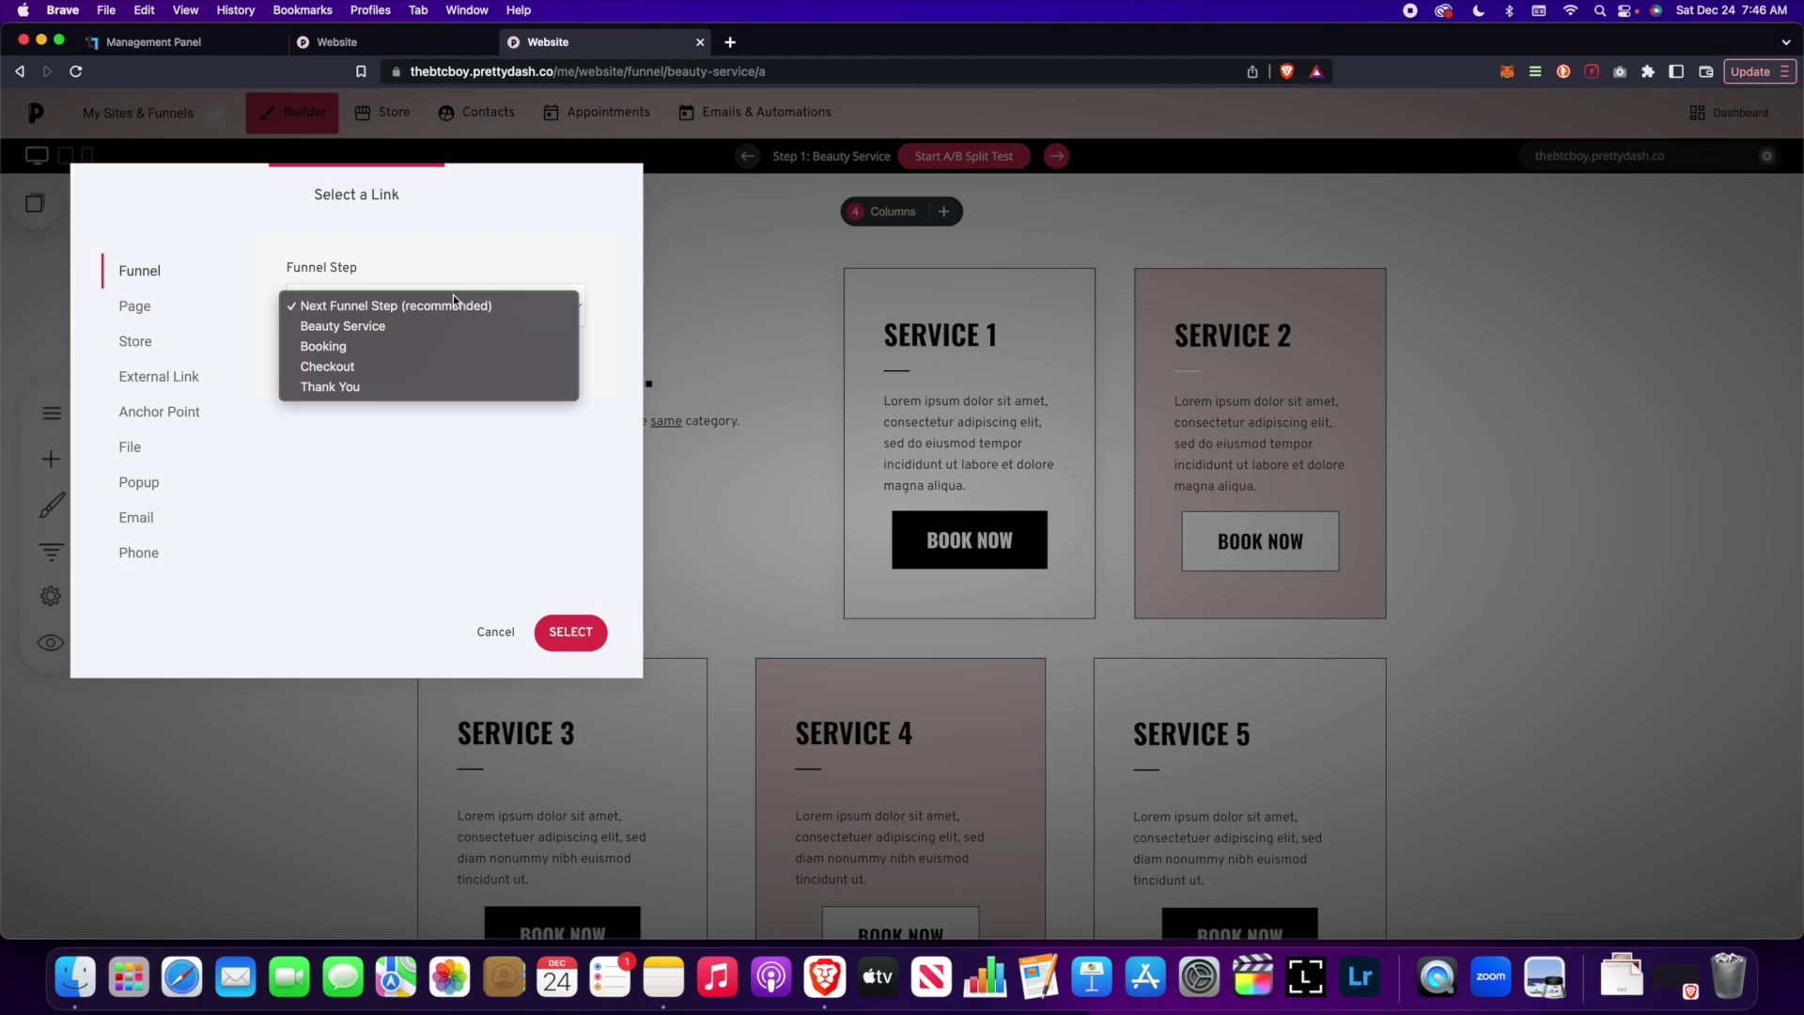
pyautogui.click(475, 253)
pyautogui.click(495, 631)
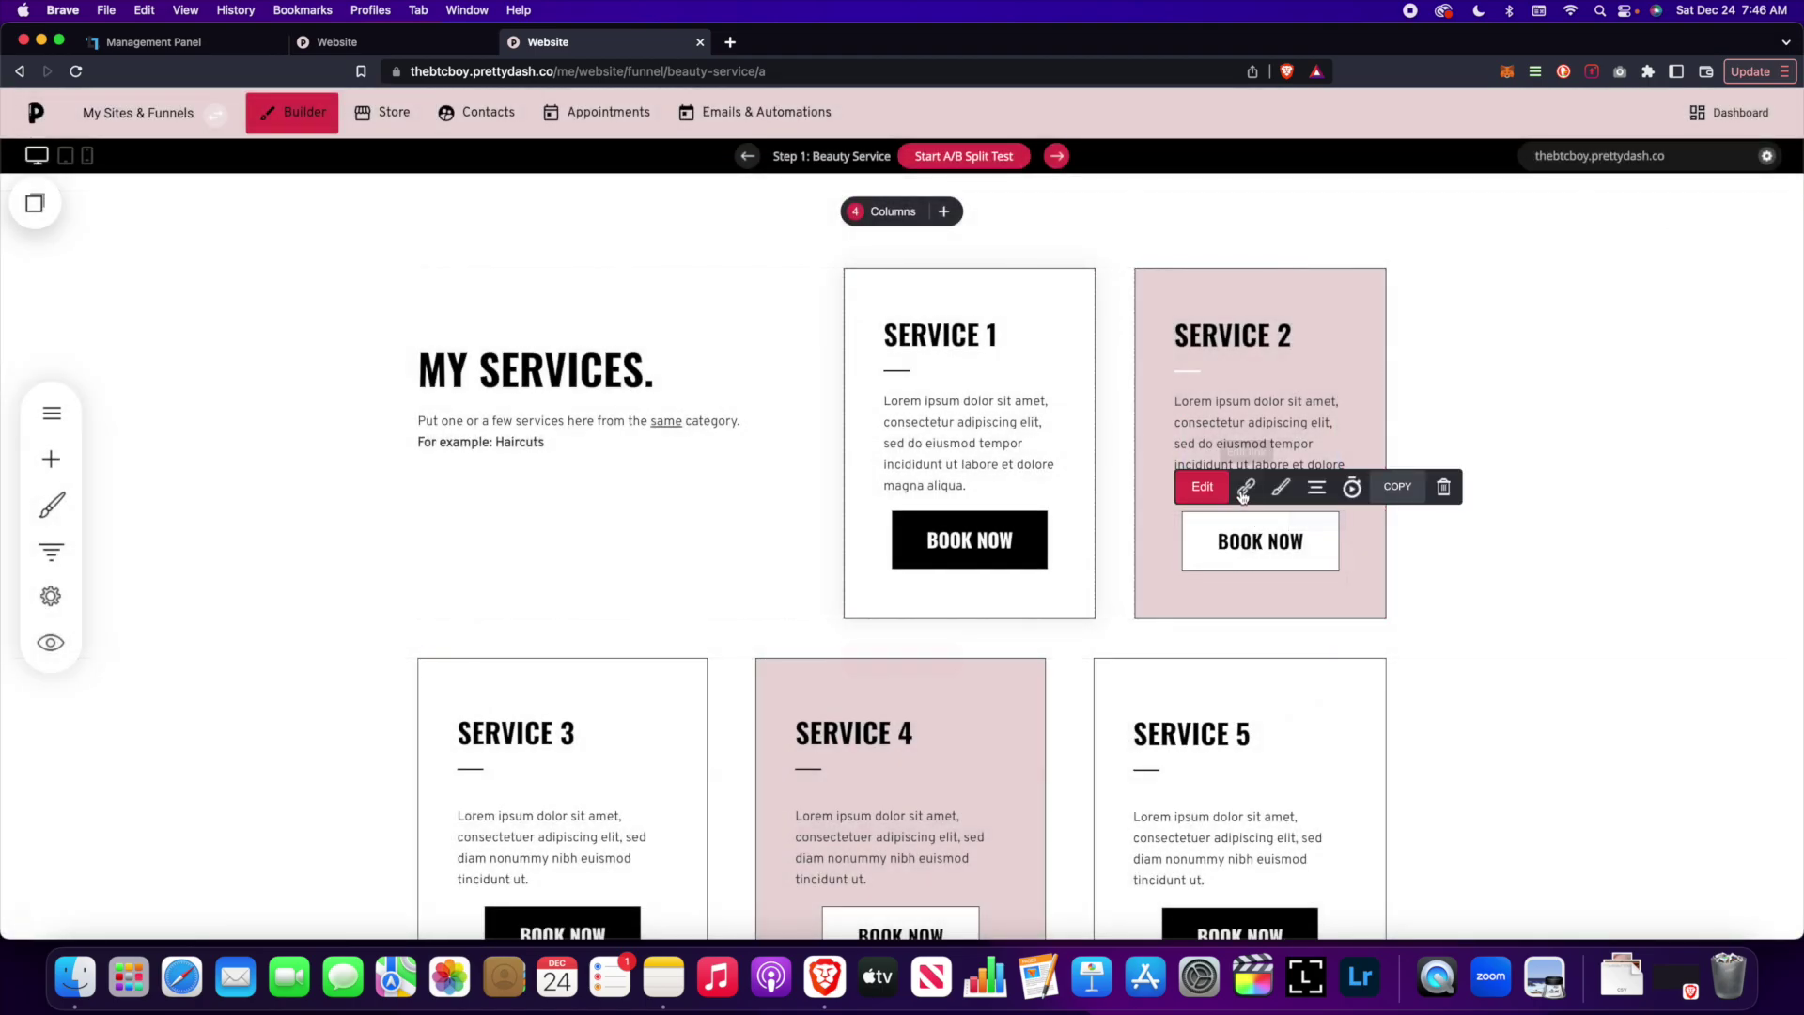
# Step: Check the links of the Book Now buttons for Services 2 to 5 without changing them
pyautogui.click(1245, 486)
pyautogui.click(1039, 636)
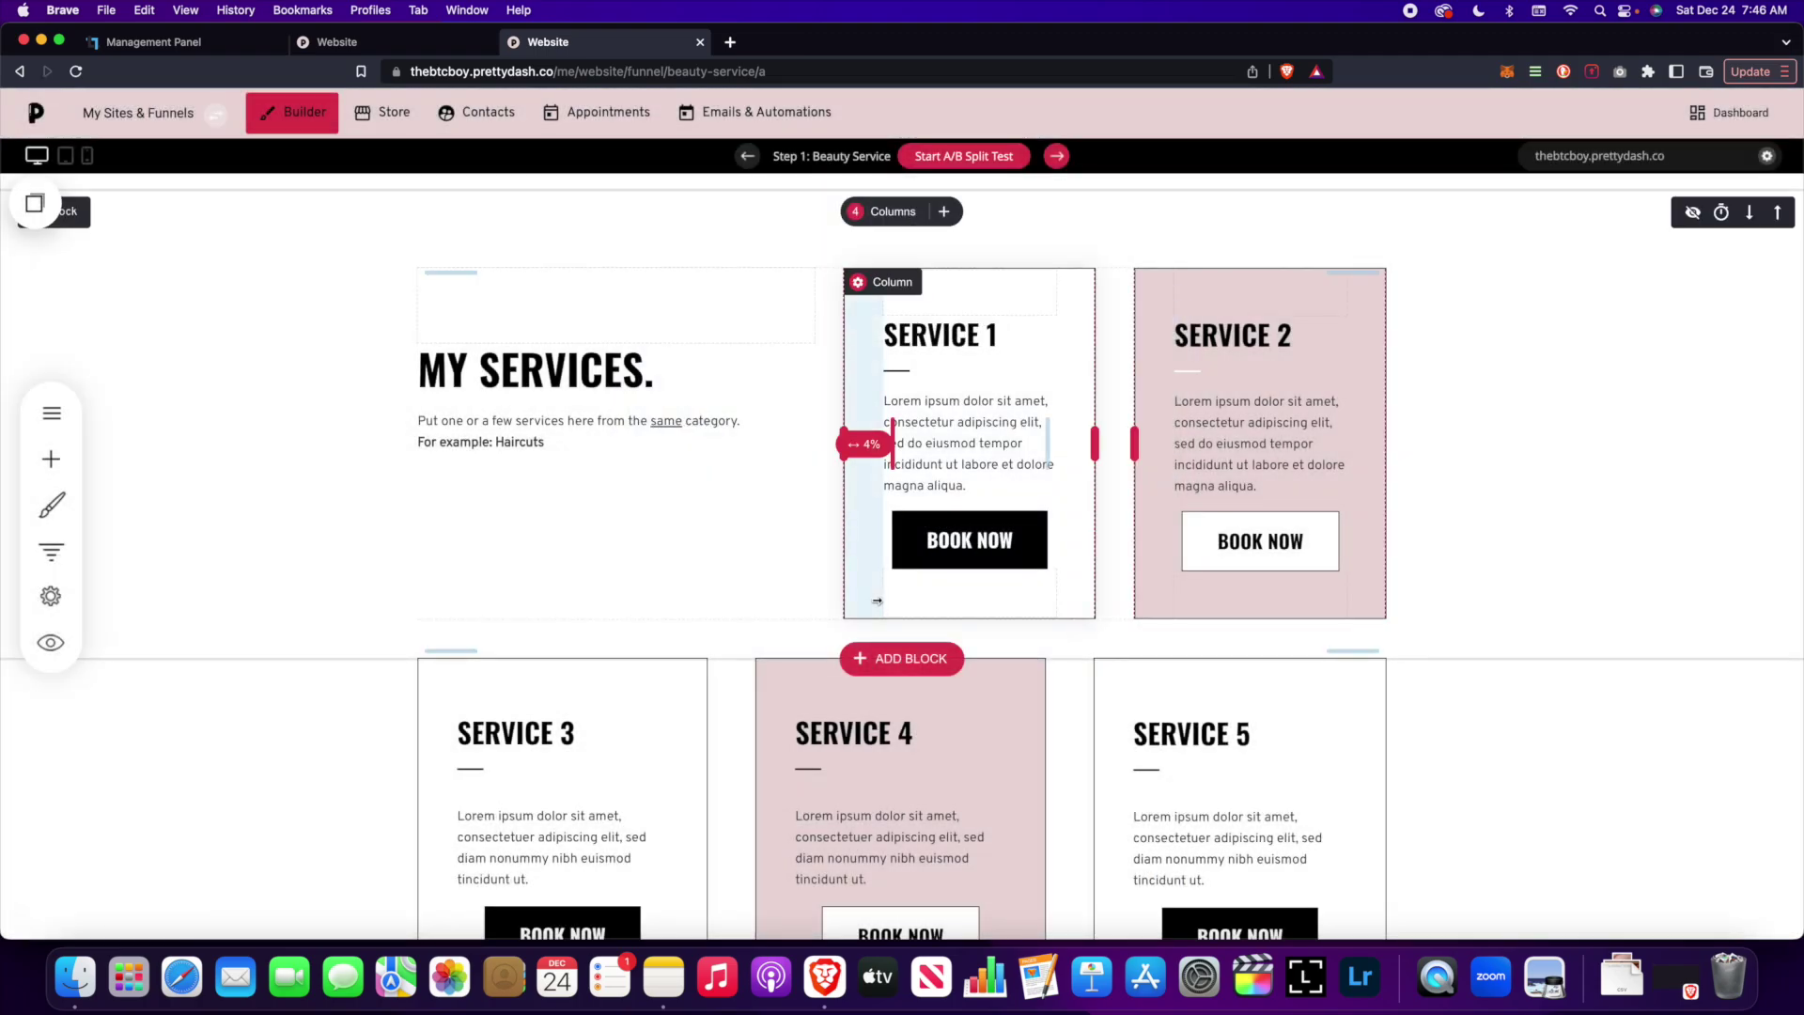
pyautogui.scroll(-5, 877, 600)
pyautogui.click(529, 636)
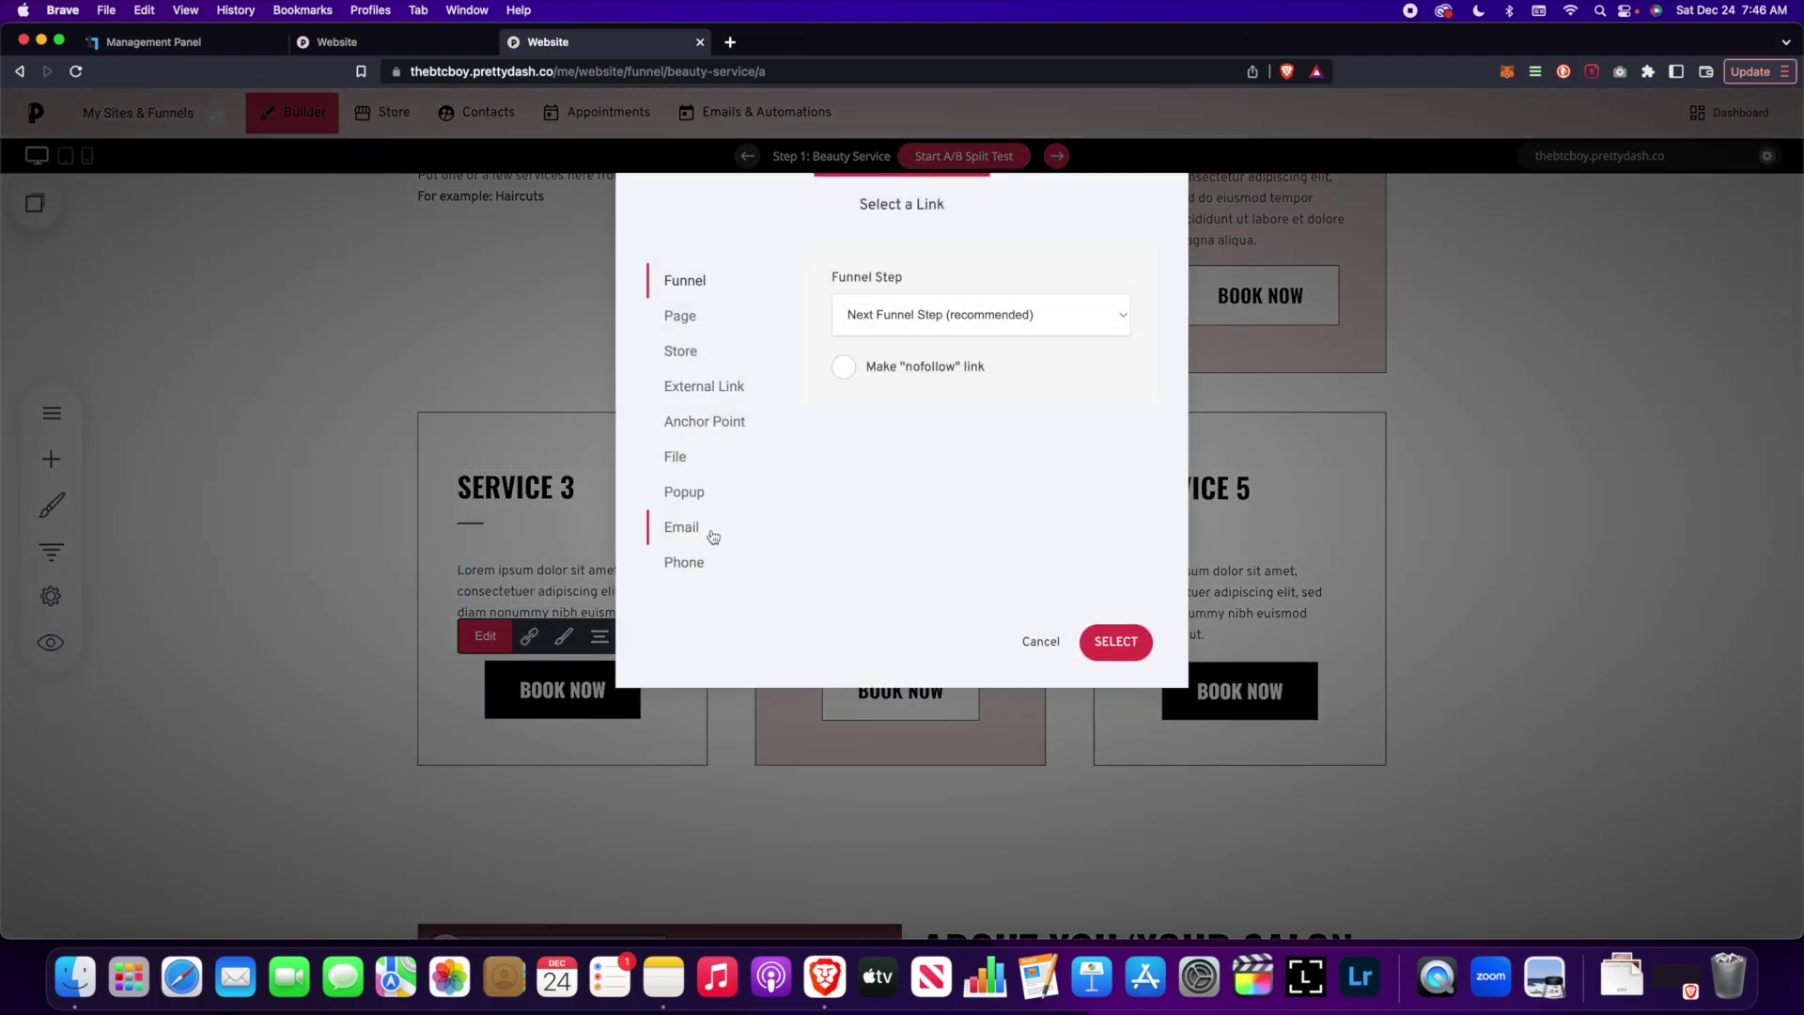
pyautogui.click(1040, 641)
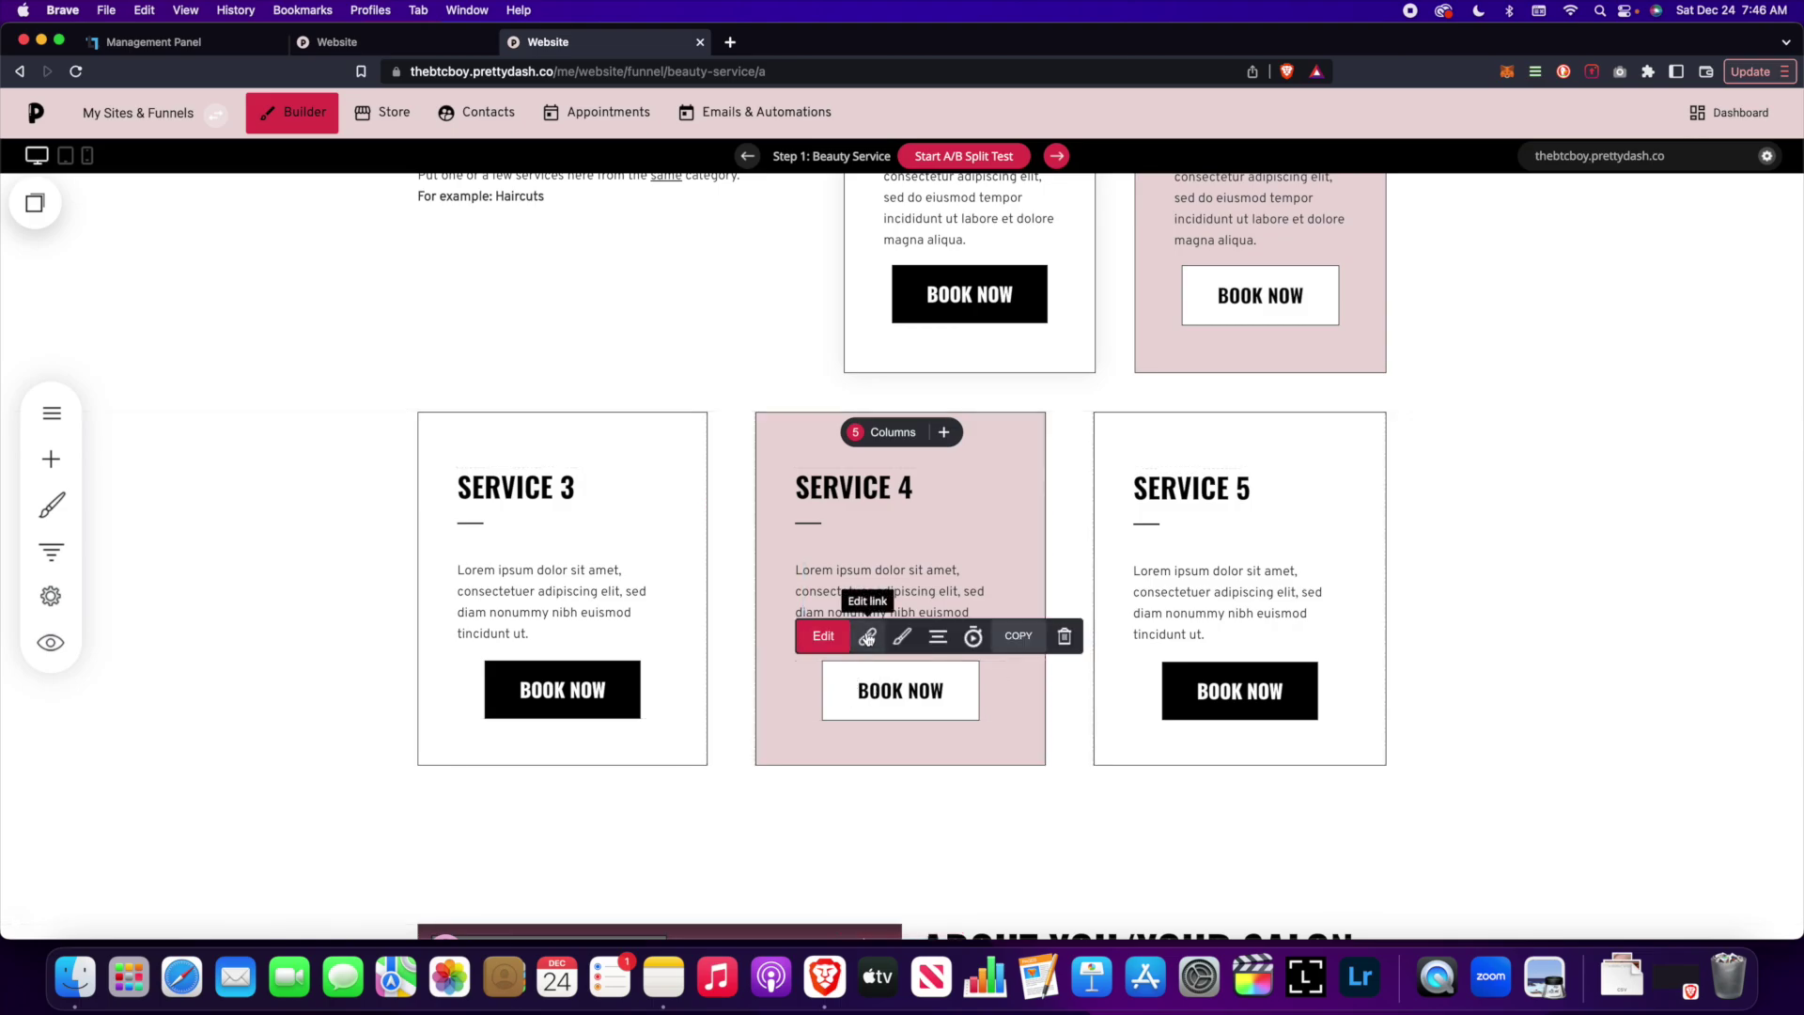
pyautogui.click(867, 637)
pyautogui.click(1040, 640)
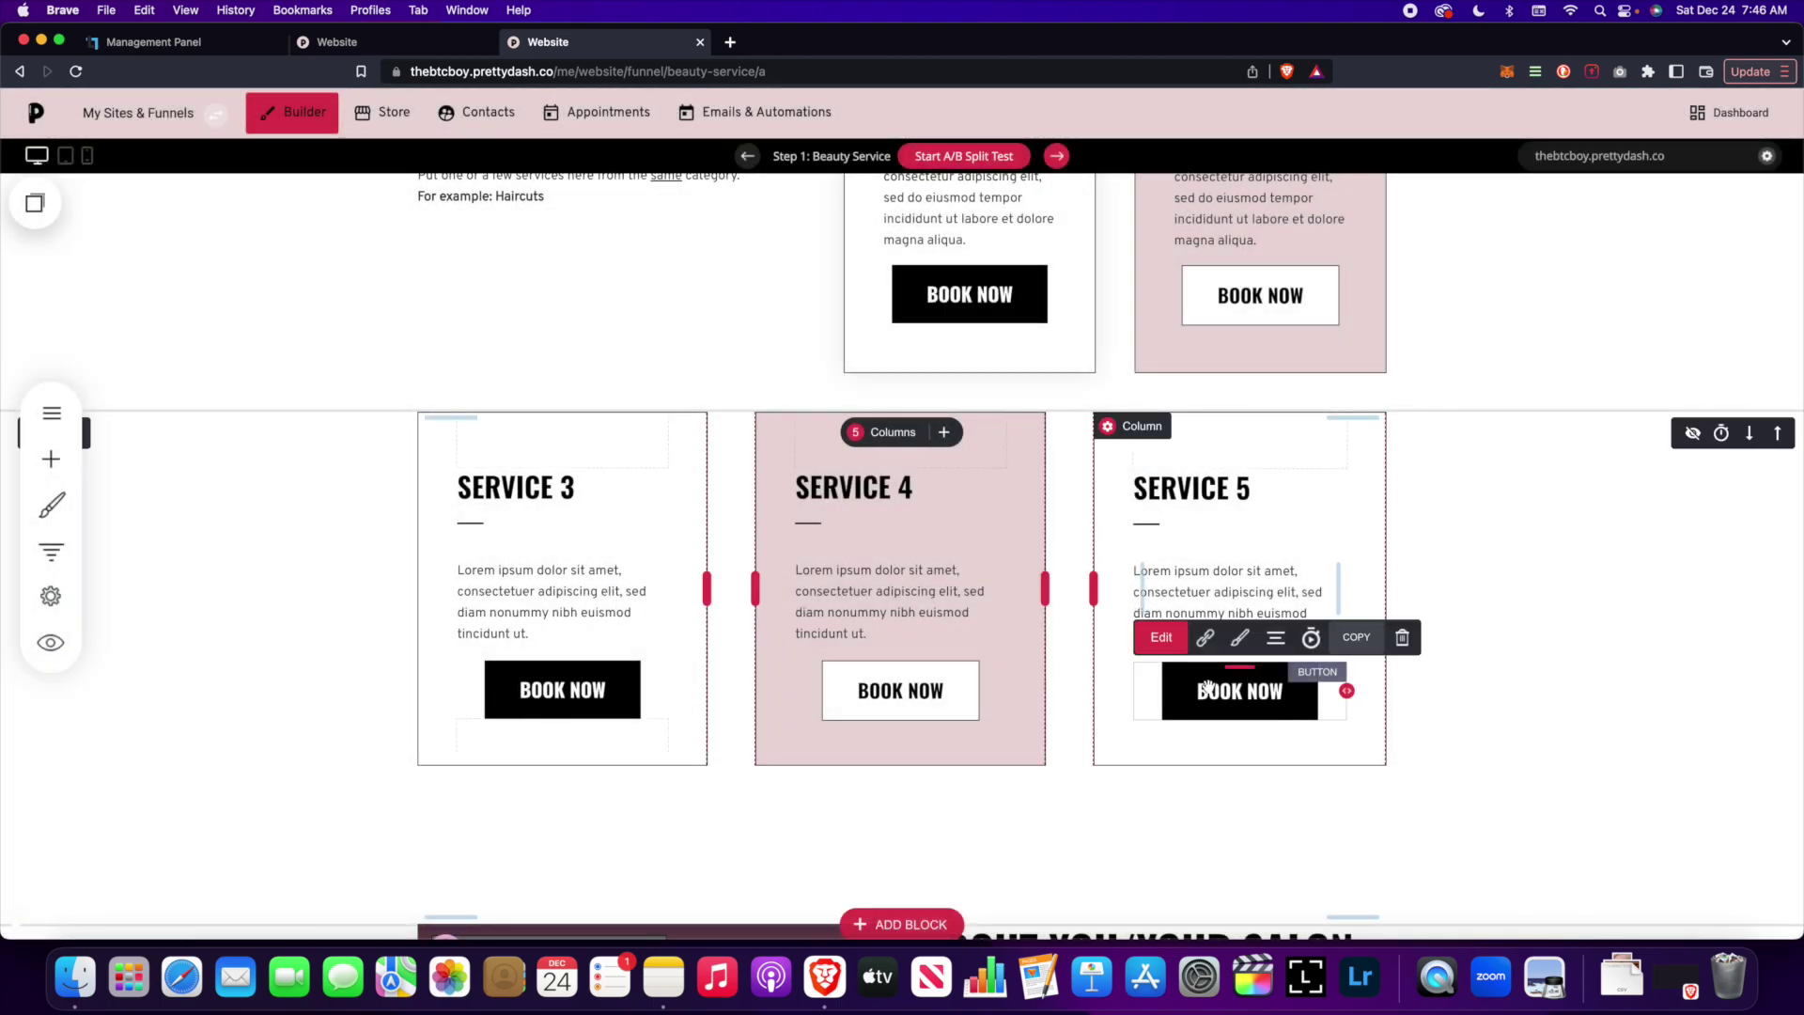
pyautogui.click(1205, 638)
pyautogui.click(1039, 639)
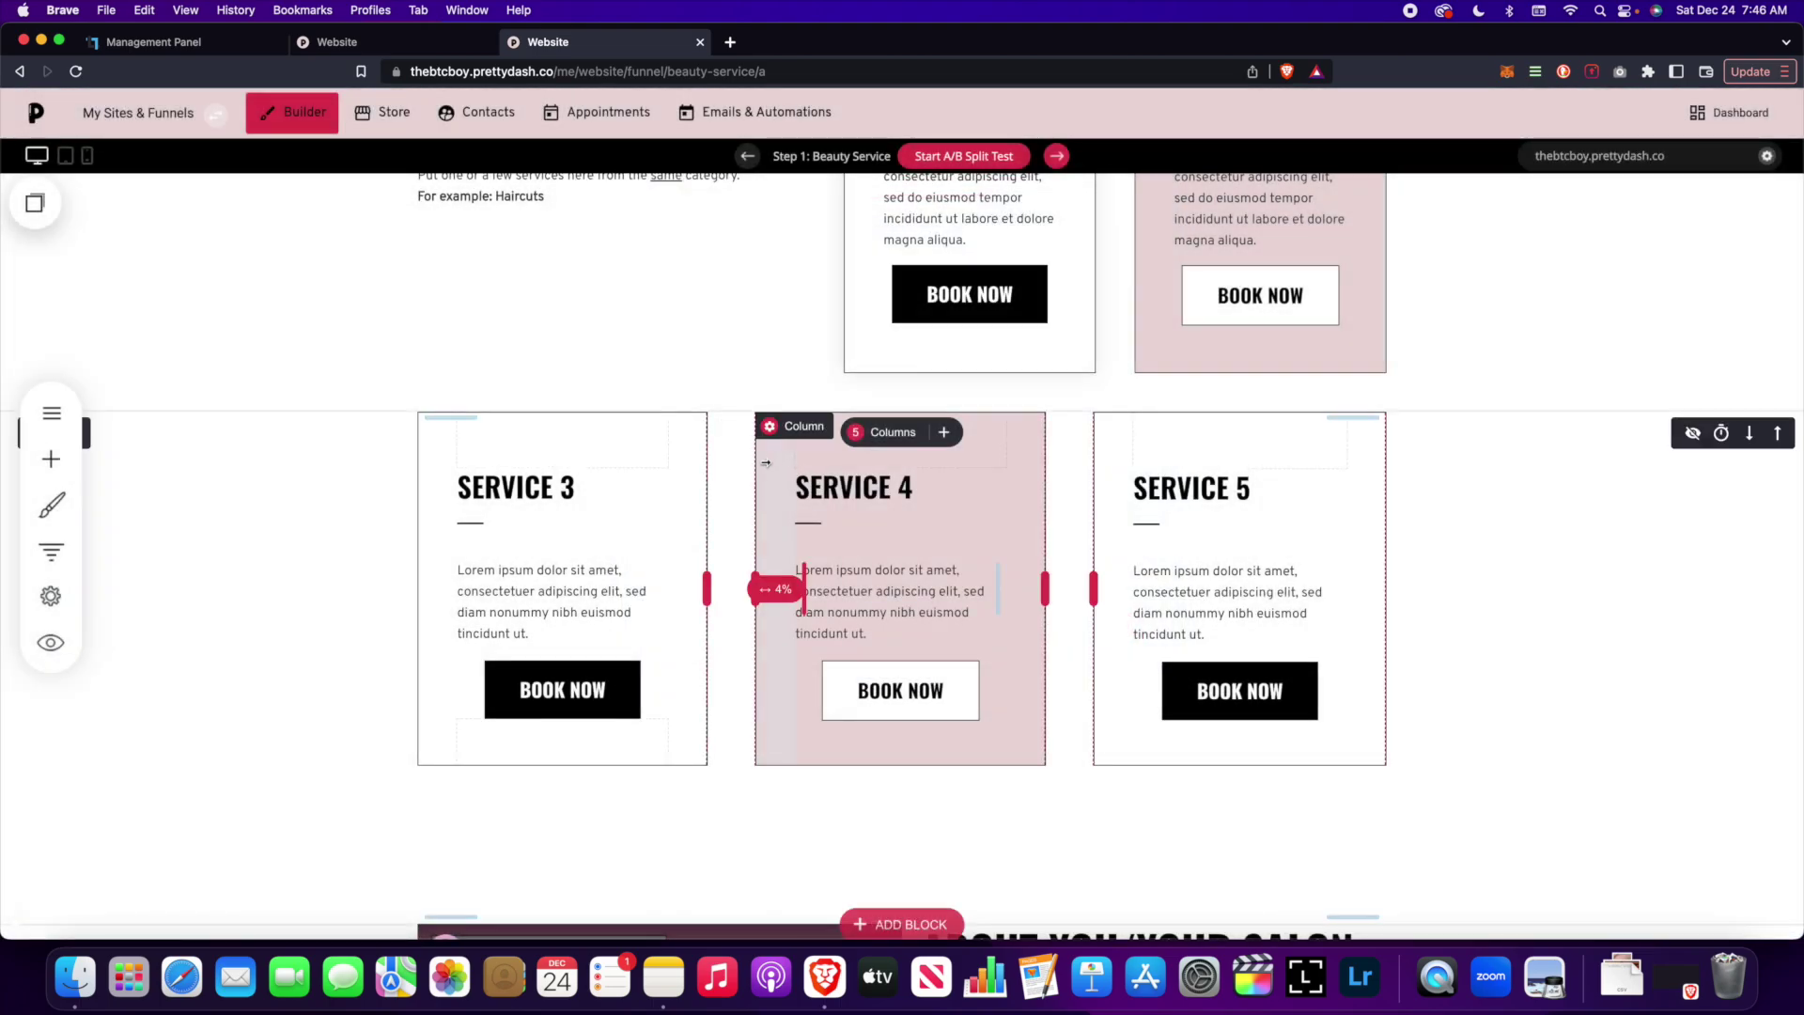
# Step: Examine the About You/Your Salon section and check the link of the Book Now button beneath it without changing it
pyautogui.scroll(-5, 564, 511)
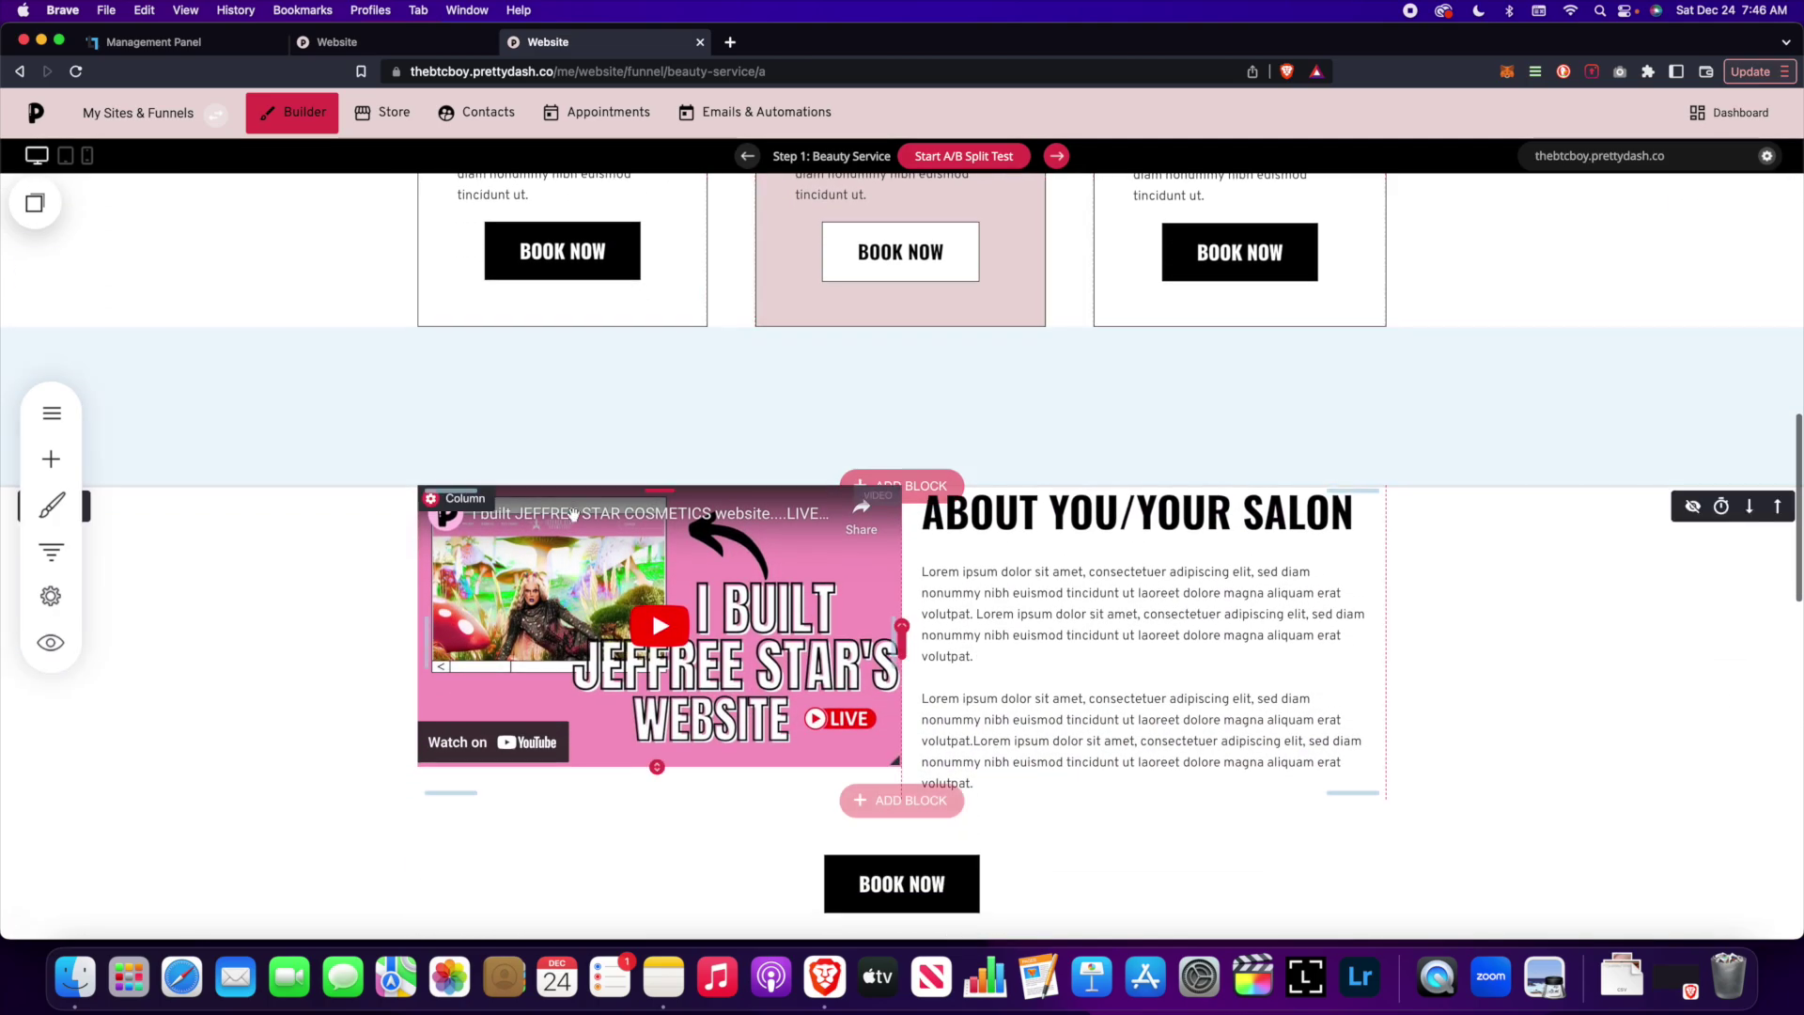
pyautogui.scroll(-2, 573, 513)
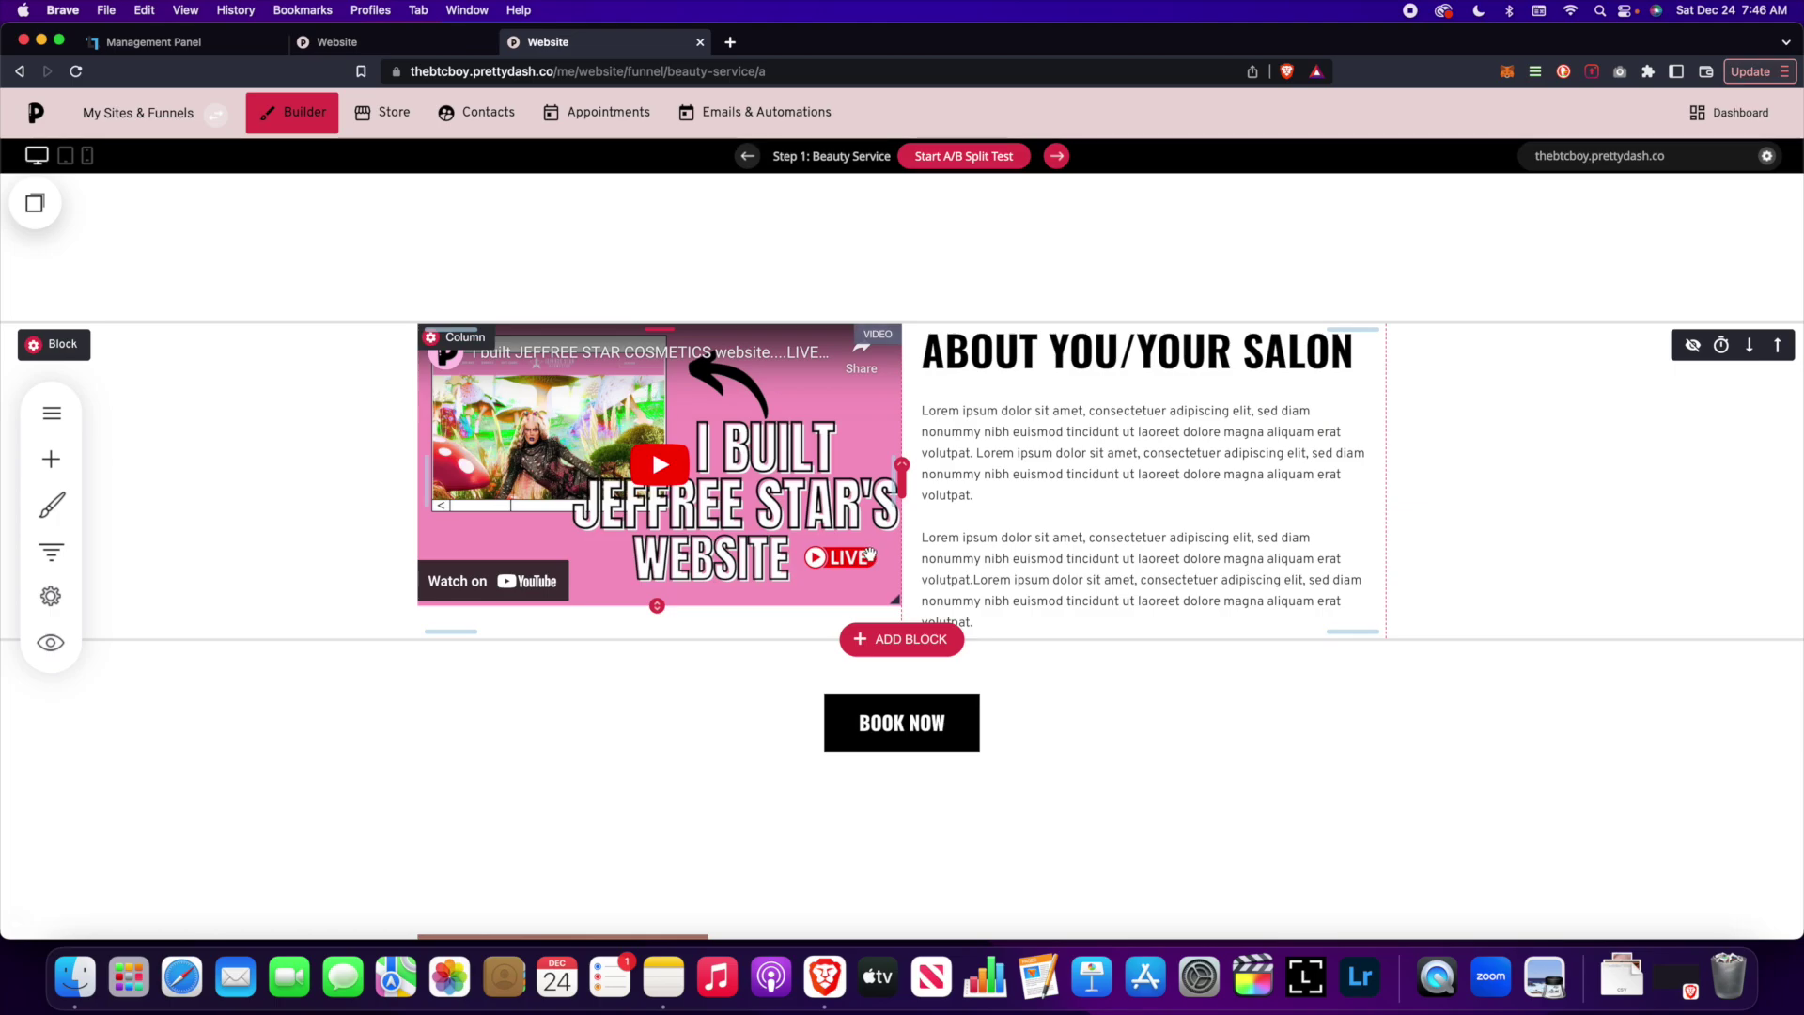
pyautogui.scroll(-3, 879, 505)
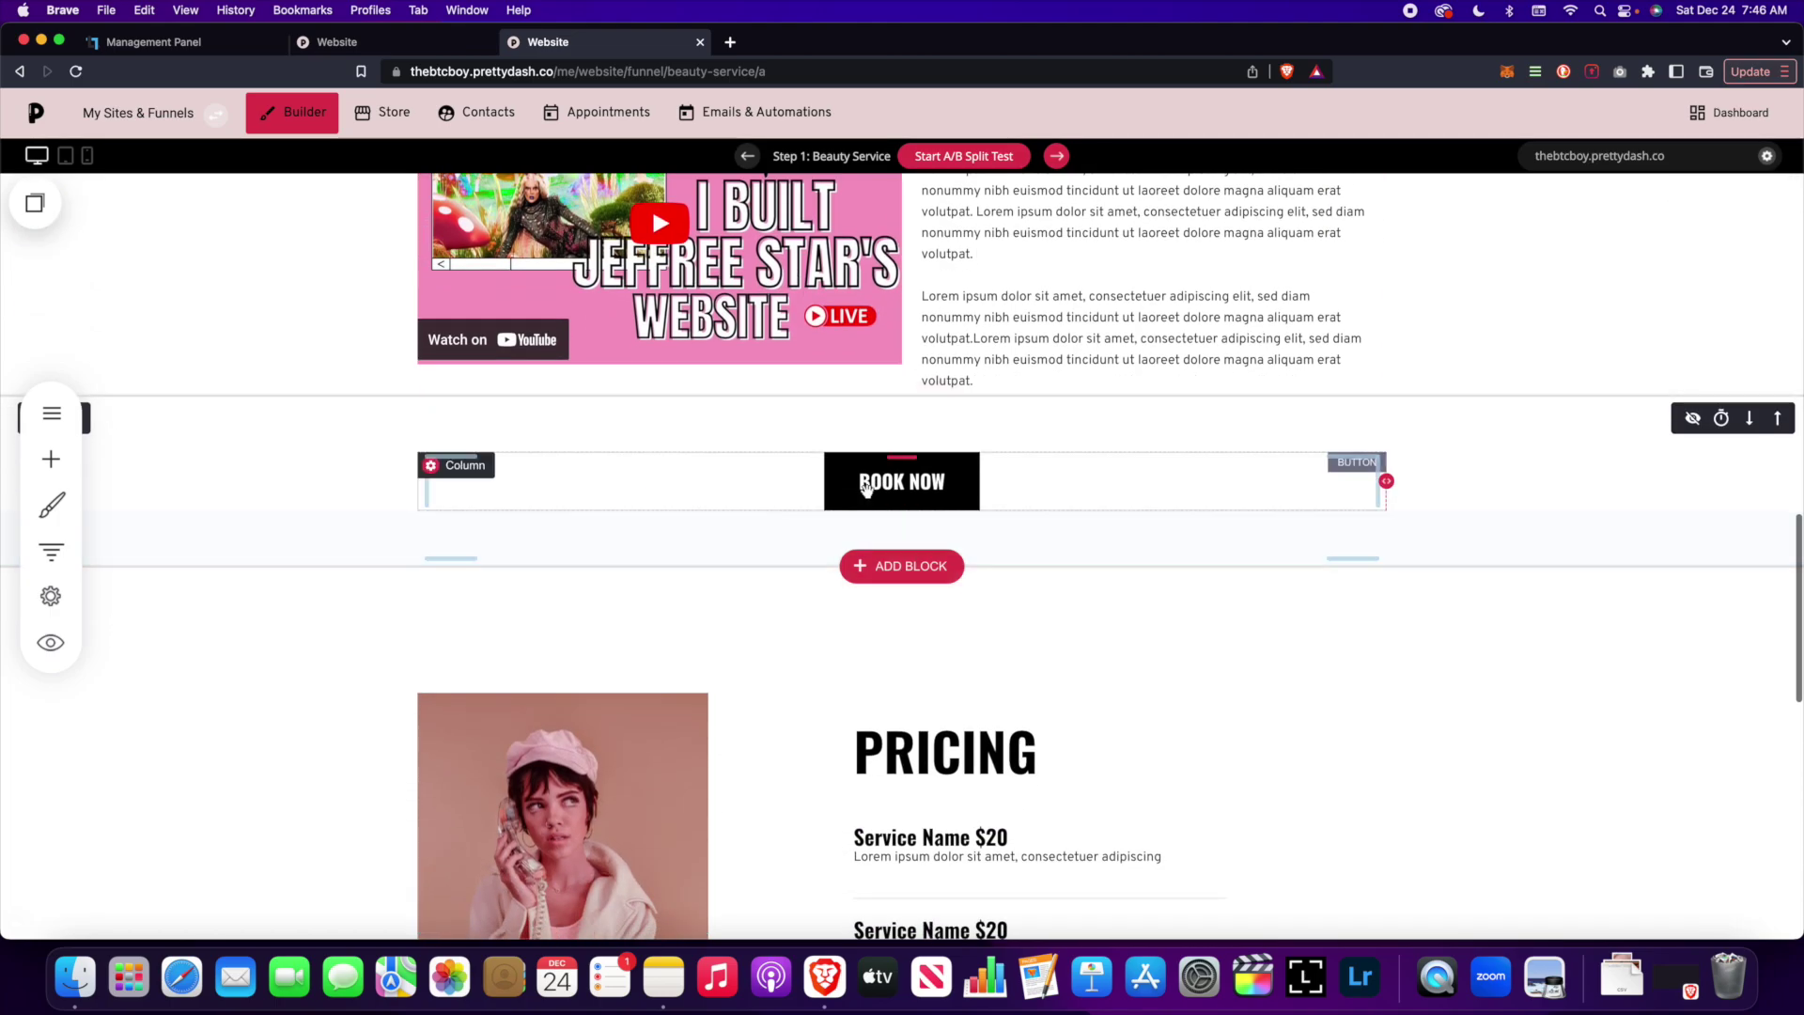
pyautogui.click(485, 435)
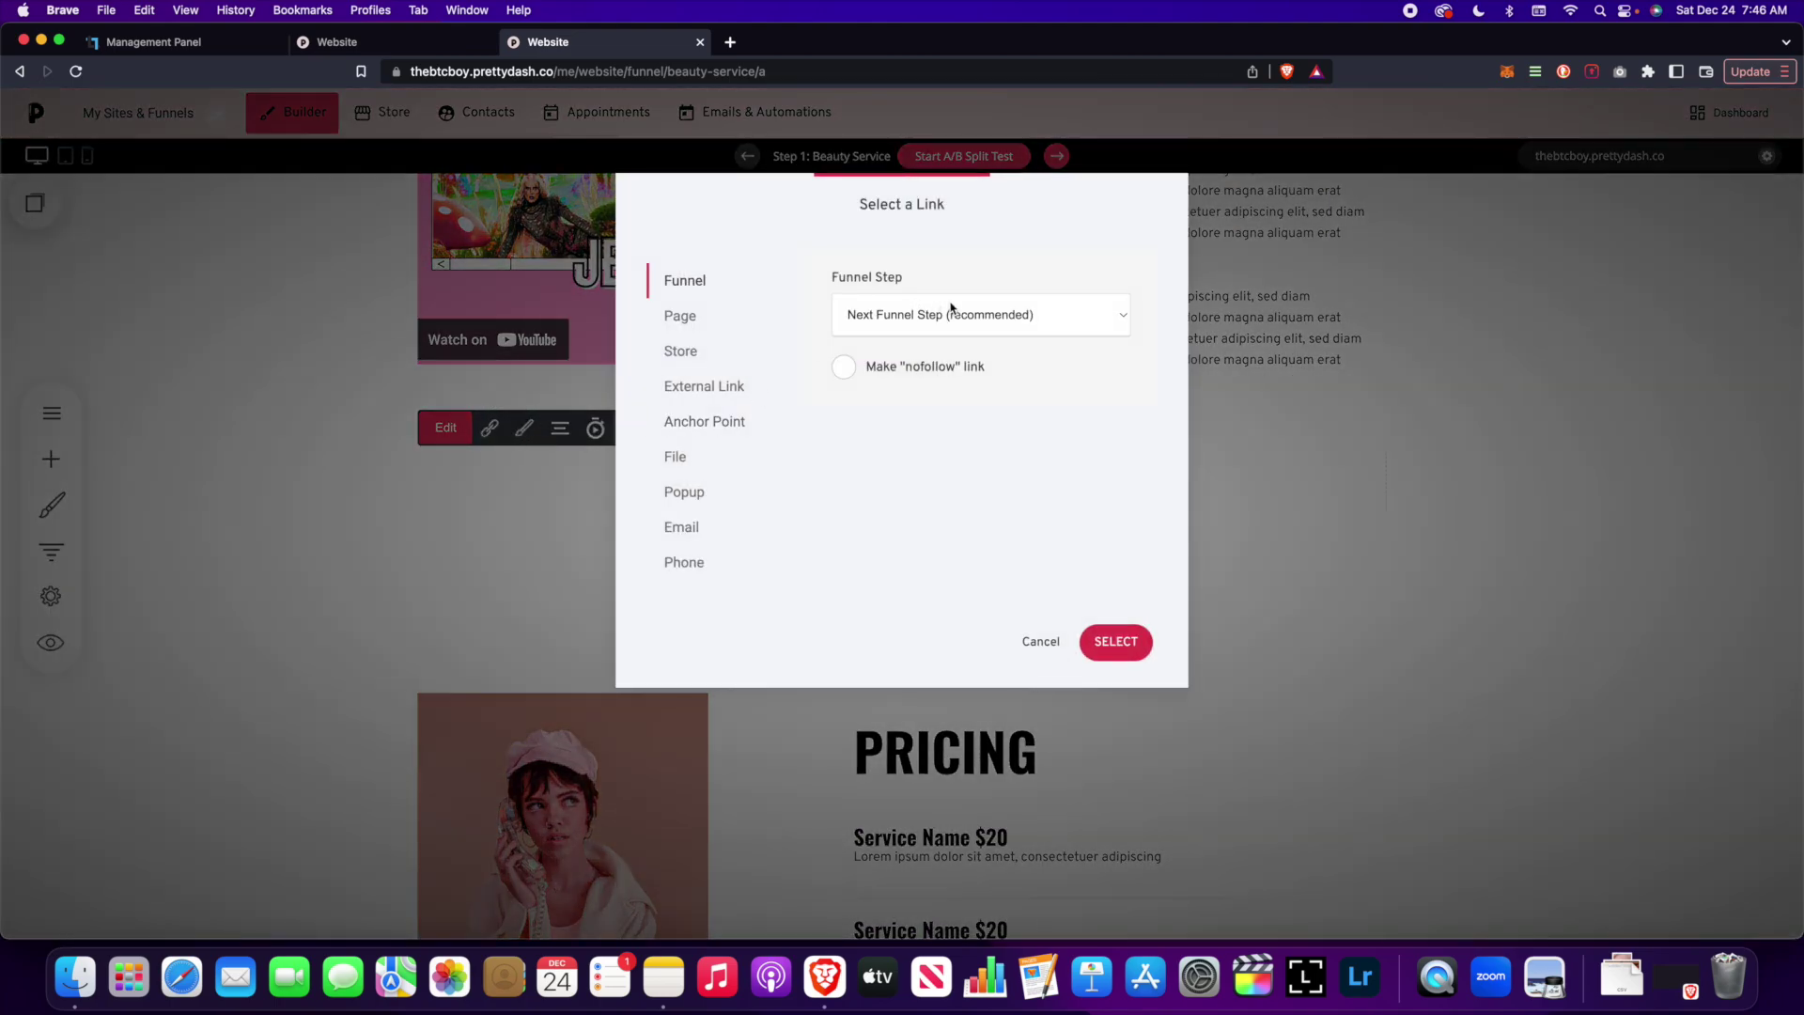
pyautogui.click(1037, 638)
# Step: Examine the Pricing section and check the link of its Book Now button without changing it
pyautogui.scroll(-6, 933, 628)
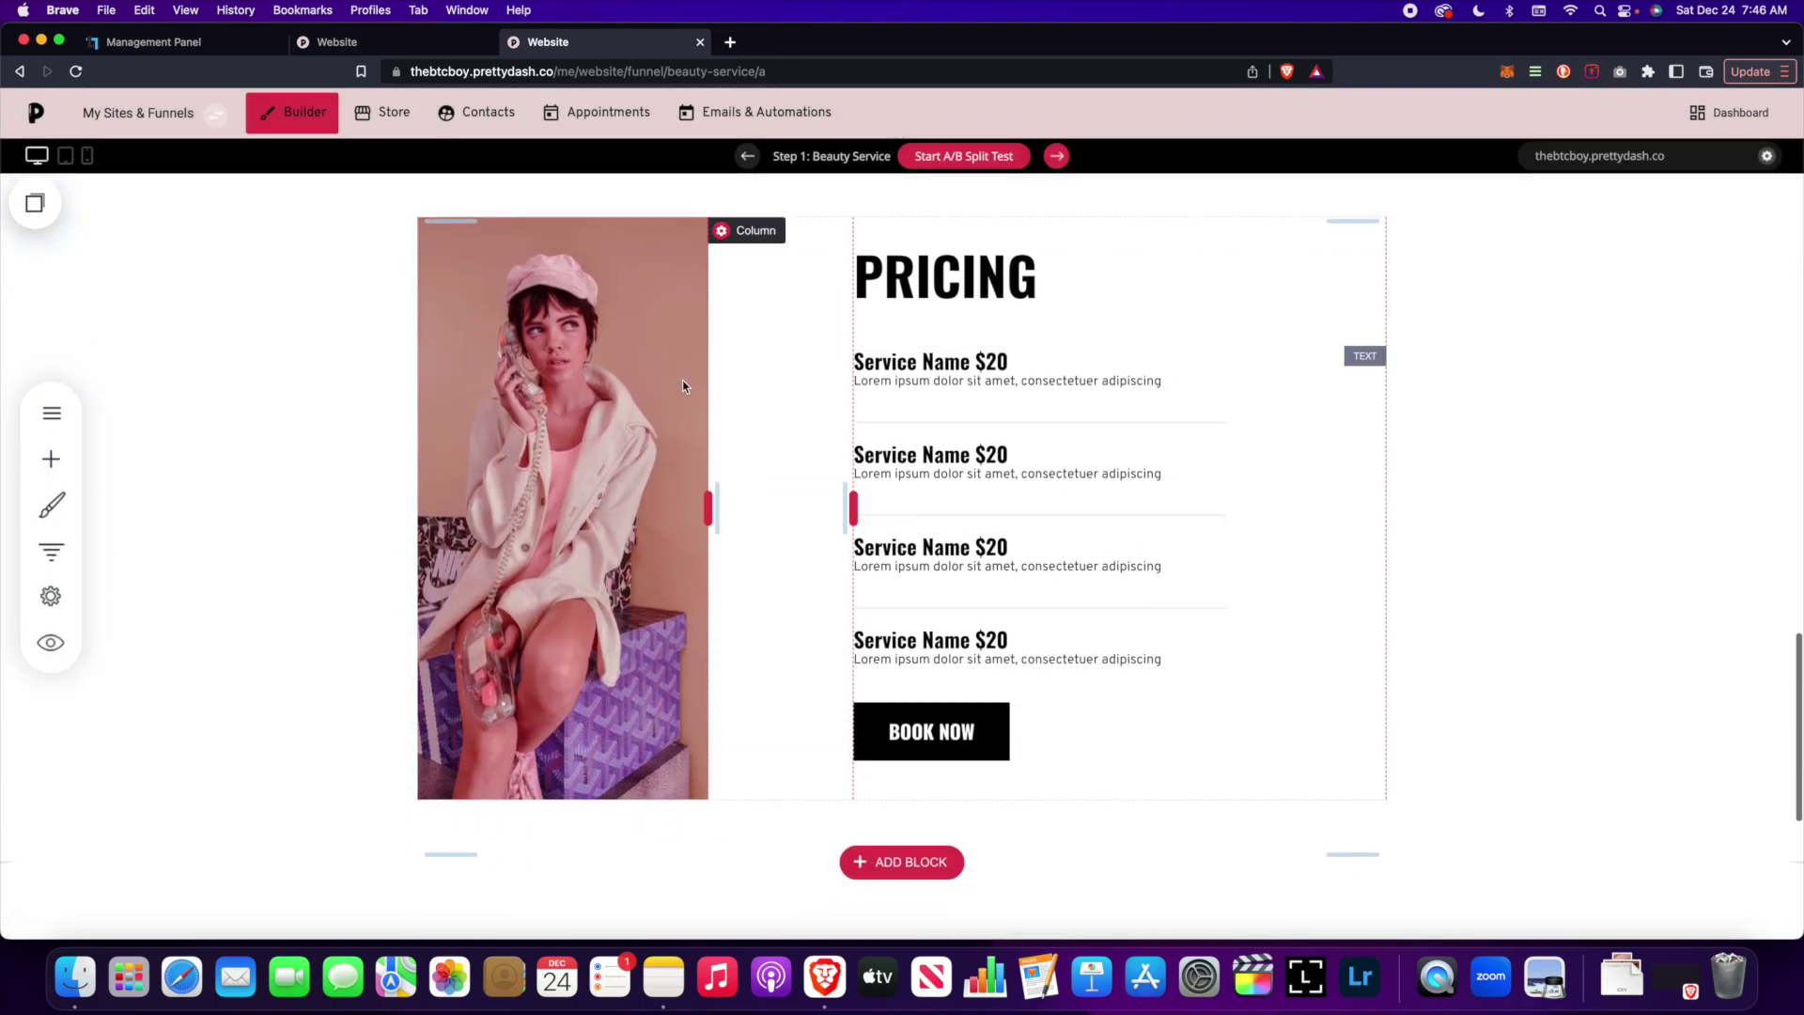
pyautogui.scroll(-2, 745, 491)
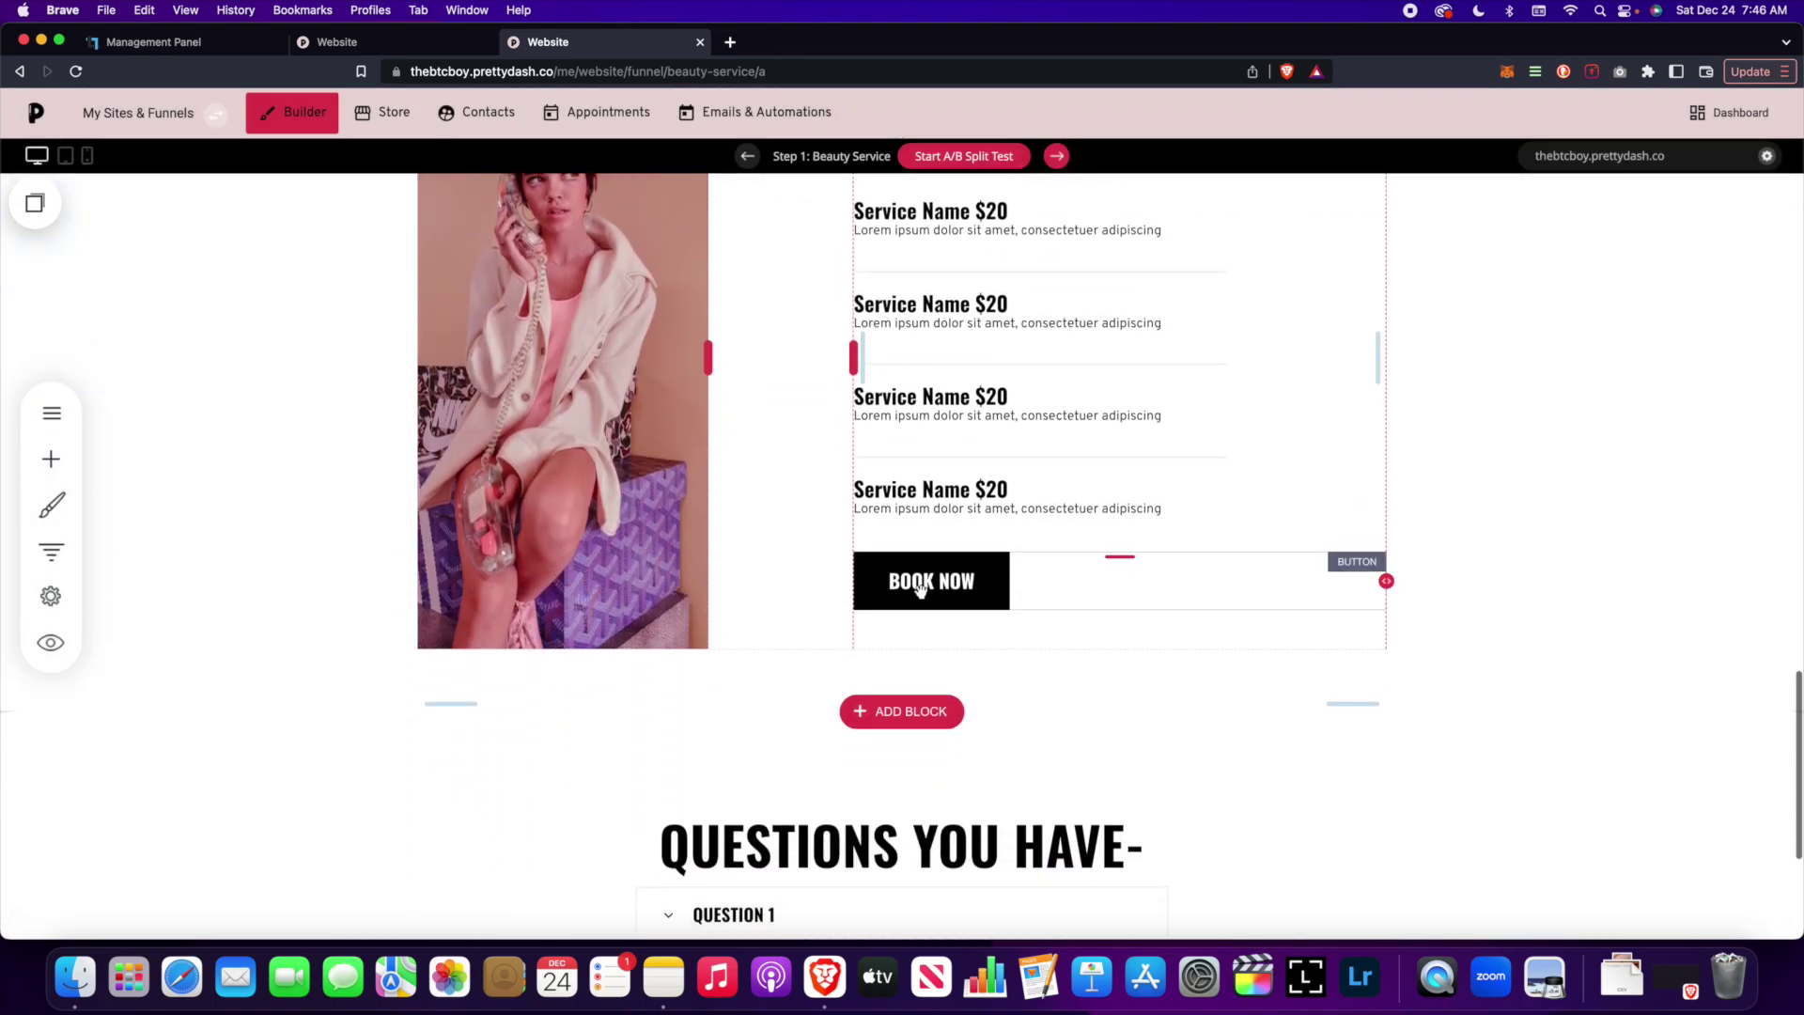
pyautogui.click(925, 536)
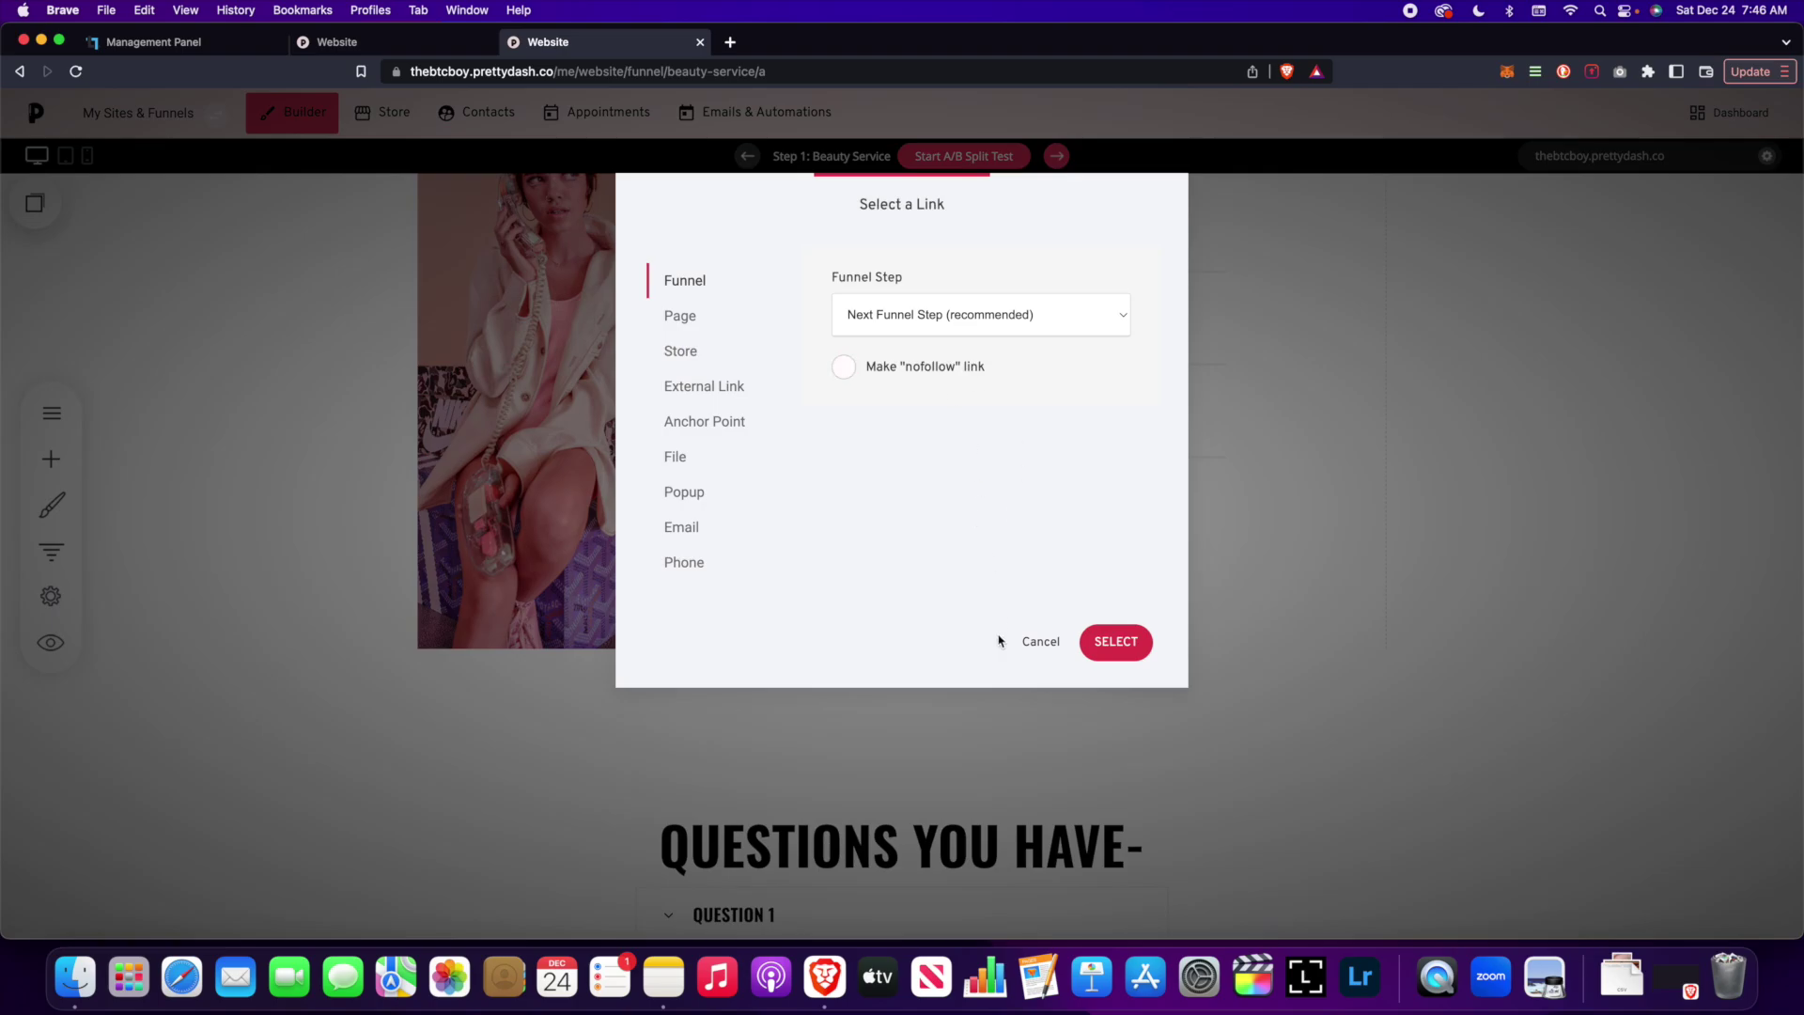
pyautogui.click(1040, 640)
# Step: Examine the Questions You Have section and look back over the sections above it
pyautogui.scroll(-4, 754, 611)
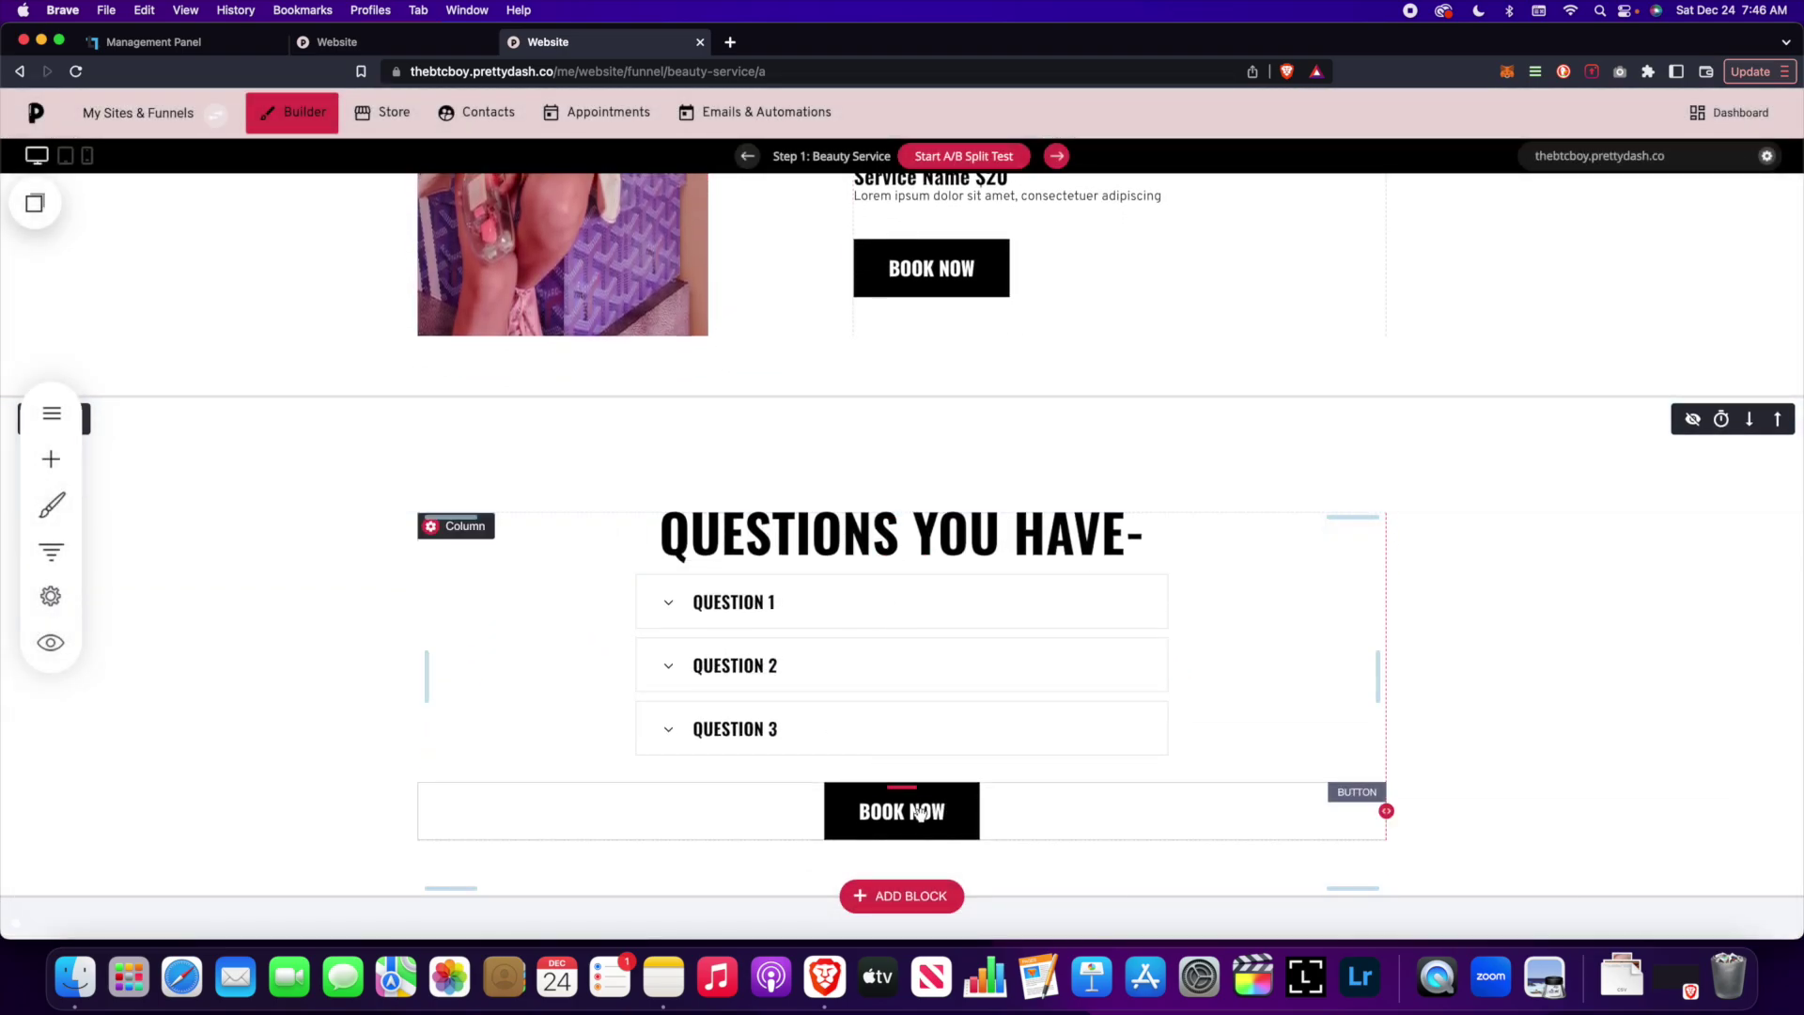
pyautogui.scroll(8, 783, 632)
pyautogui.scroll(8, 783, 632)
pyautogui.scroll(-15, 783, 631)
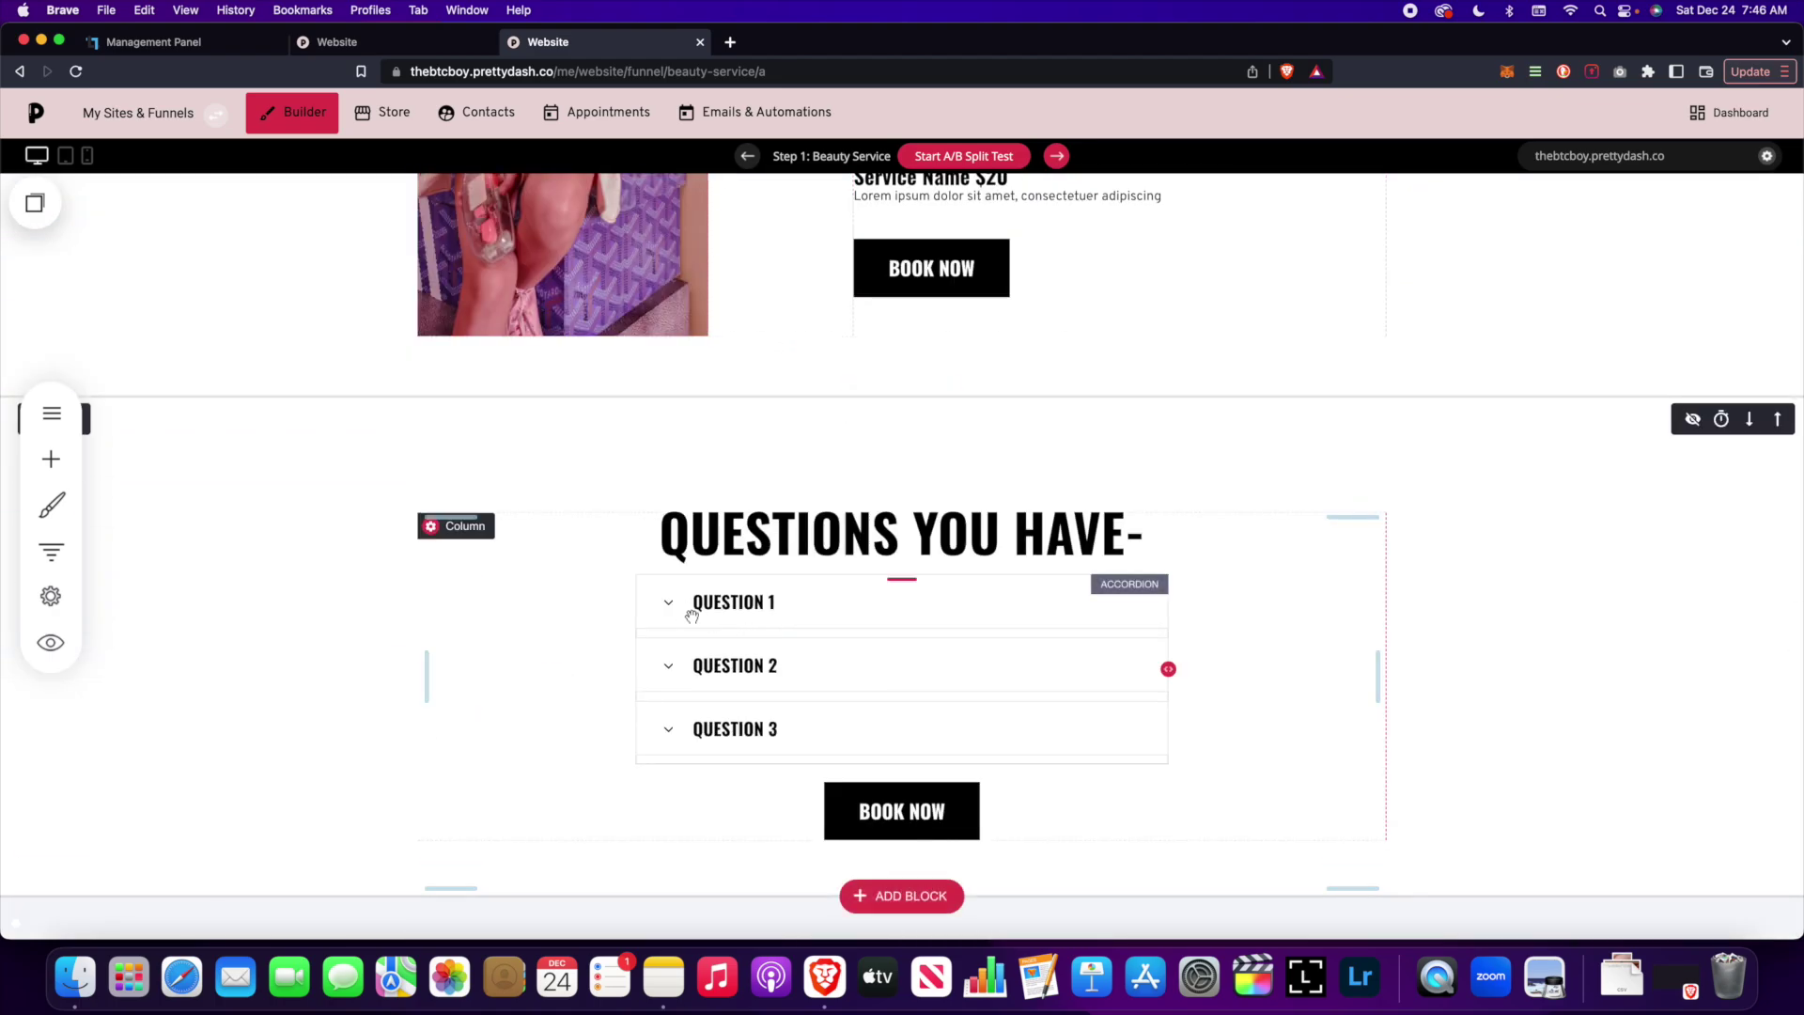
pyautogui.scroll(12, 701, 617)
pyautogui.scroll(-3, 701, 617)
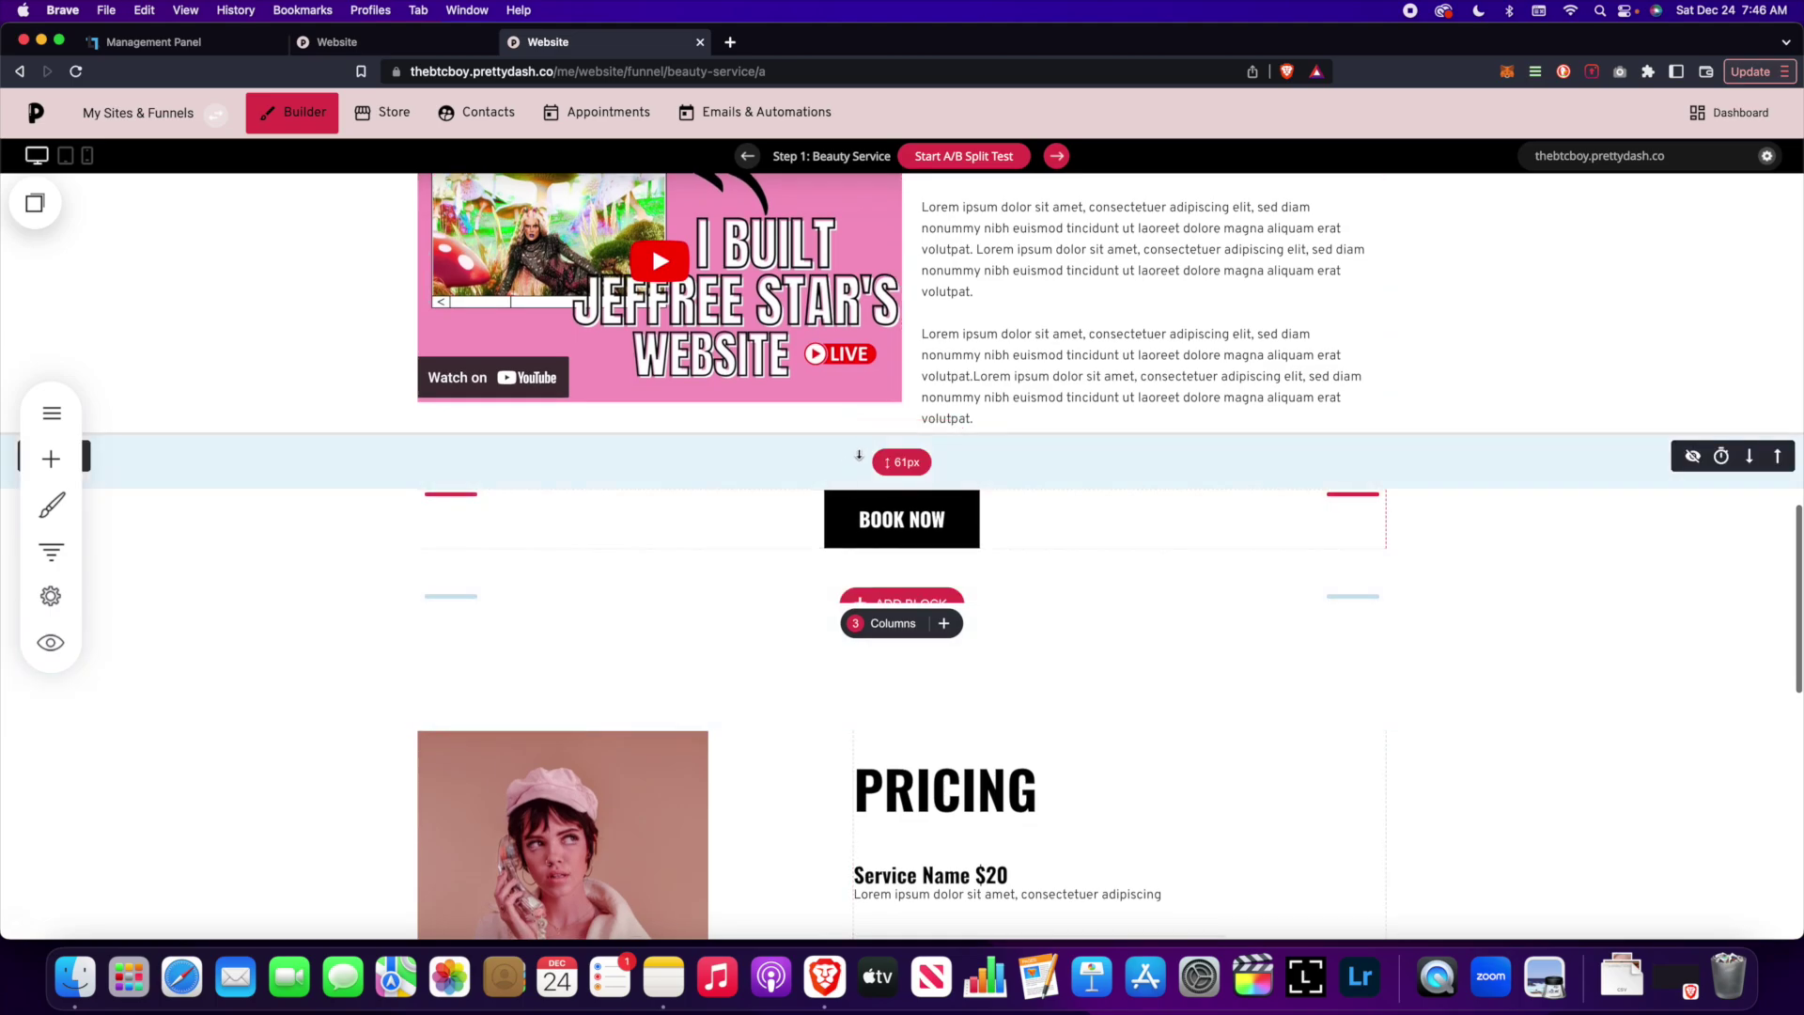
# Step: Browse the Galleries and Video categories of the block library without adding a block
pyautogui.click(878, 438)
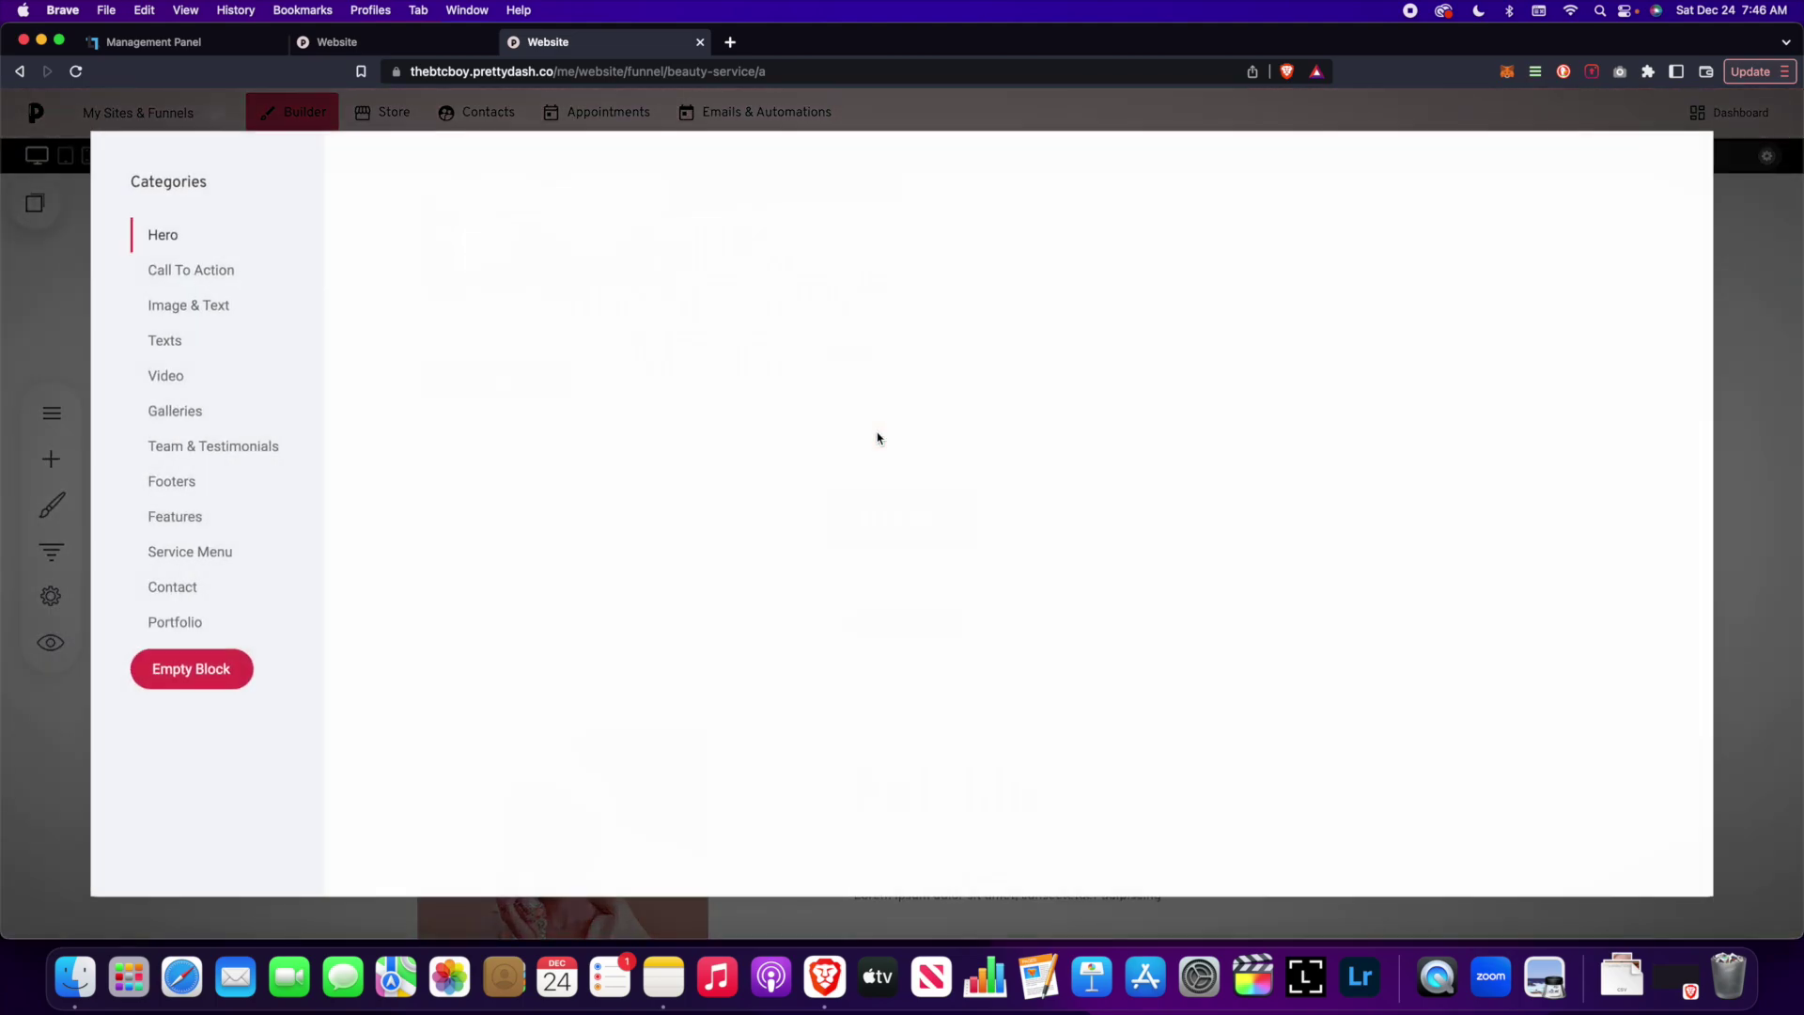
pyautogui.click(174, 409)
pyautogui.click(187, 385)
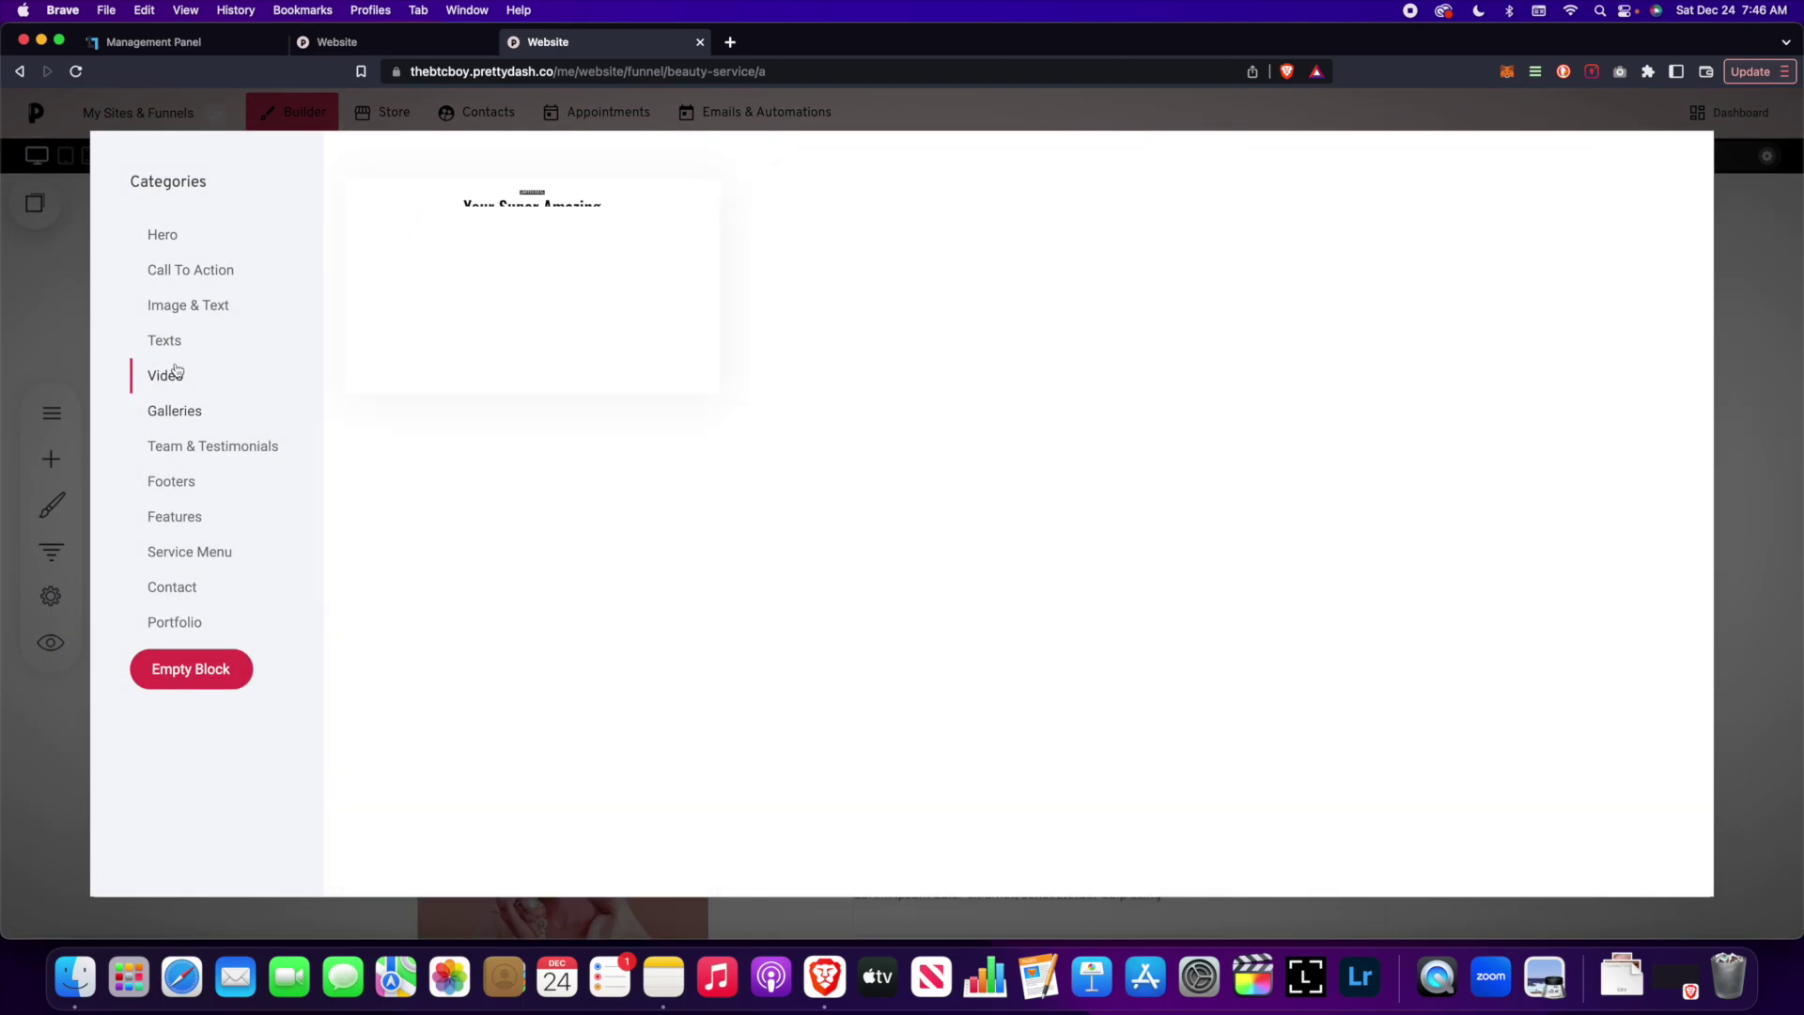
pyautogui.click(1722, 647)
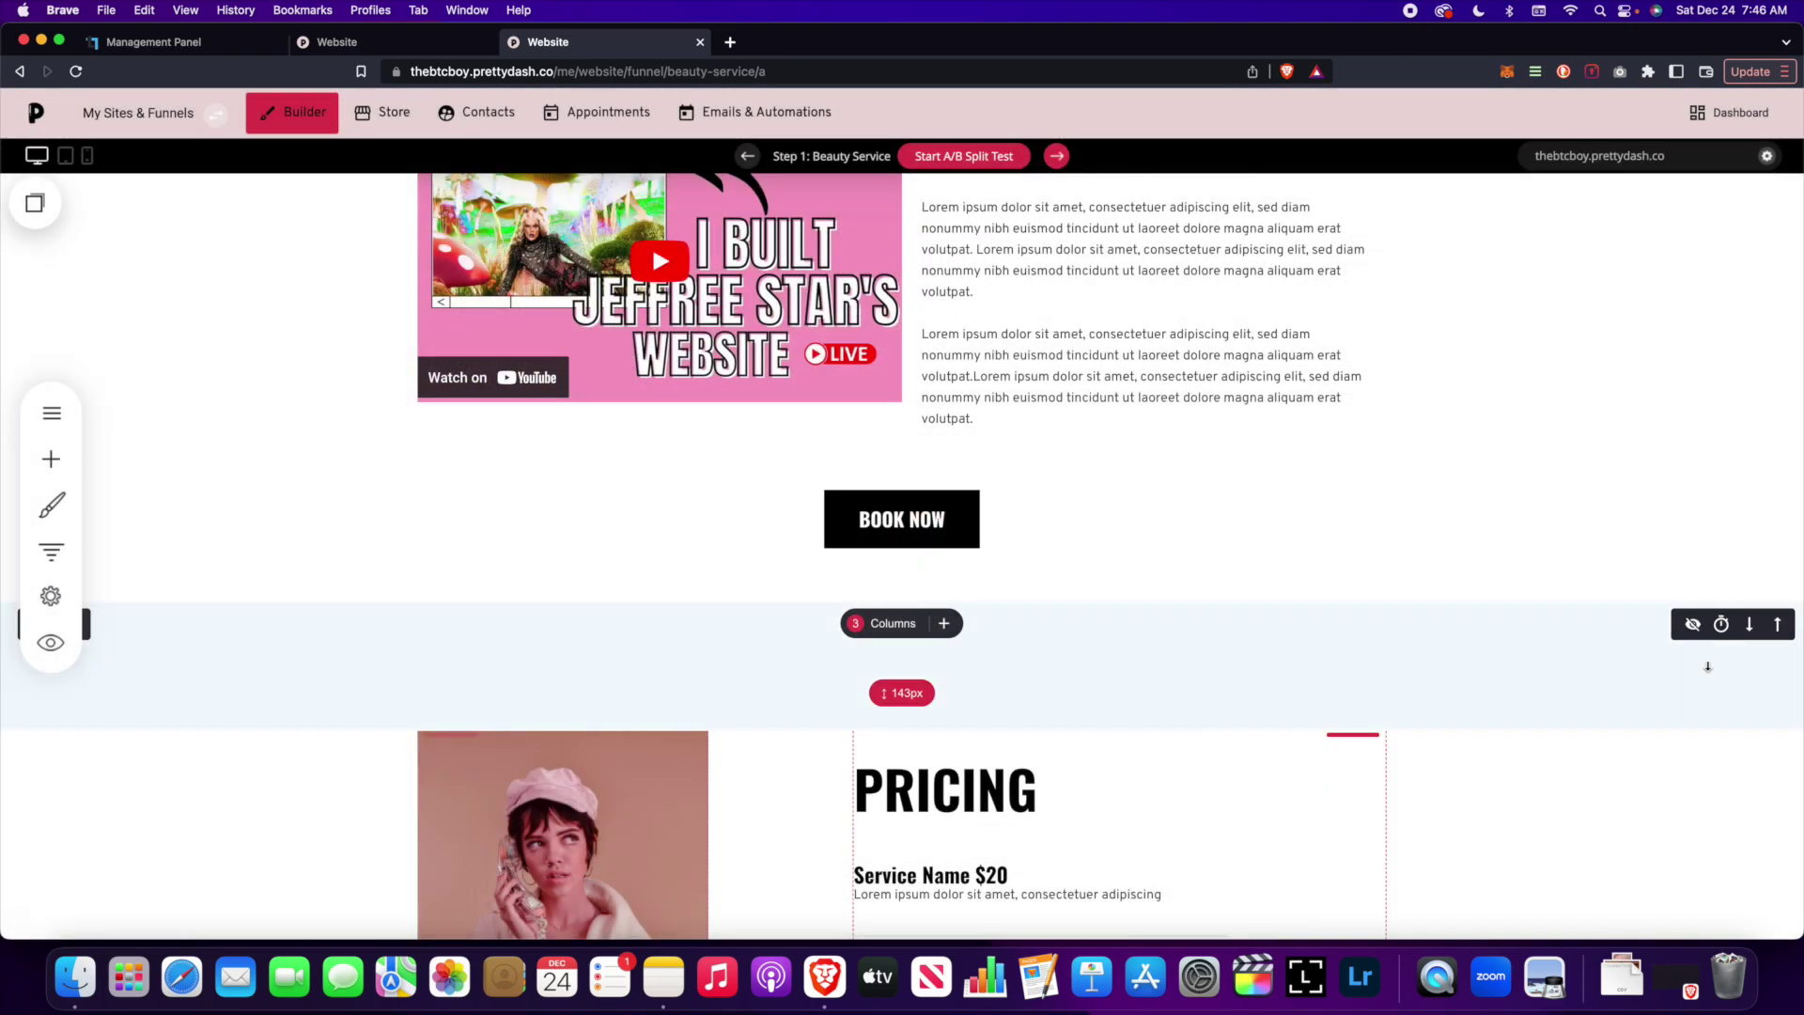
# Step: Check the link of the Book Now button under the Questions You Have accordion without changing it
pyautogui.scroll(-5, 1204, 594)
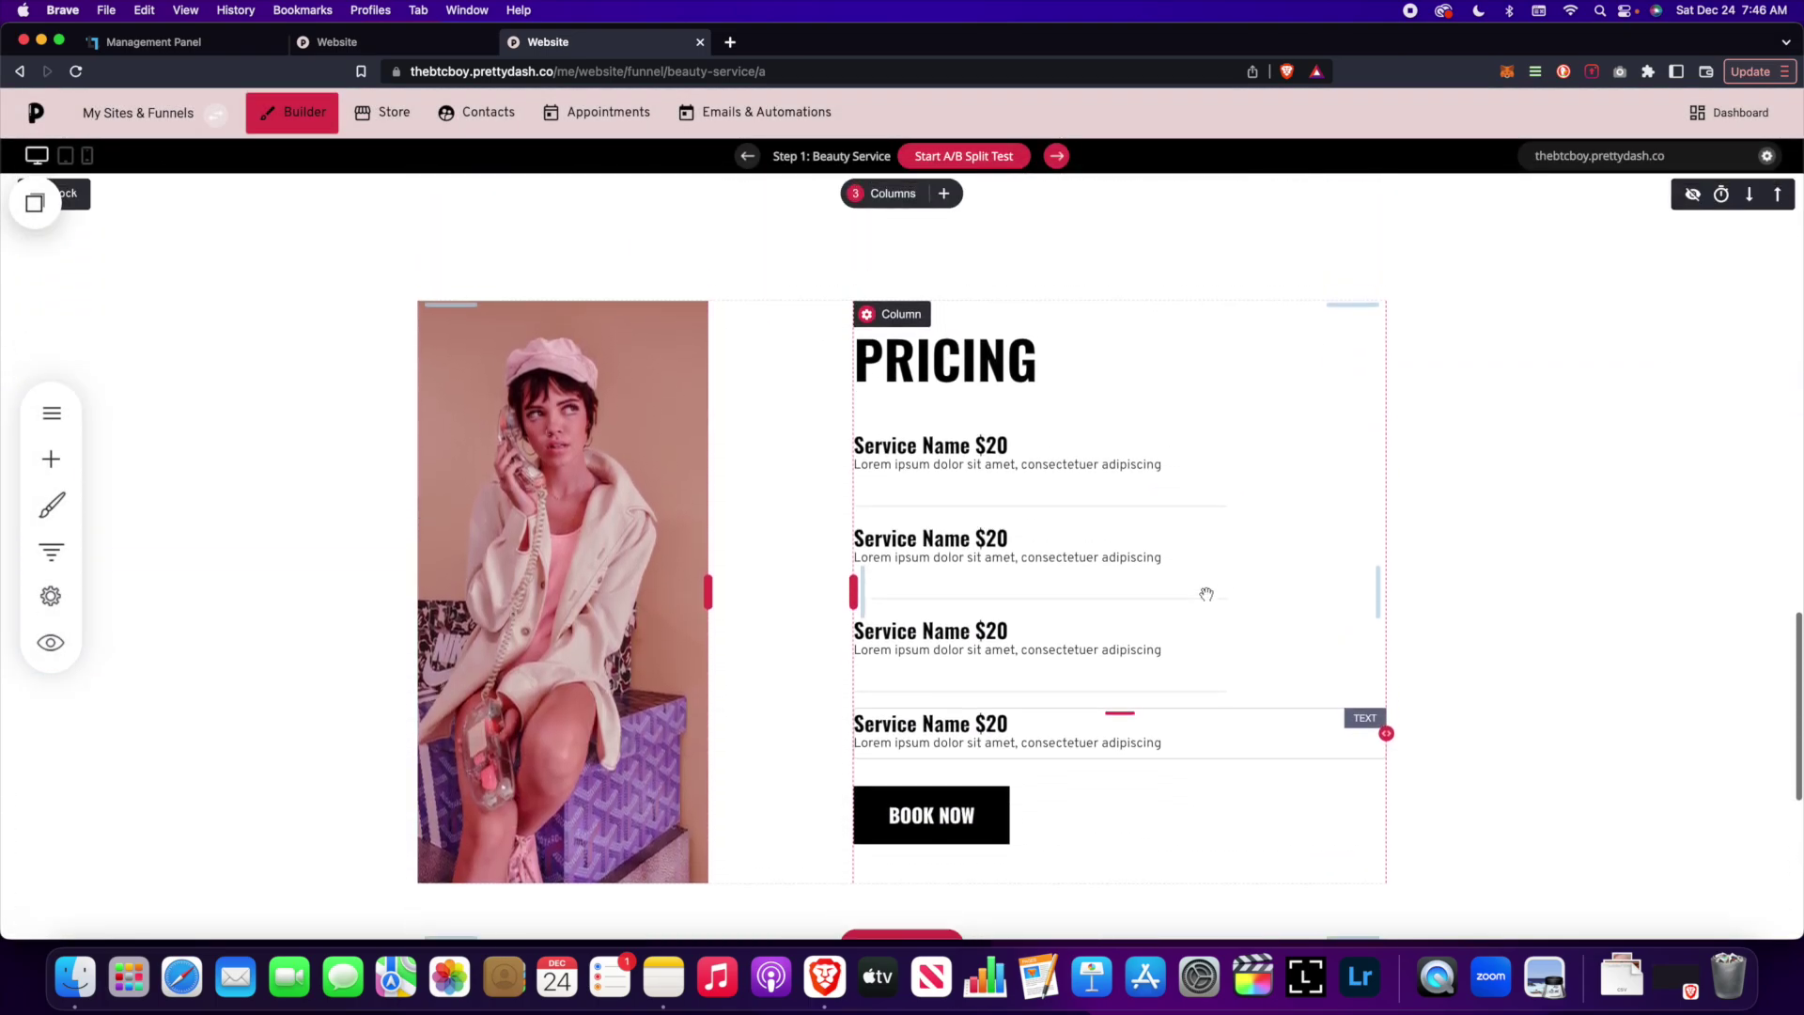
pyautogui.scroll(8, 1203, 601)
pyautogui.scroll(3, 1200, 602)
pyautogui.scroll(-10, 1200, 602)
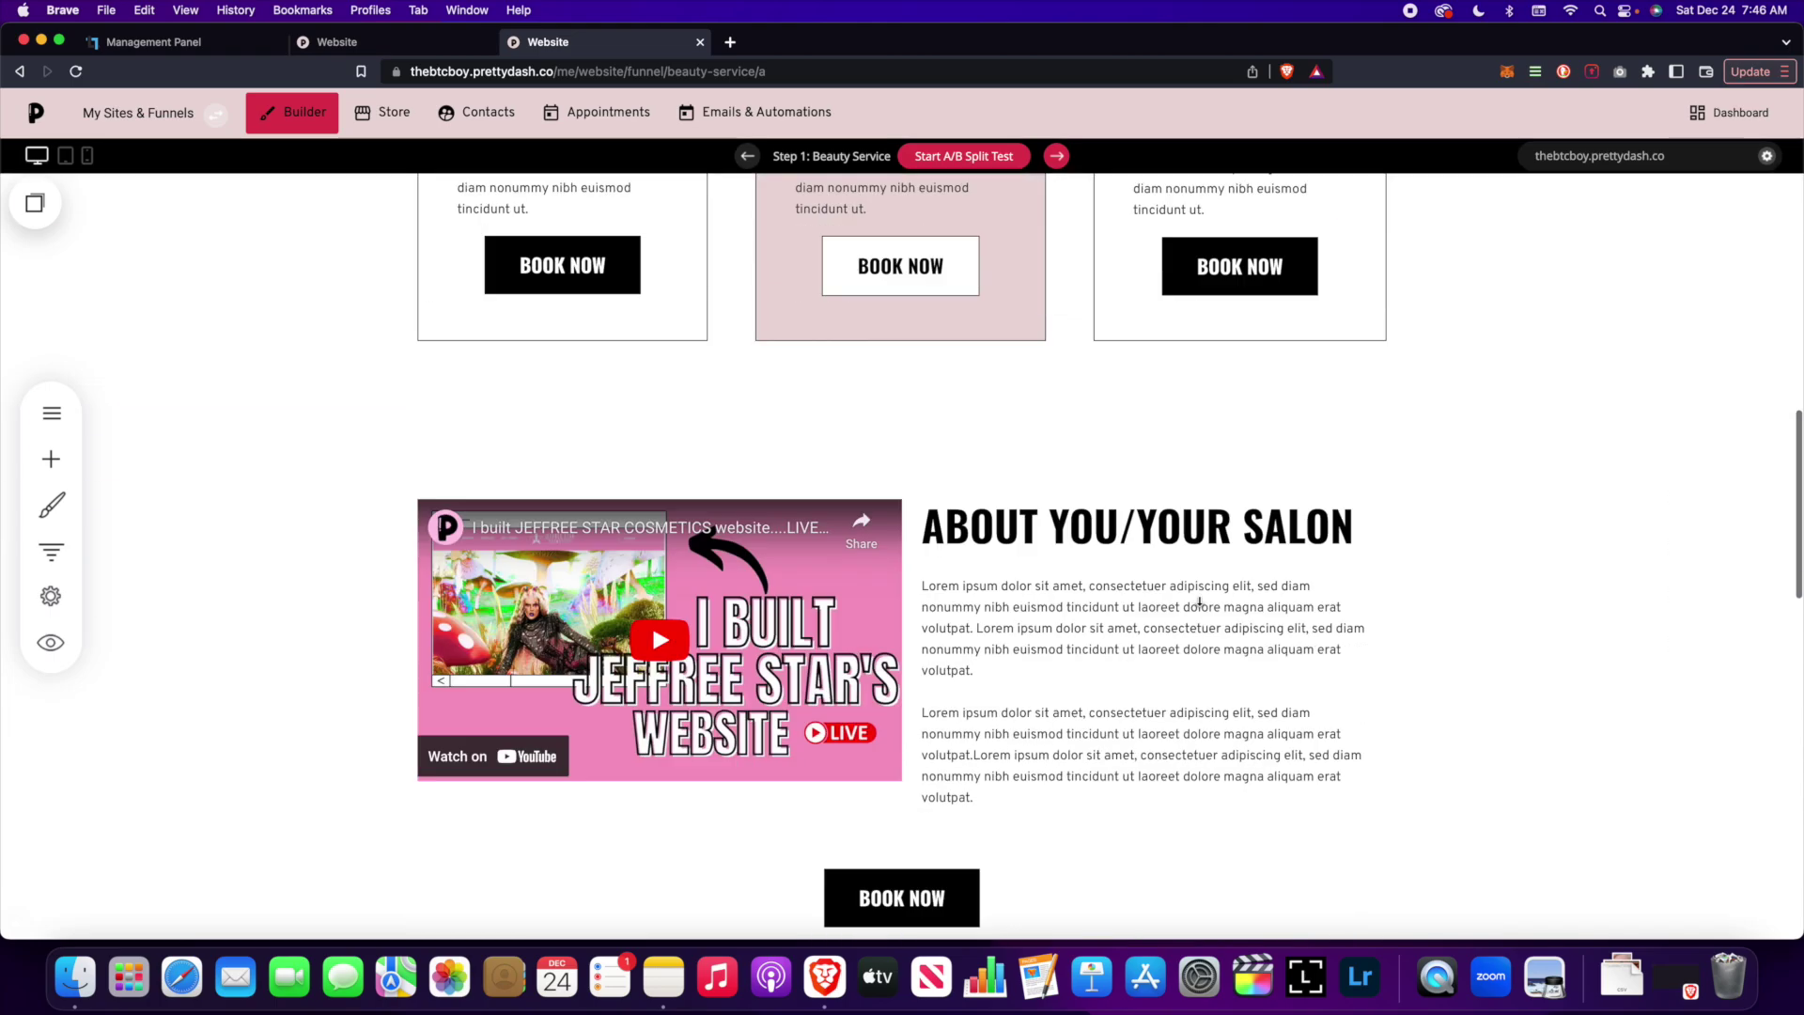
pyautogui.scroll(-5, 1199, 601)
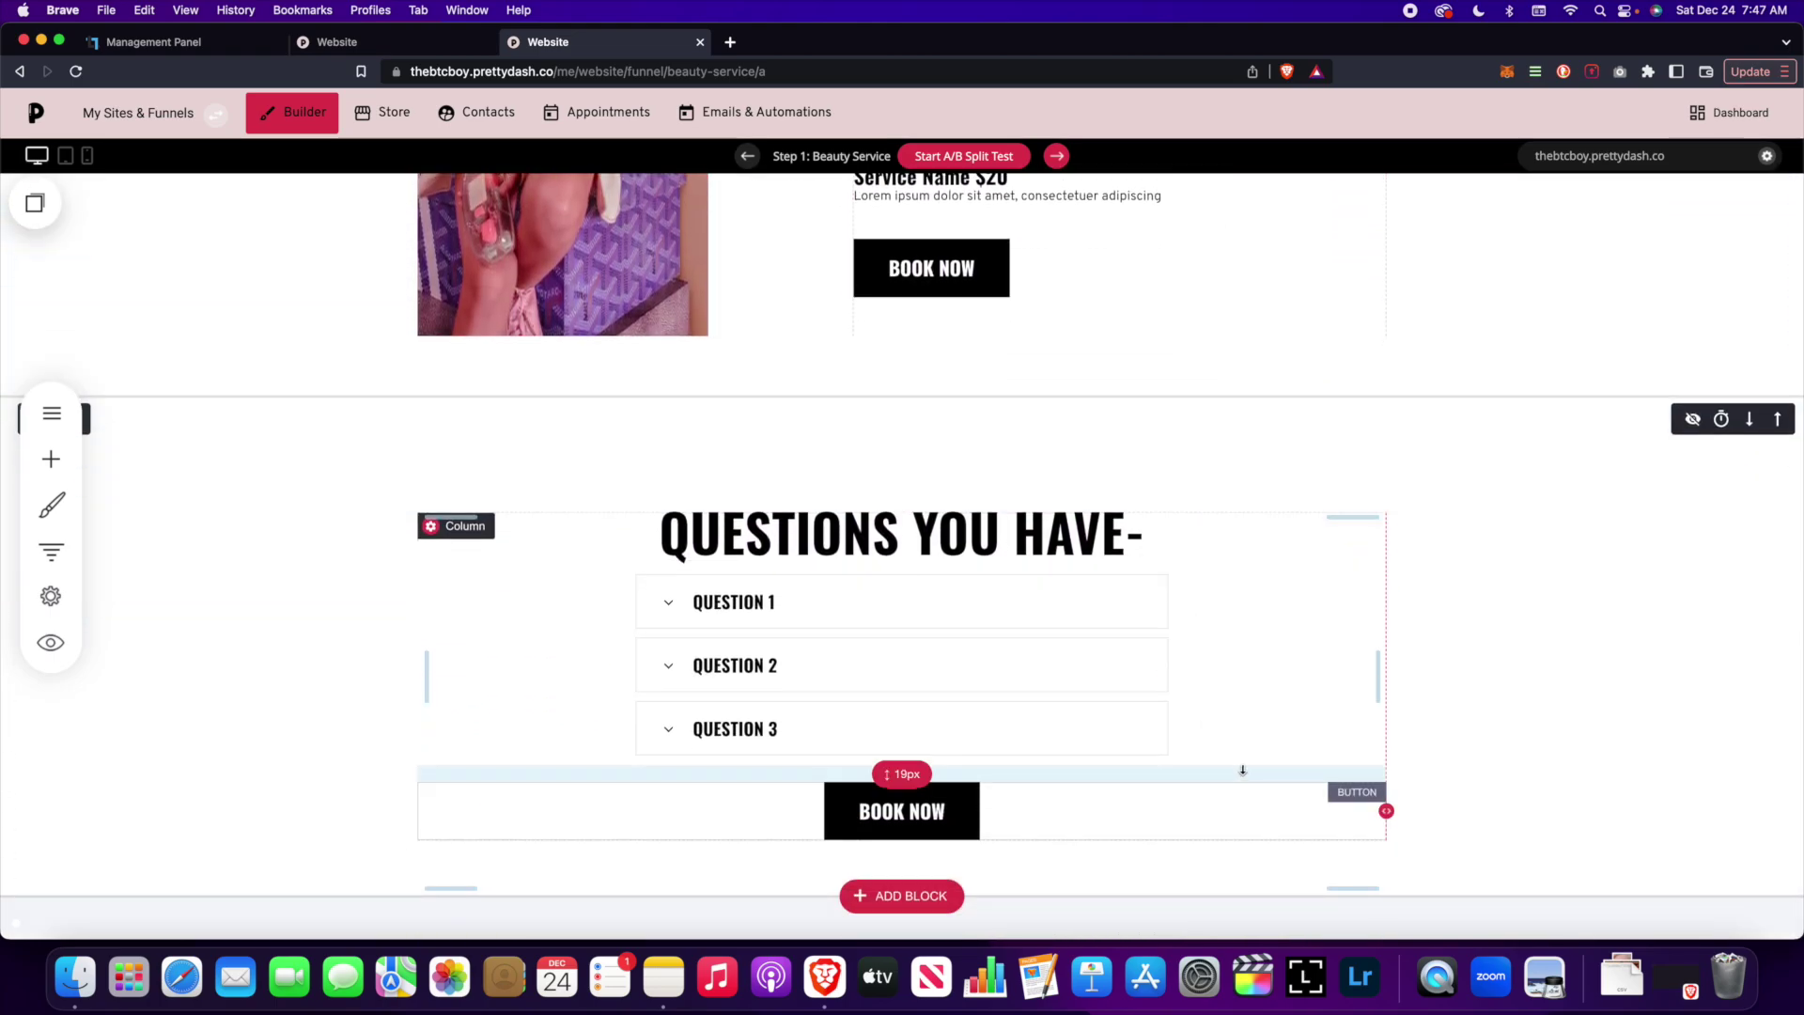
pyautogui.click(890, 812)
pyautogui.click(489, 758)
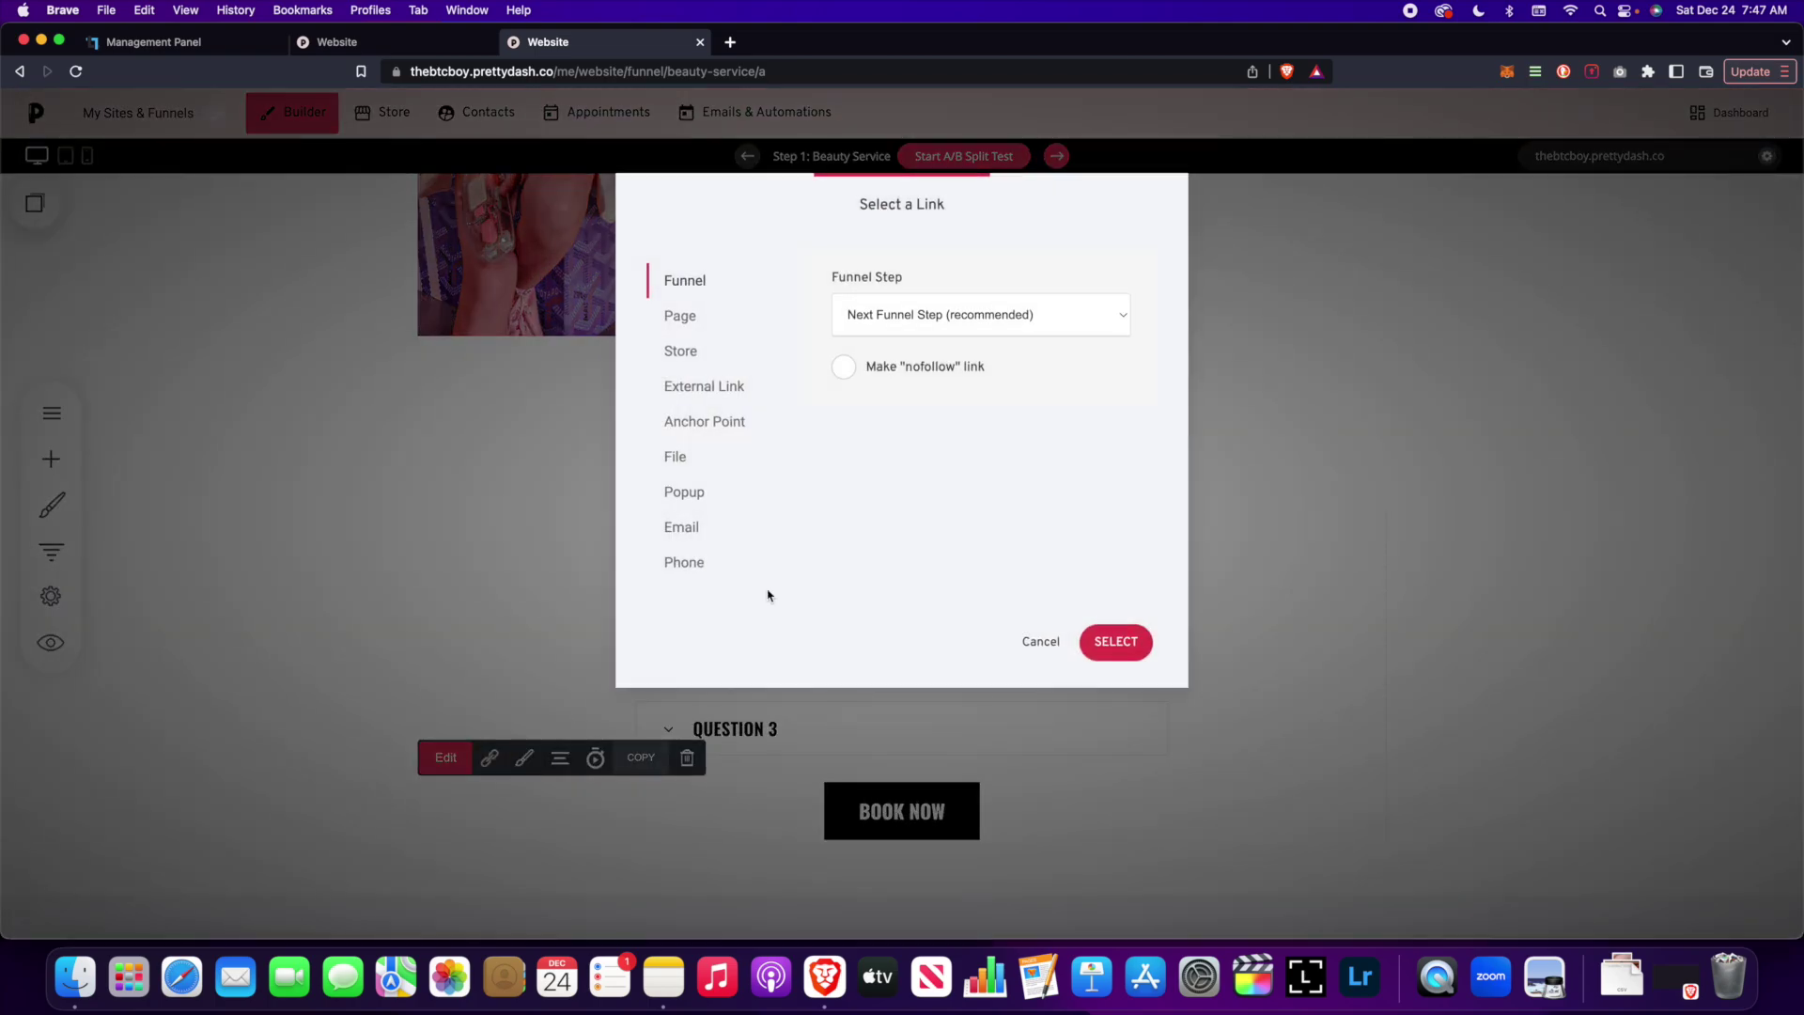
pyautogui.click(1038, 641)
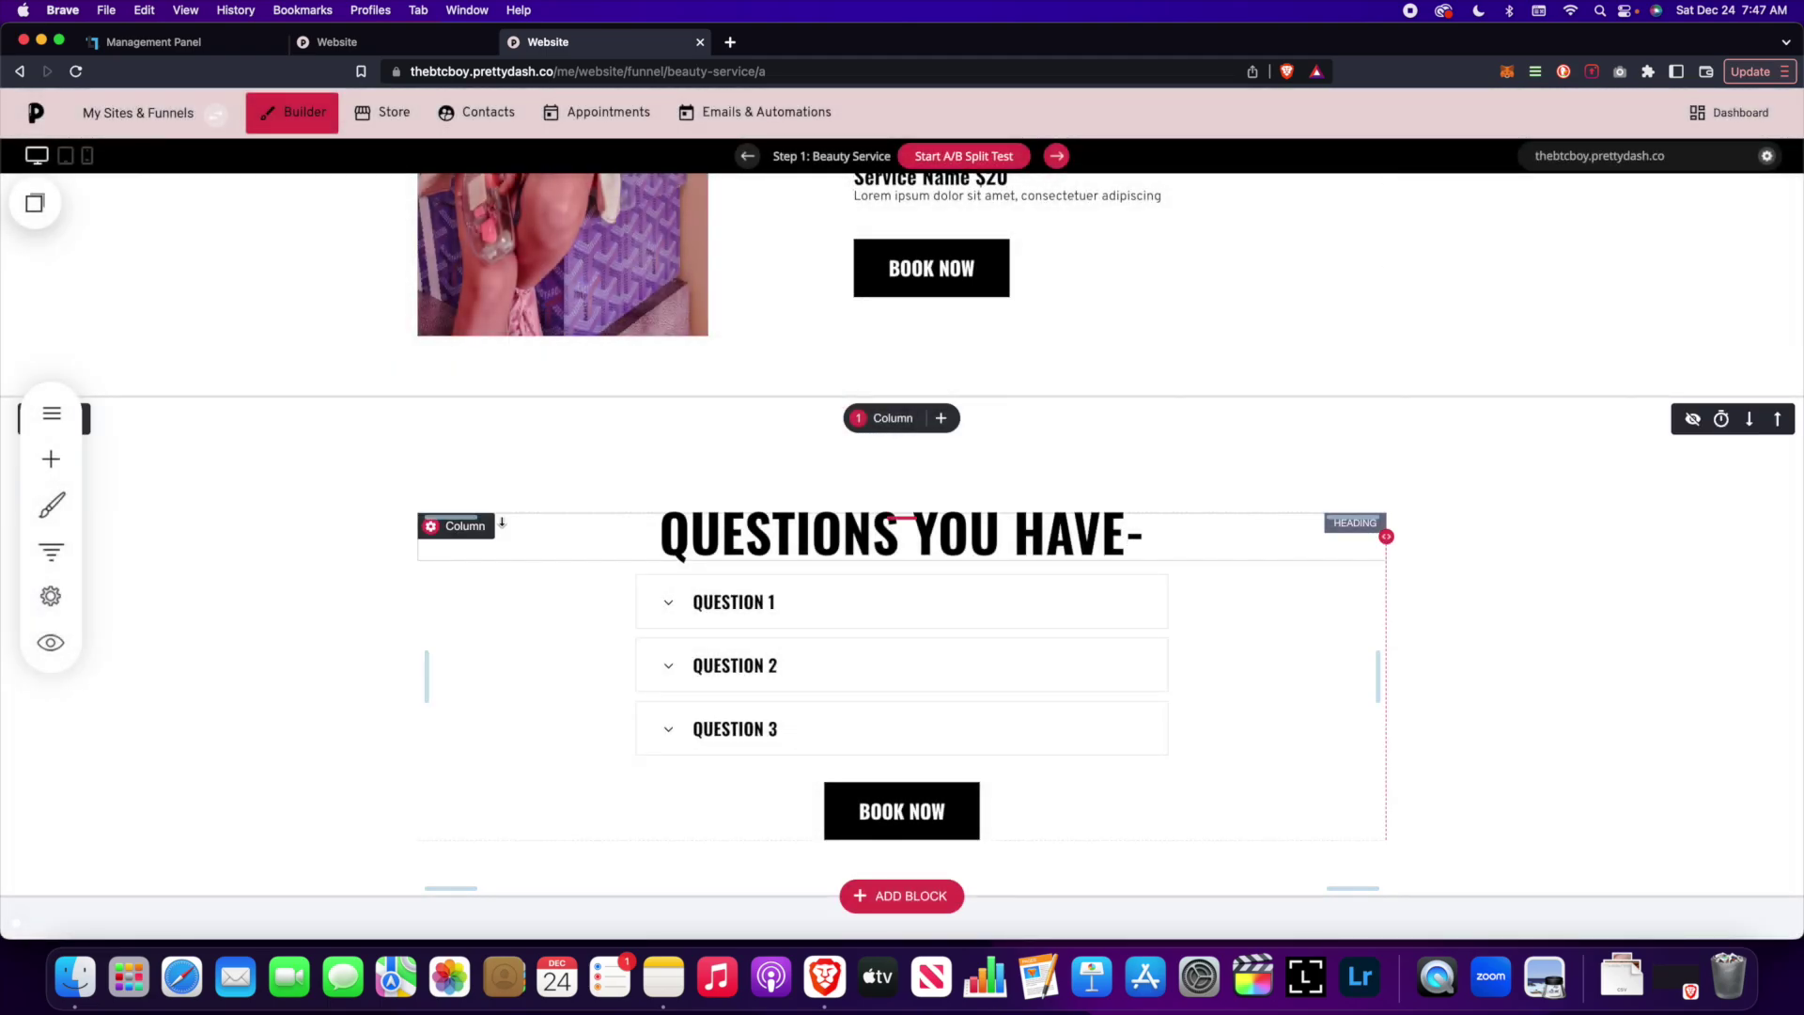
# Step: Open the Booking page from the funnel's step overview
pyautogui.click(59, 552)
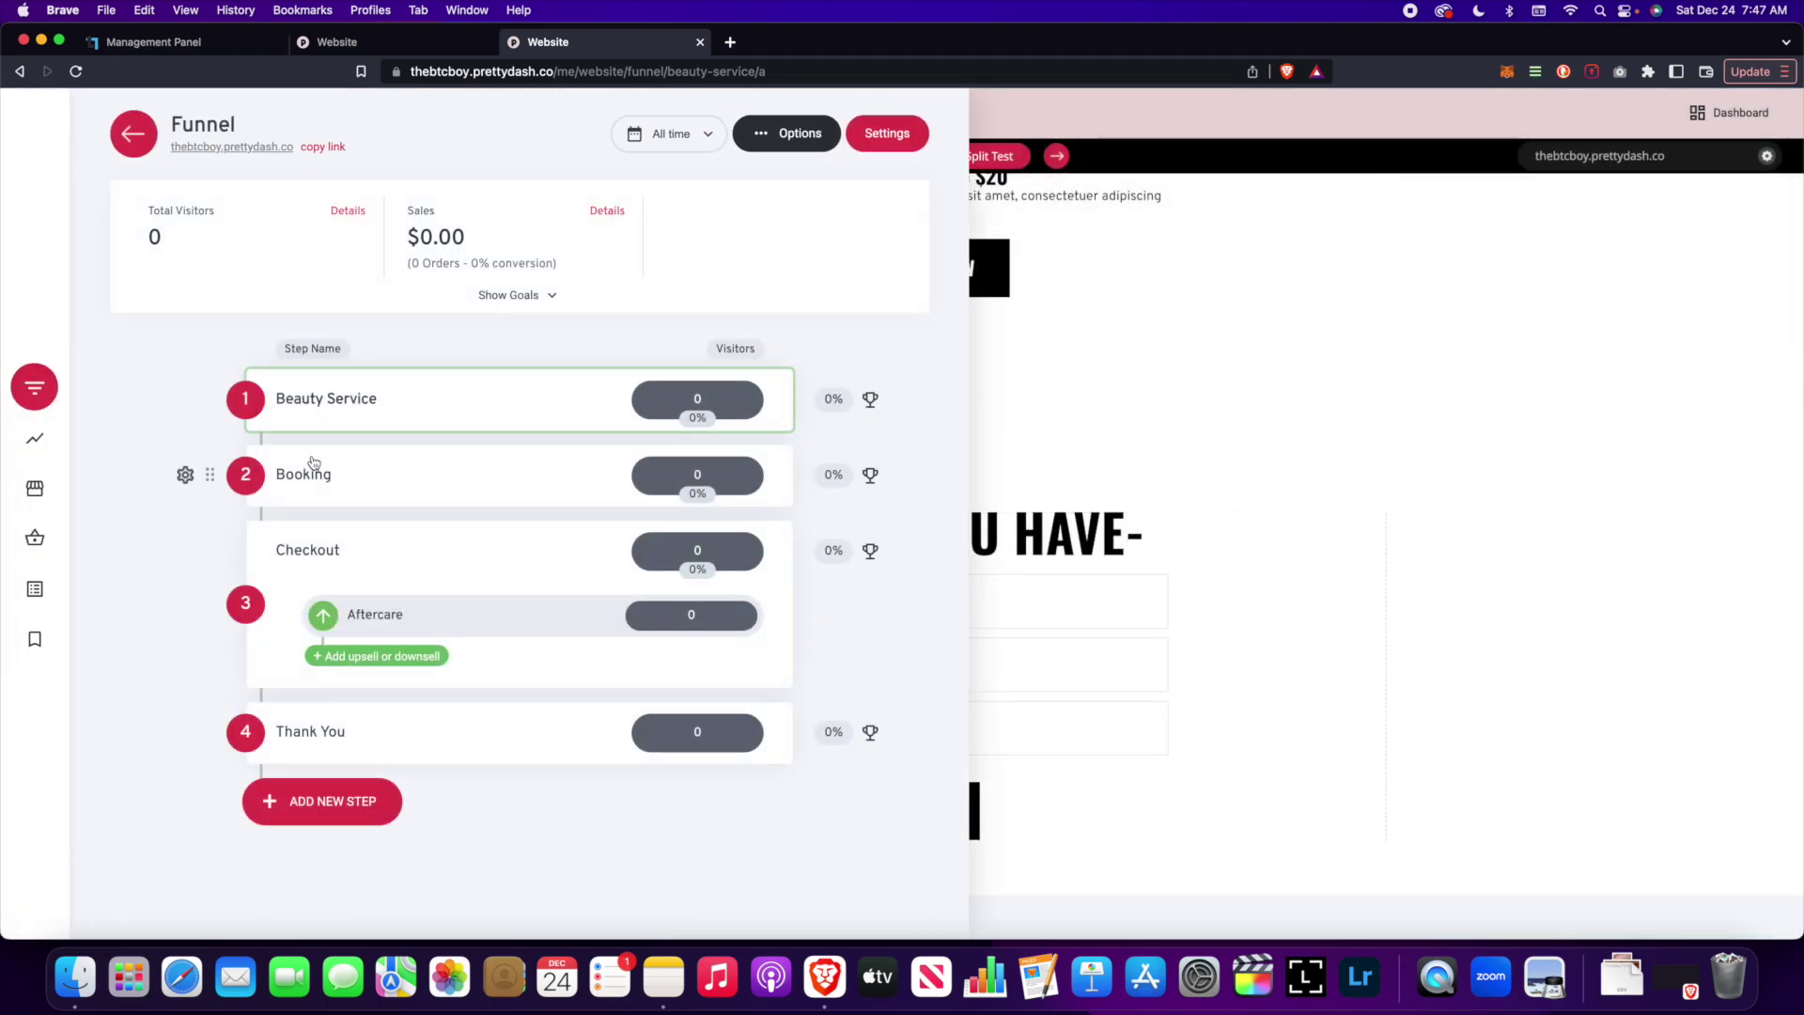
pyautogui.click(319, 477)
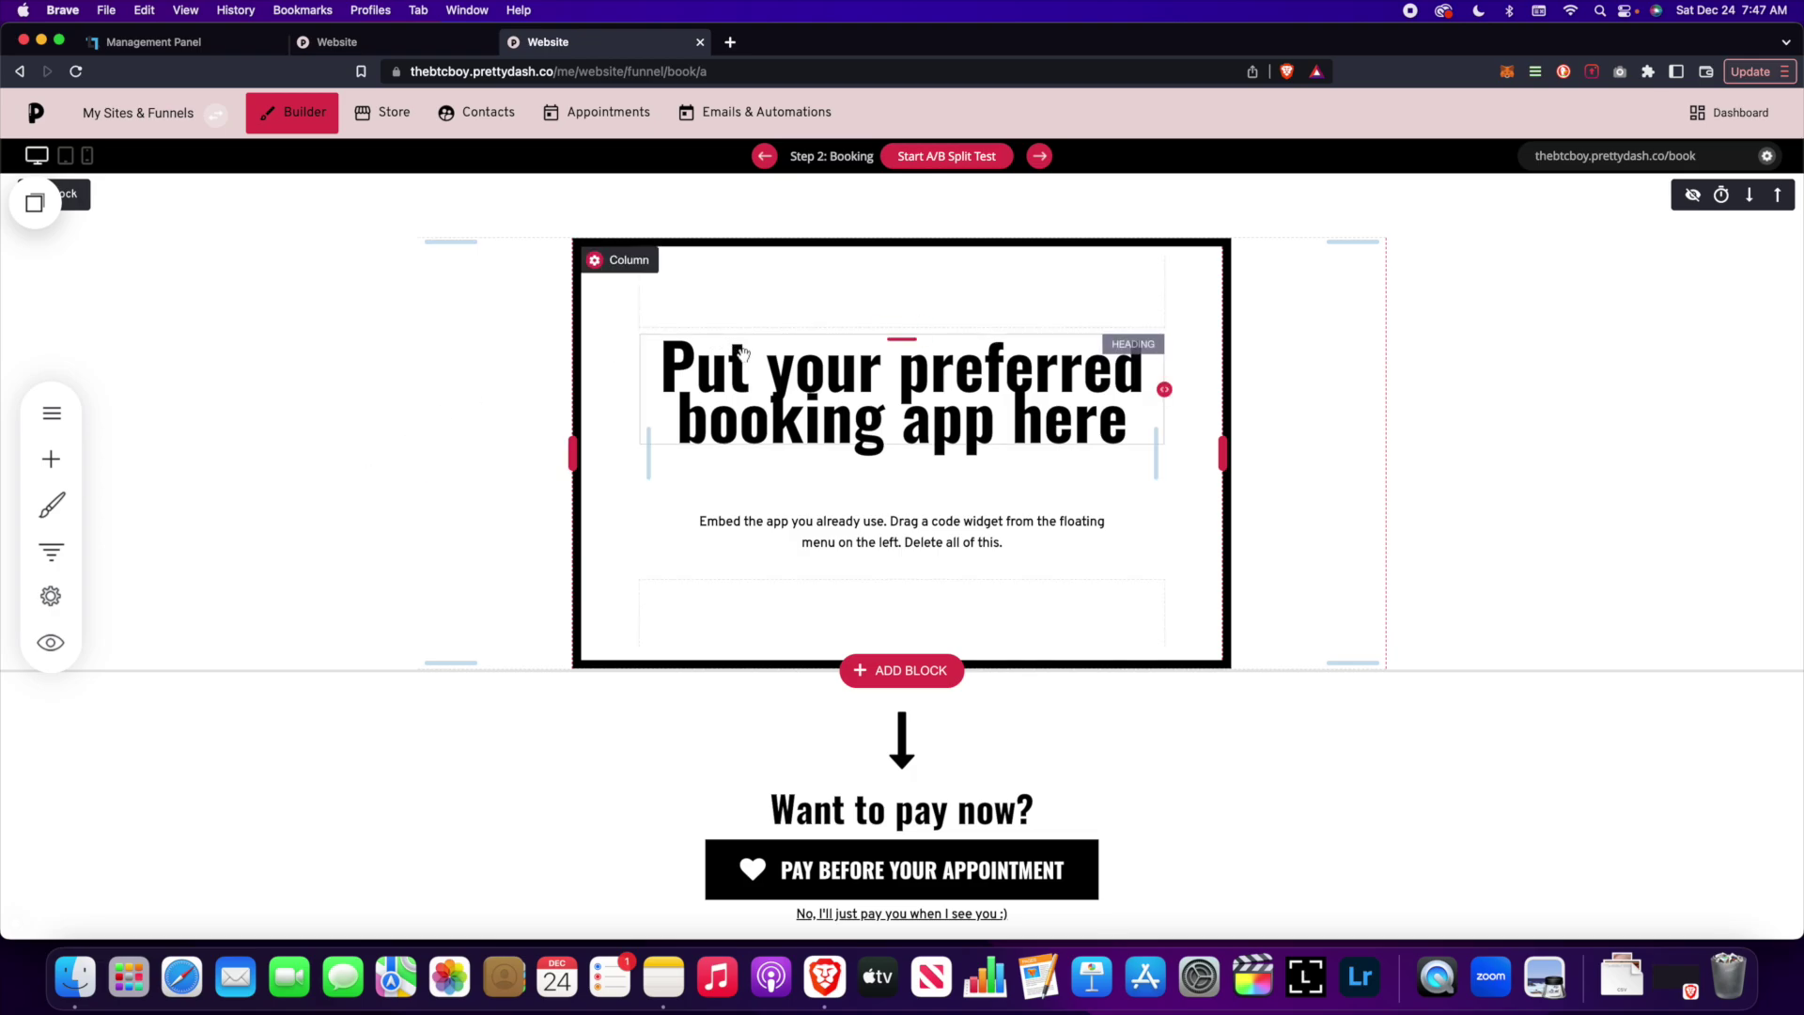
# Step: Try a code widget between the booking box's heading and its text, remove it again and save the page
pyautogui.click(51, 459)
pyautogui.scroll(-10, 168, 461)
pyautogui.moveTo(203, 606); pyautogui.dragTo(822, 486)
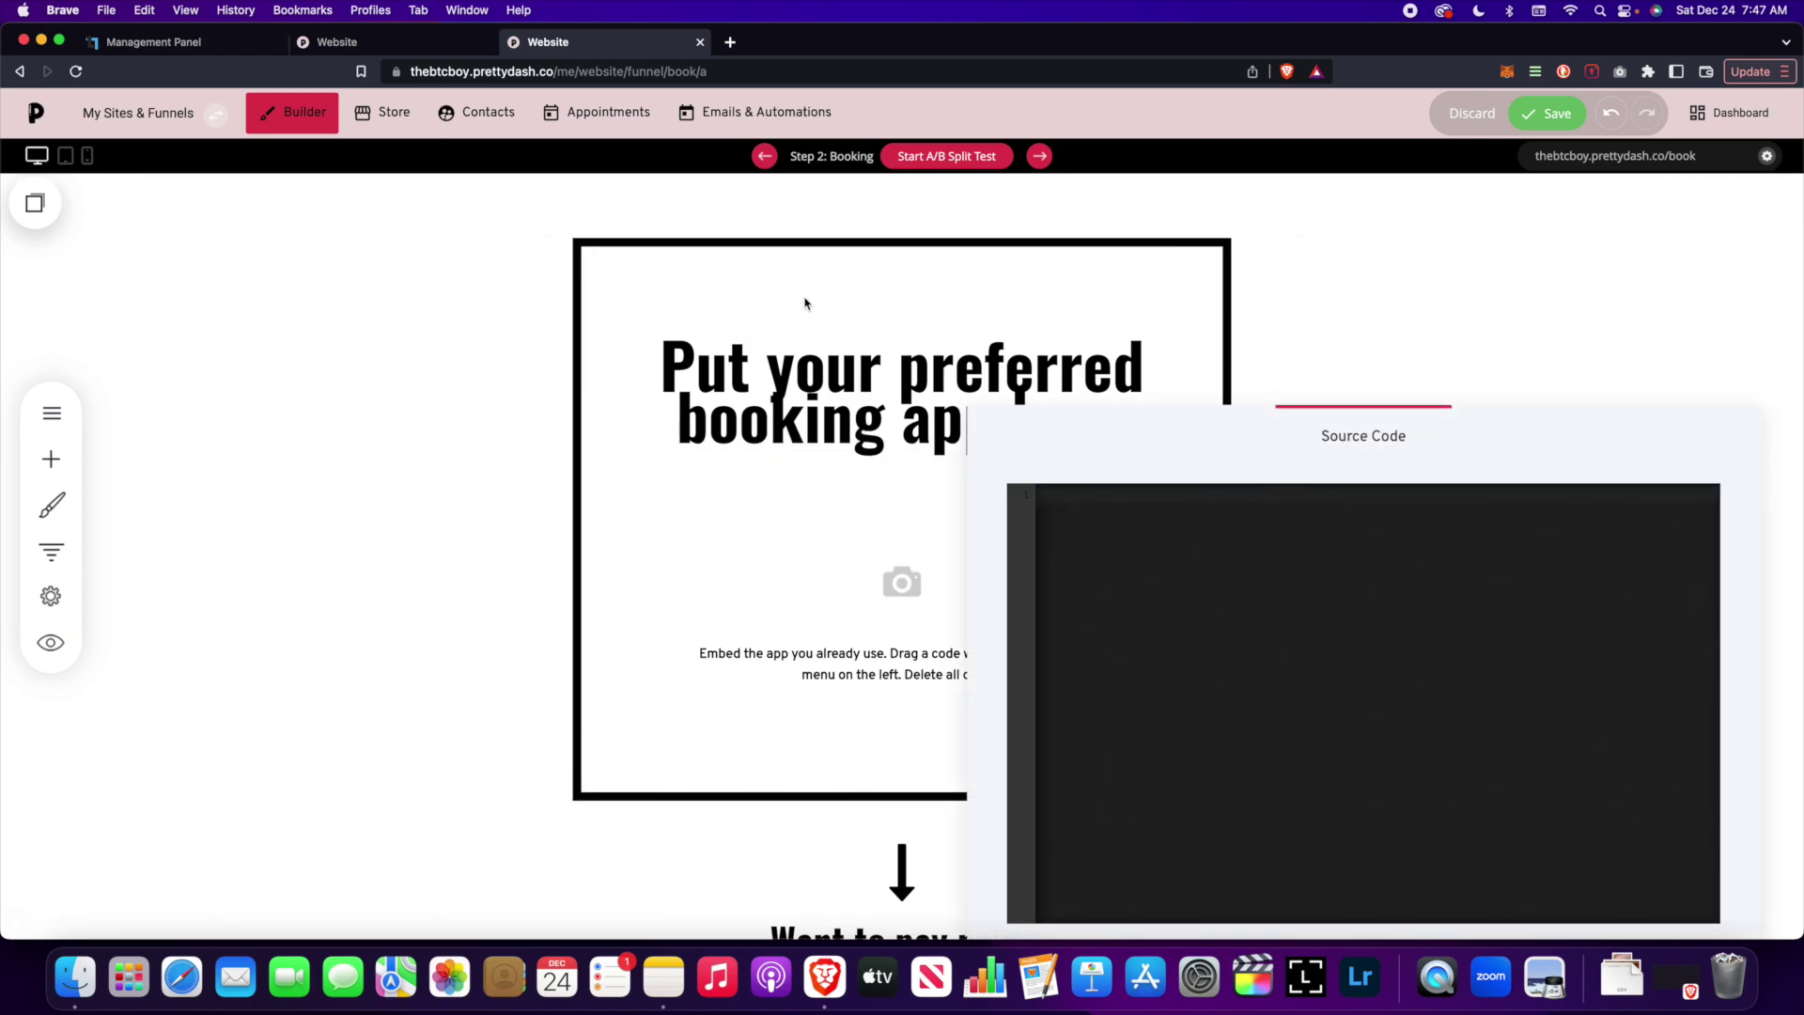
pyautogui.click(1409, 259)
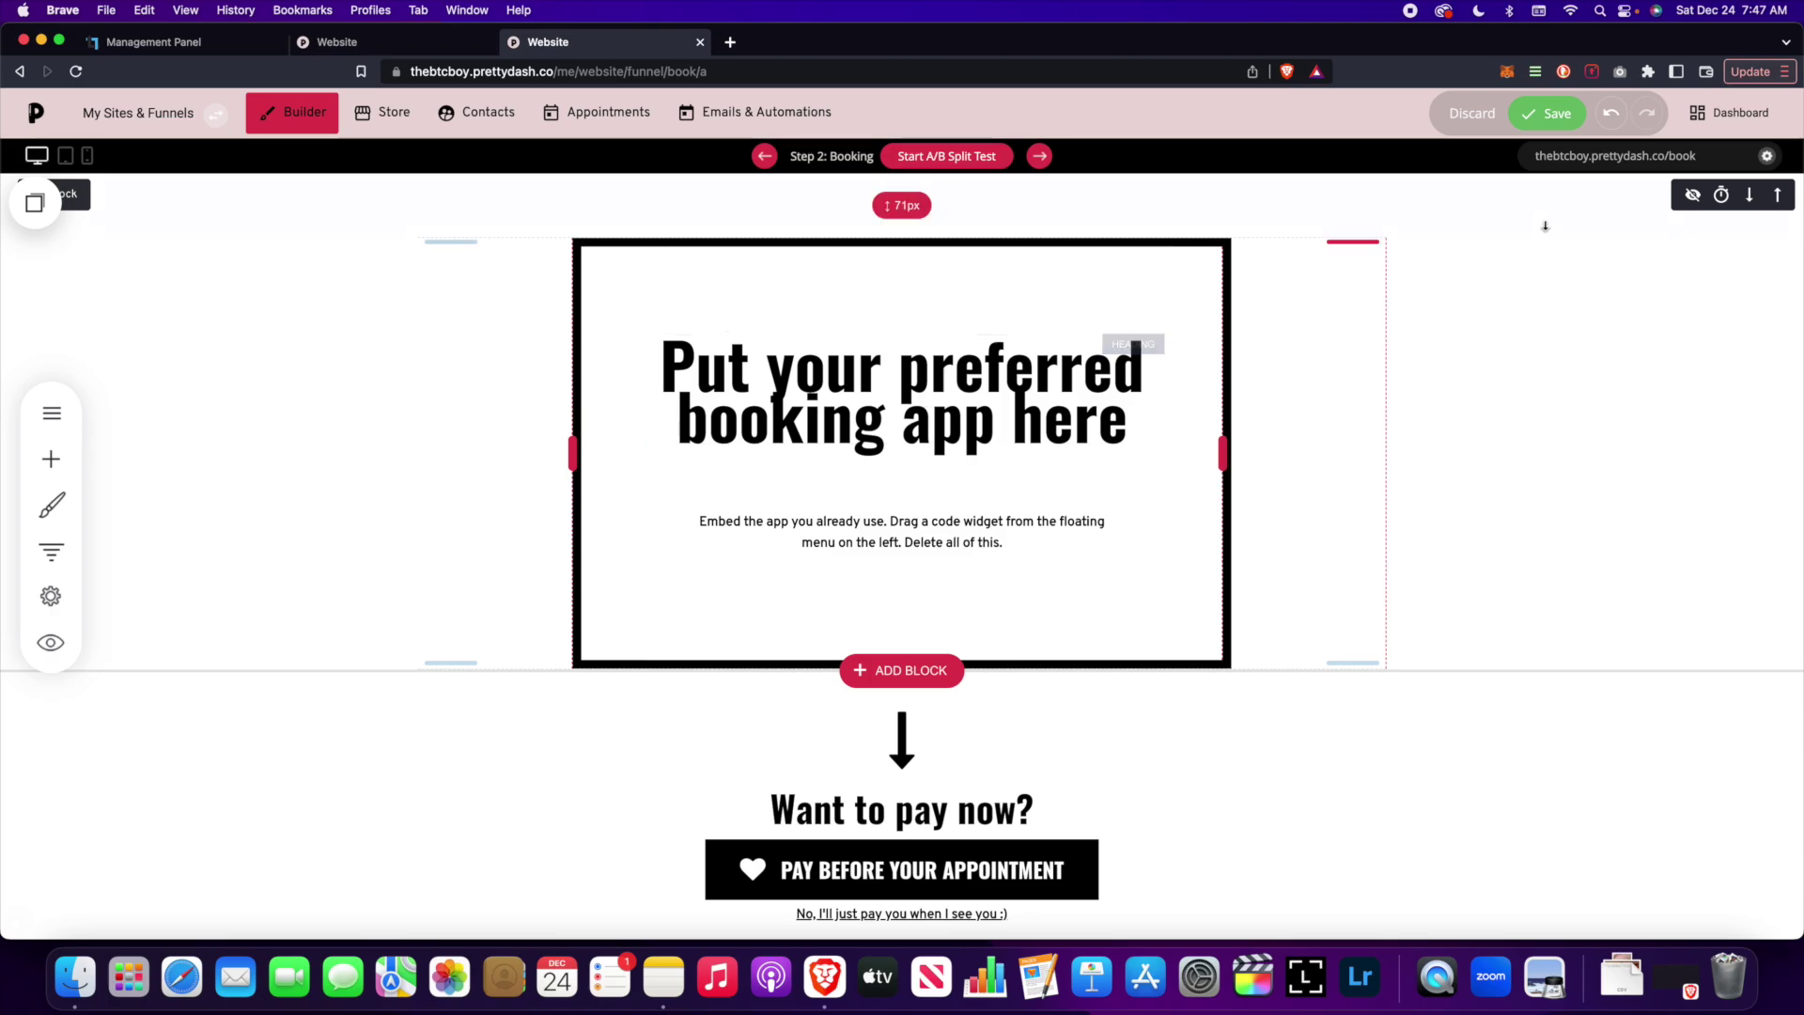
pyautogui.click(1549, 112)
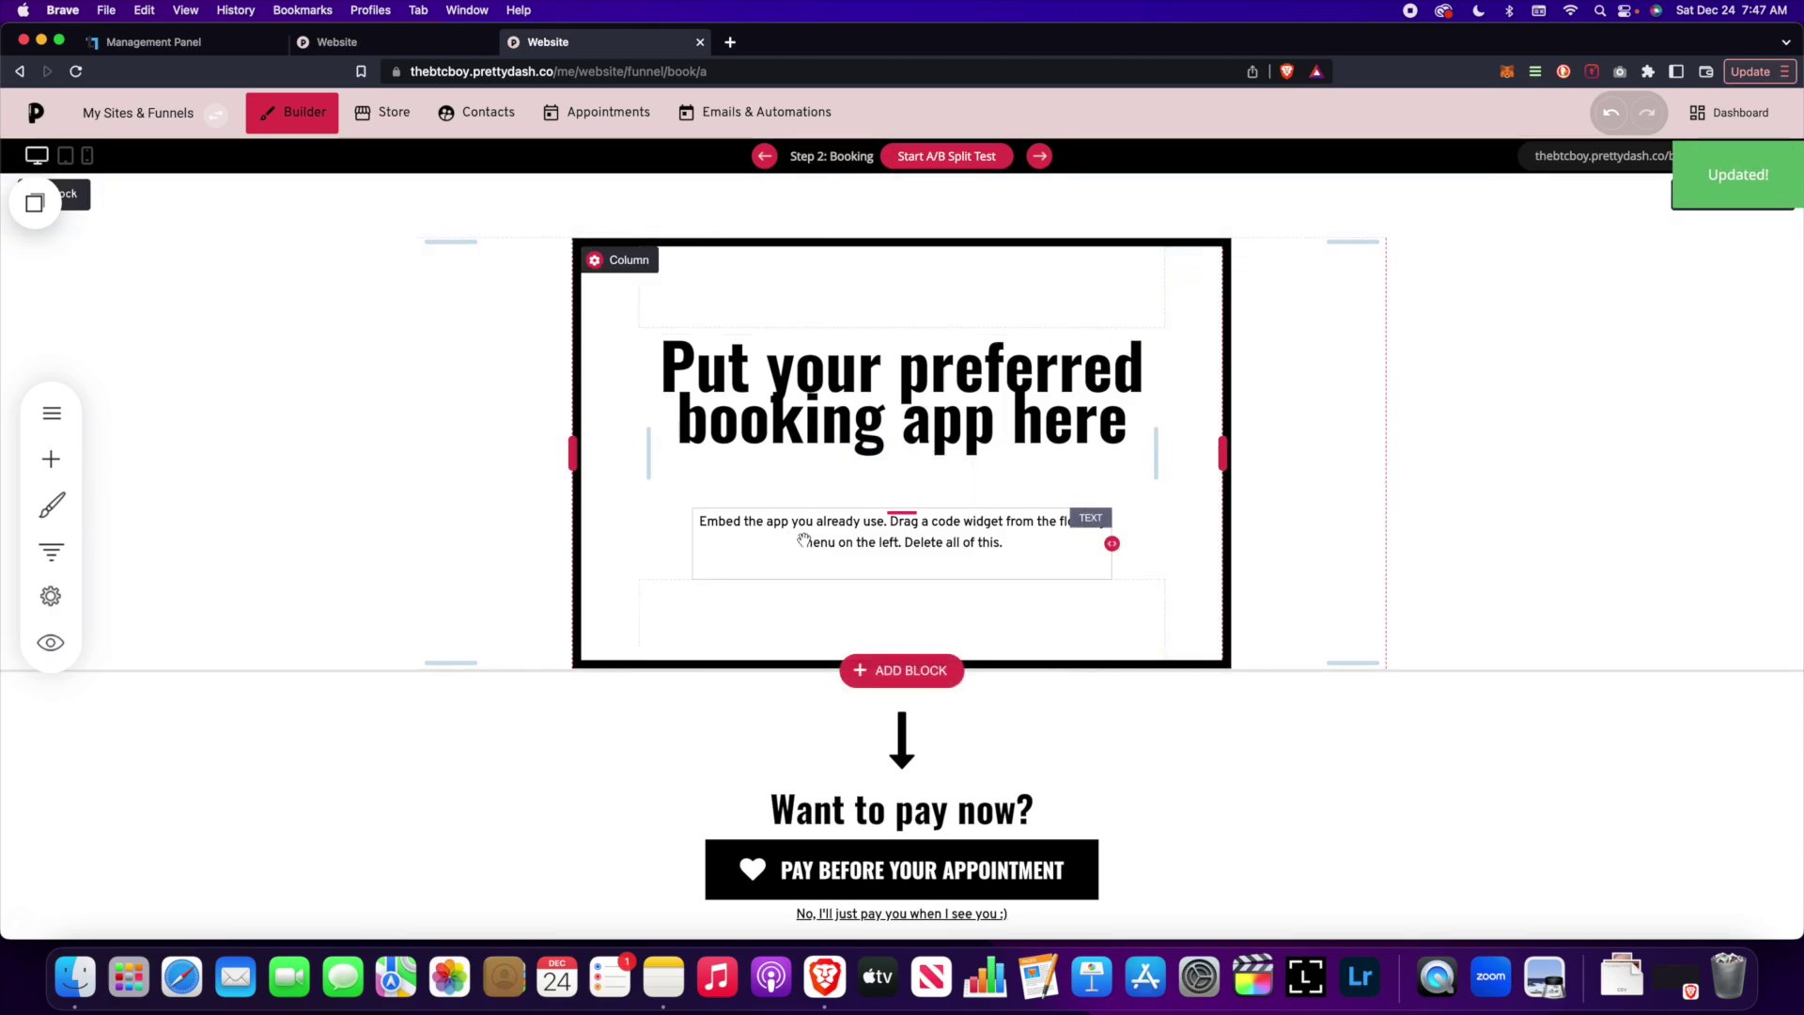
# Step: Check the link of the Pay Before Your Appointment button without changing it, and look up the funnel's step overview
pyautogui.scroll(-2, 700, 500)
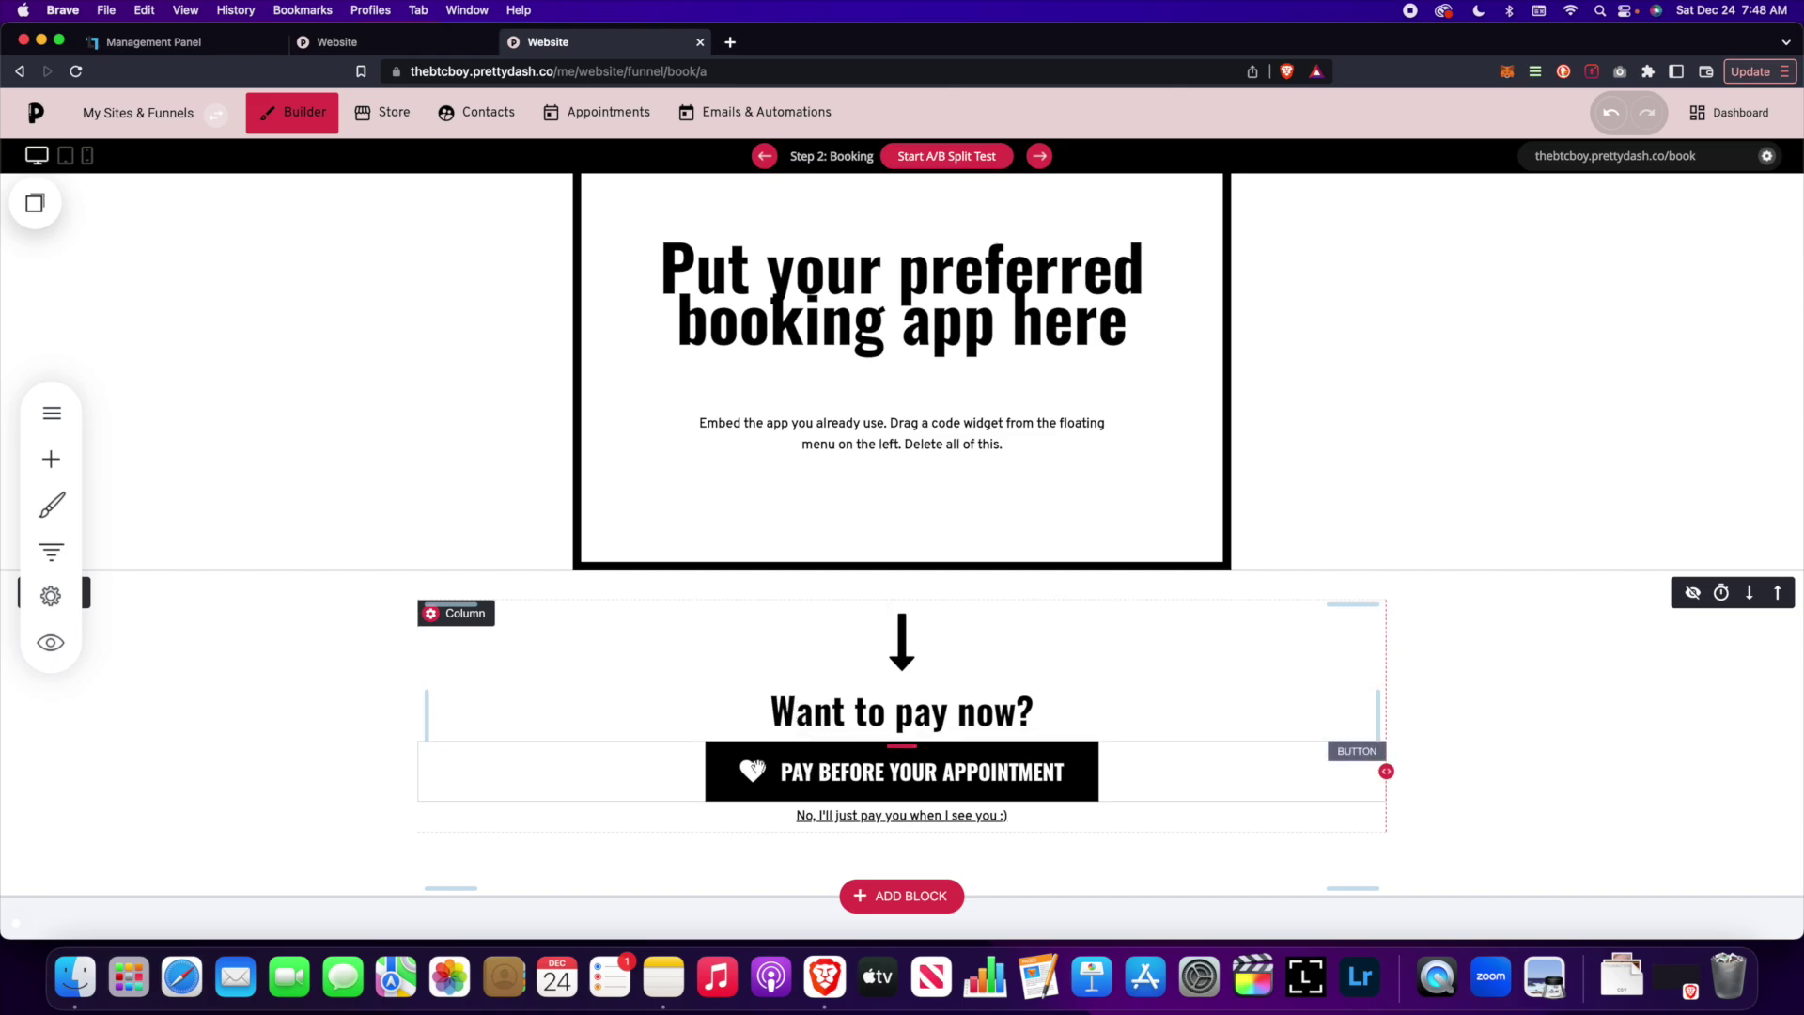
pyautogui.click(761, 771)
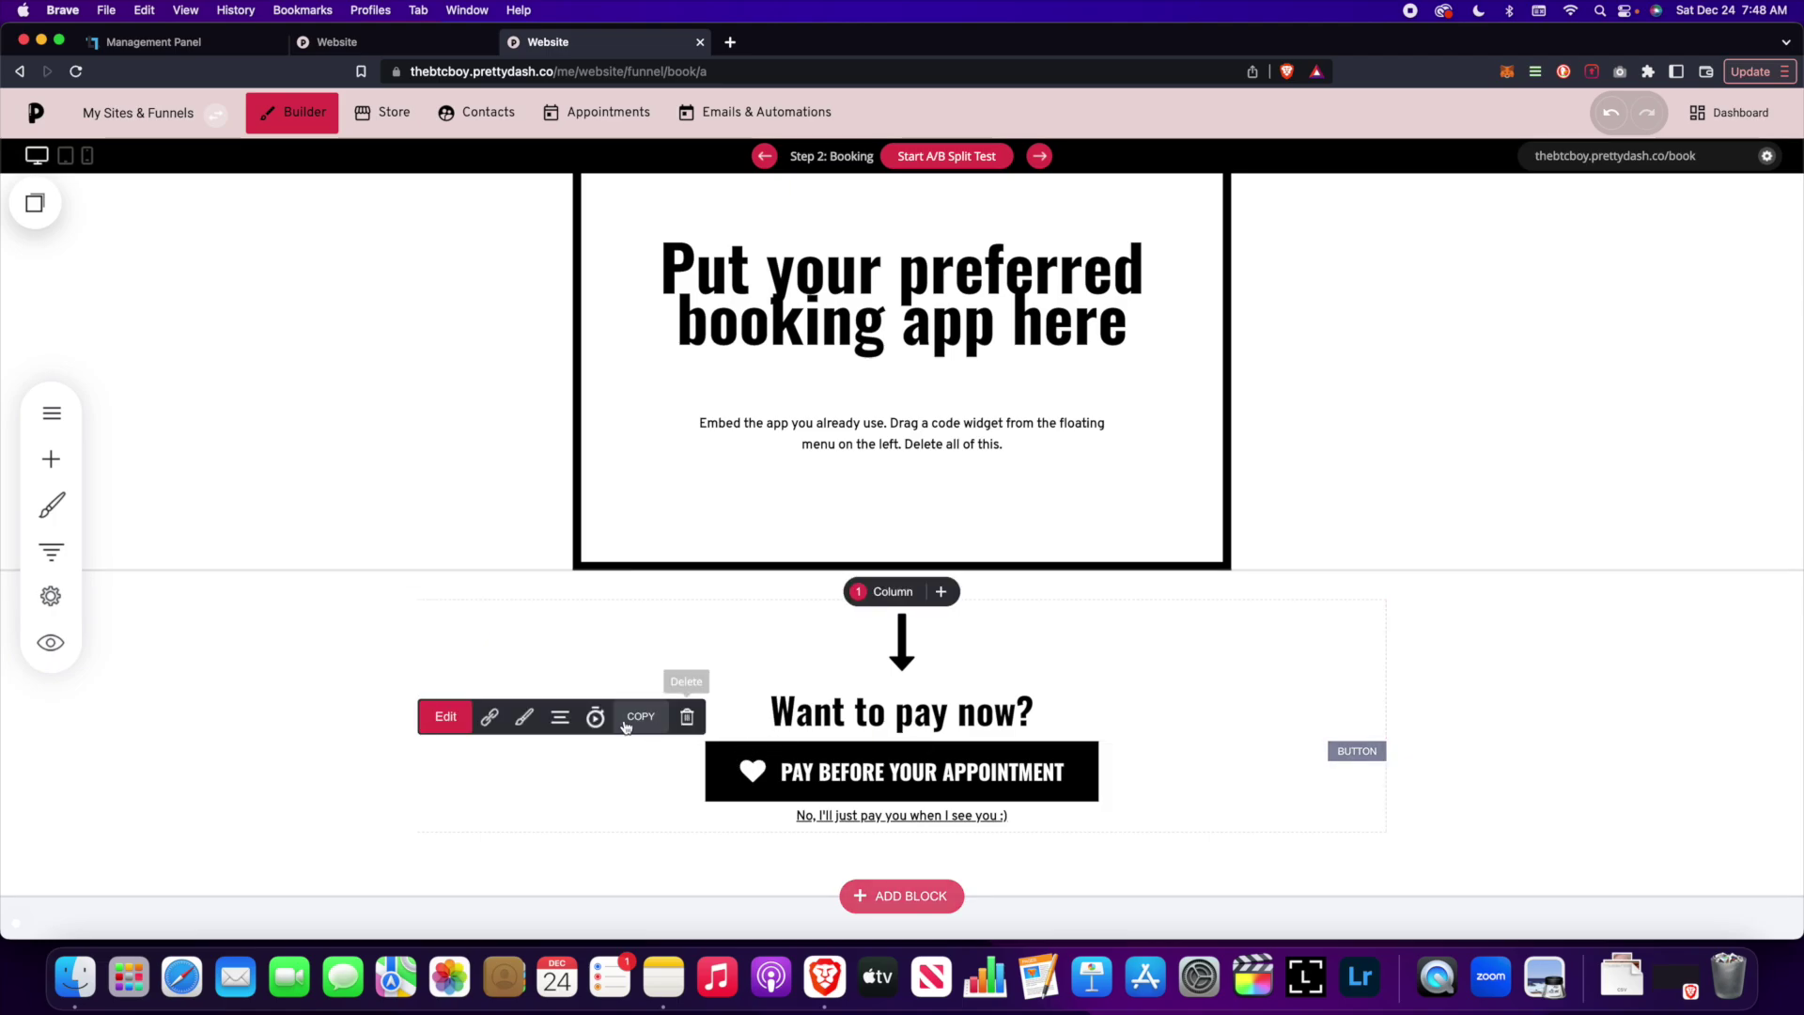
pyautogui.click(489, 716)
pyautogui.moveTo(898, 218); pyautogui.dragTo(302, 202)
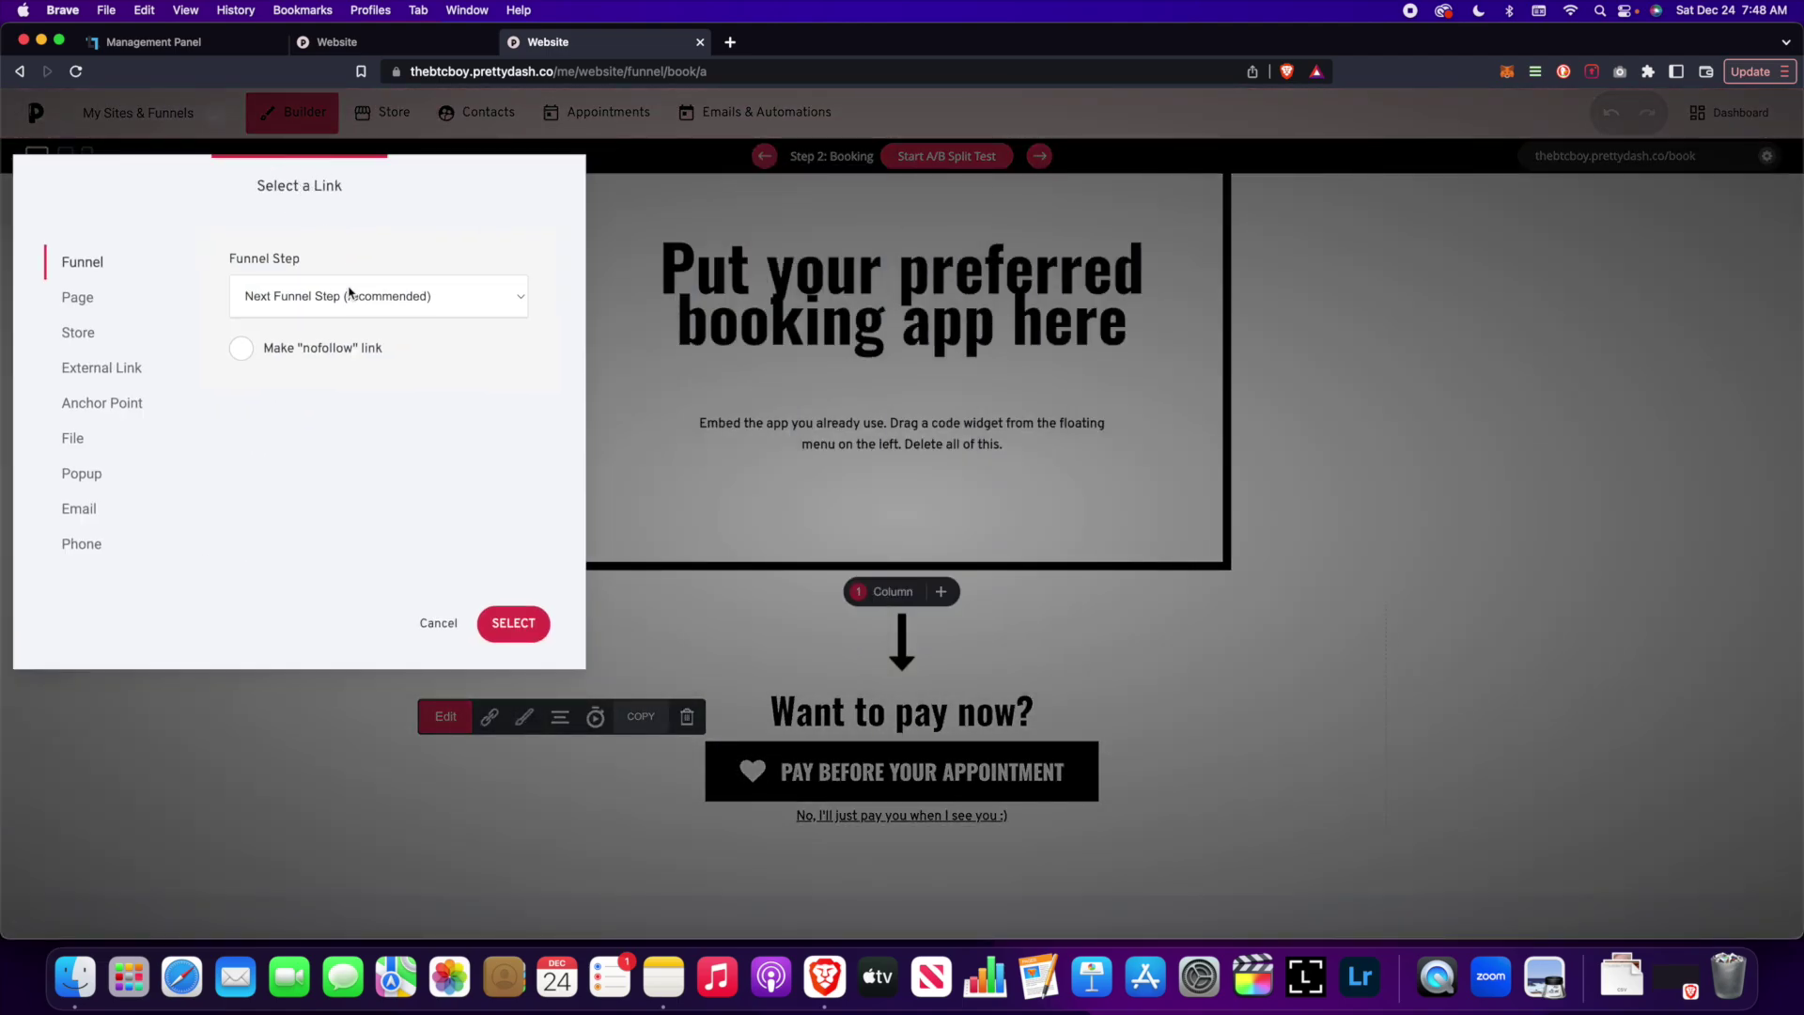
pyautogui.click(442, 625)
pyautogui.click(52, 551)
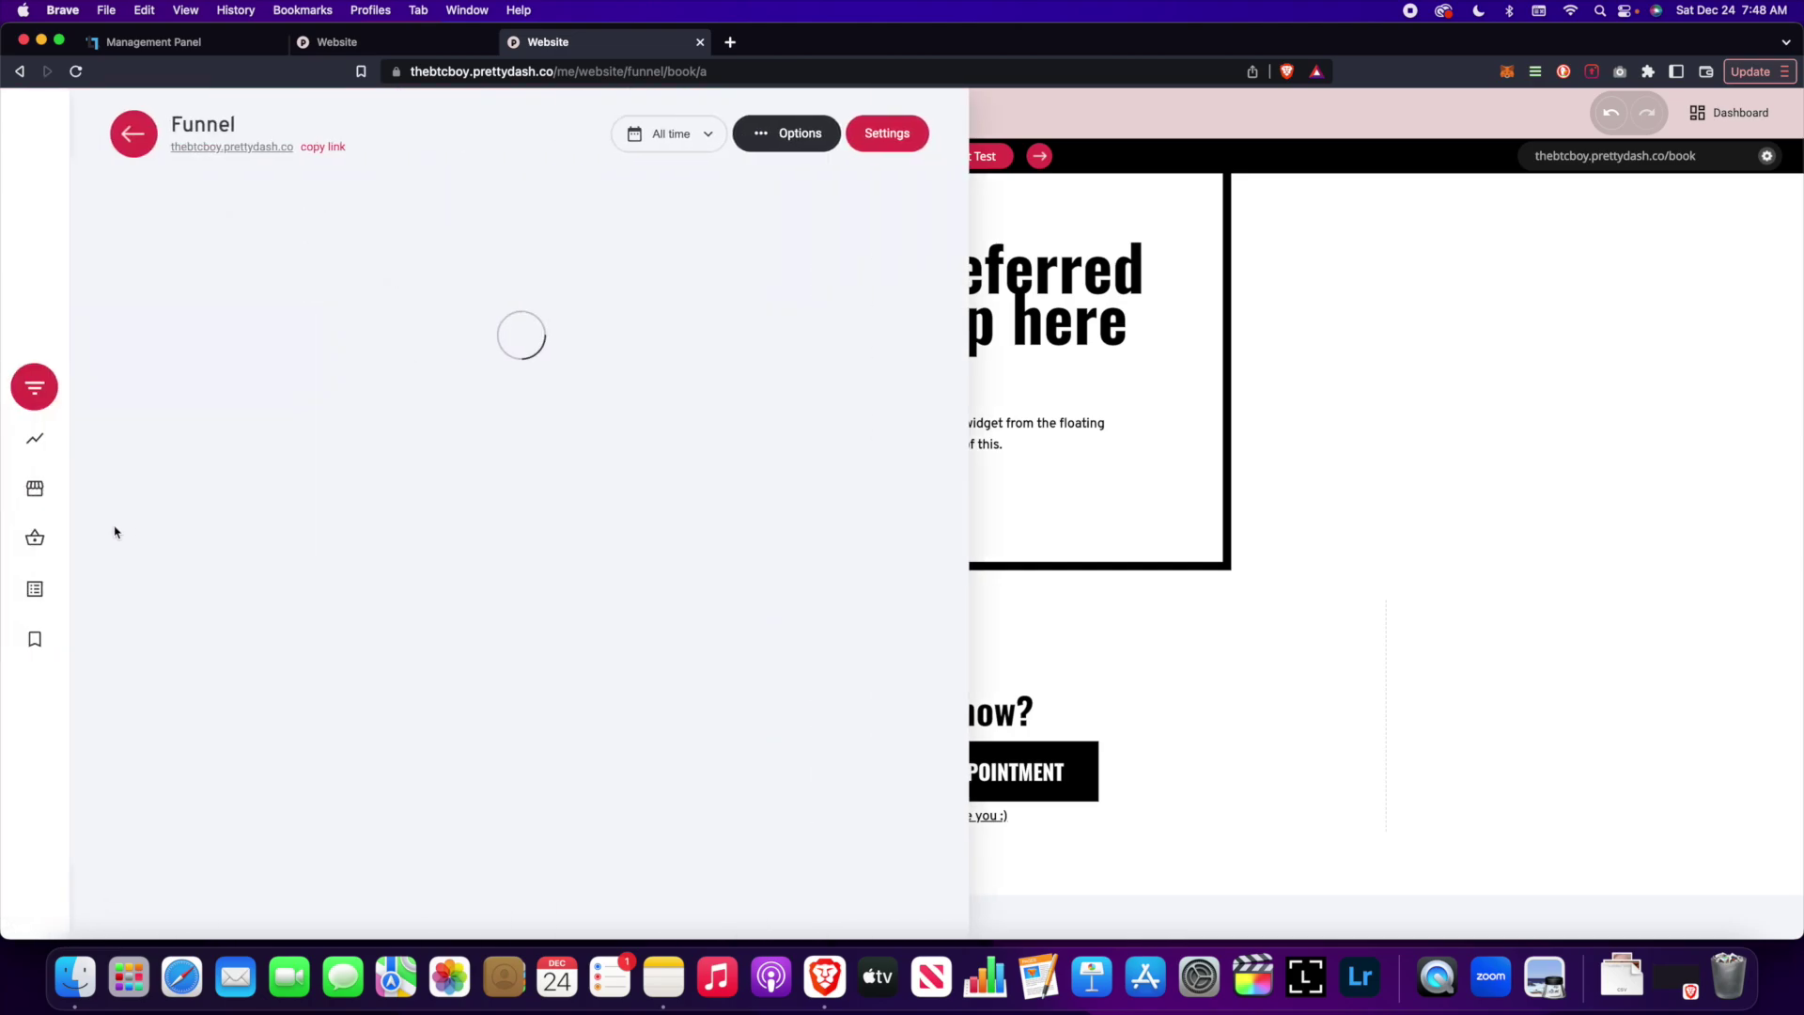
pyautogui.click(1398, 536)
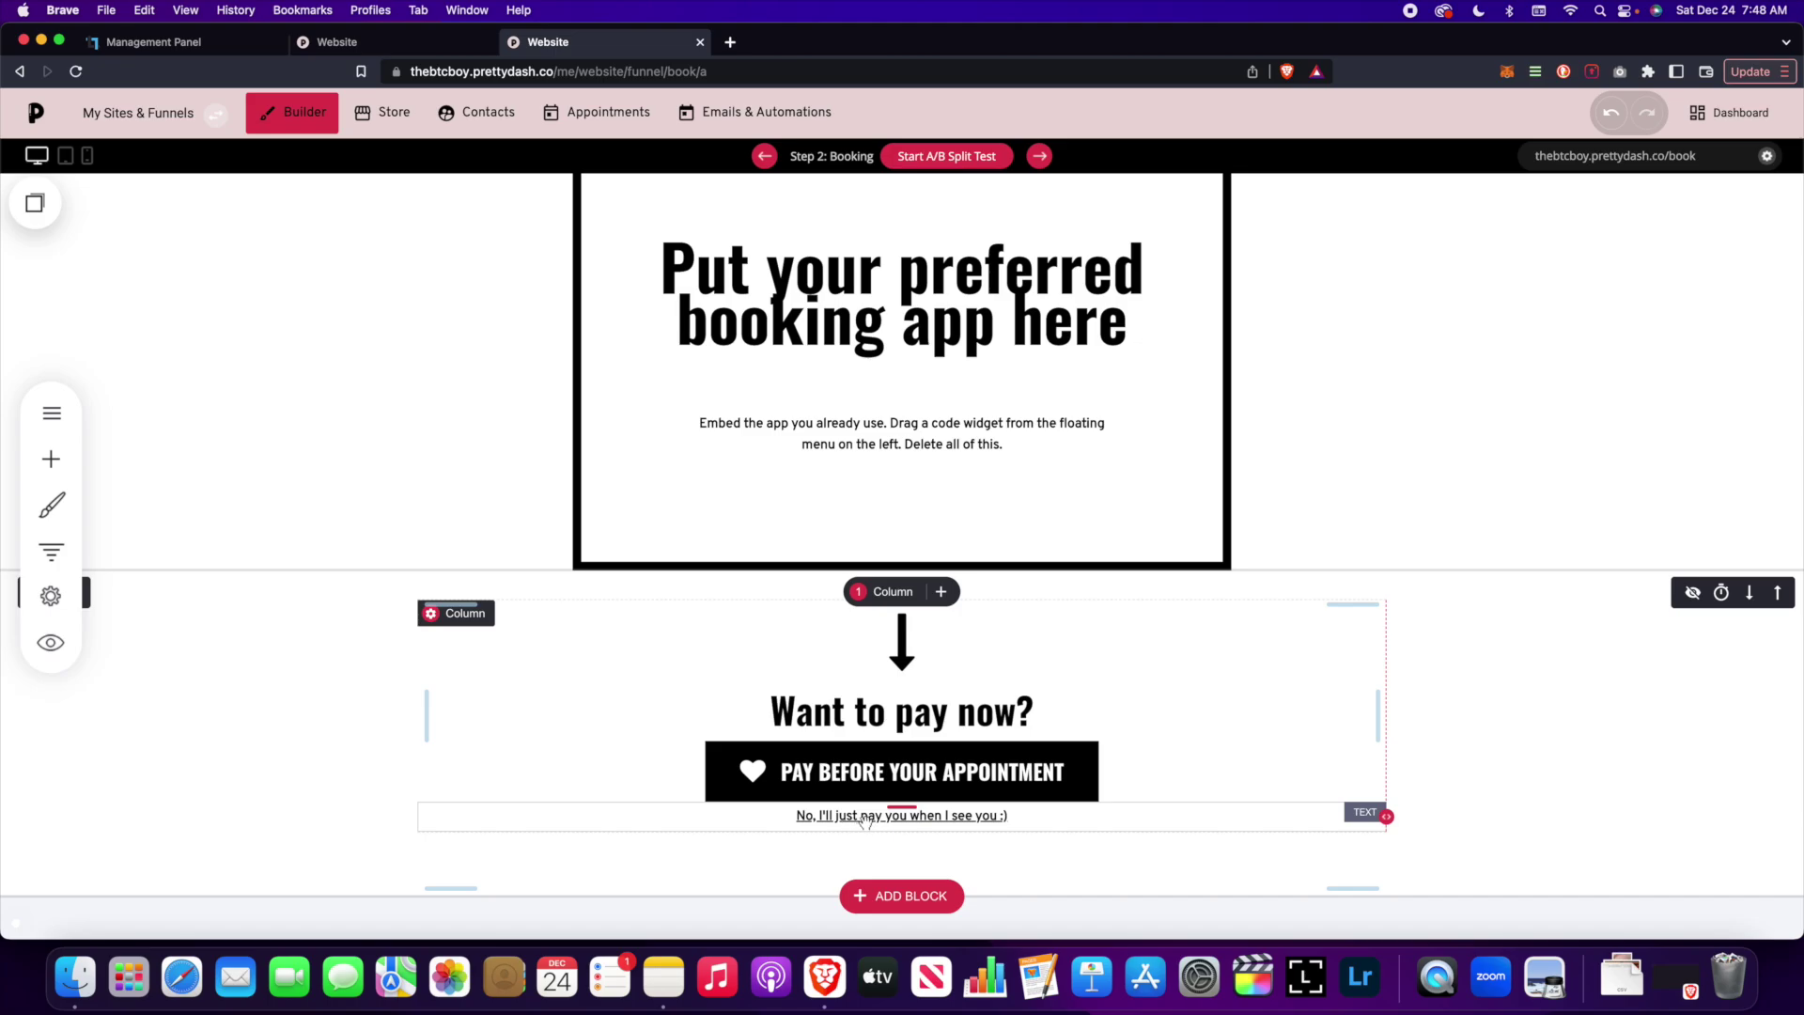
# Step: Inspect the funnel link of the "No, I'll just pay you when I see you :)" text and its available targets, leaving it unchanged
pyautogui.click(864, 820)
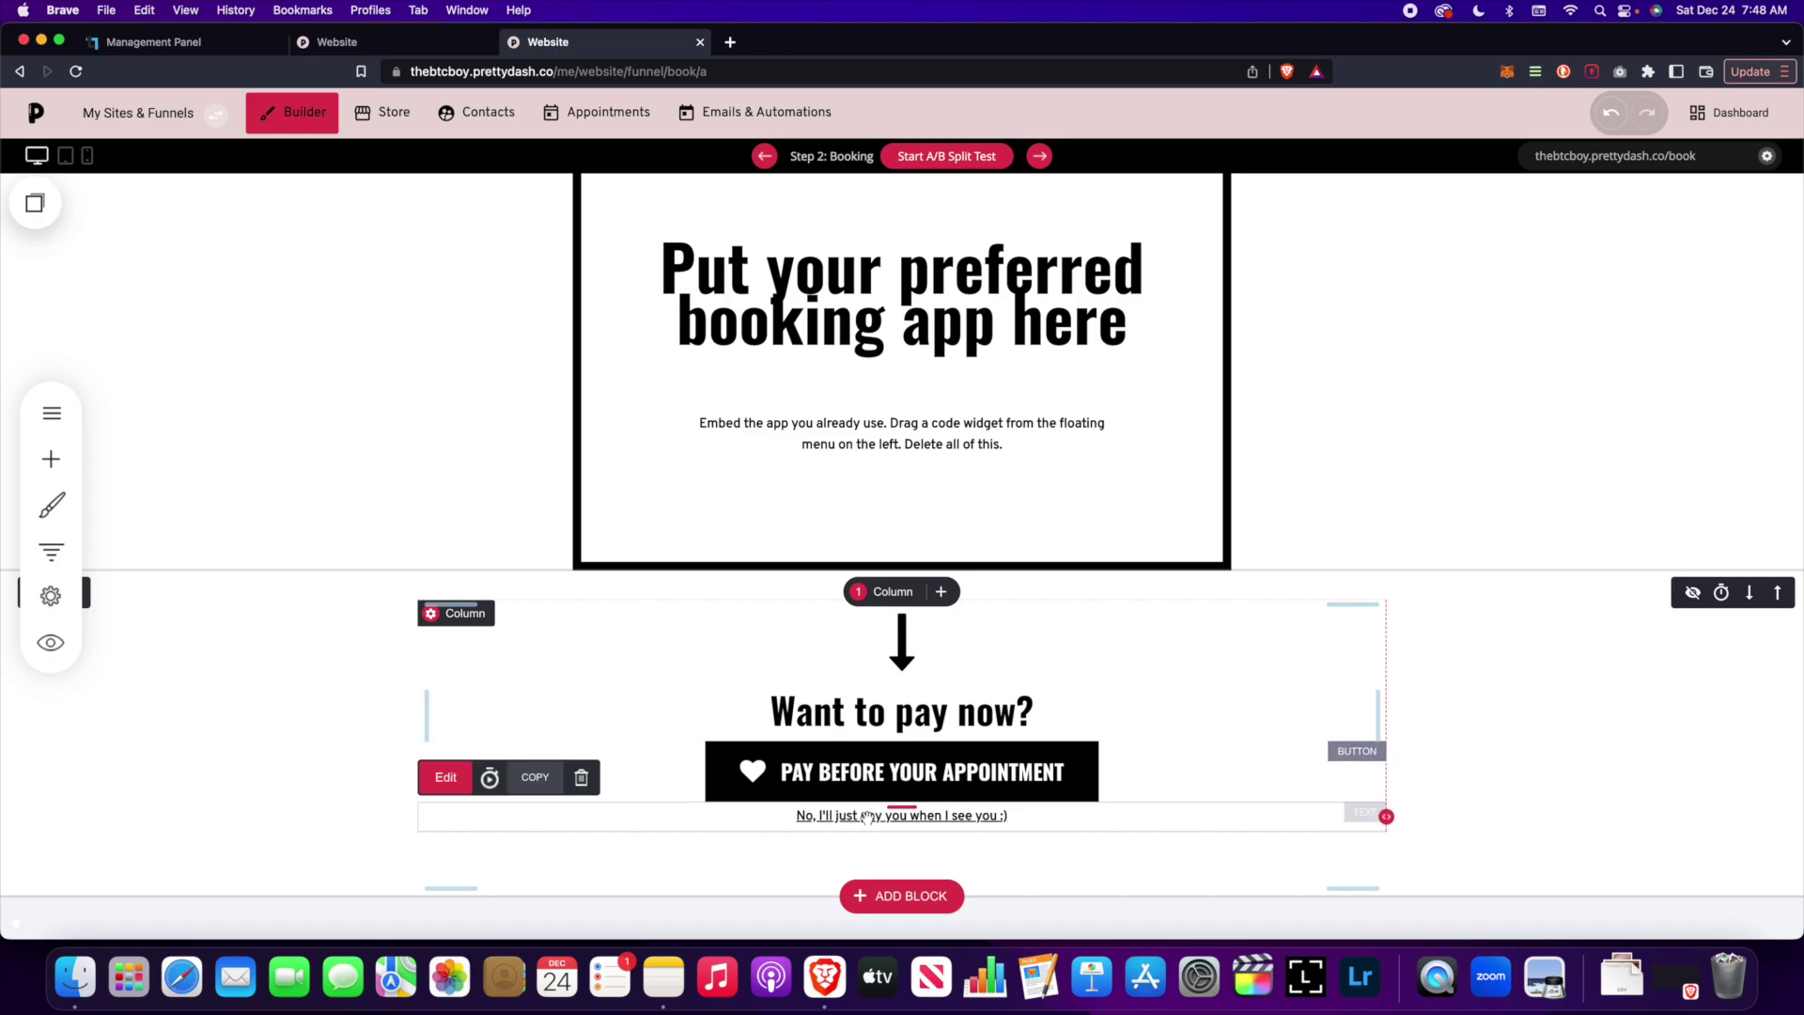
pyautogui.click(911, 822)
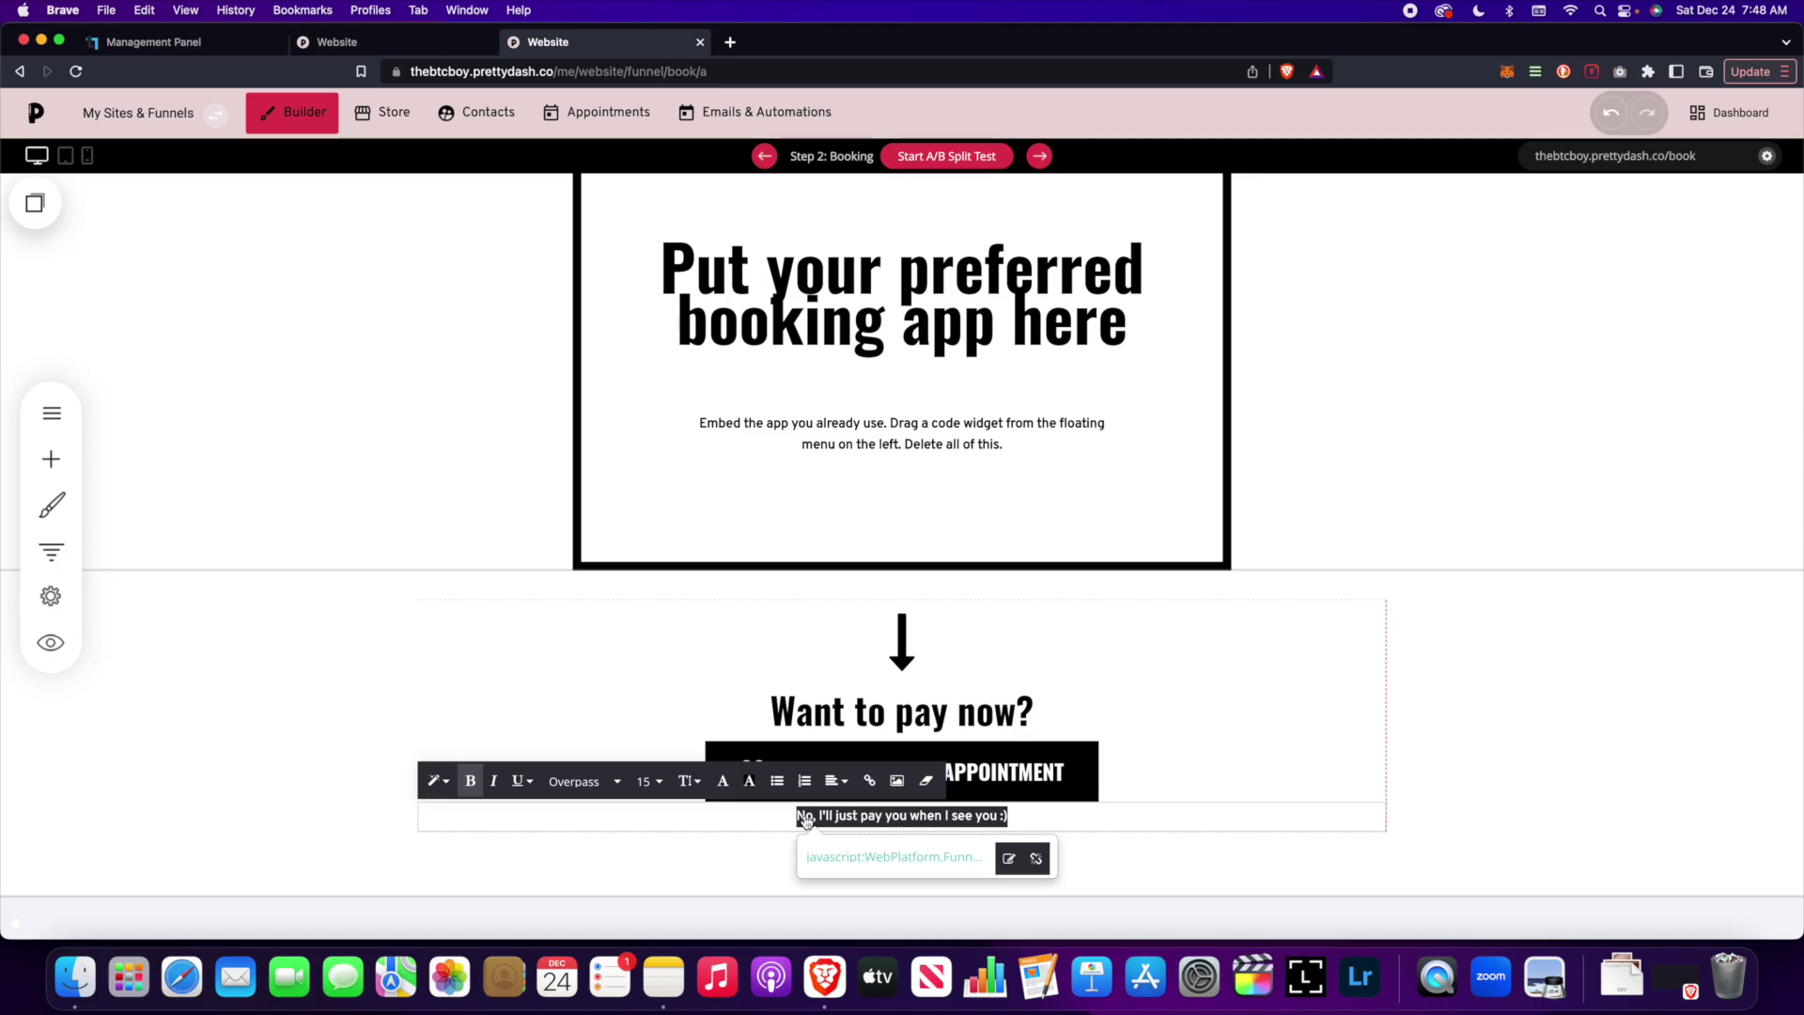
pyautogui.click(872, 782)
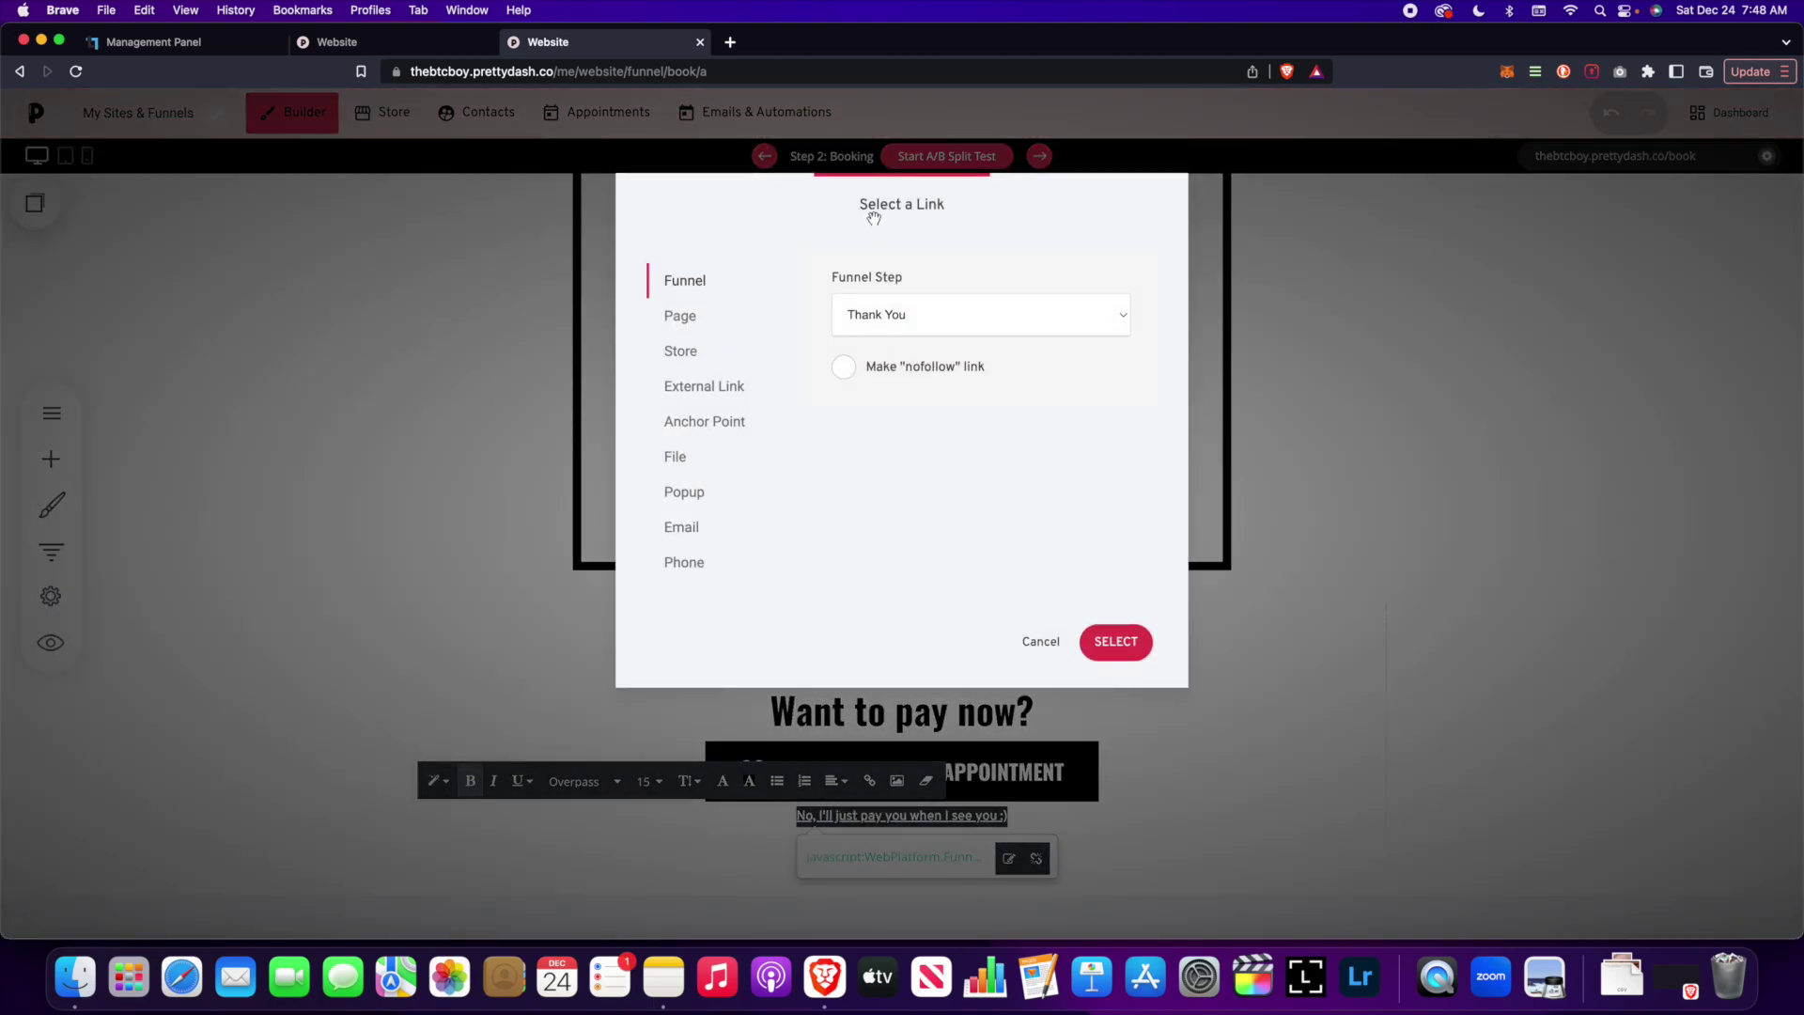
pyautogui.moveTo(874, 218); pyautogui.dragTo(333, 208)
pyautogui.click(432, 301)
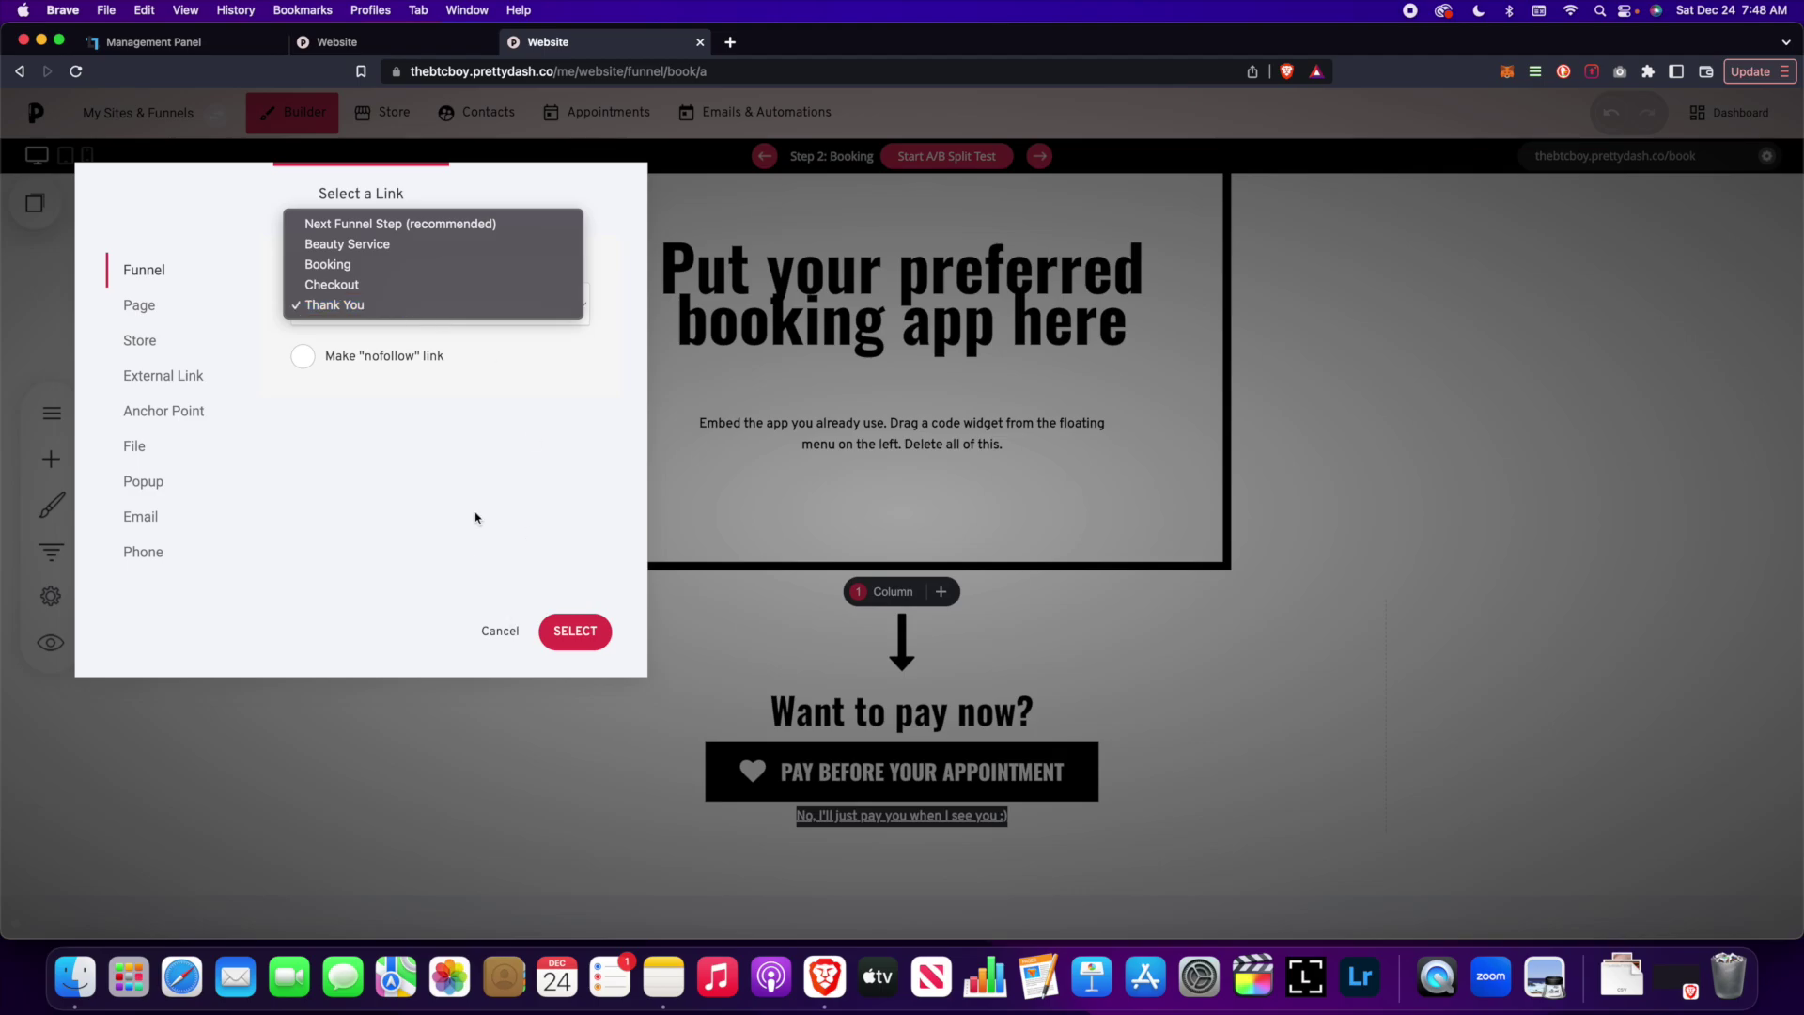
pyautogui.click(504, 632)
pyautogui.click(507, 632)
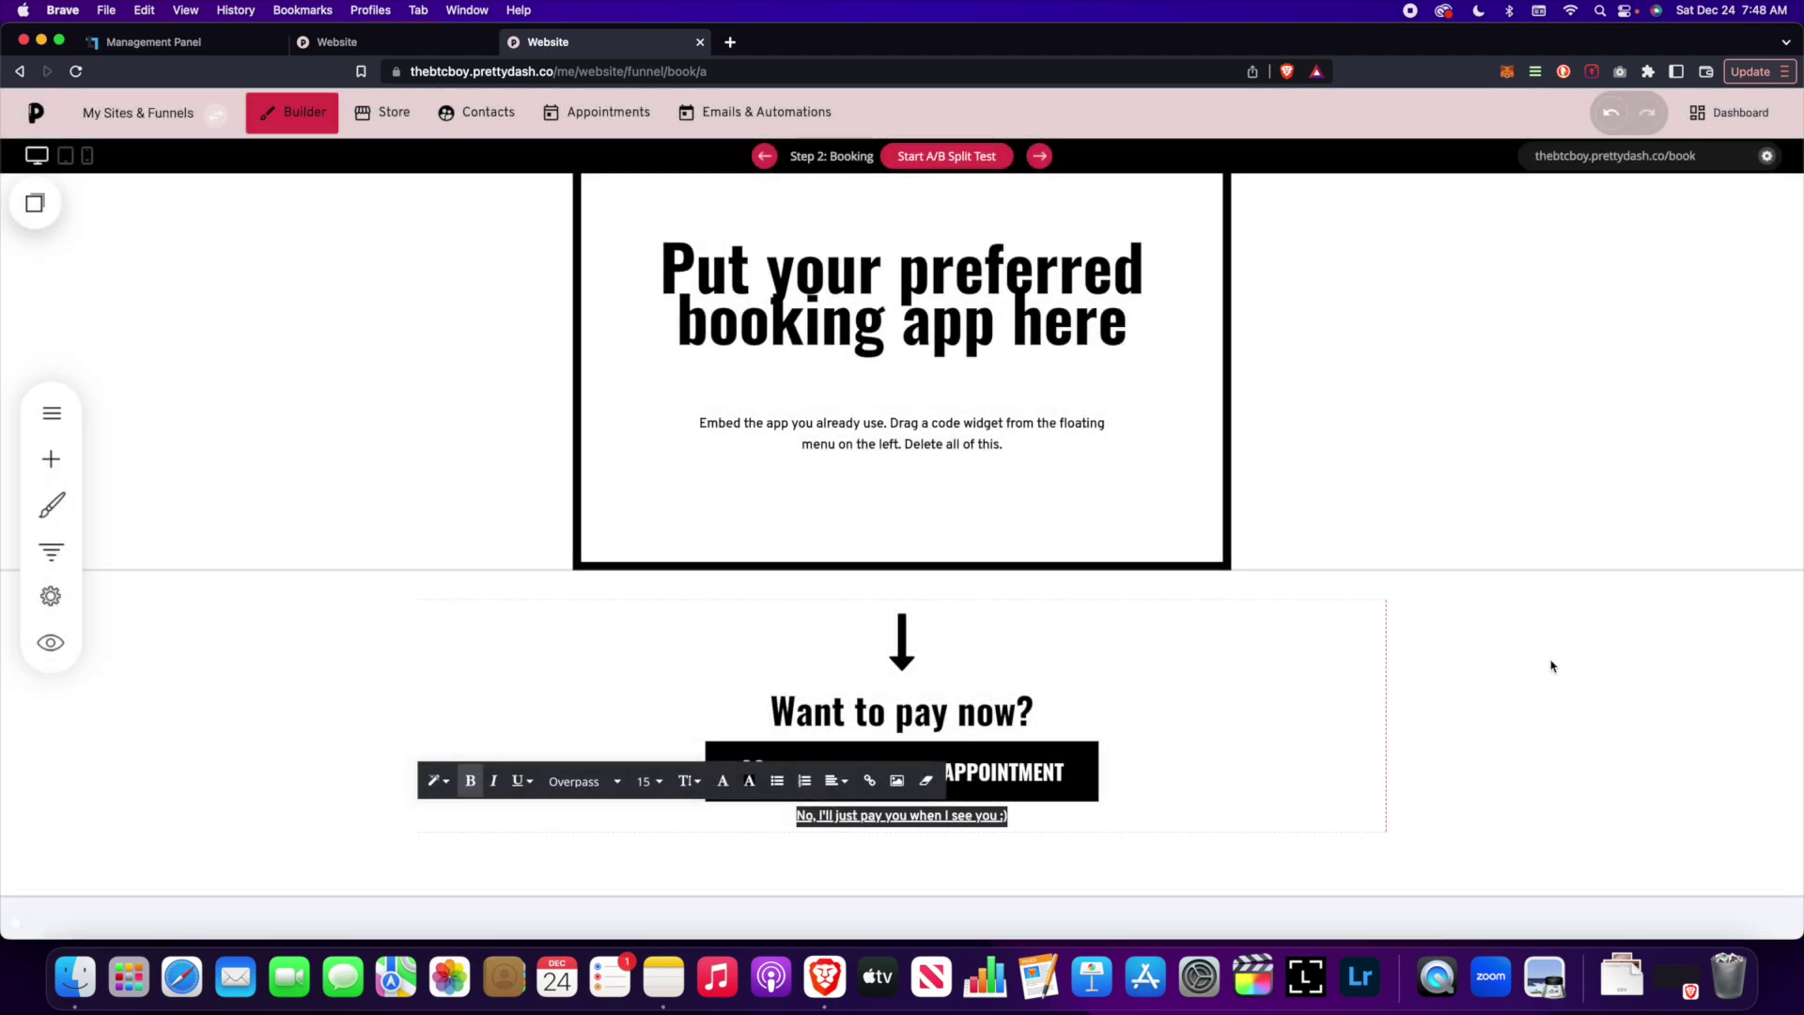
pyautogui.click(1552, 665)
# Step: Open the list of the site's popups
pyautogui.scroll(2, 339, 435)
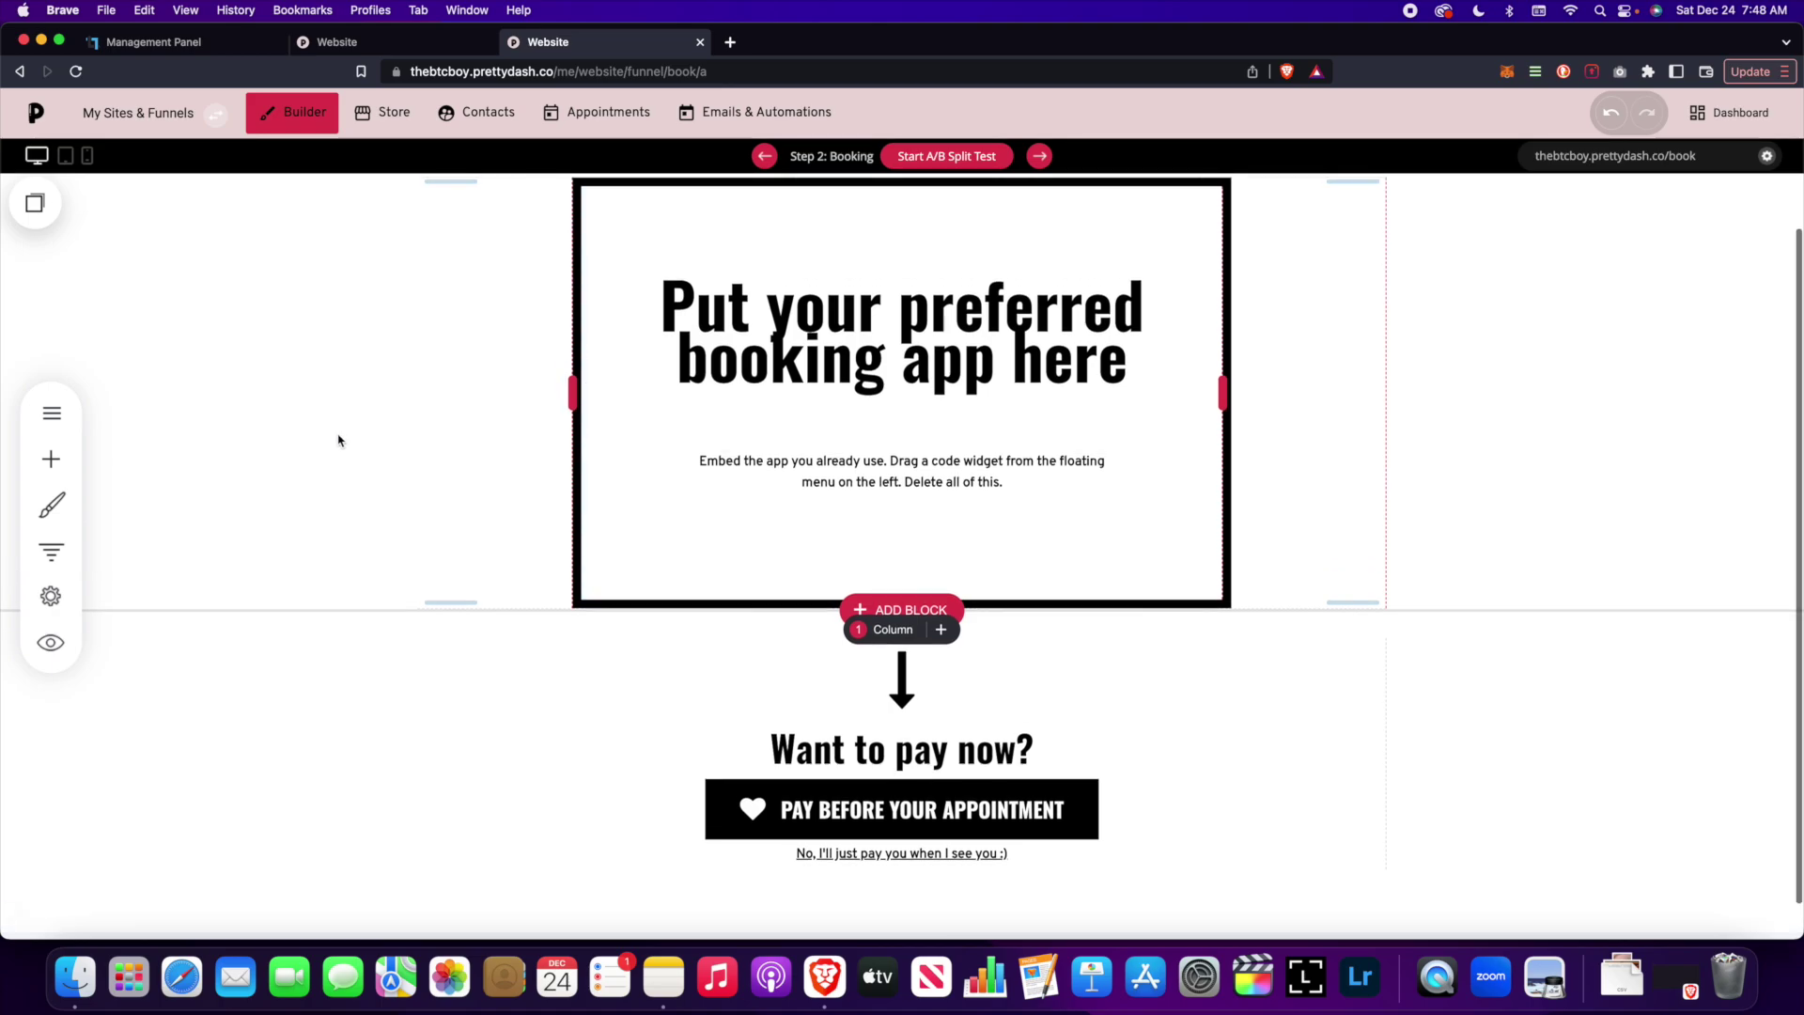
pyautogui.click(52, 413)
pyautogui.click(189, 267)
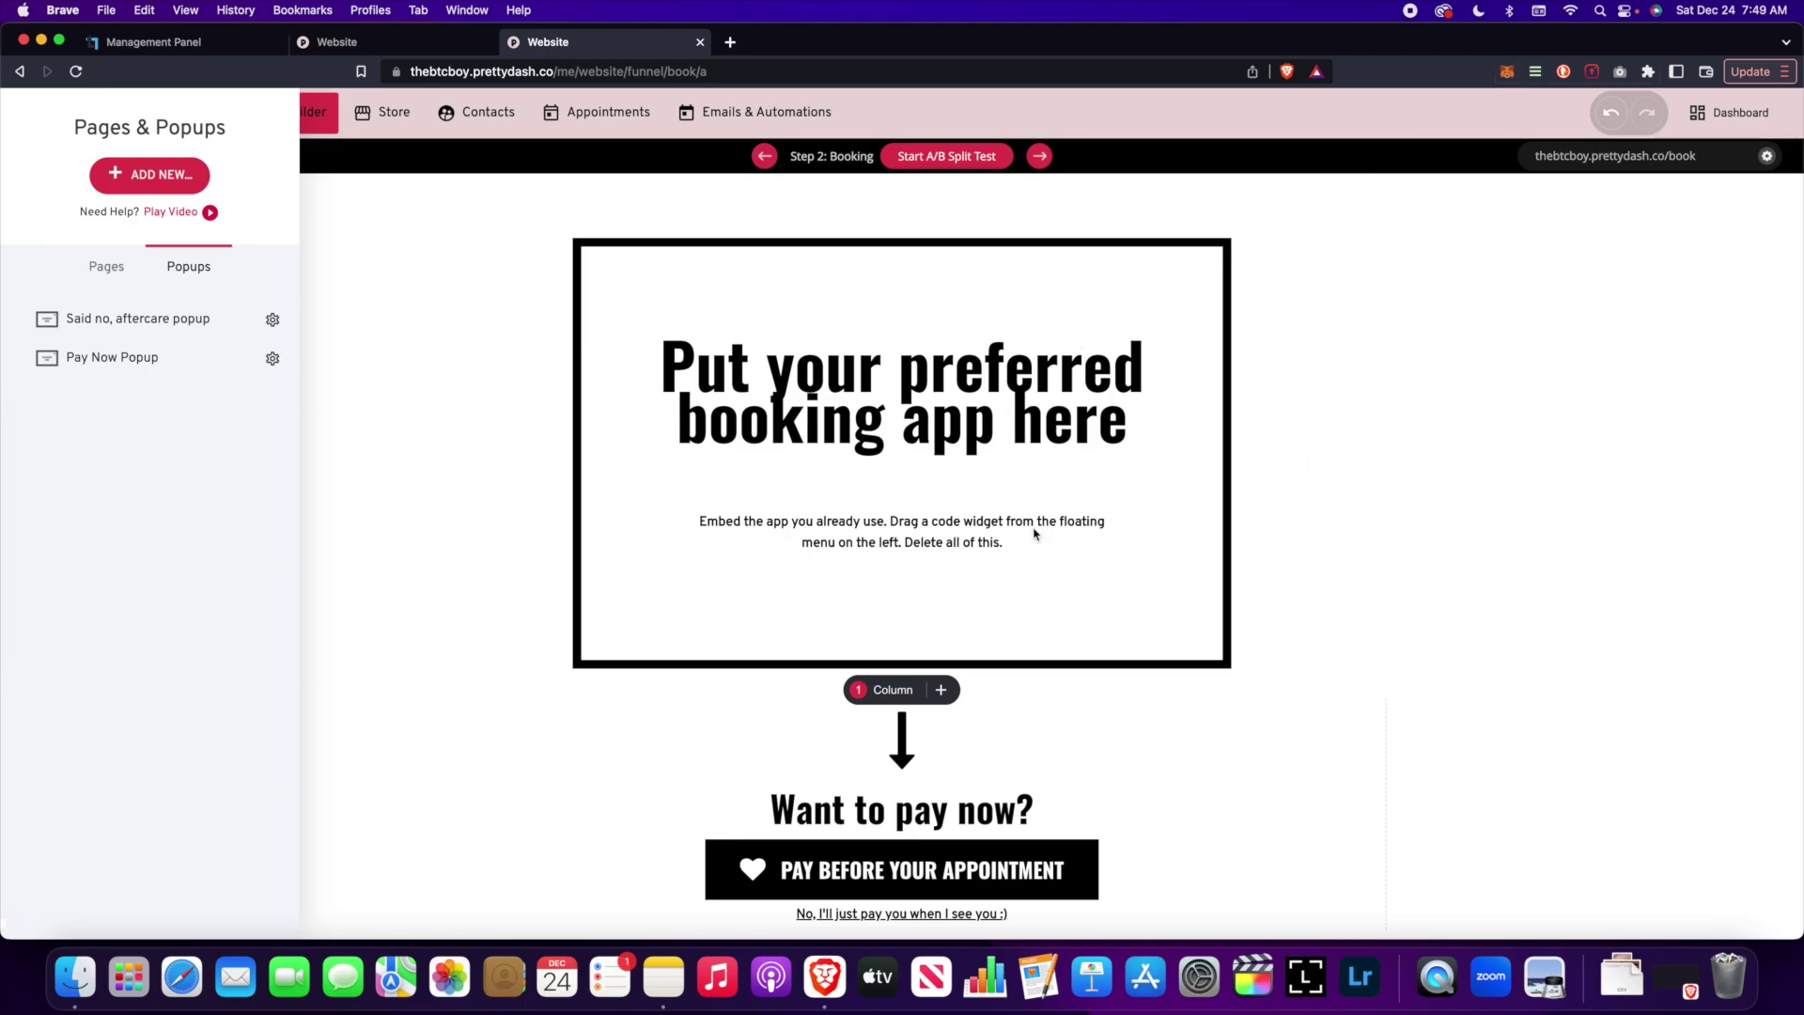
# Step: Preview the Booking page, bring up its exit popup, and close both the popup and the preview
pyautogui.click(48, 640)
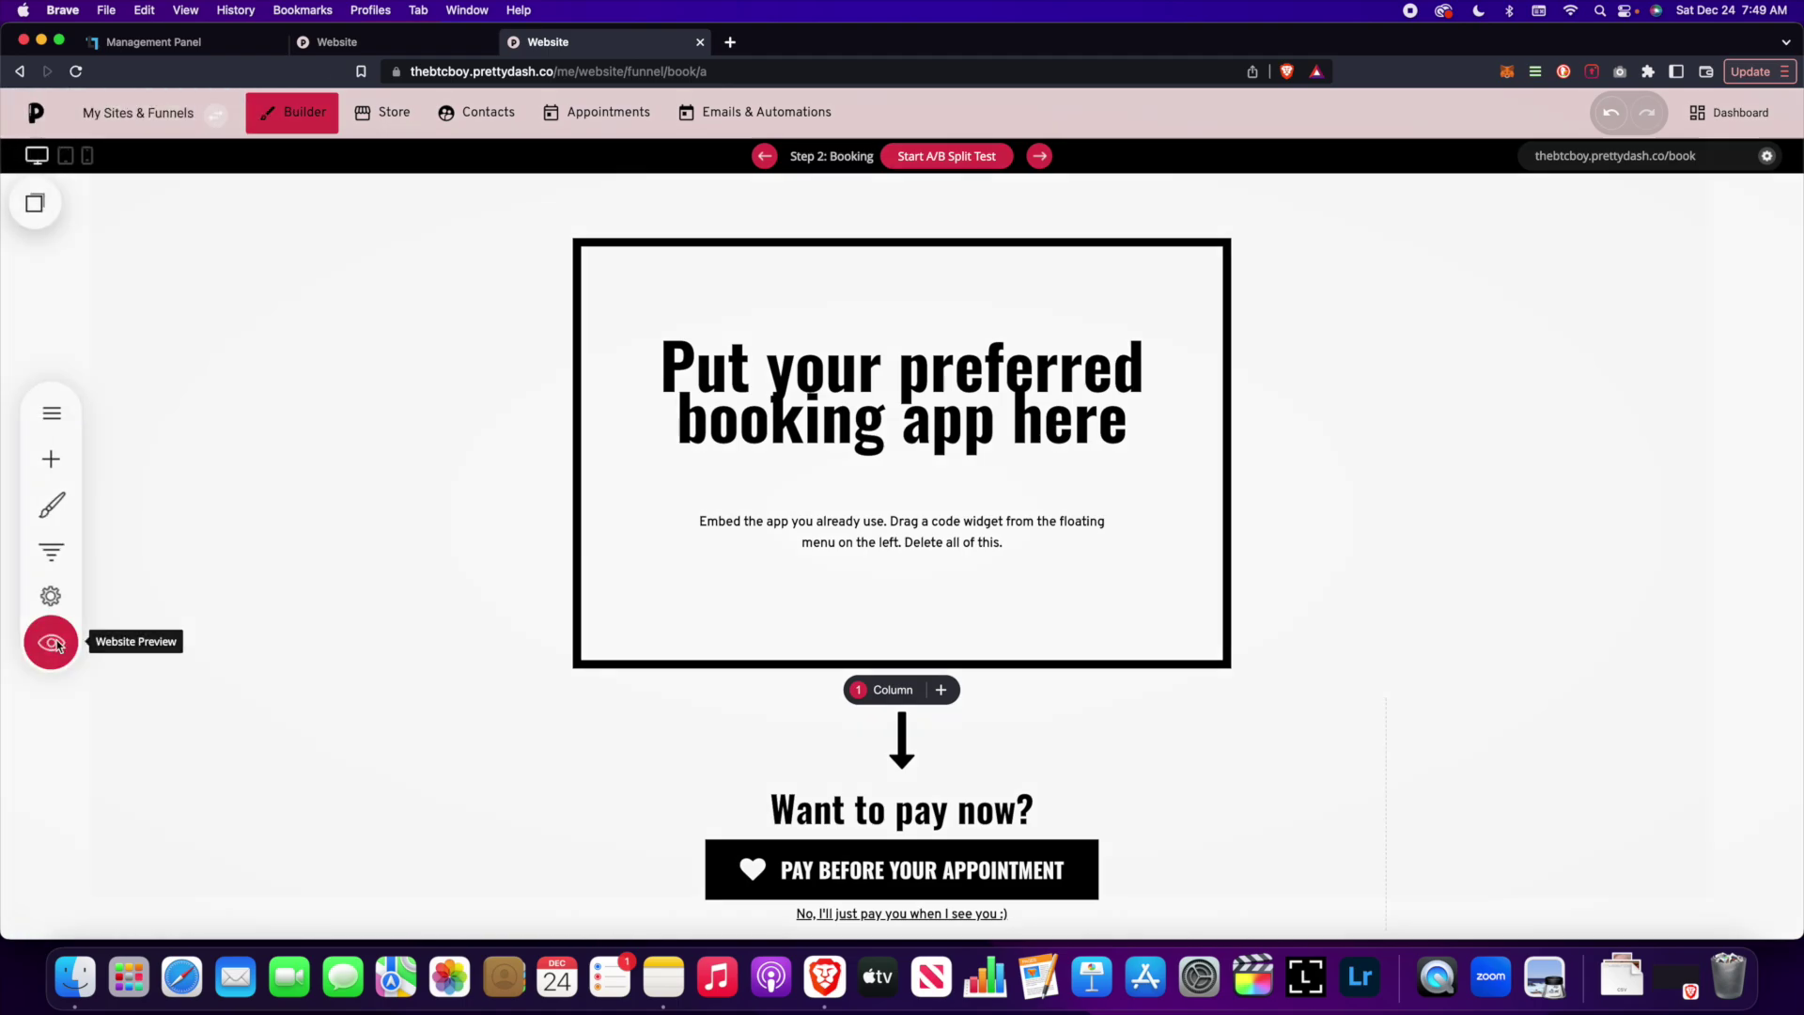
pyautogui.moveTo(1621, 134)
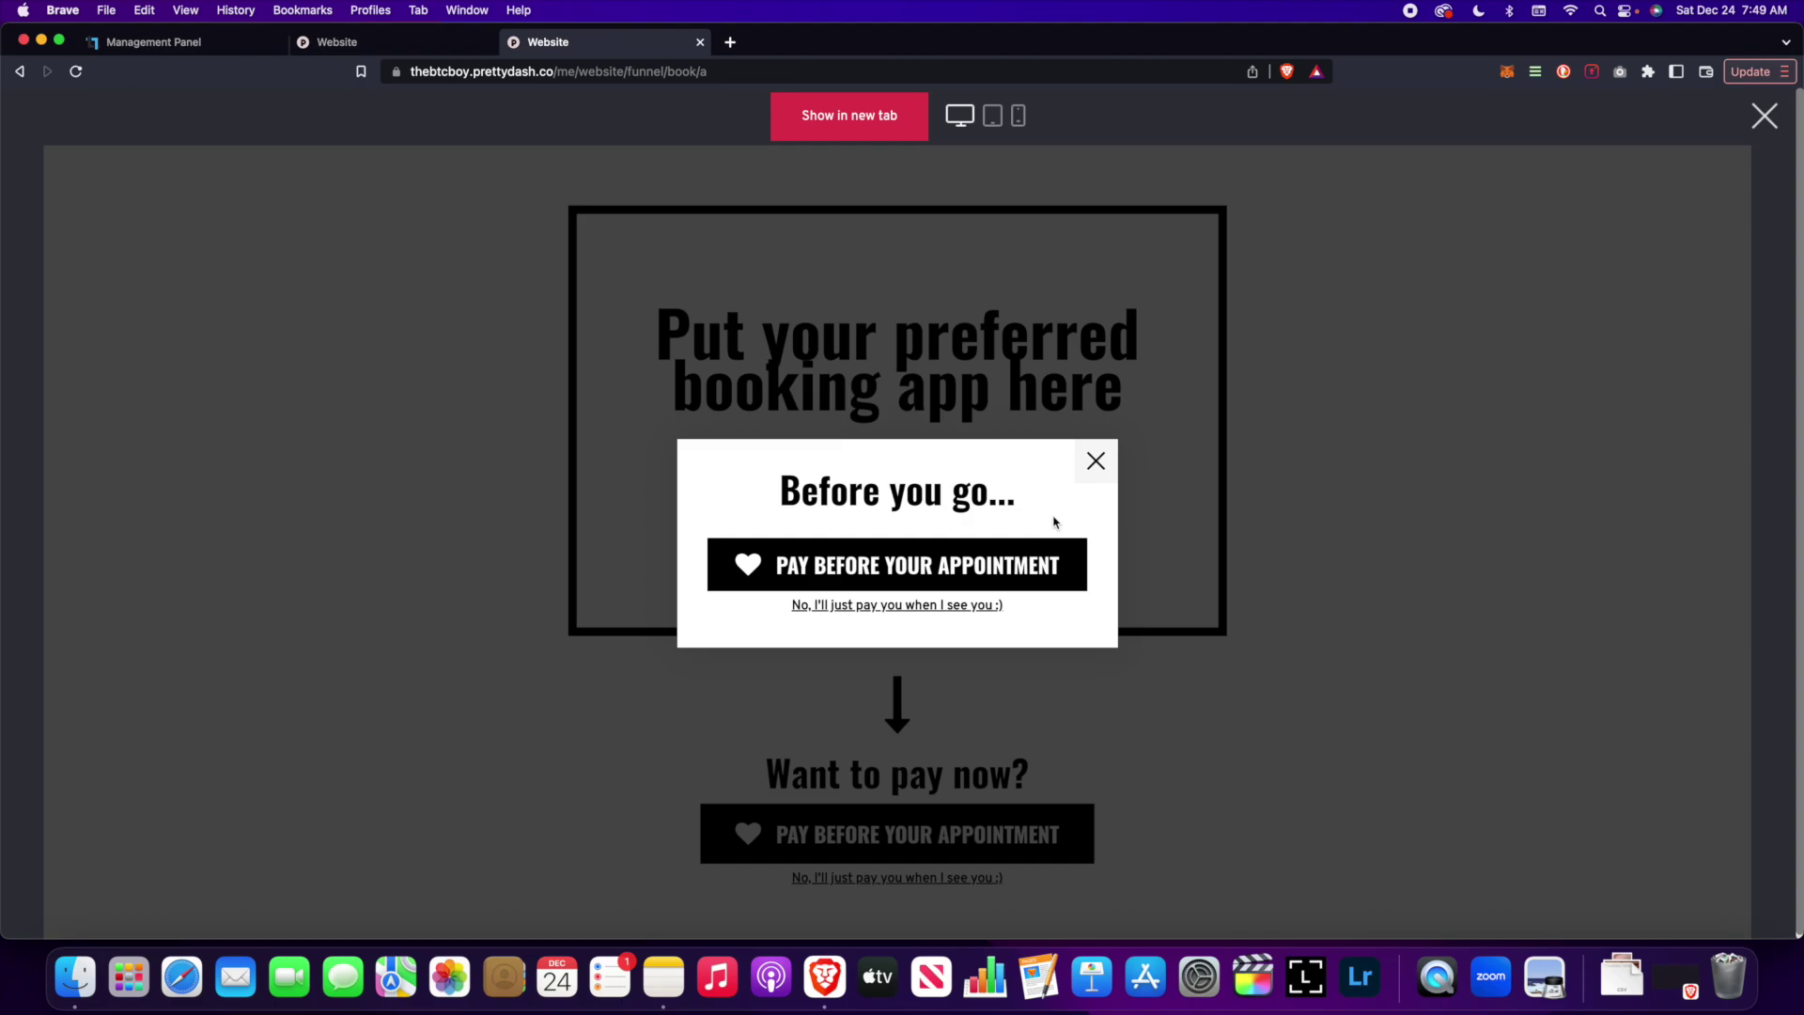
pyautogui.click(1095, 462)
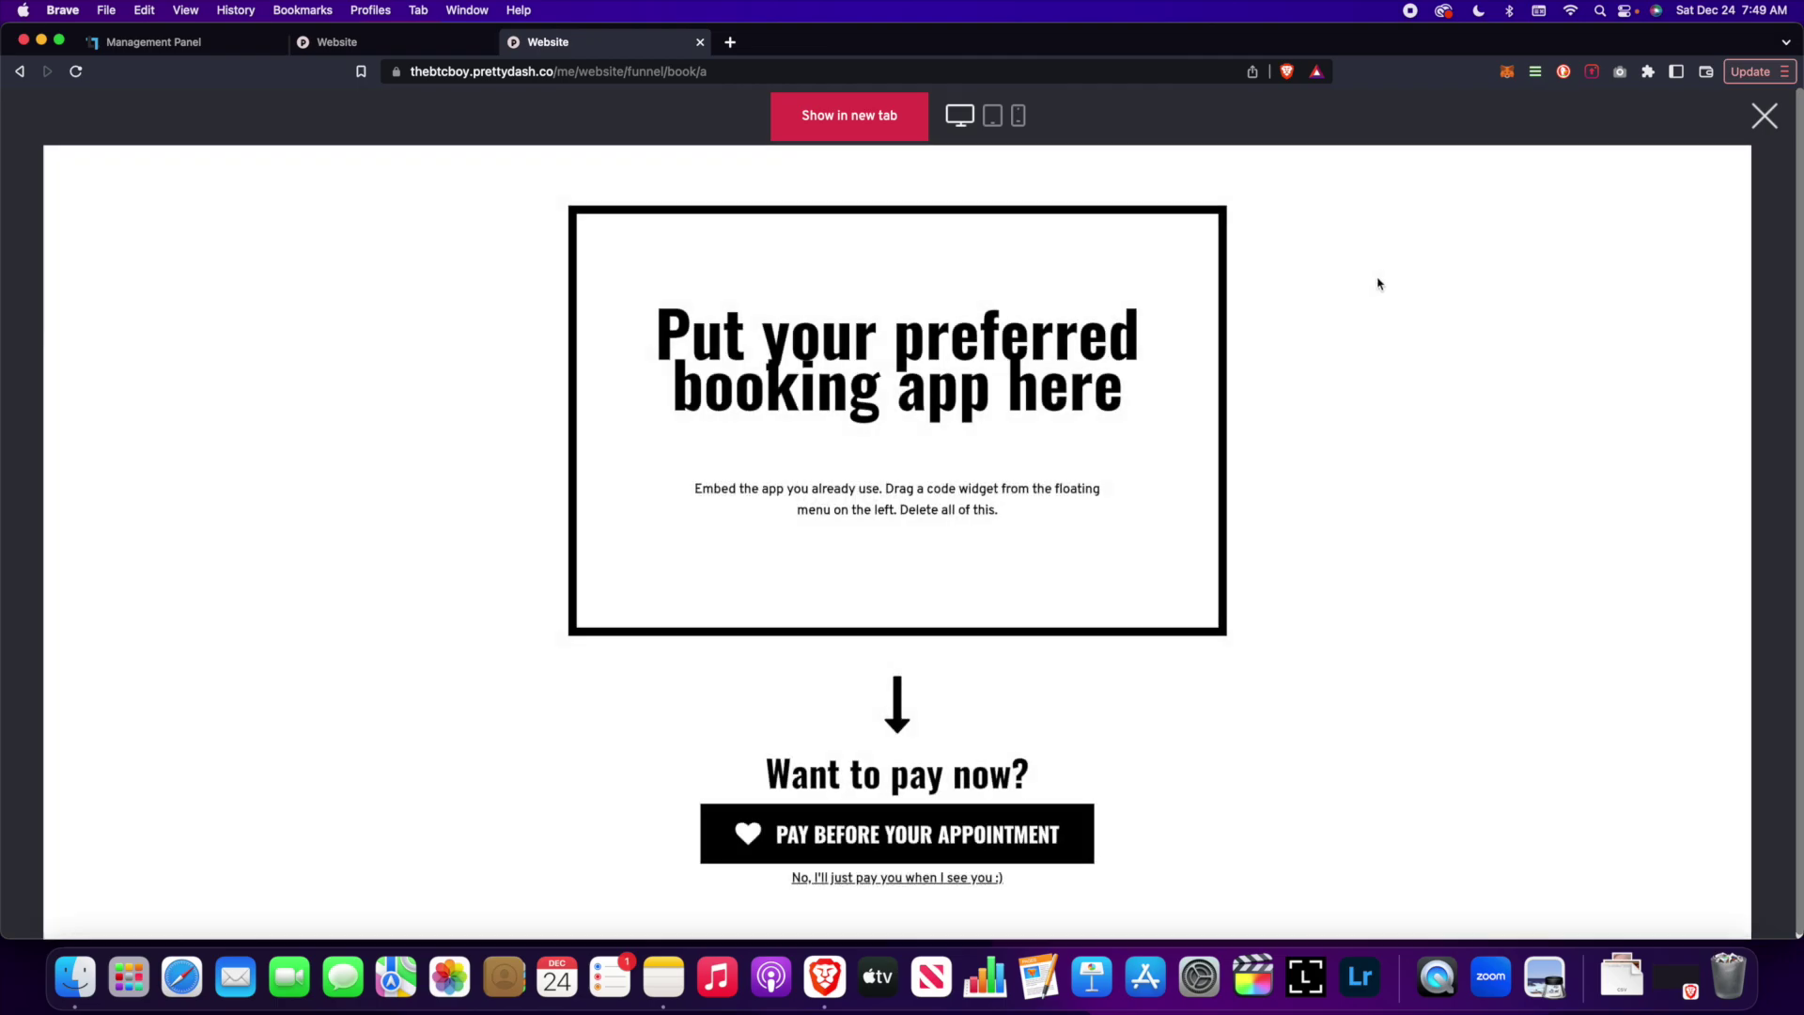
pyautogui.click(1765, 115)
# Step: Open the list of the site's popups and check which item types can be added, without adding one
pyautogui.click(51, 417)
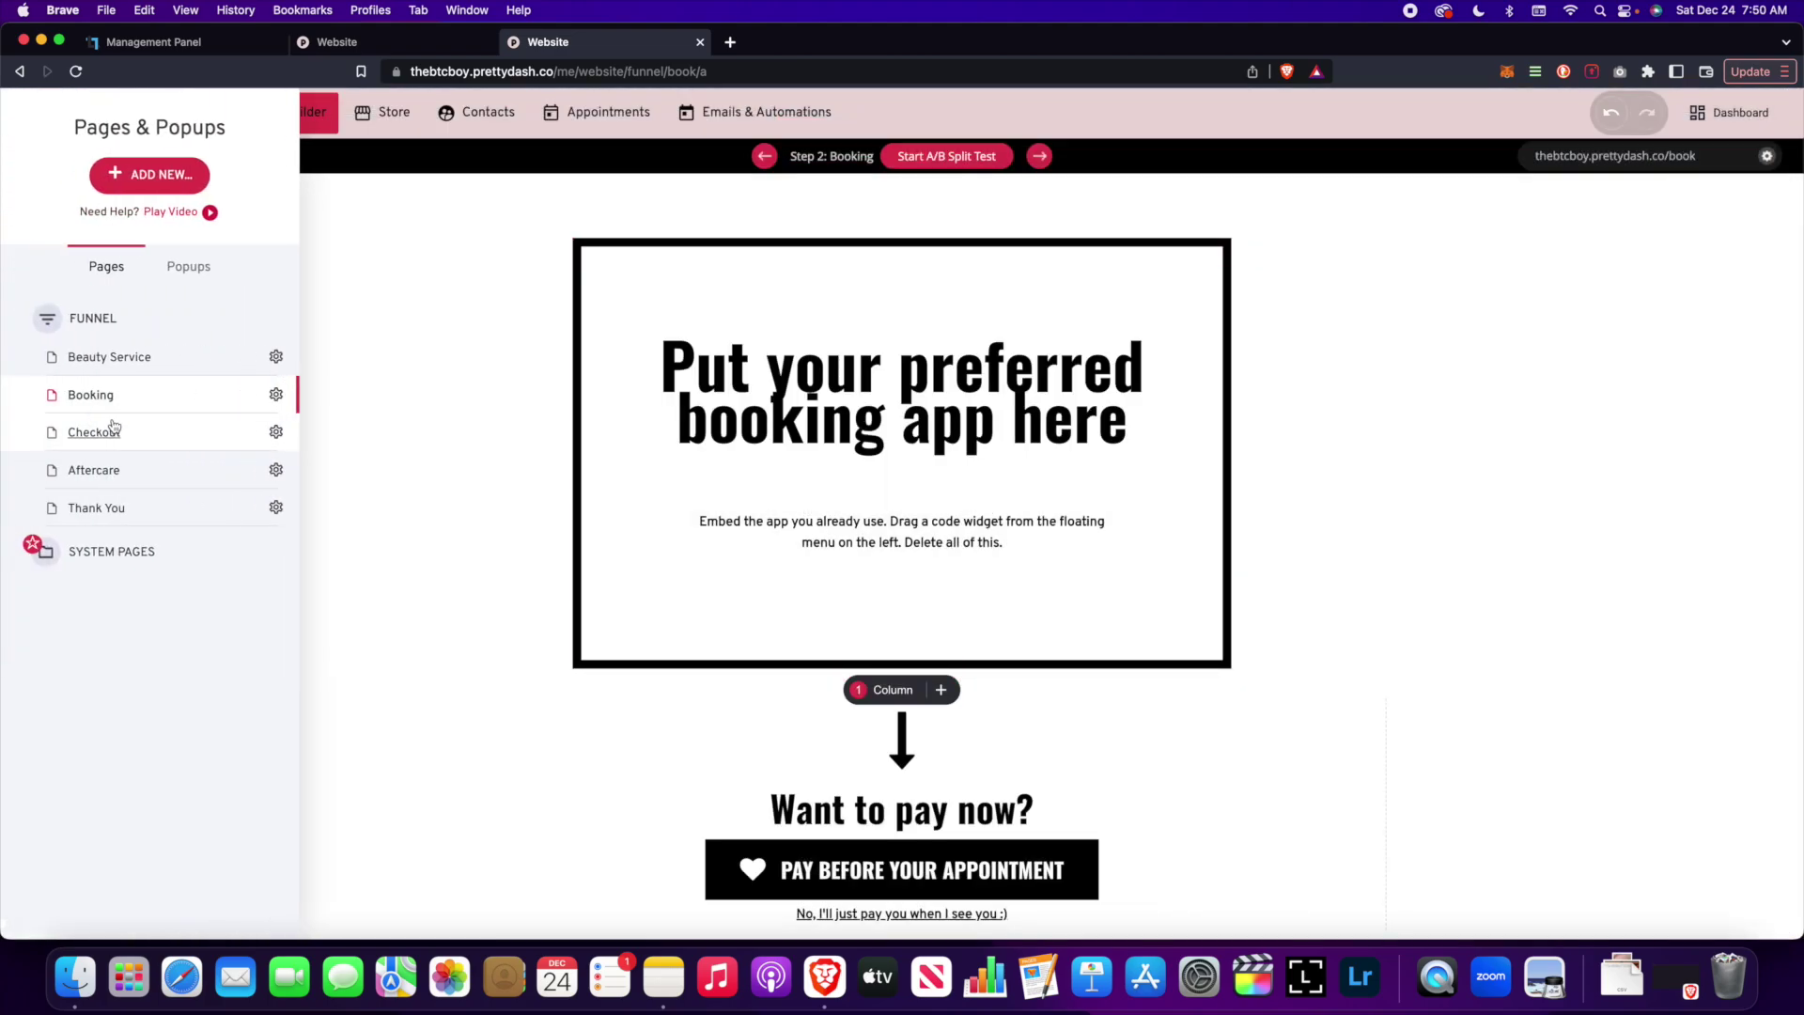
pyautogui.click(189, 266)
pyautogui.click(158, 181)
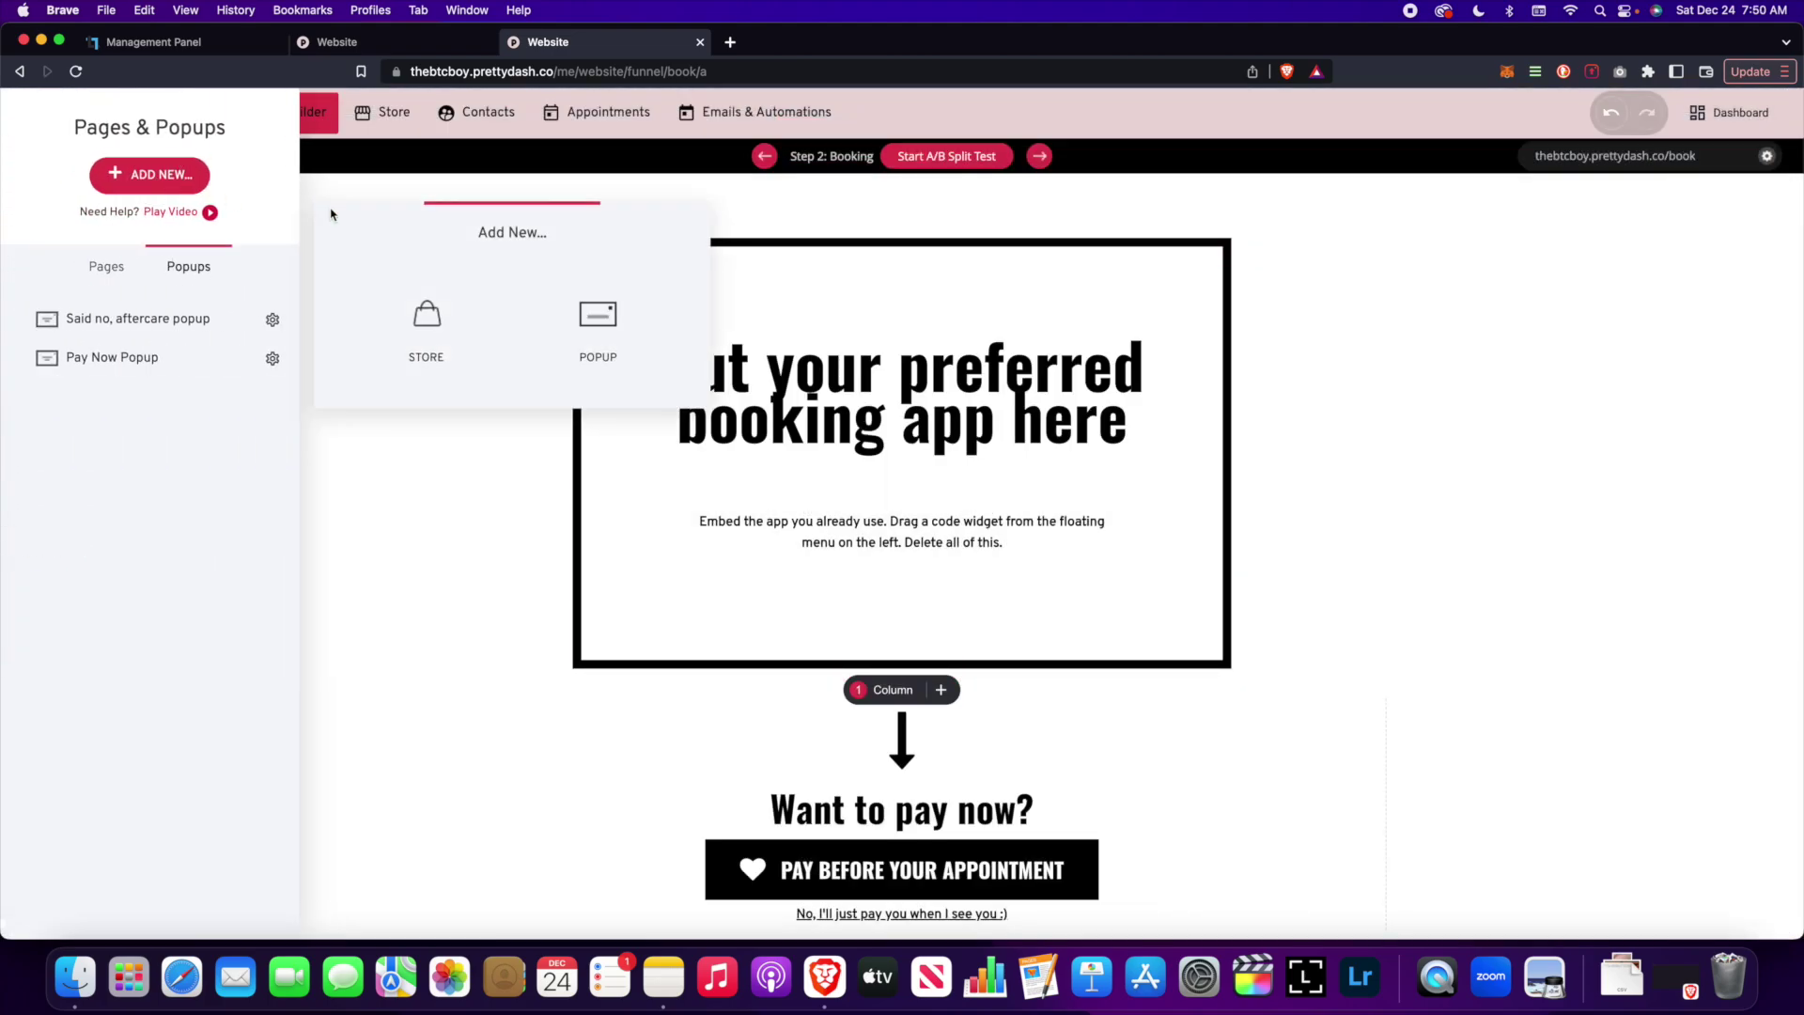
pyautogui.click(480, 560)
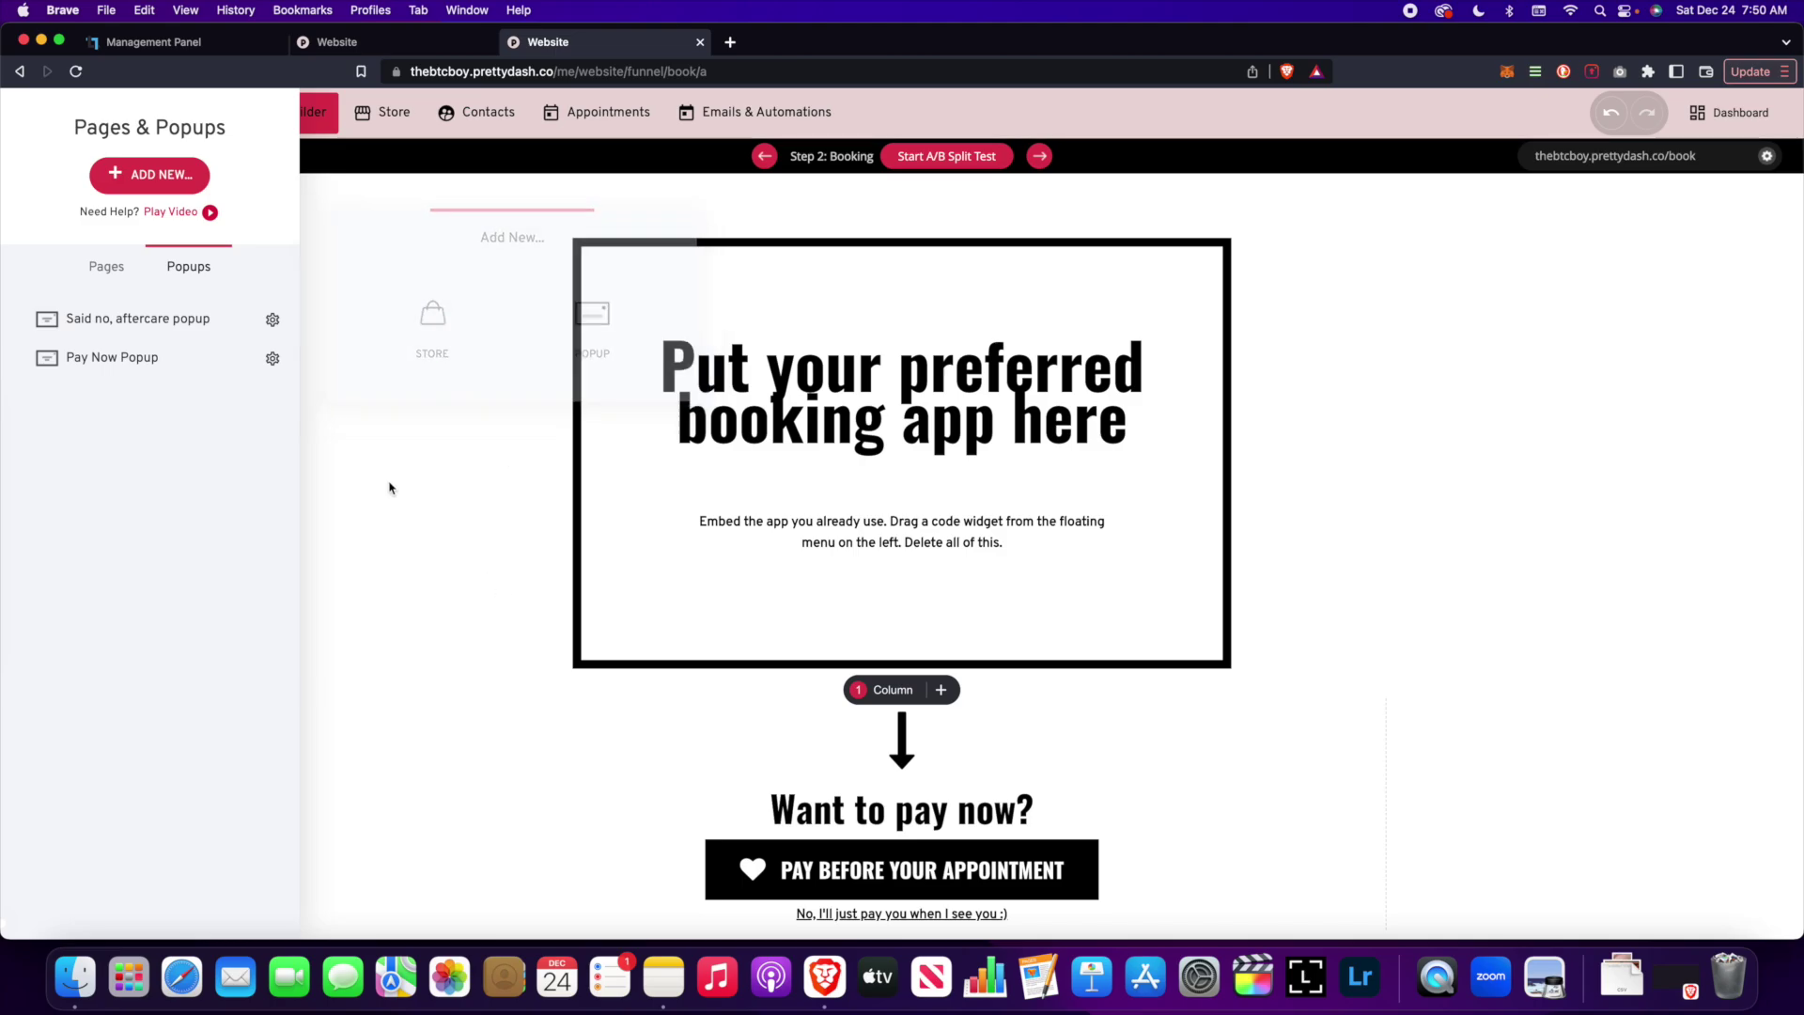
# Step: View the Pay Now Popup in the editor, close it, and look through the copied blocks and elements
pyautogui.click(150, 358)
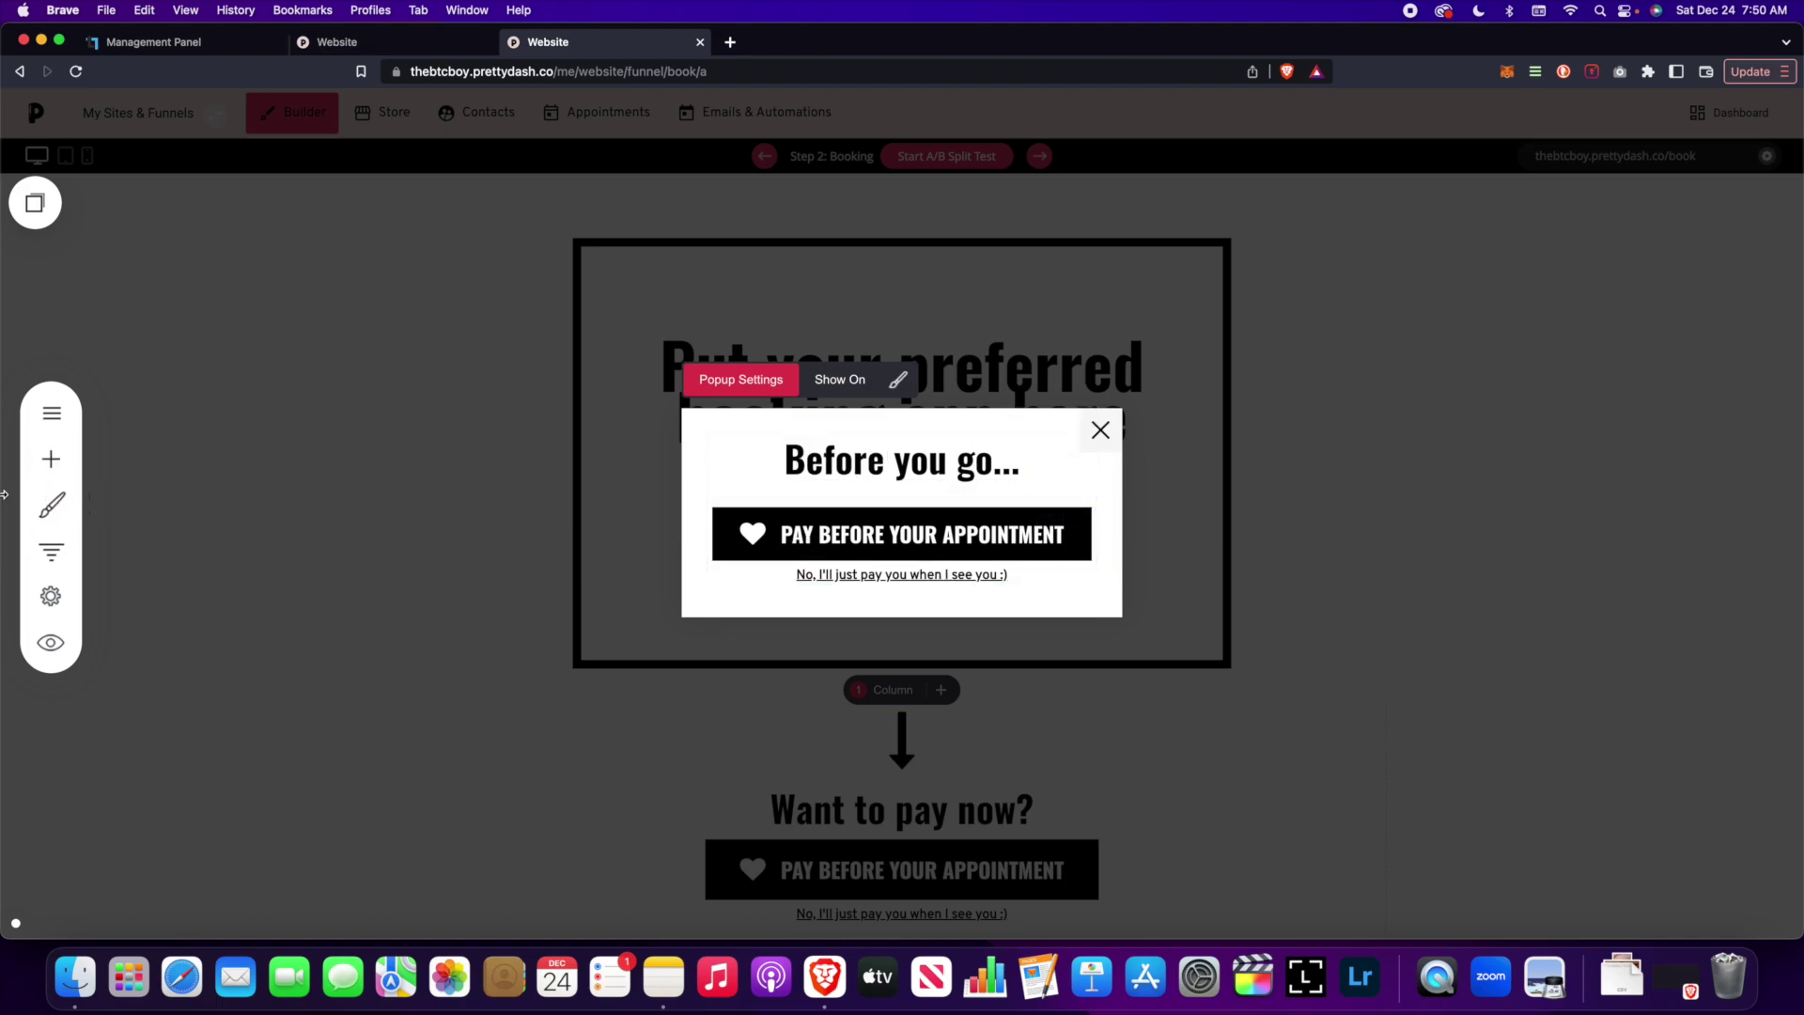
pyautogui.click(49, 462)
pyautogui.click(1101, 430)
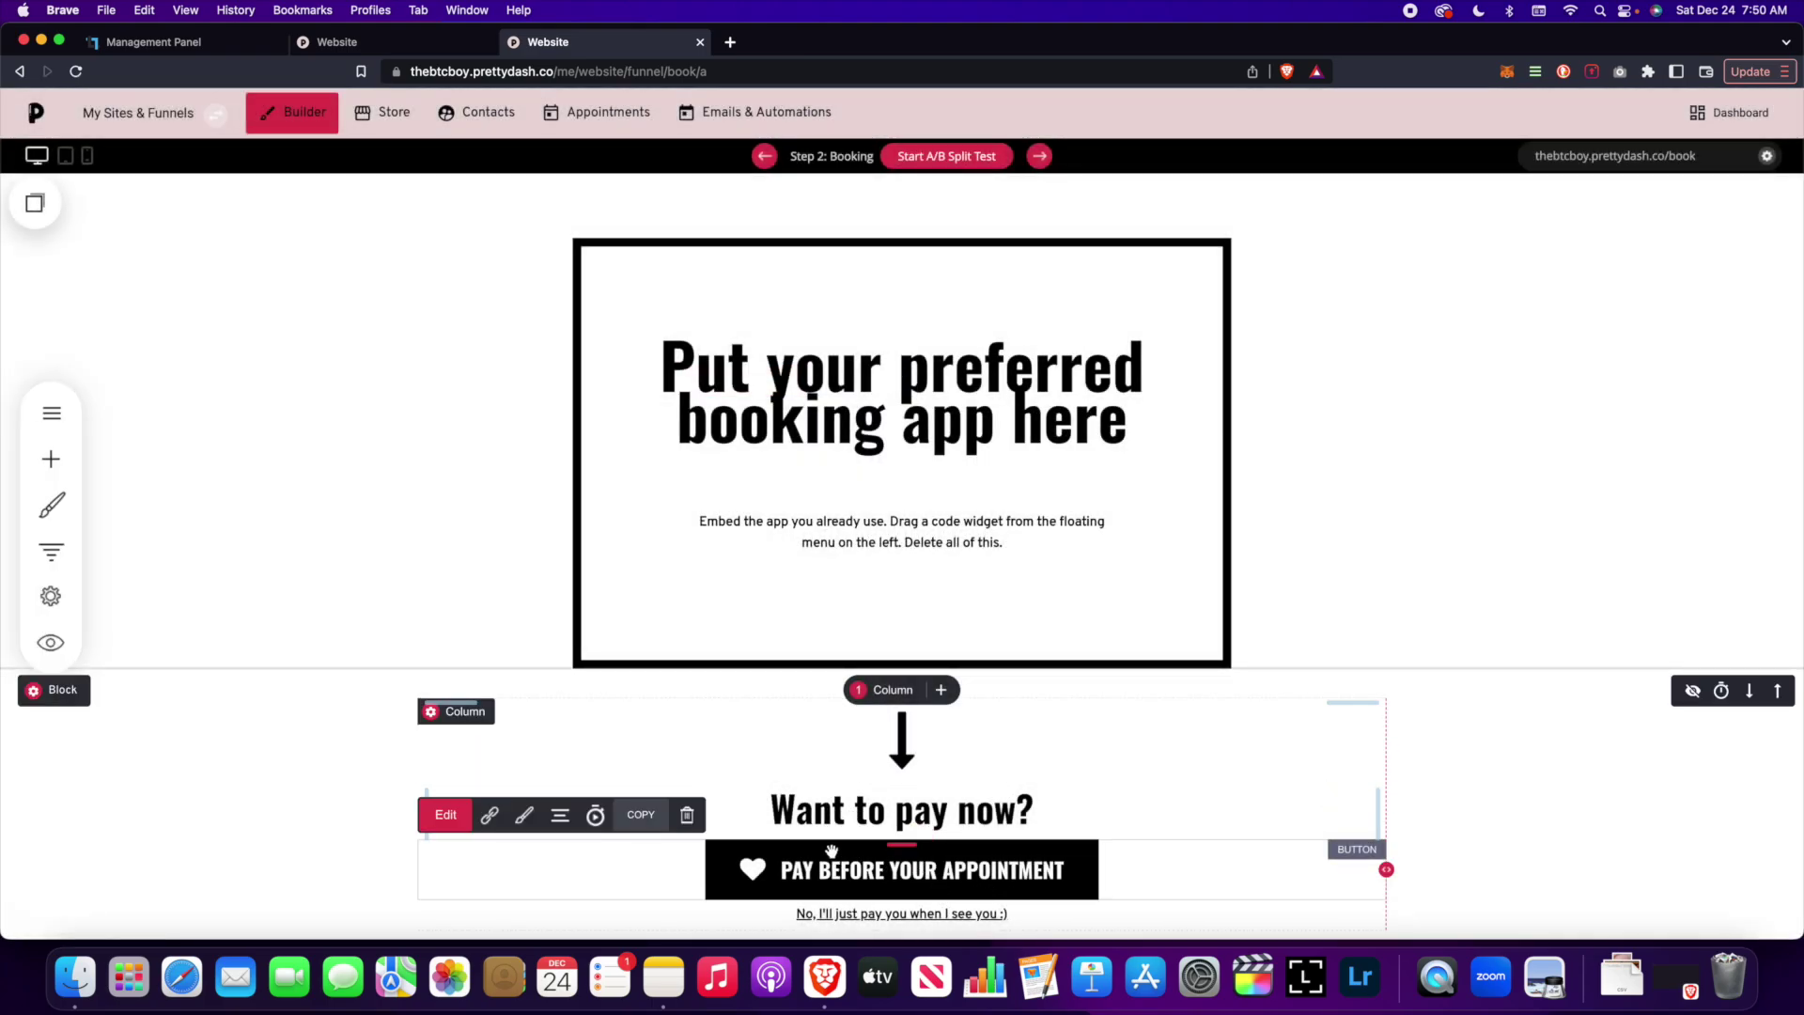
pyautogui.click(35, 203)
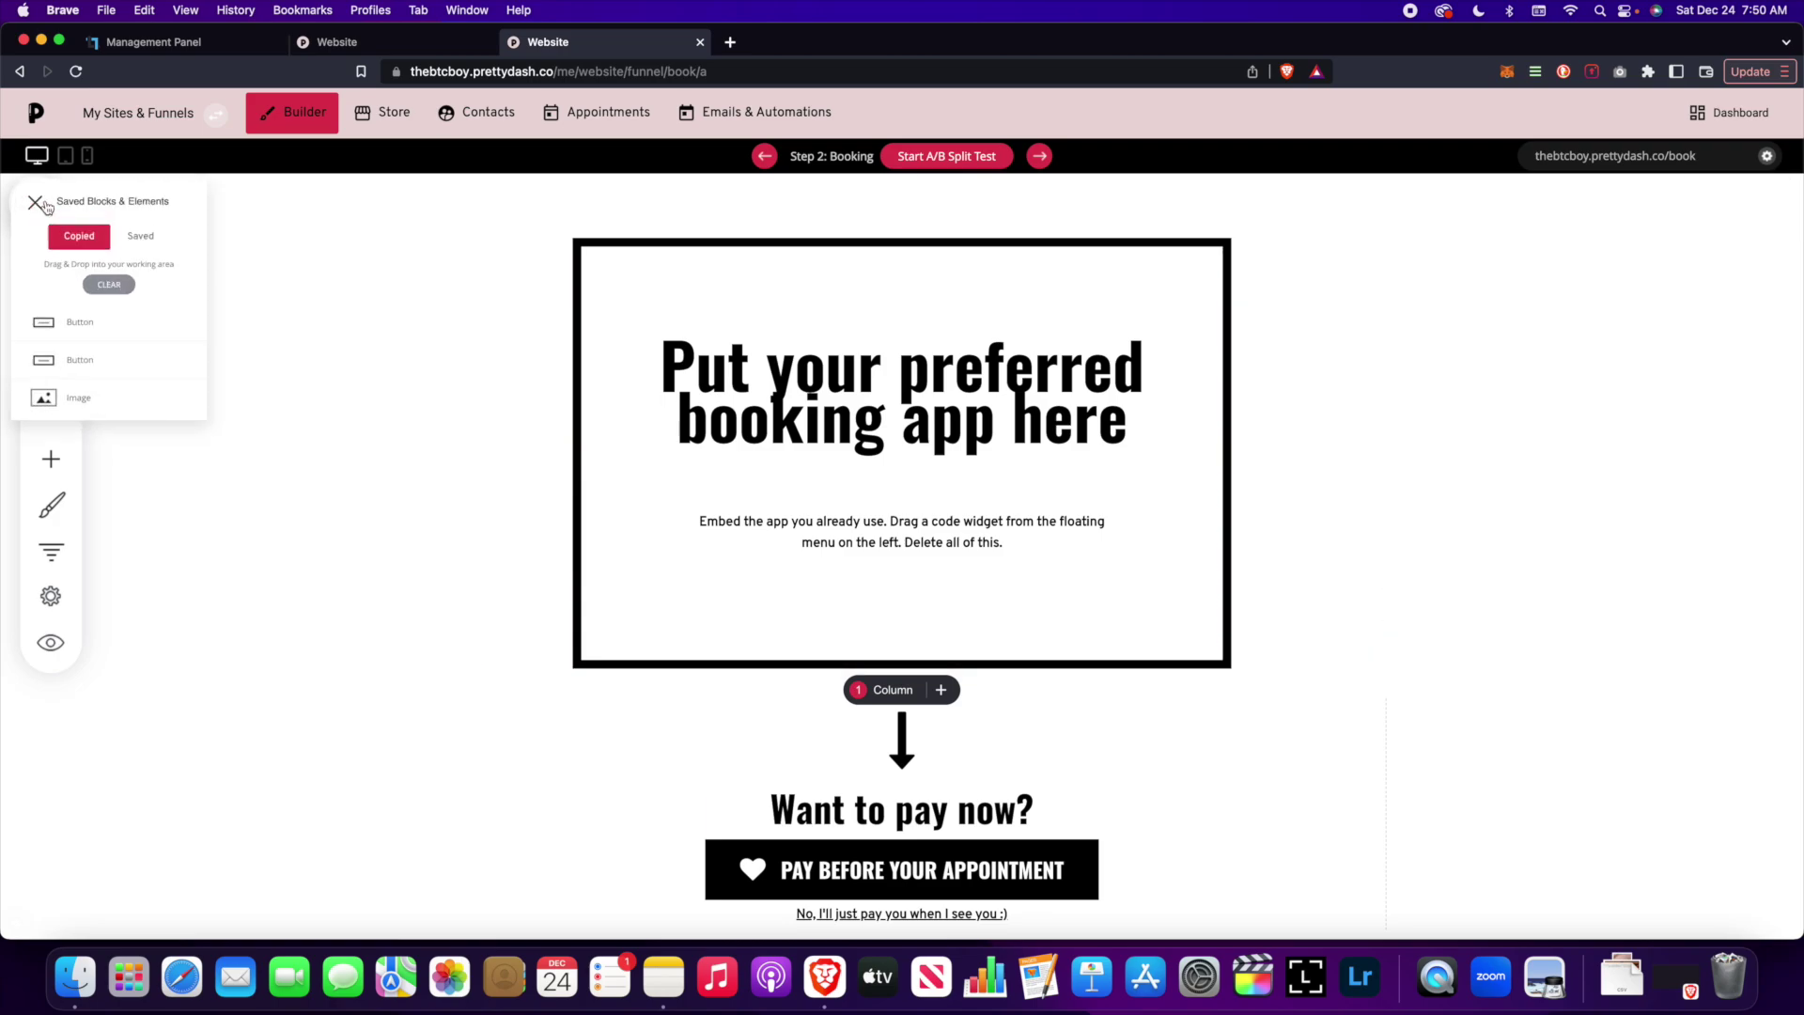
pyautogui.moveTo(213, 357); pyautogui.dragTo(1369, 301)
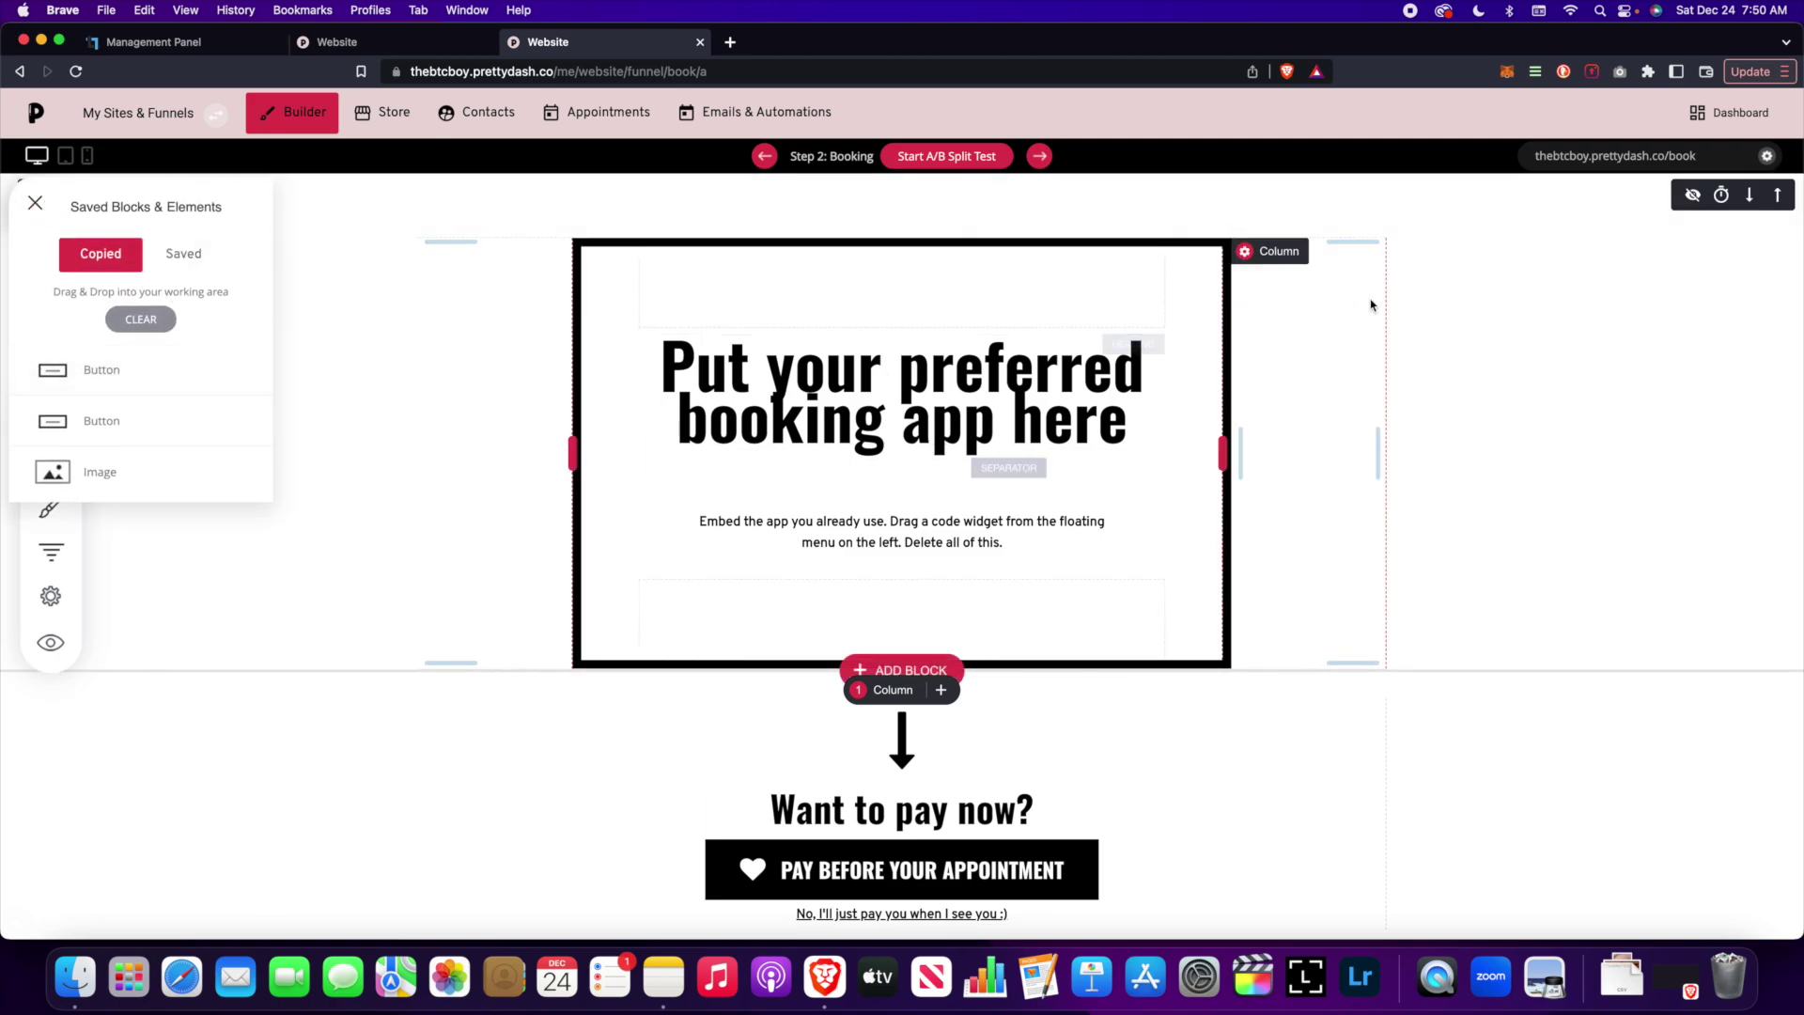
pyautogui.click(411, 404)
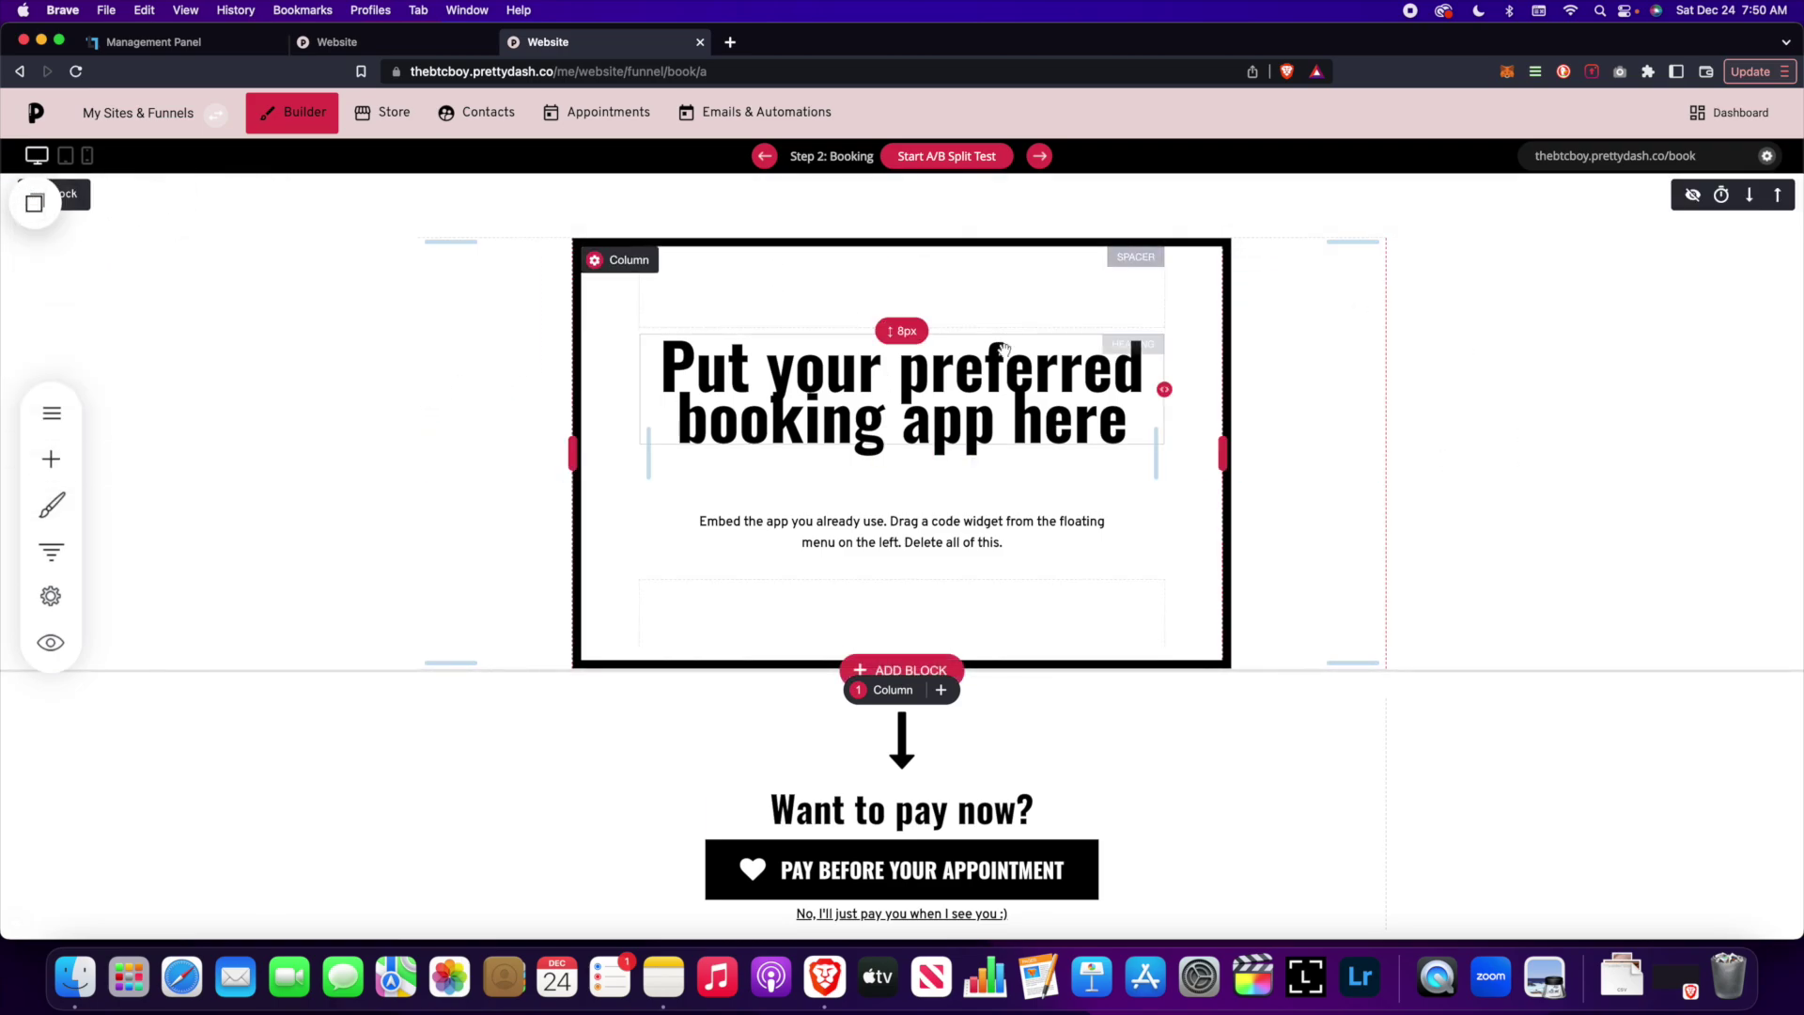
# Step: Reopen the Pay Now Popup and check which funnel pages it is set to show on, leaving the selection unchanged
pyautogui.click(51, 414)
pyautogui.click(183, 266)
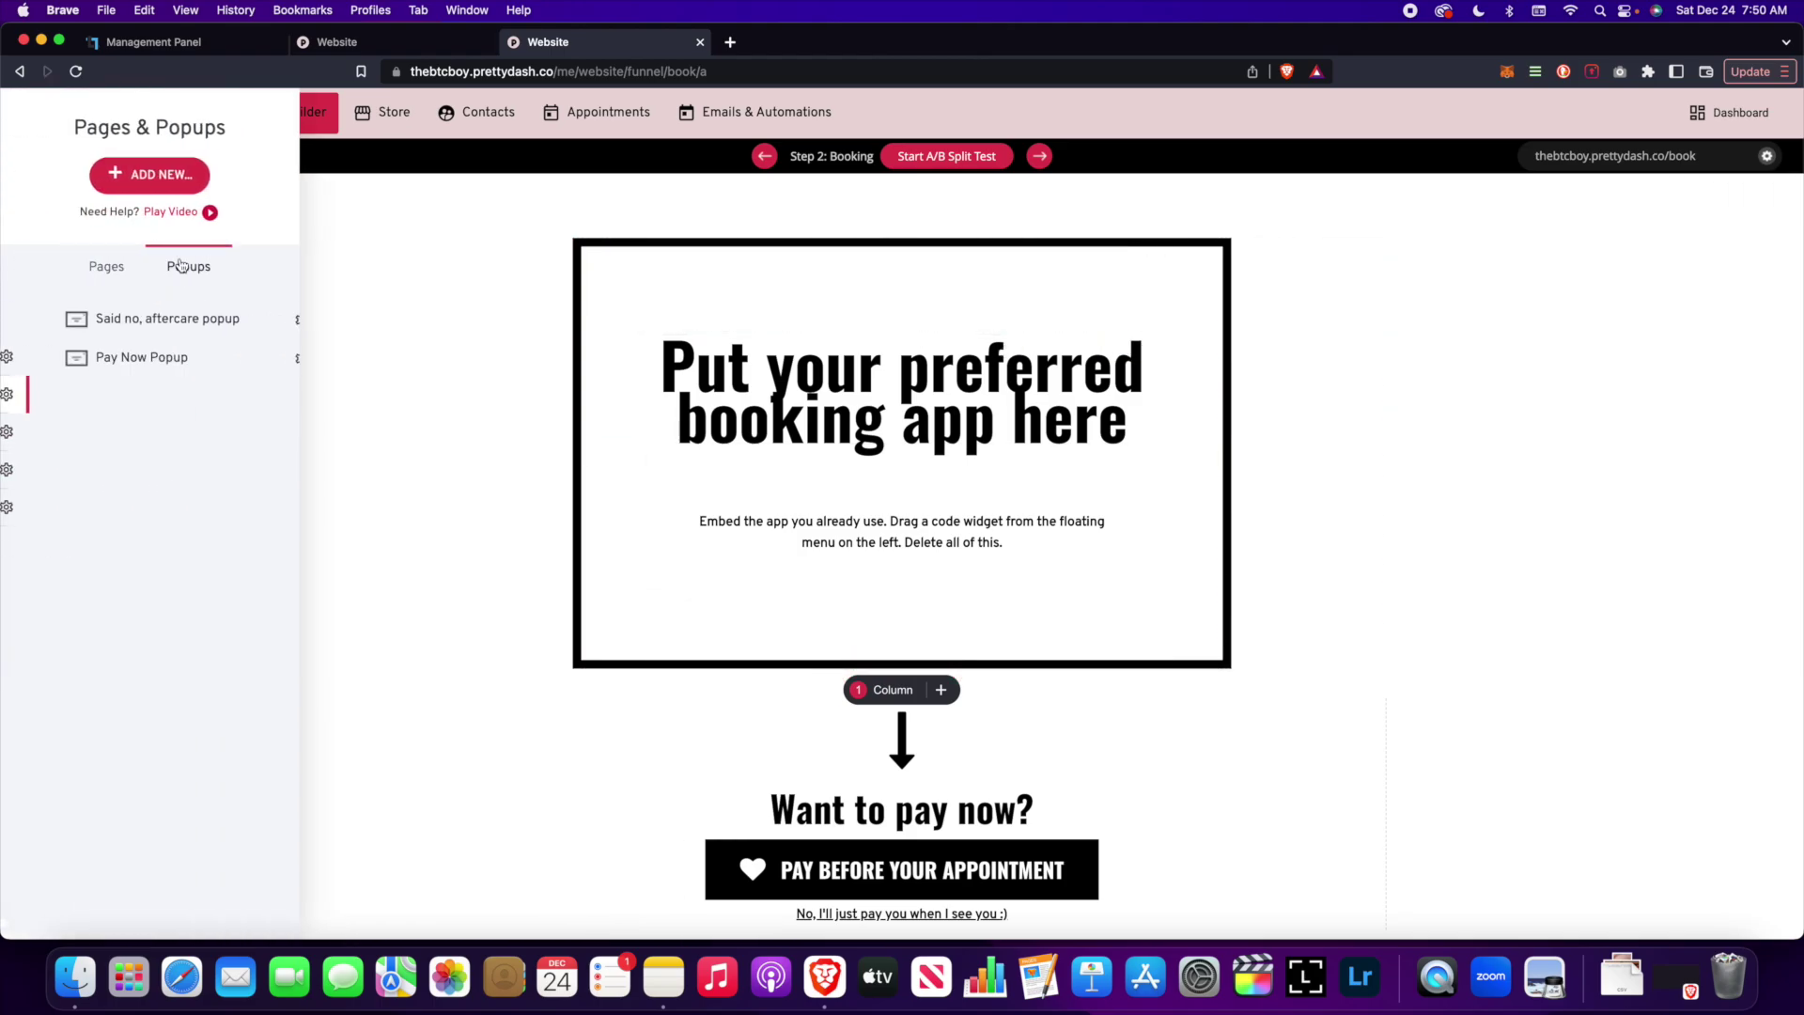
pyautogui.click(151, 357)
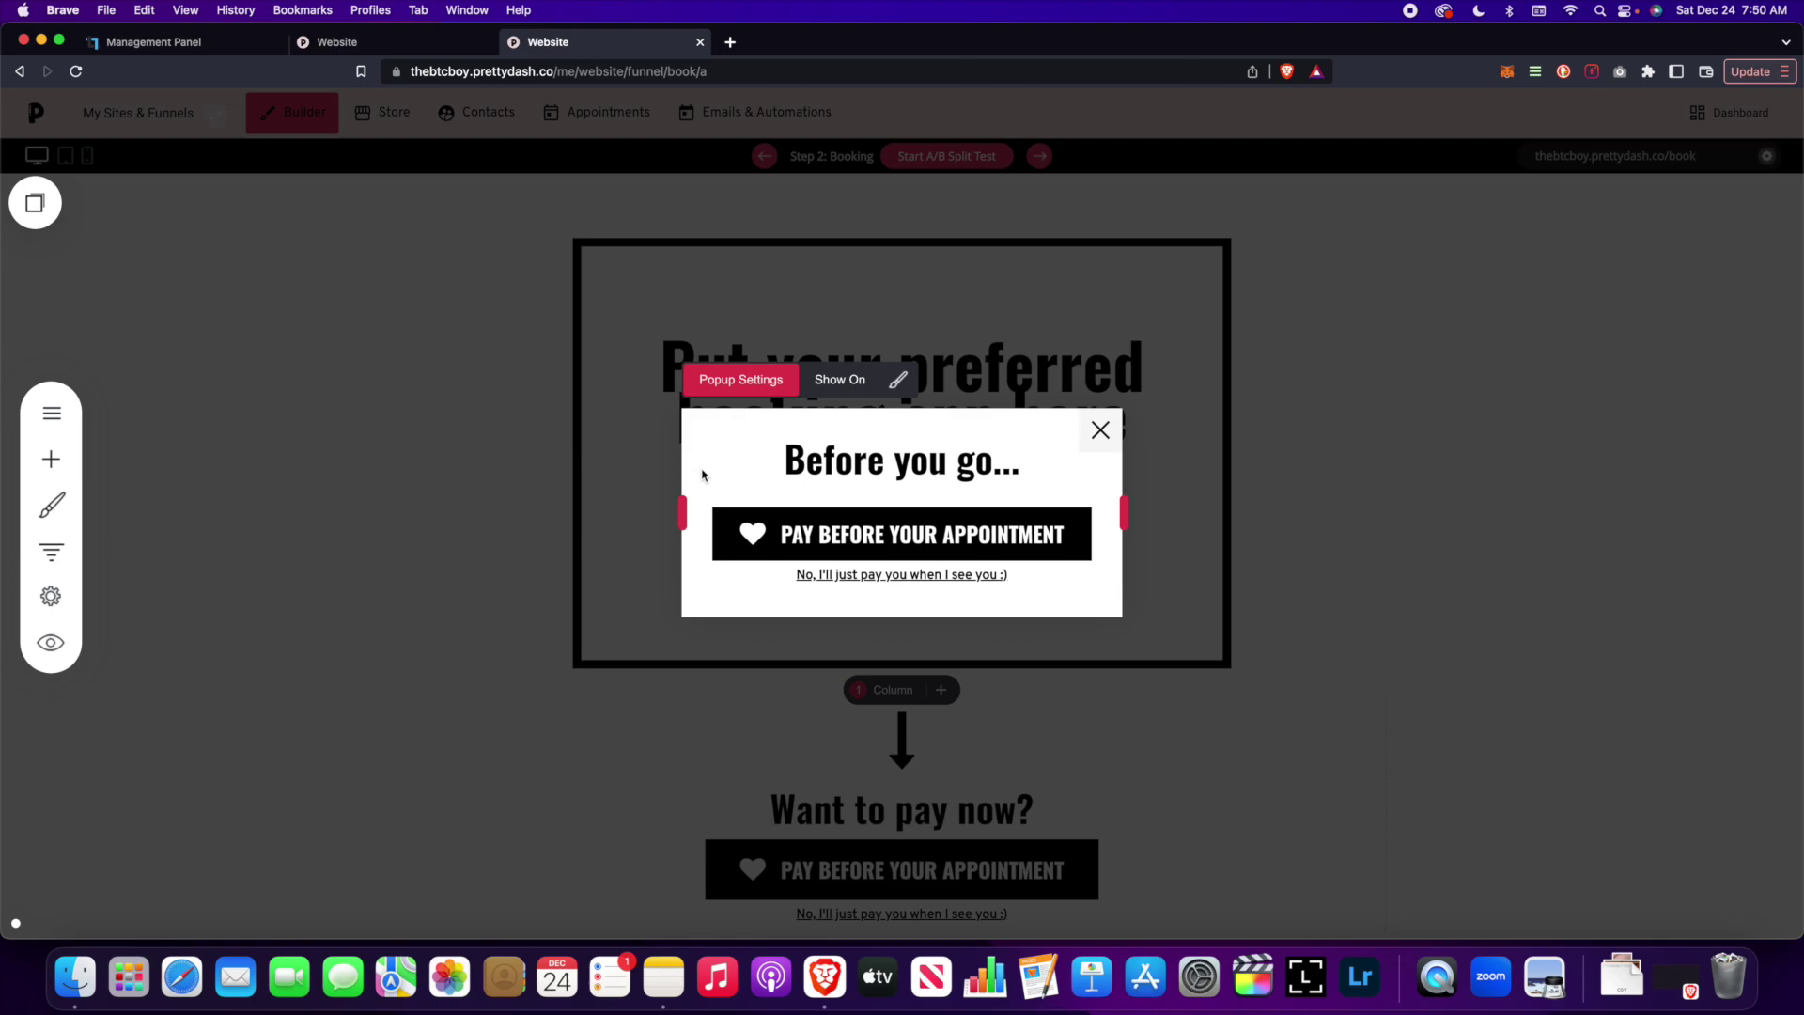
pyautogui.moveTo(742, 475)
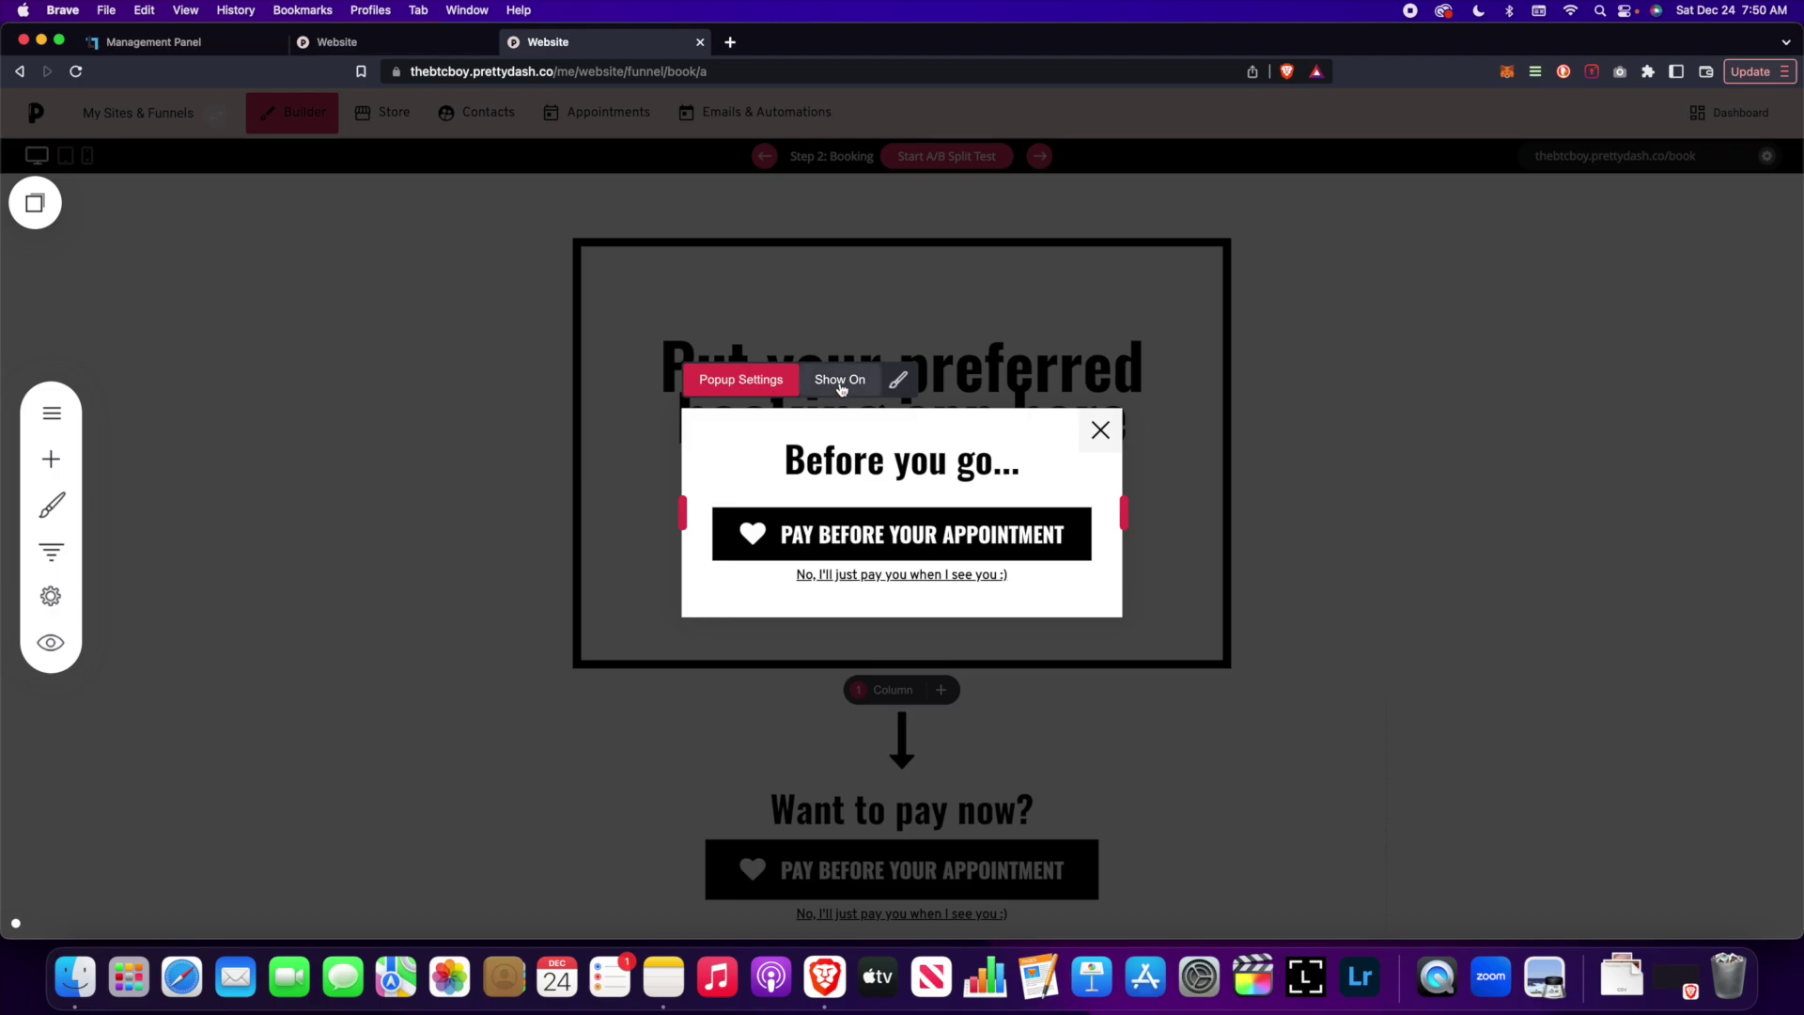
pyautogui.click(841, 385)
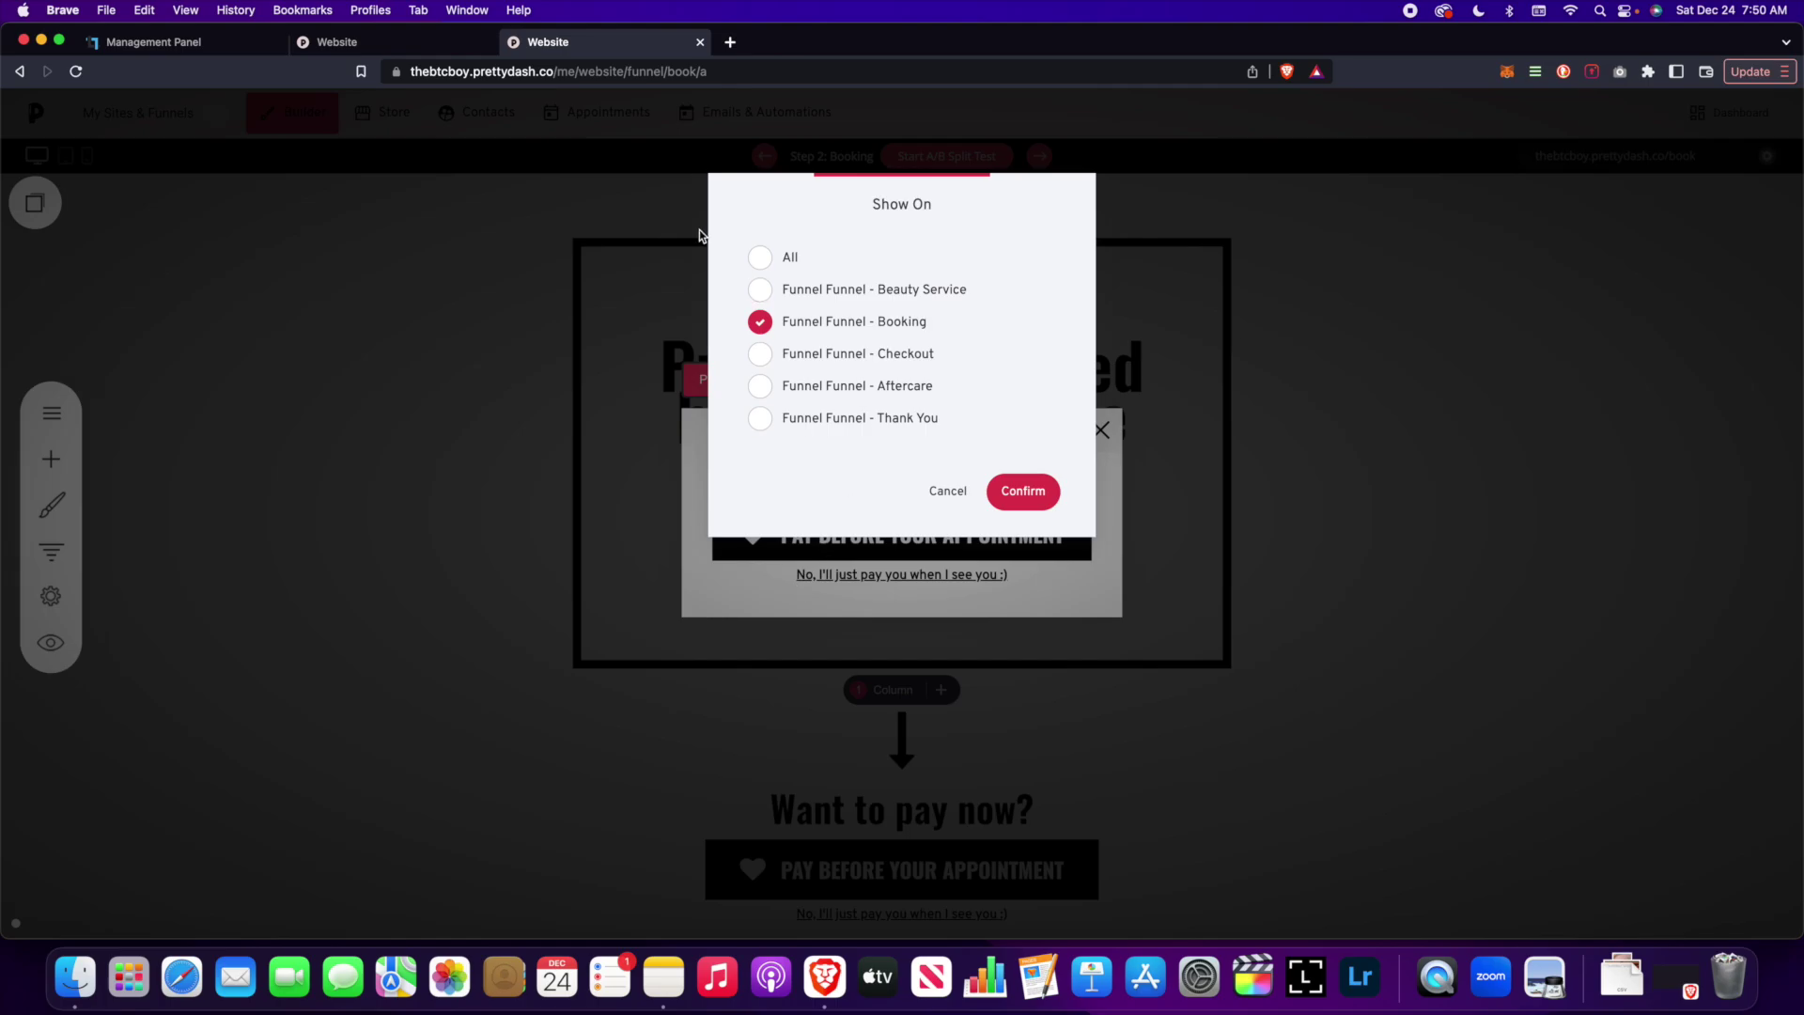
pyautogui.click(947, 490)
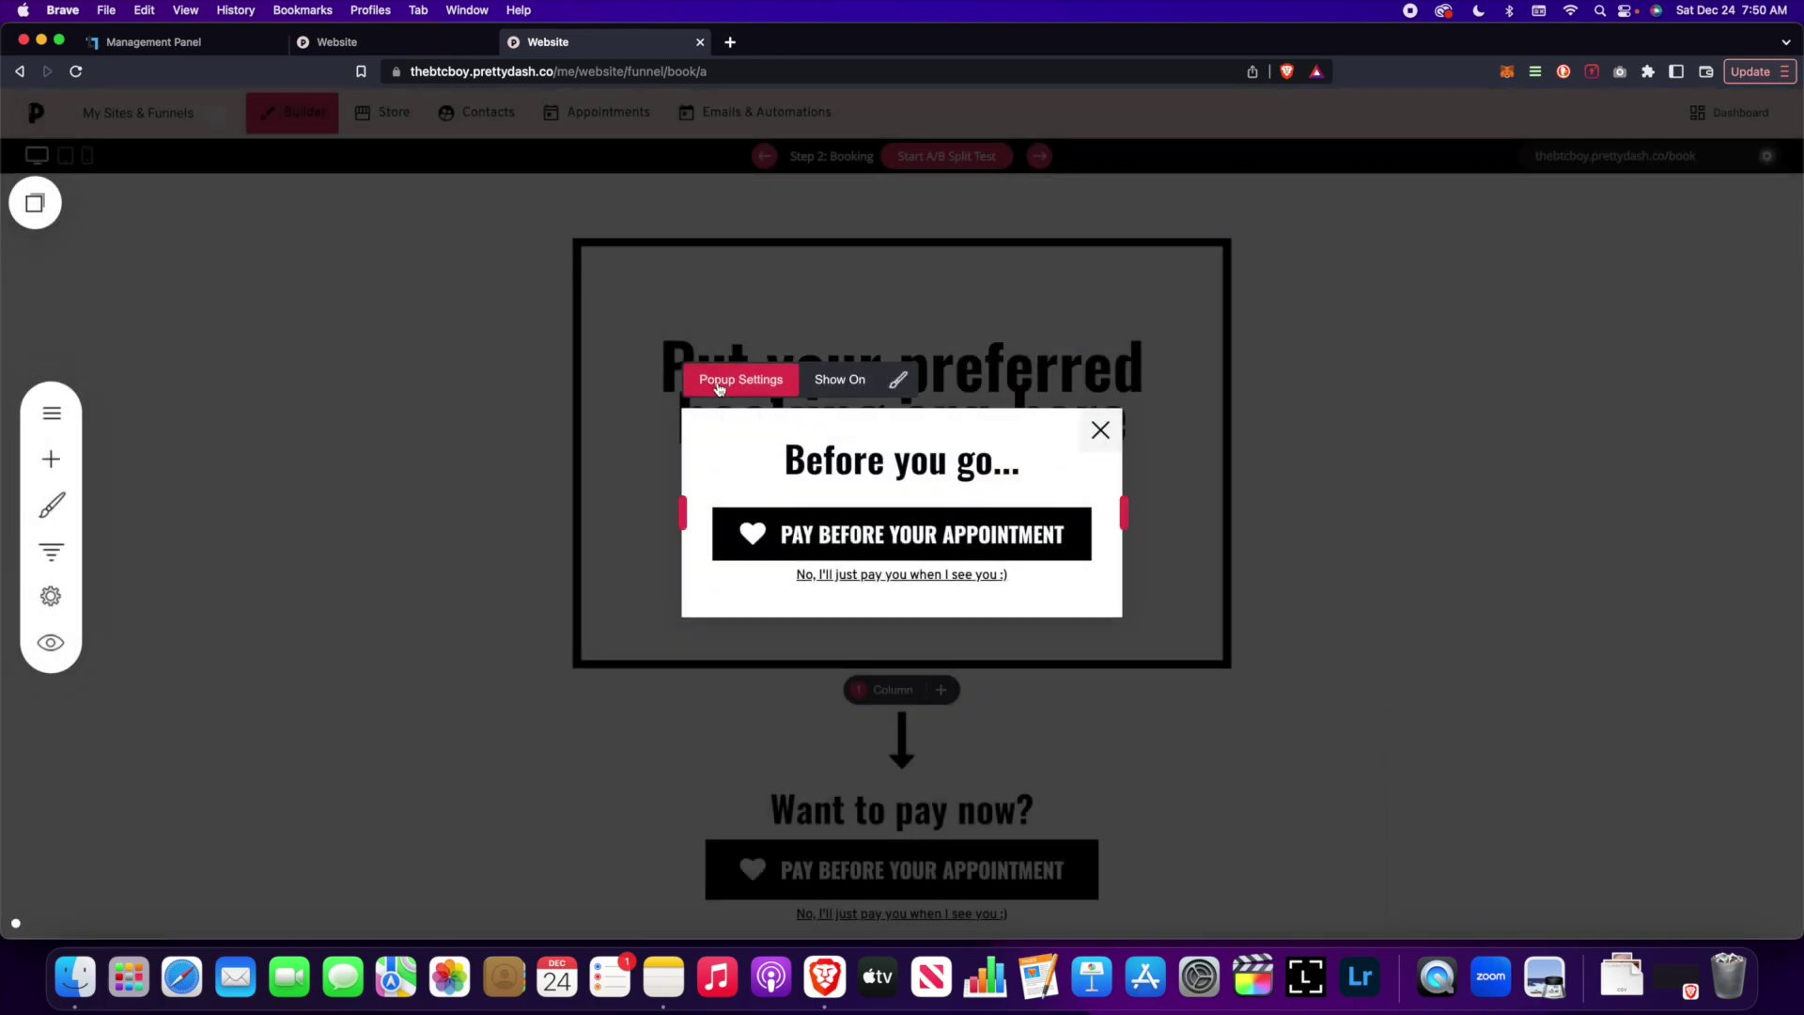
# Step: Review the Pay Now Popup's position and show options, save the popup and close it
pyautogui.click(718, 383)
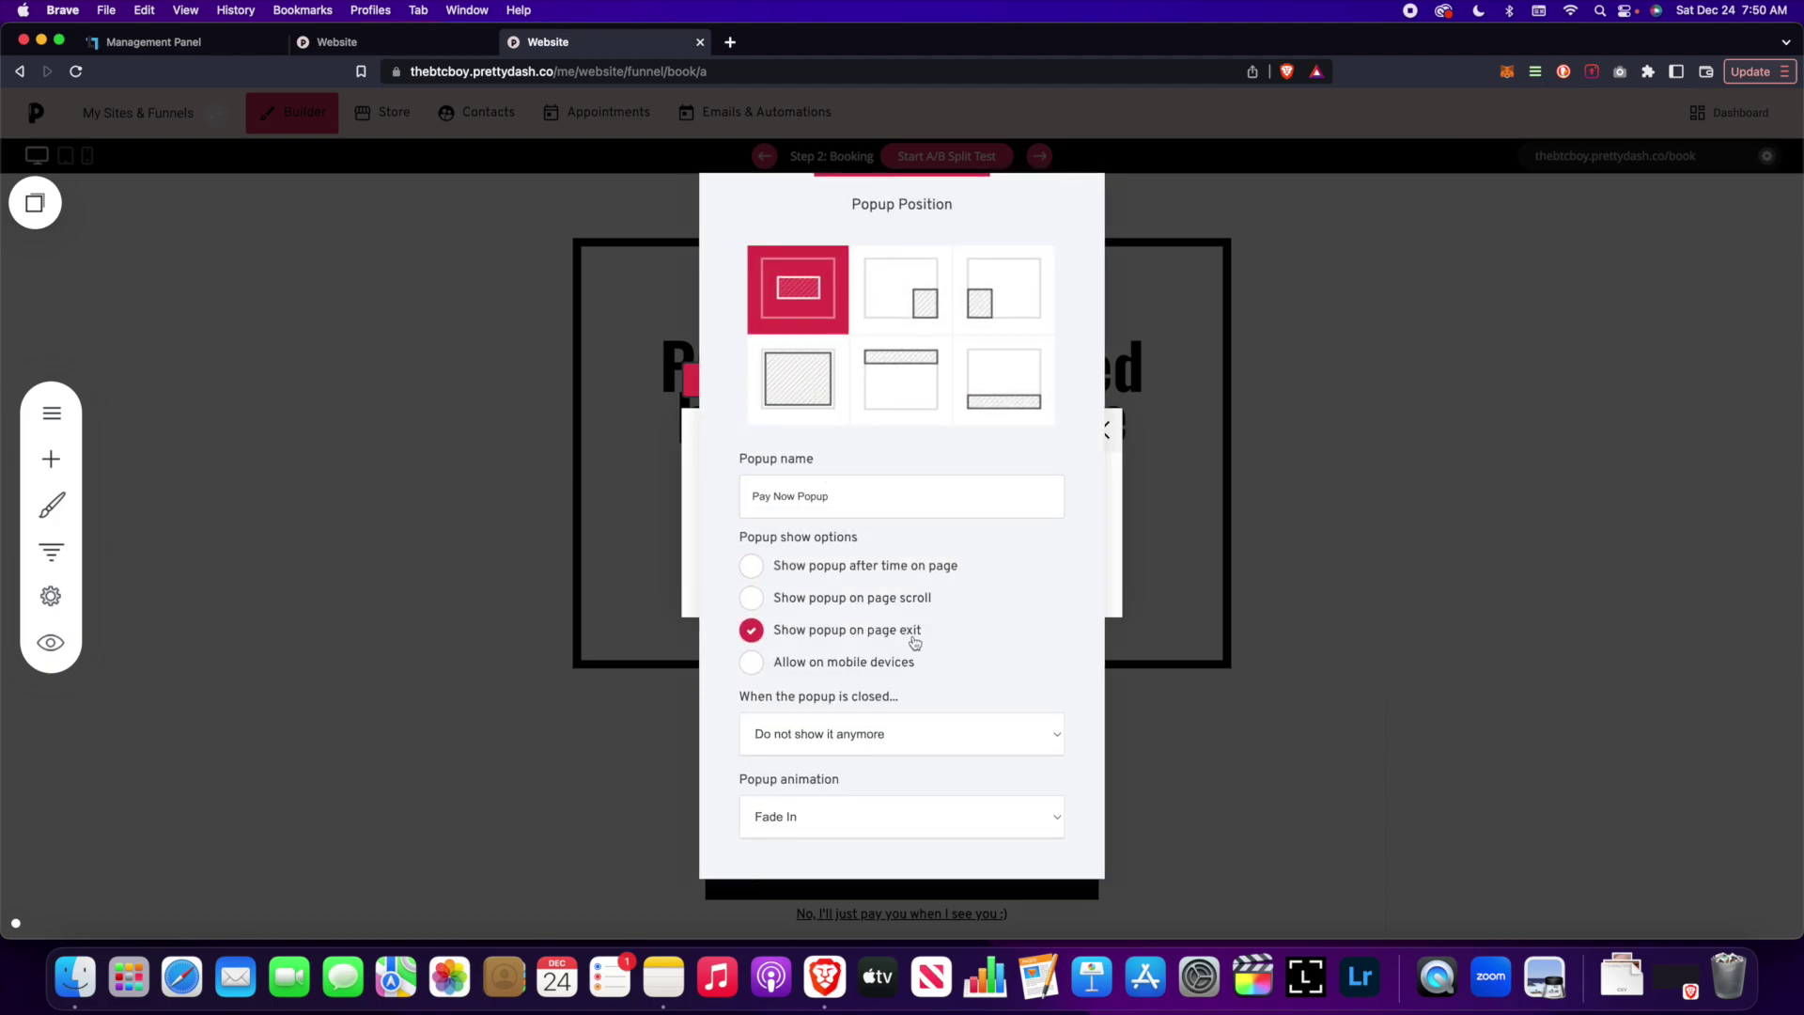
pyautogui.click(1340, 590)
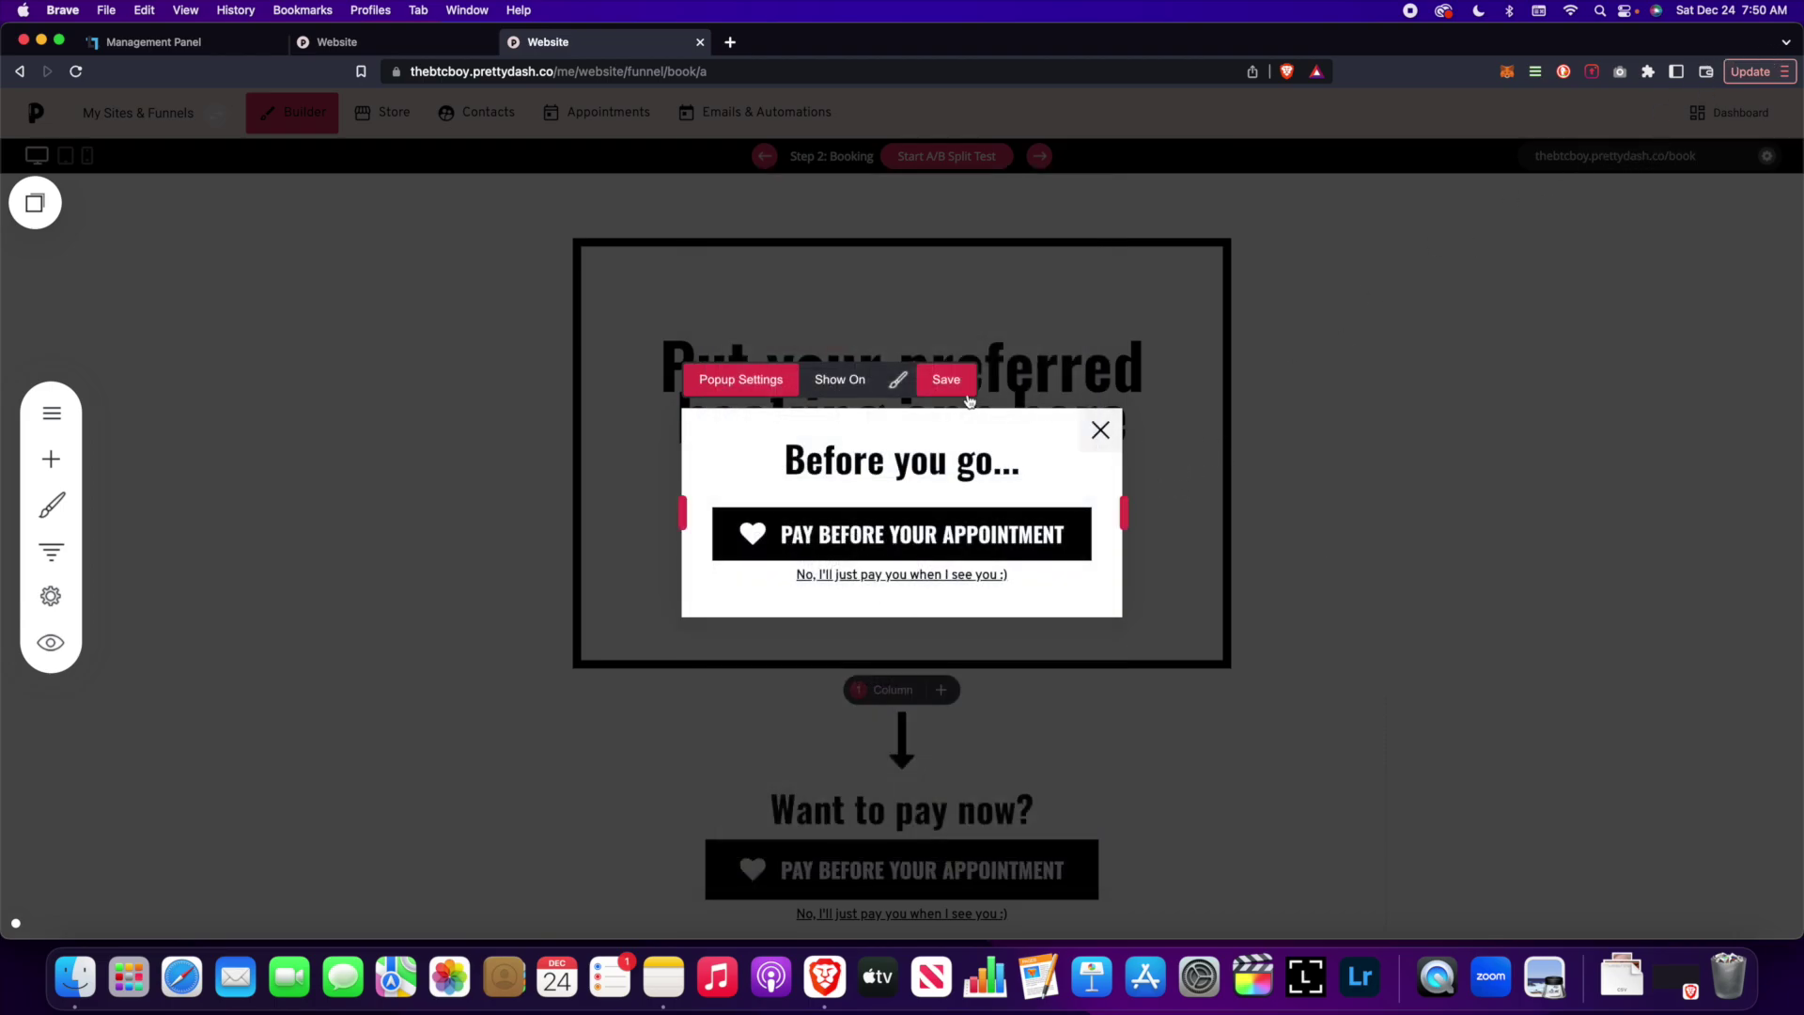
pyautogui.click(959, 383)
pyautogui.click(1100, 433)
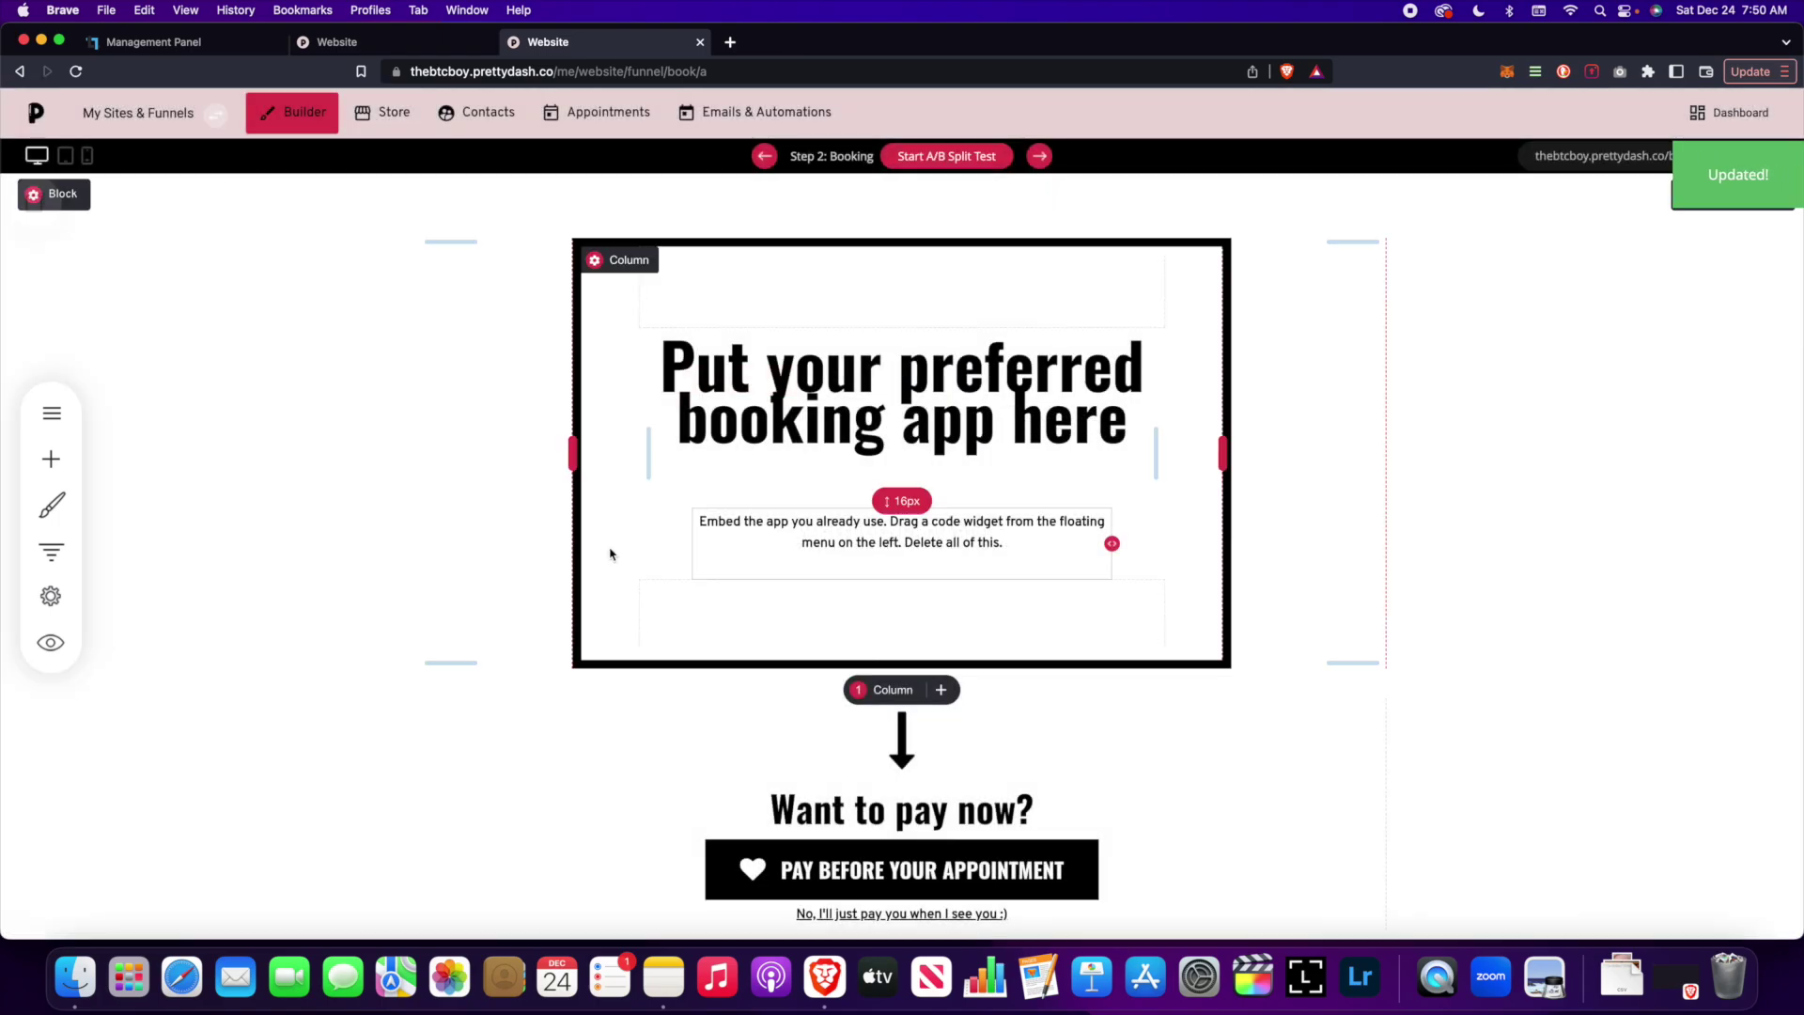
# Step: Open the Checkout step for editing from the funnel's step overview
pyautogui.scroll(-2, 431, 545)
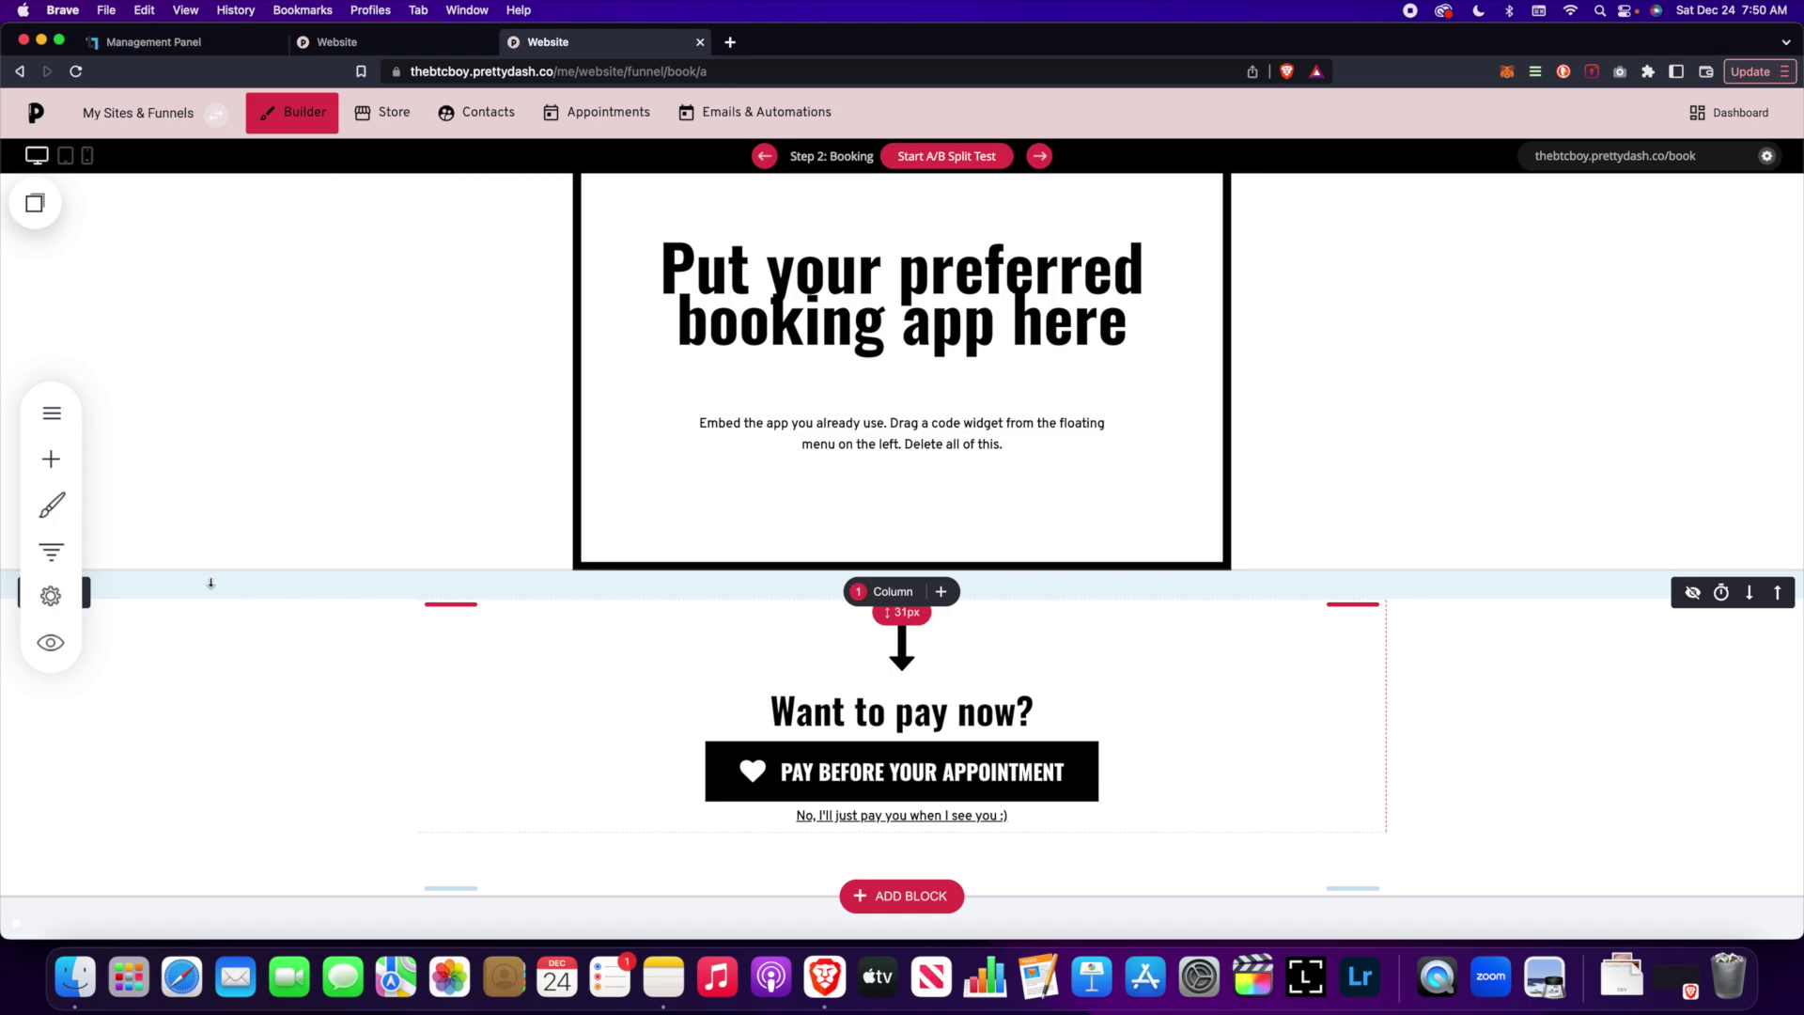
pyautogui.click(51, 551)
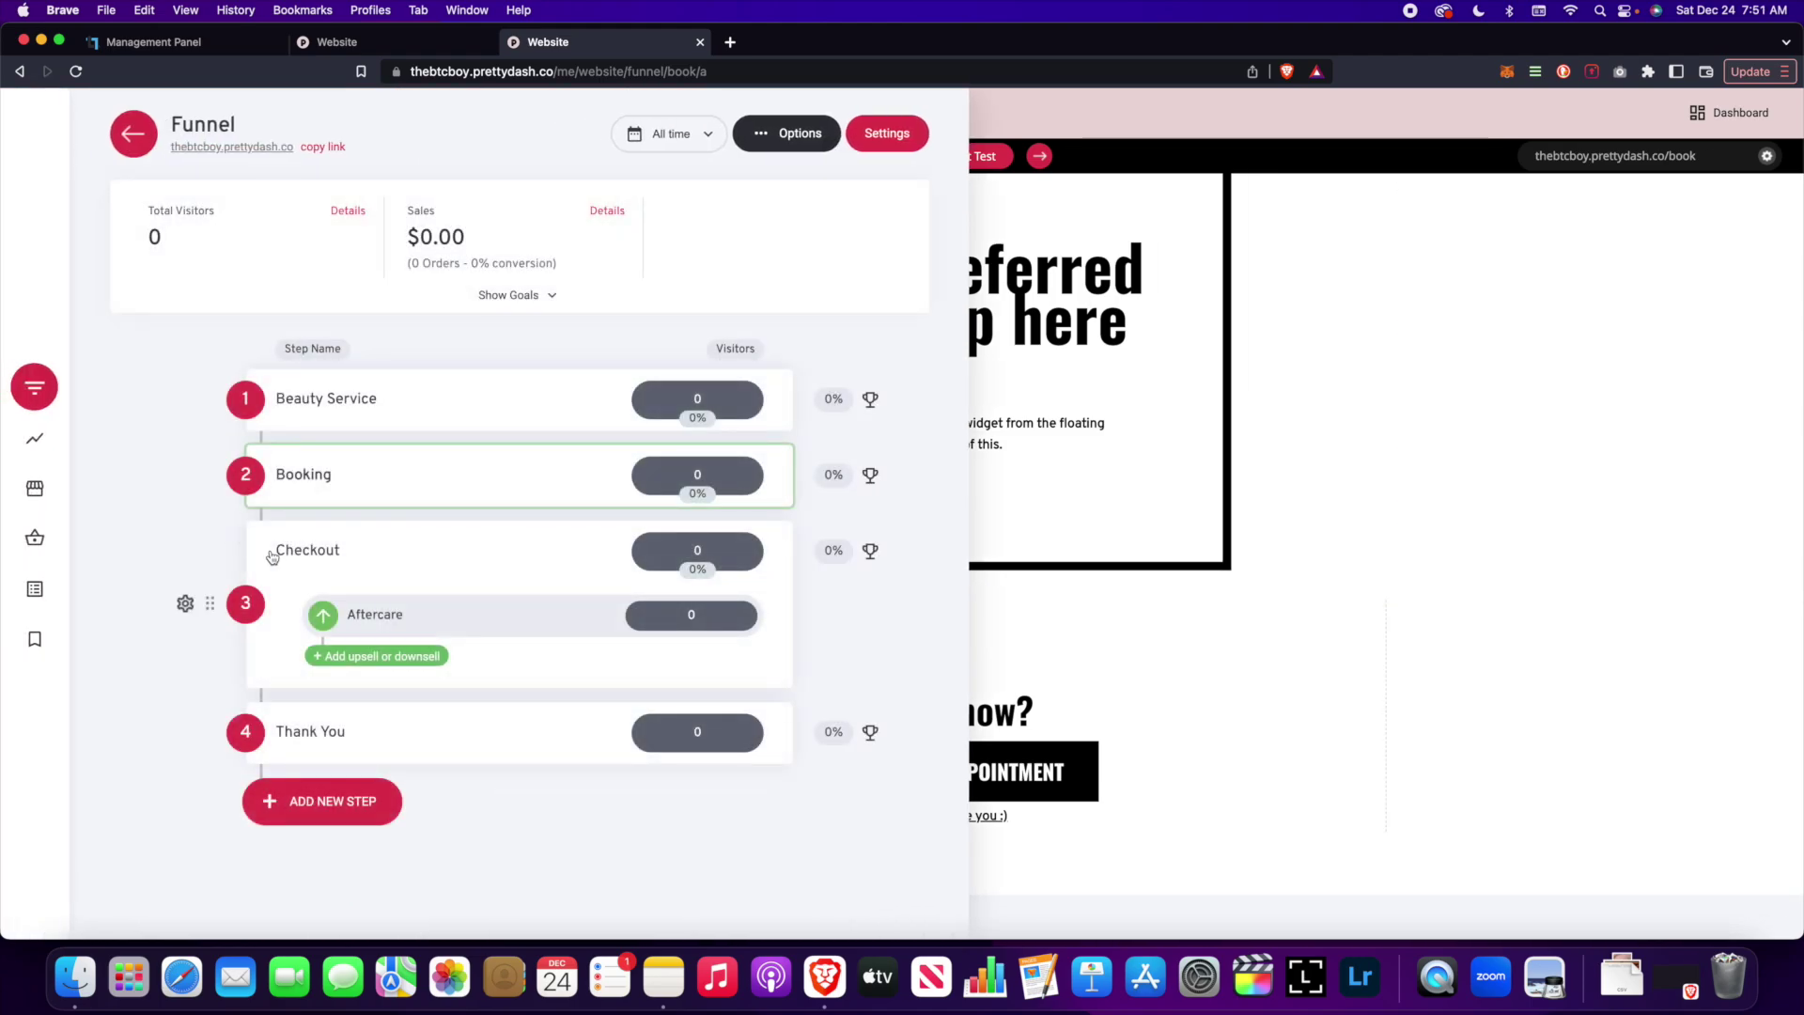
pyautogui.click(319, 556)
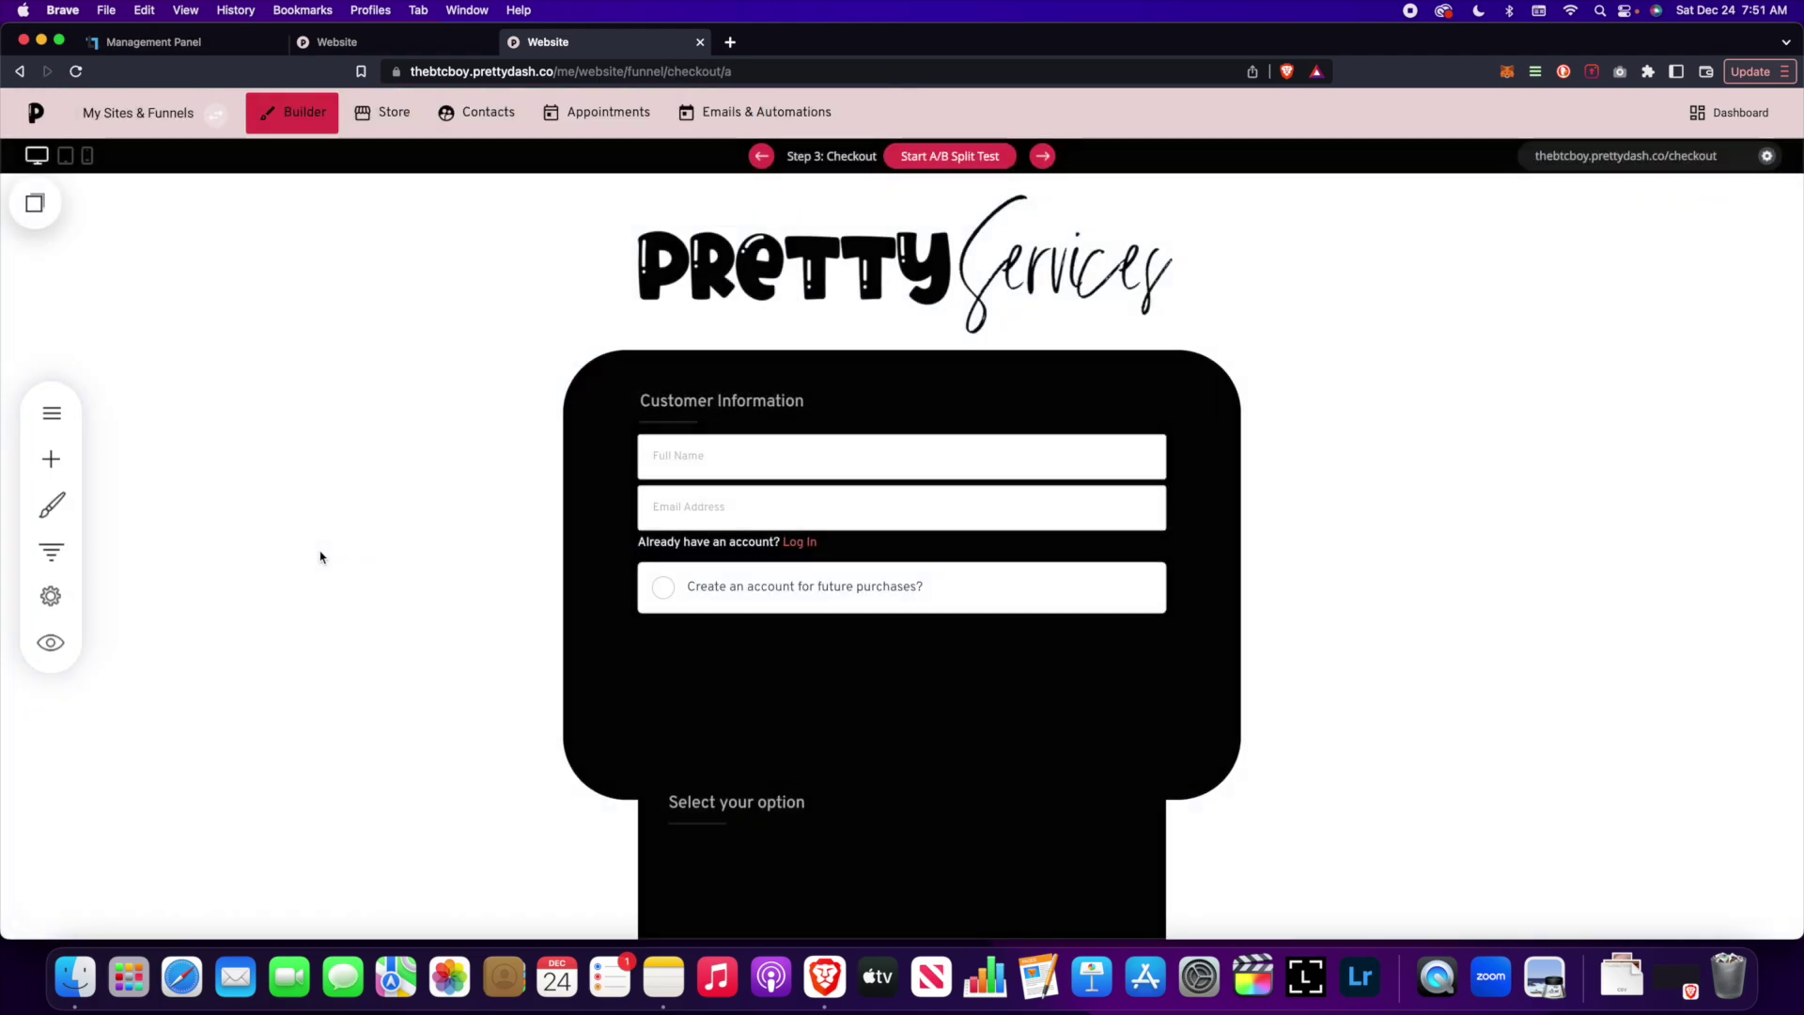
# Step: Examine the Checkout page from its customer information form and payment method down to the order summary and completion button
pyautogui.click(47, 472)
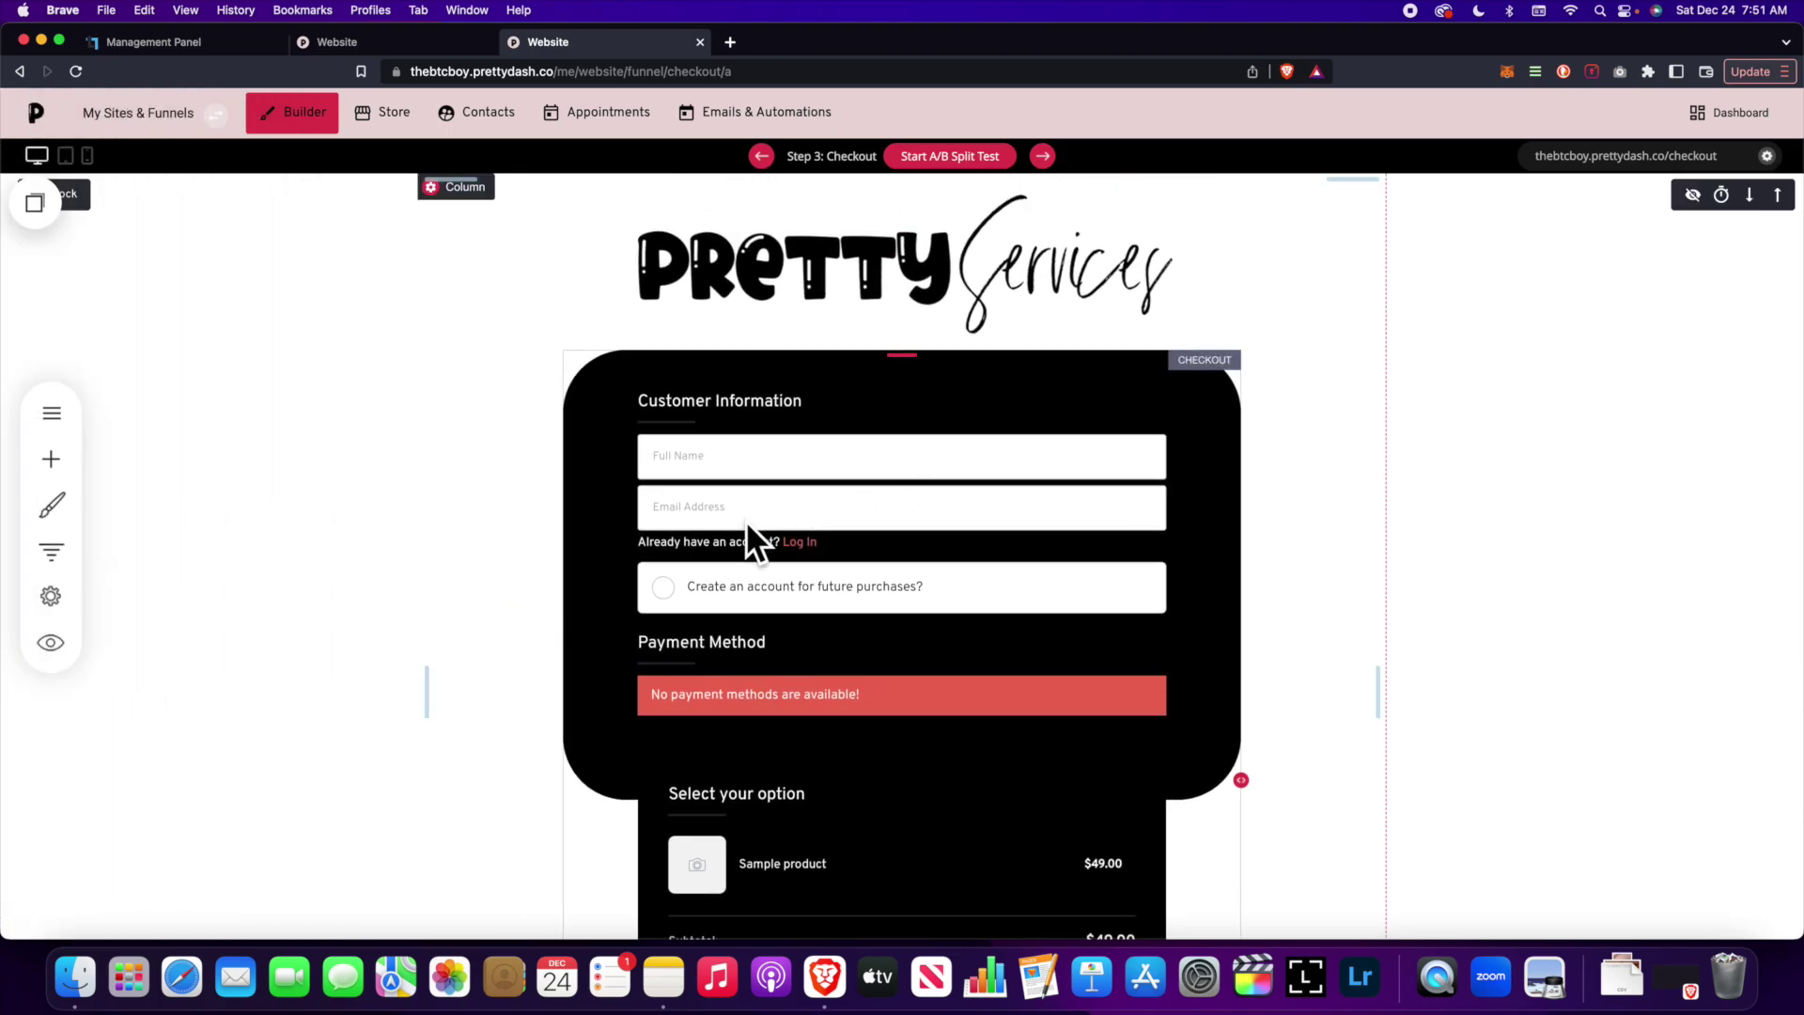
pyautogui.scroll(-5, 752, 521)
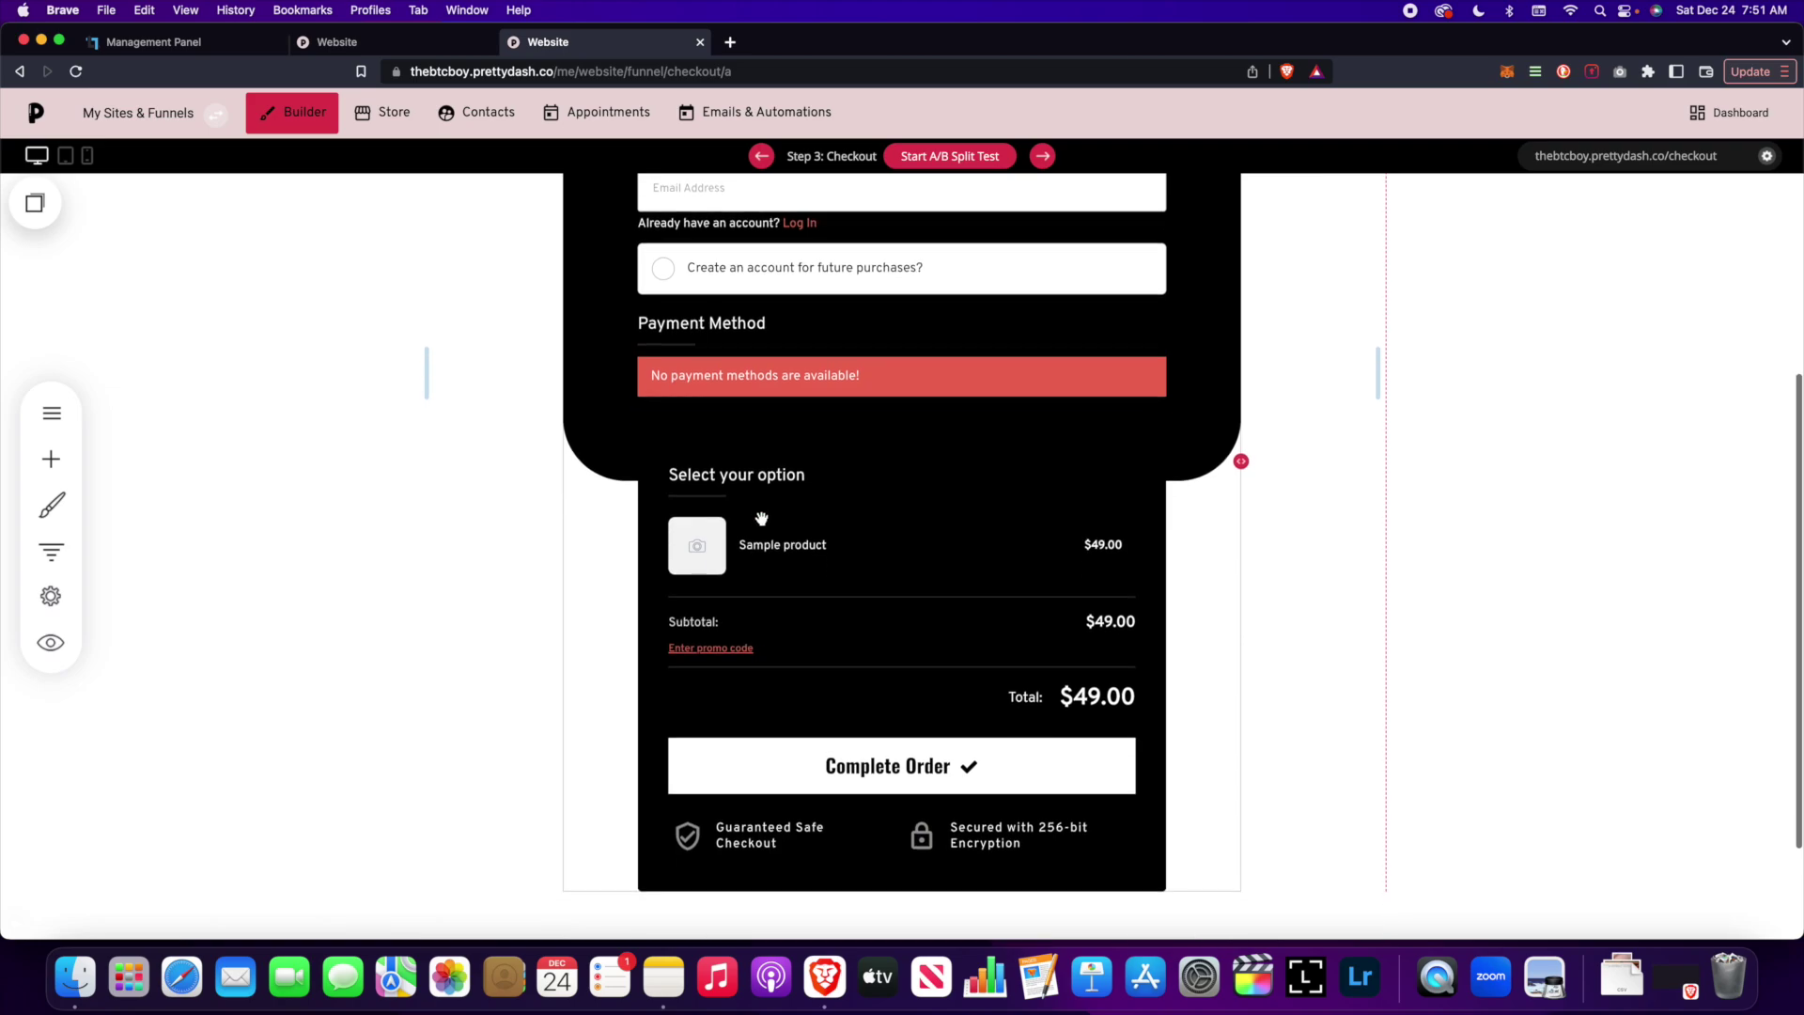
pyautogui.scroll(-2, 762, 519)
pyautogui.scroll(6, 763, 519)
pyautogui.scroll(-4, 763, 521)
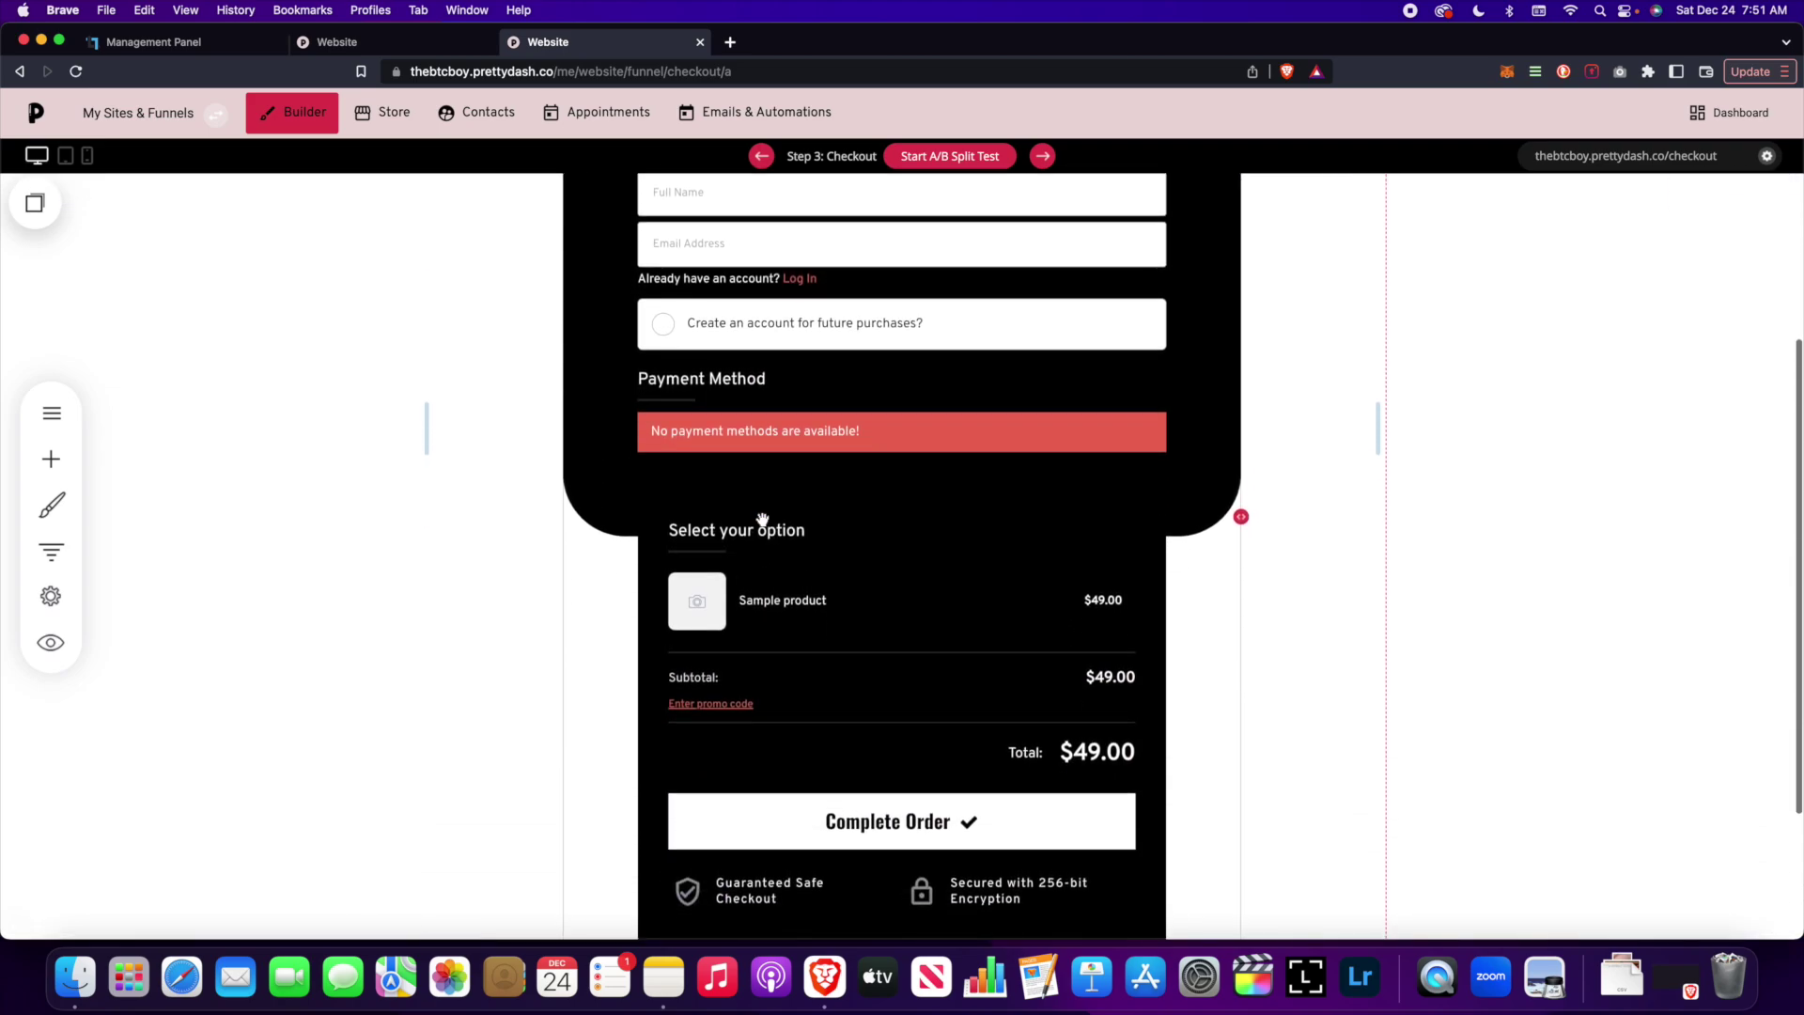
pyautogui.scroll(2, 762, 519)
pyautogui.scroll(-3, 715, 525)
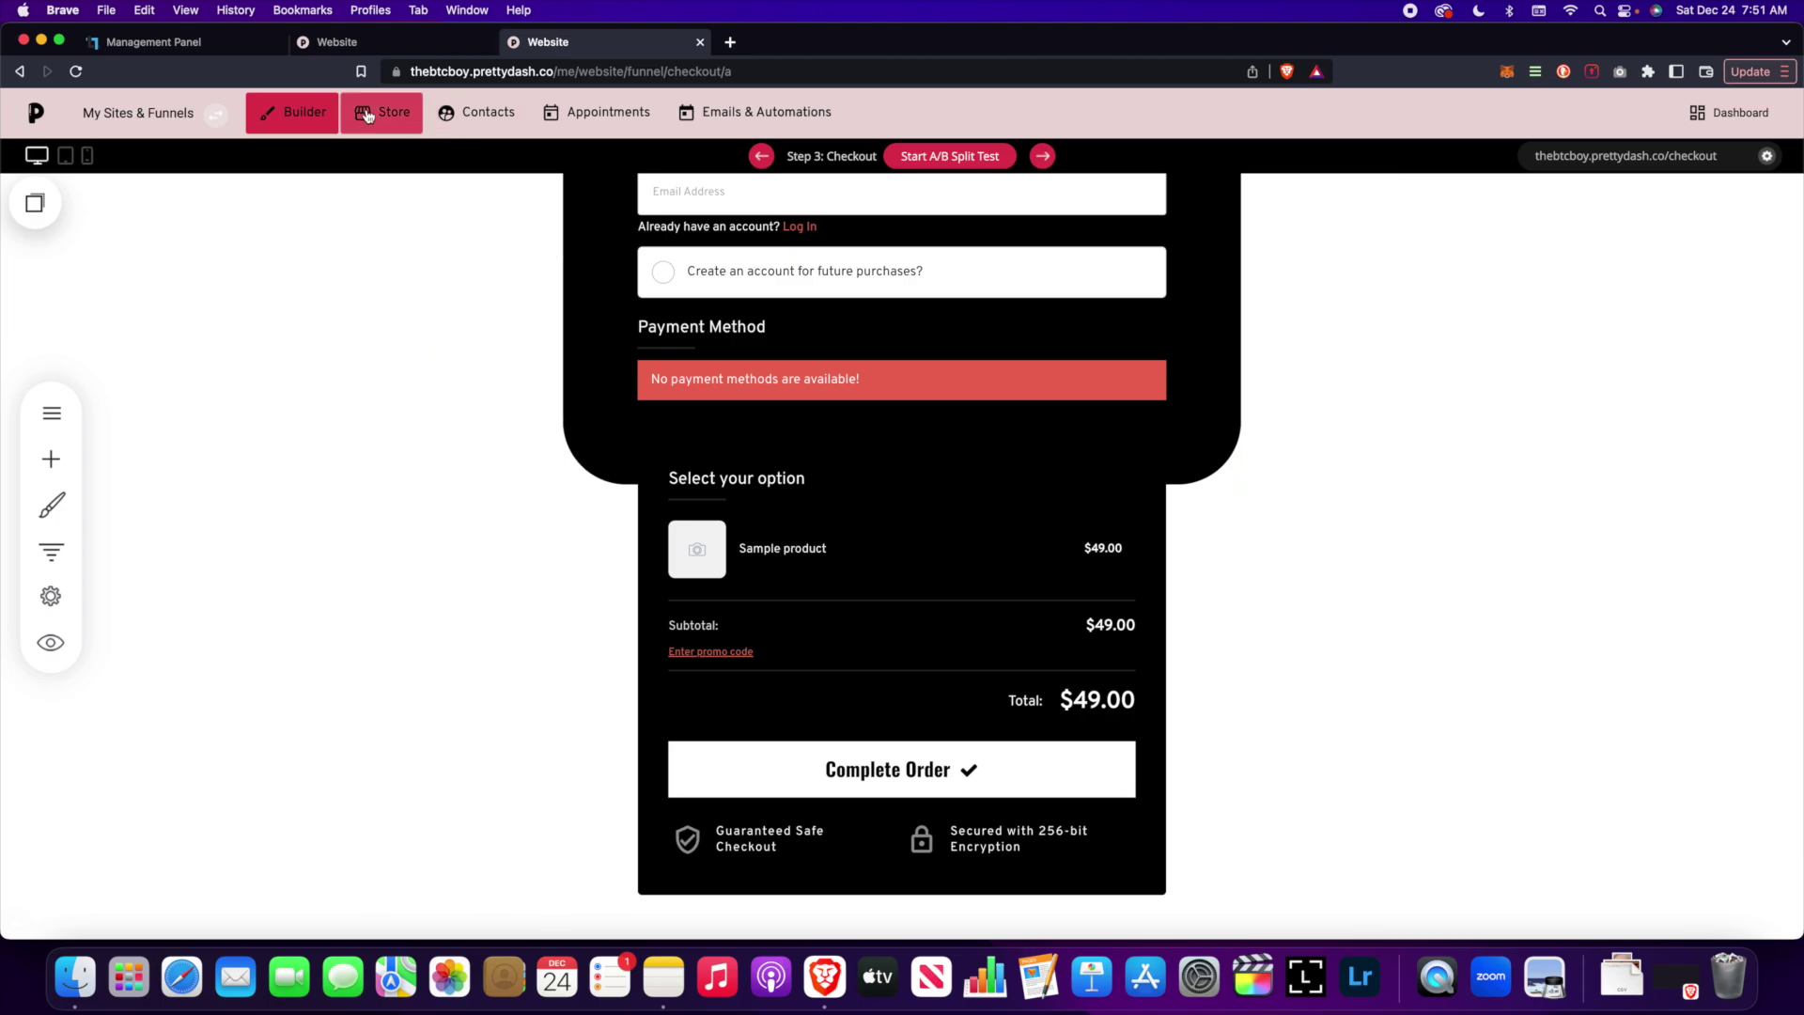
pyautogui.scroll(2, 809, 522)
pyautogui.scroll(1, 808, 522)
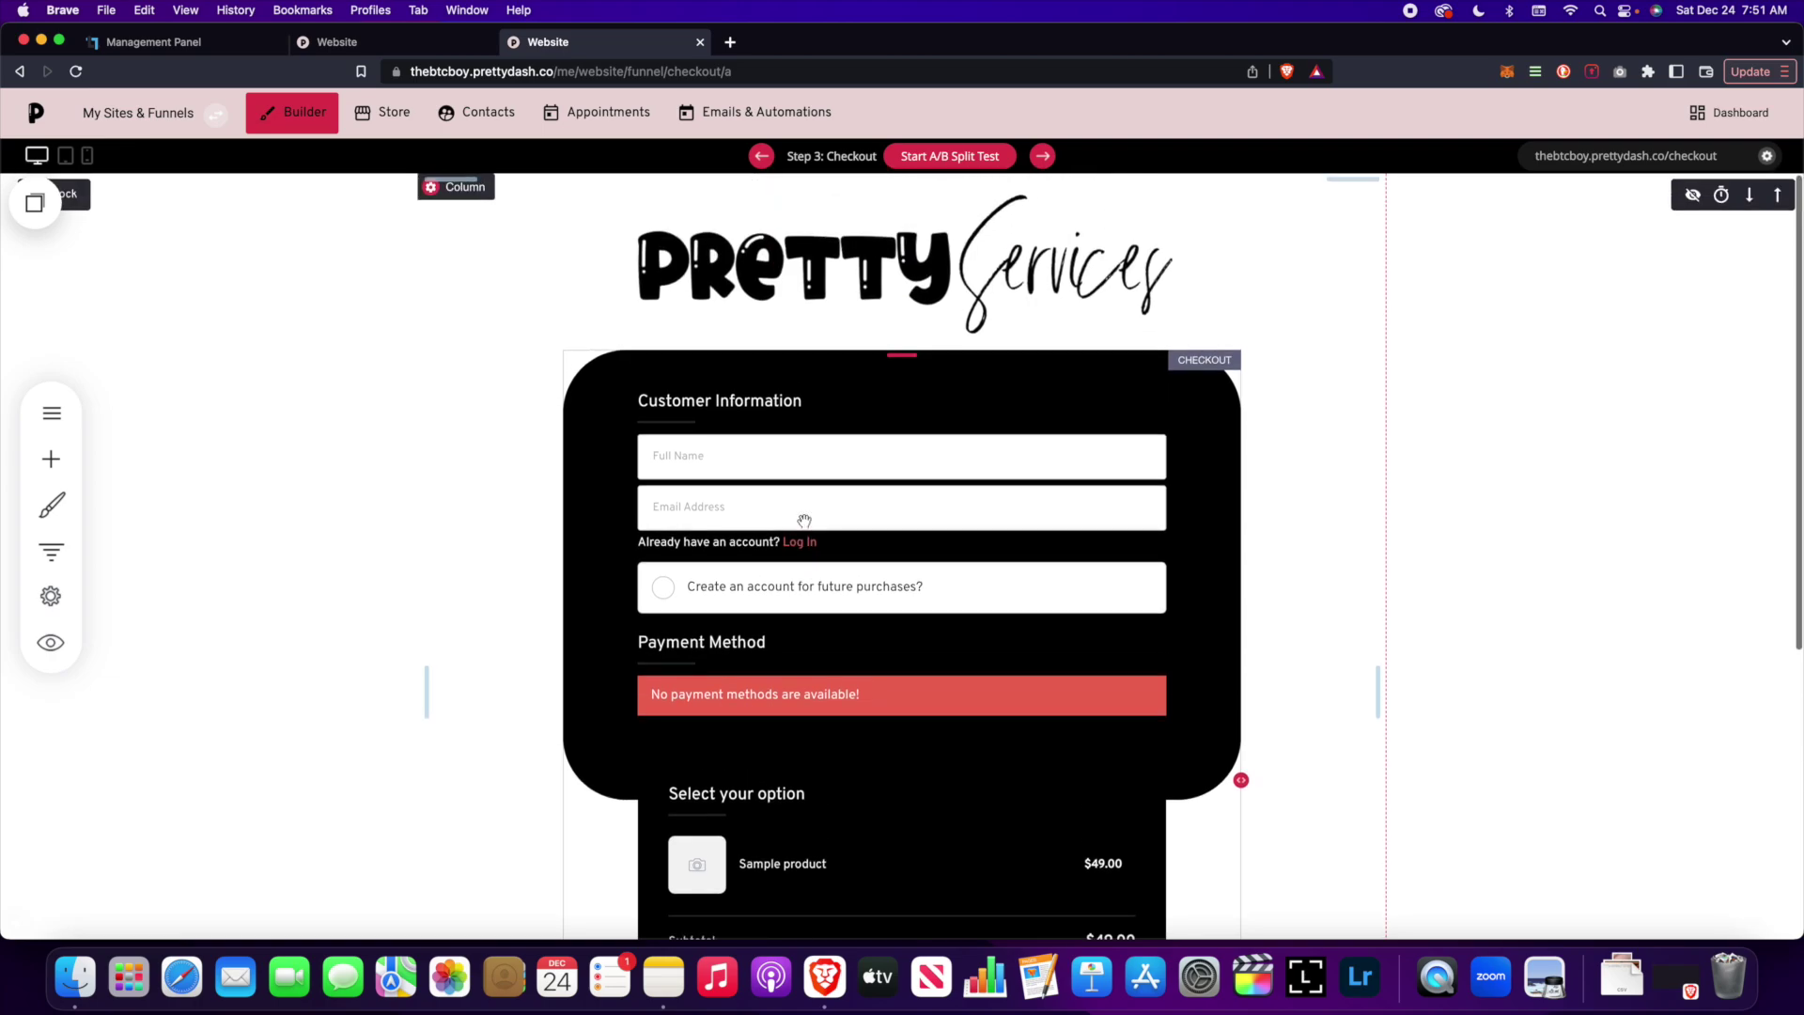
# Step: Check the checkout form's product settings and the selection of main products, without choosing any product
pyautogui.click(604, 327)
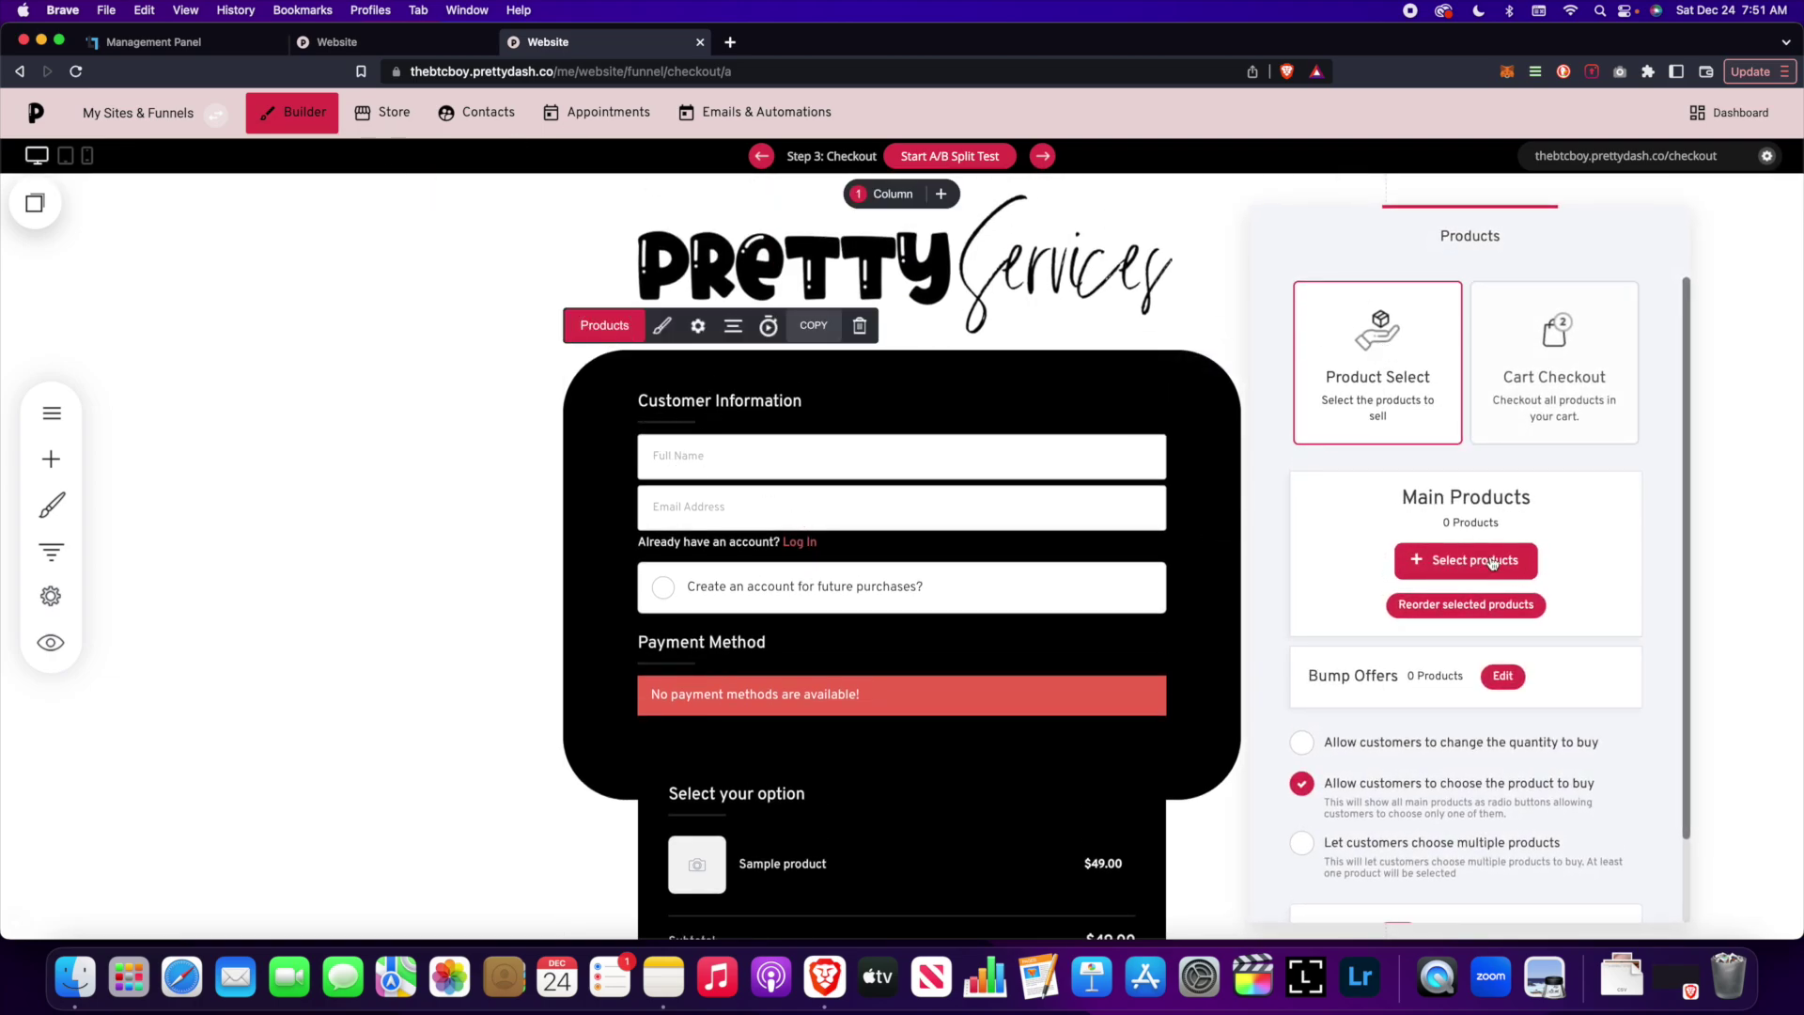
pyautogui.click(1462, 561)
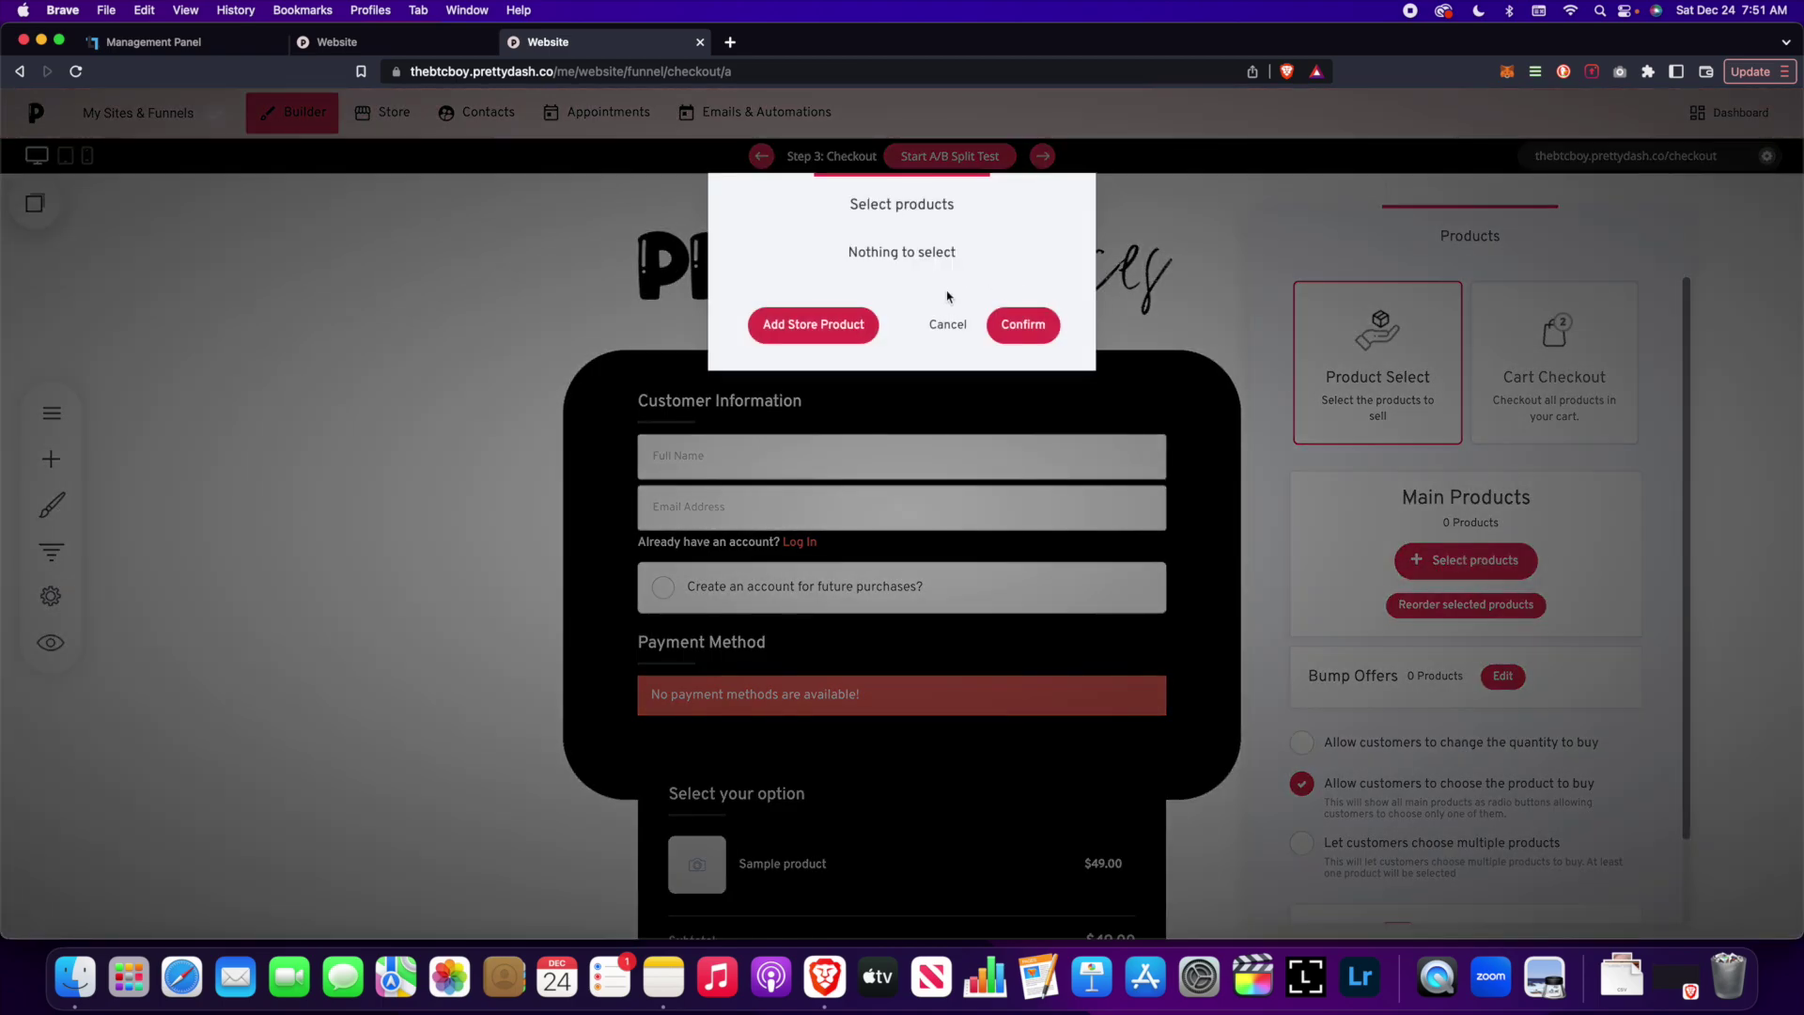
pyautogui.click(945, 322)
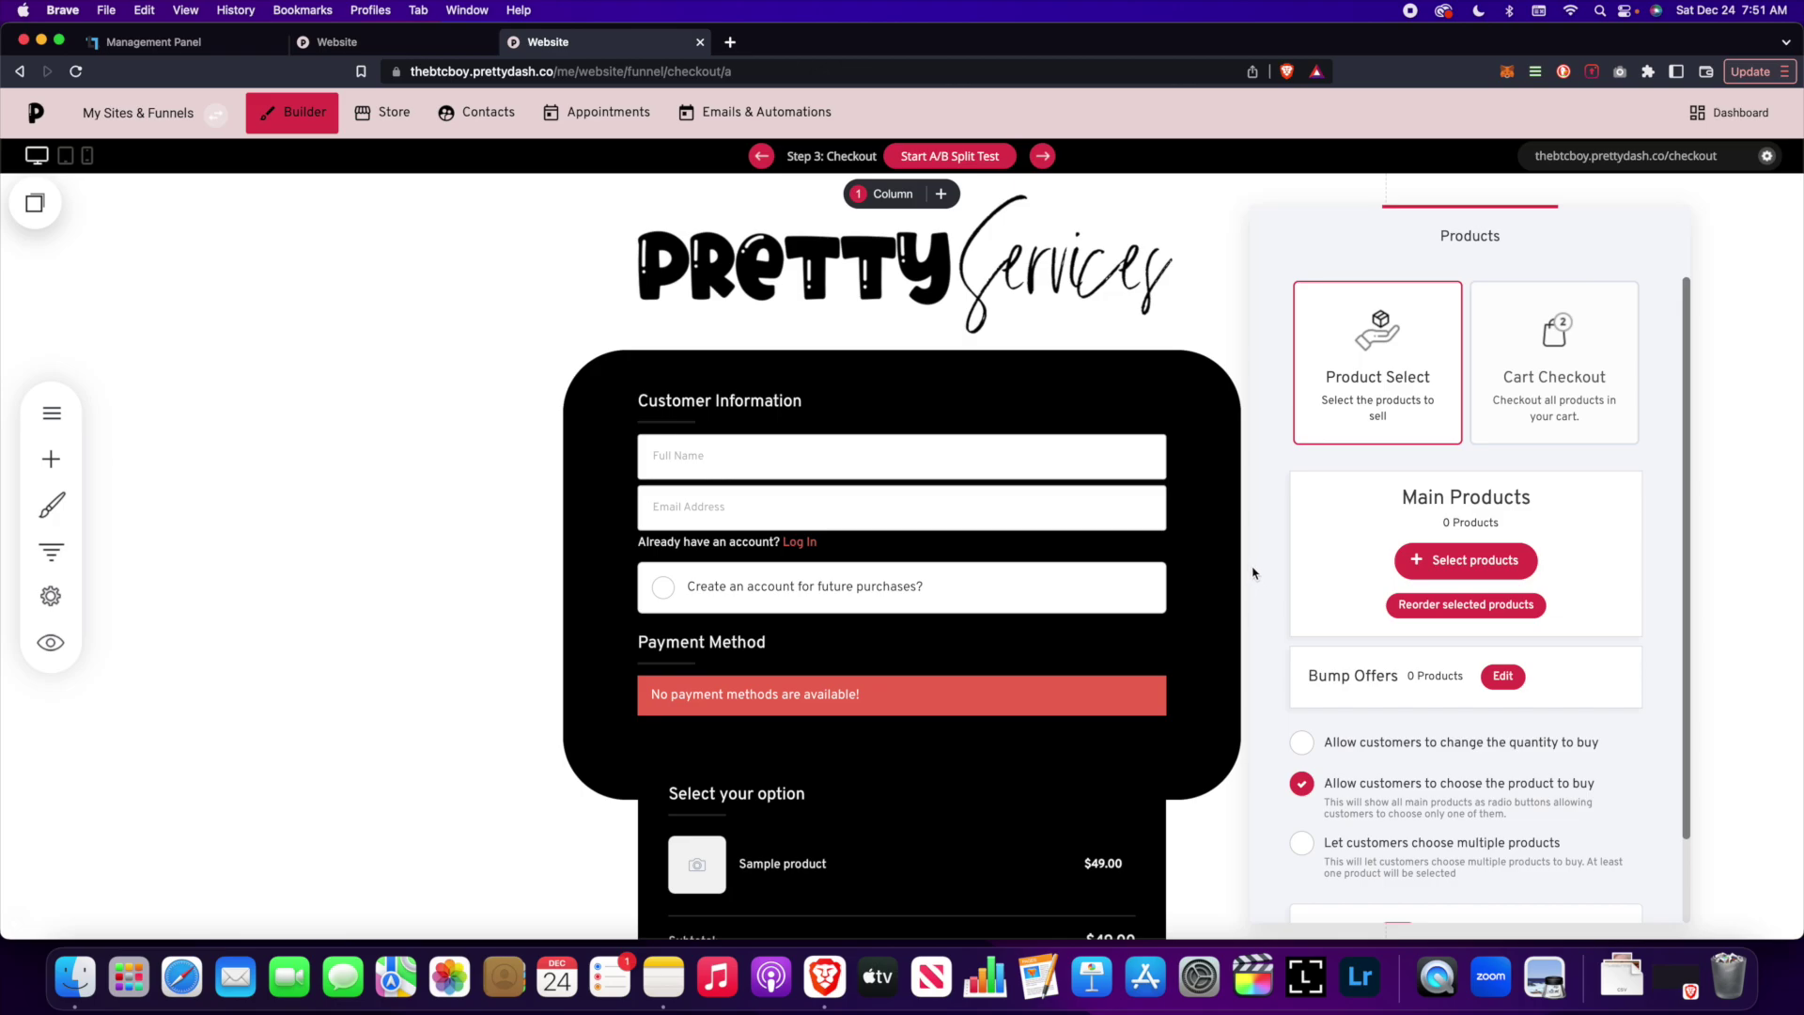
pyautogui.click(1014, 516)
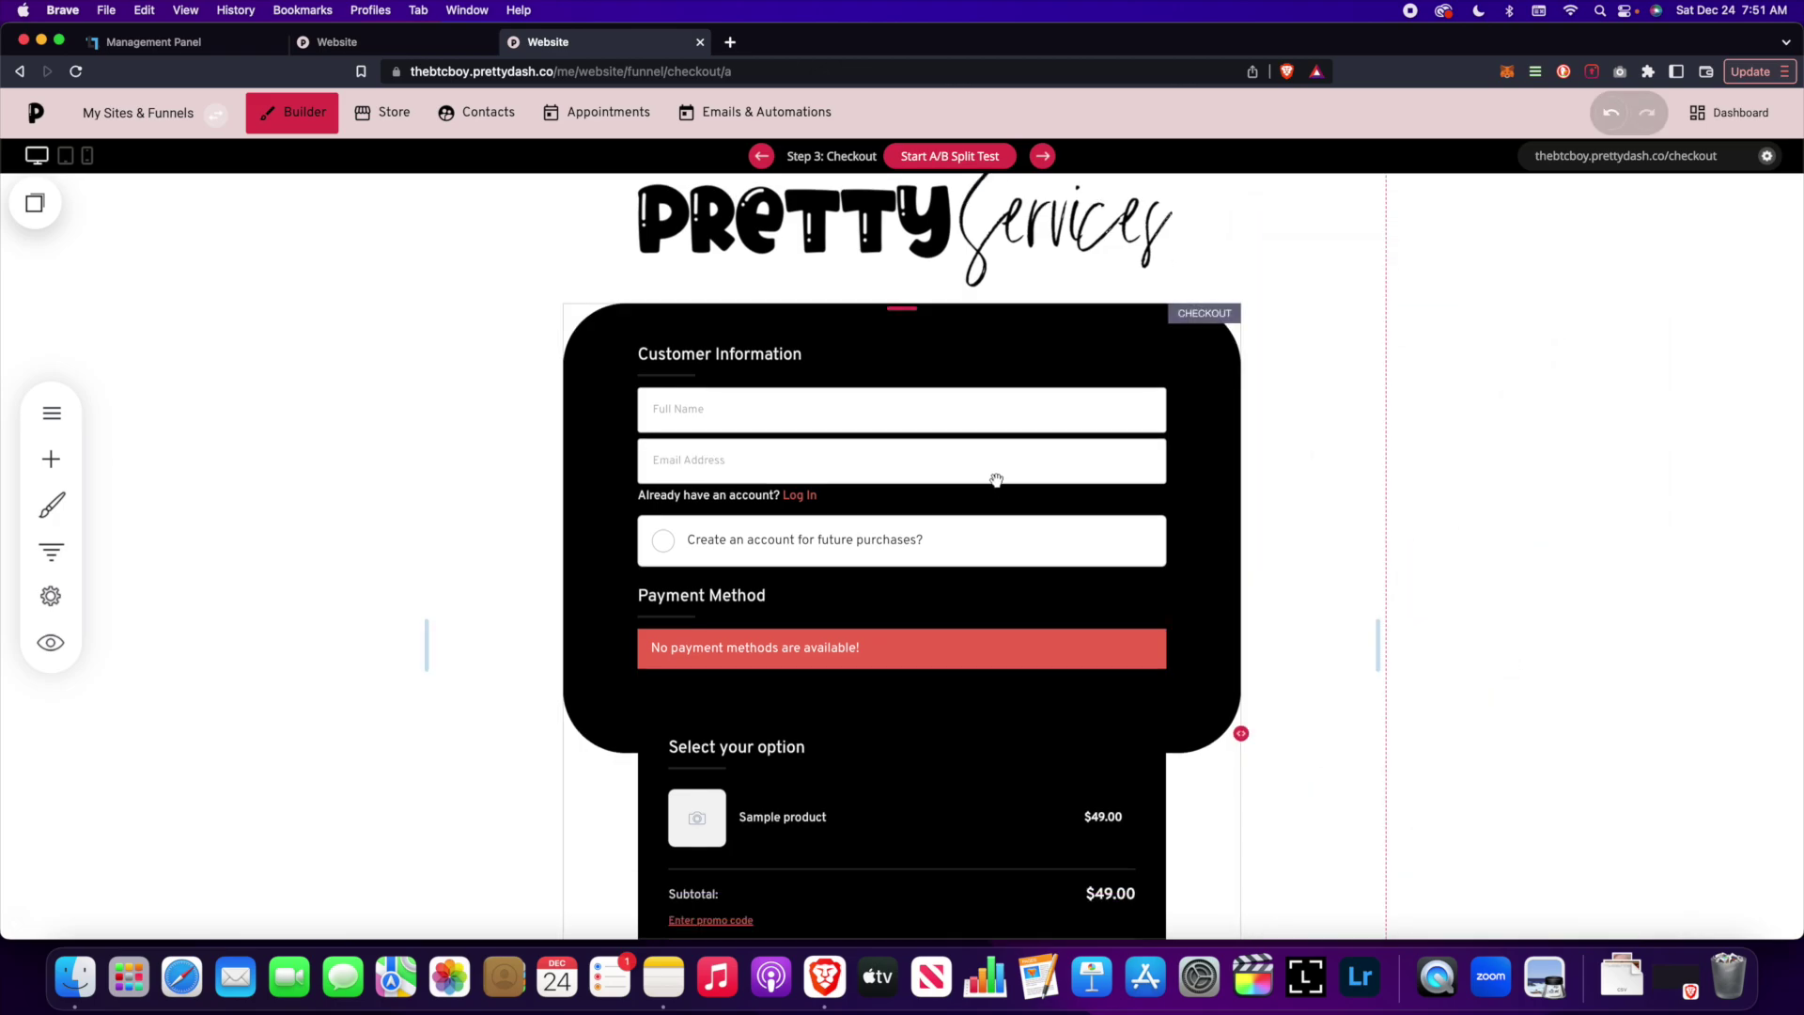
pyautogui.scroll(1, 979, 469)
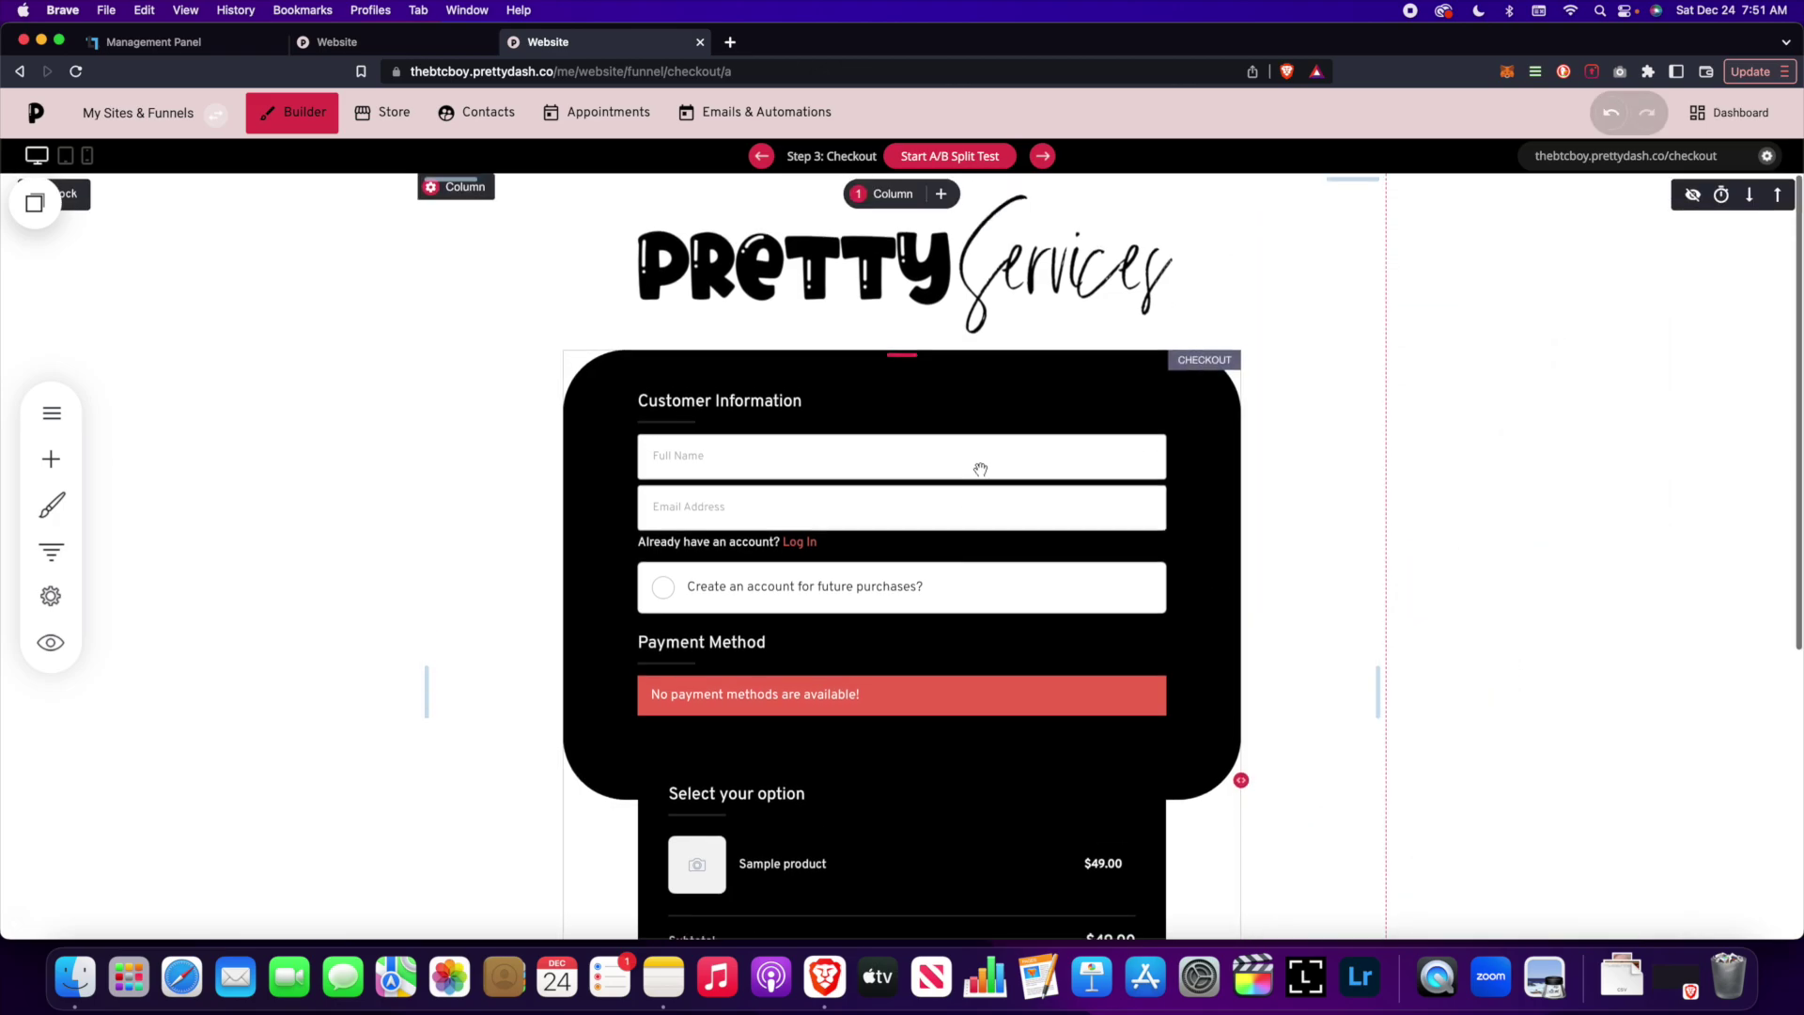
# Step: Open the Aftercare upsell page under the Checkout step from the funnel overview and look it over down to its decline link
pyautogui.click(65, 558)
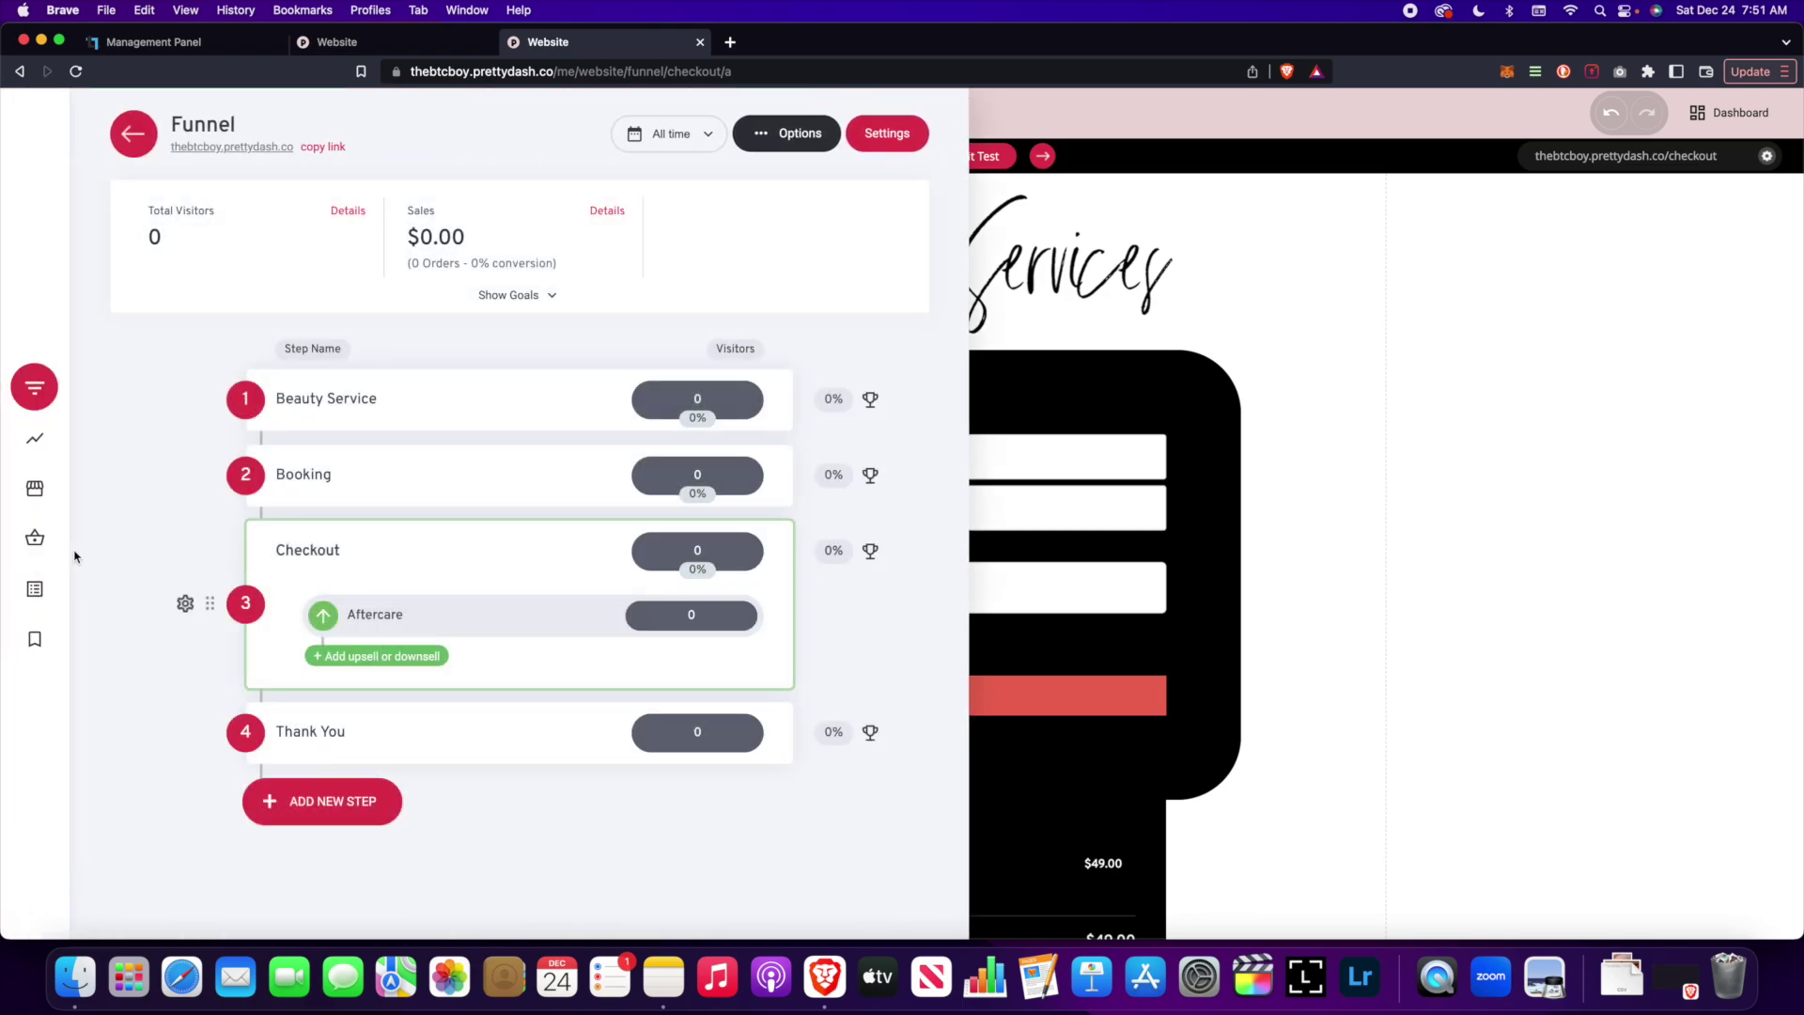
pyautogui.click(1248, 426)
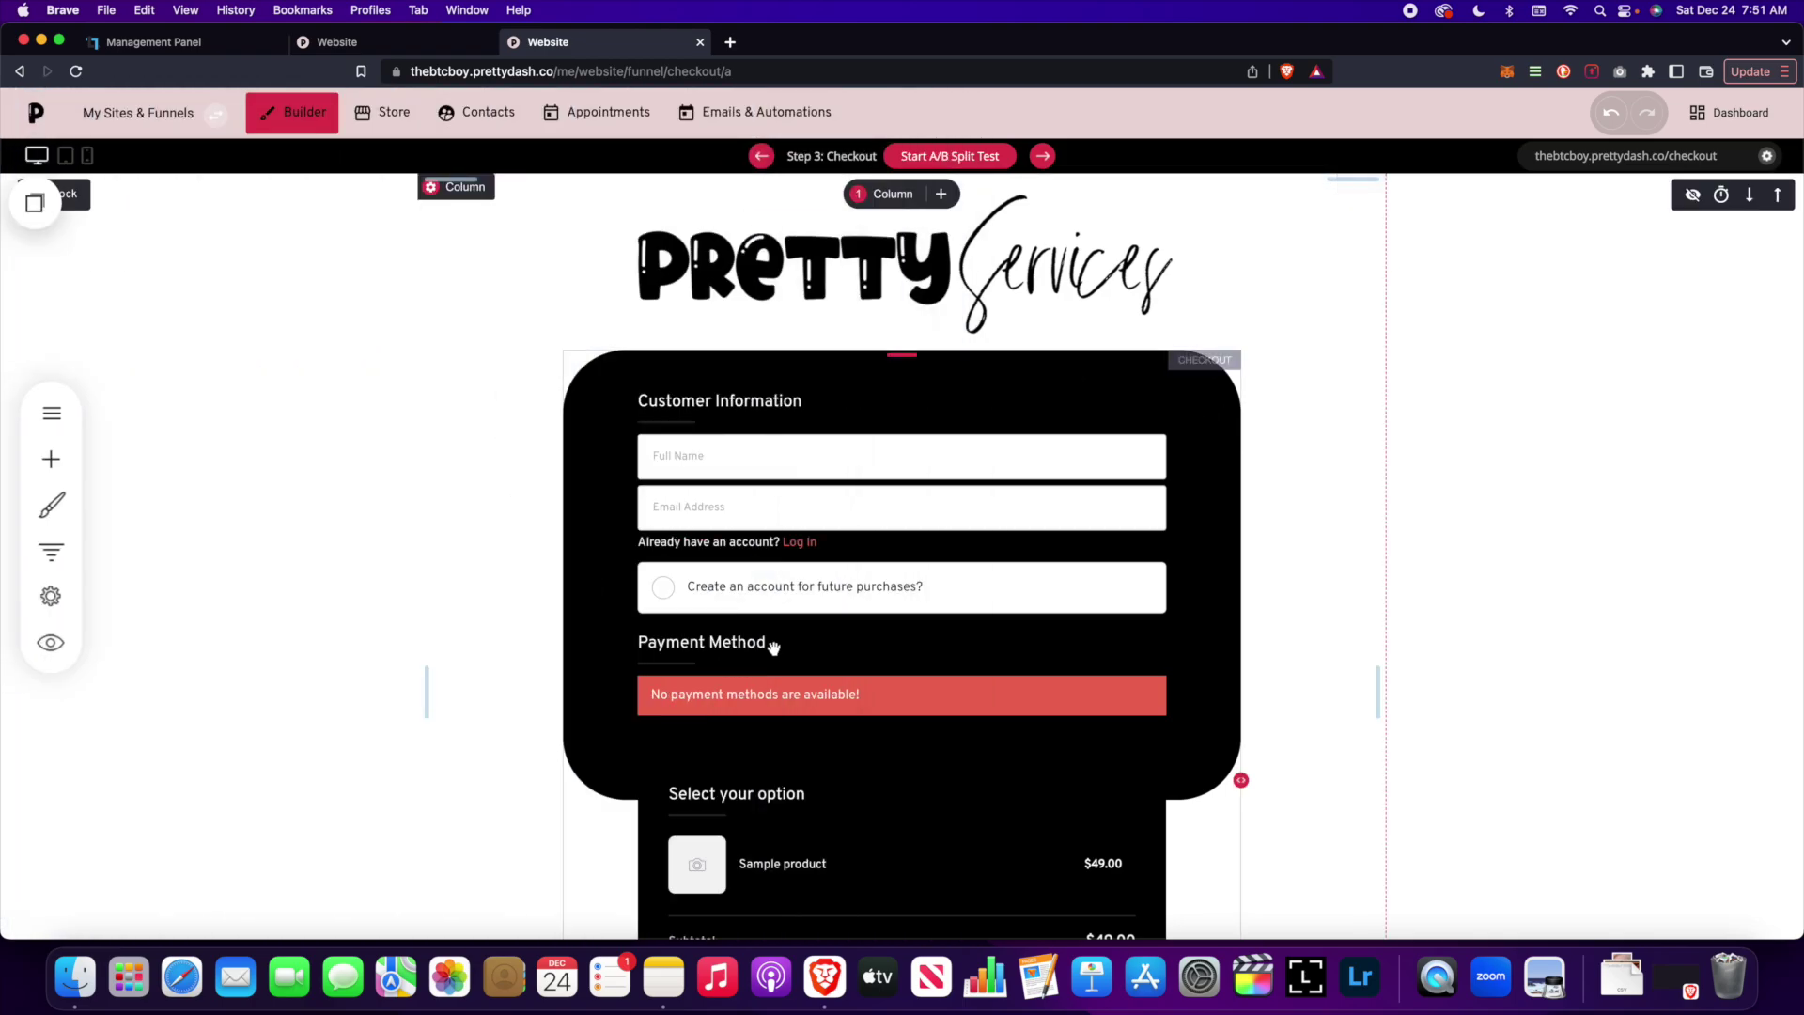
pyautogui.click(51, 552)
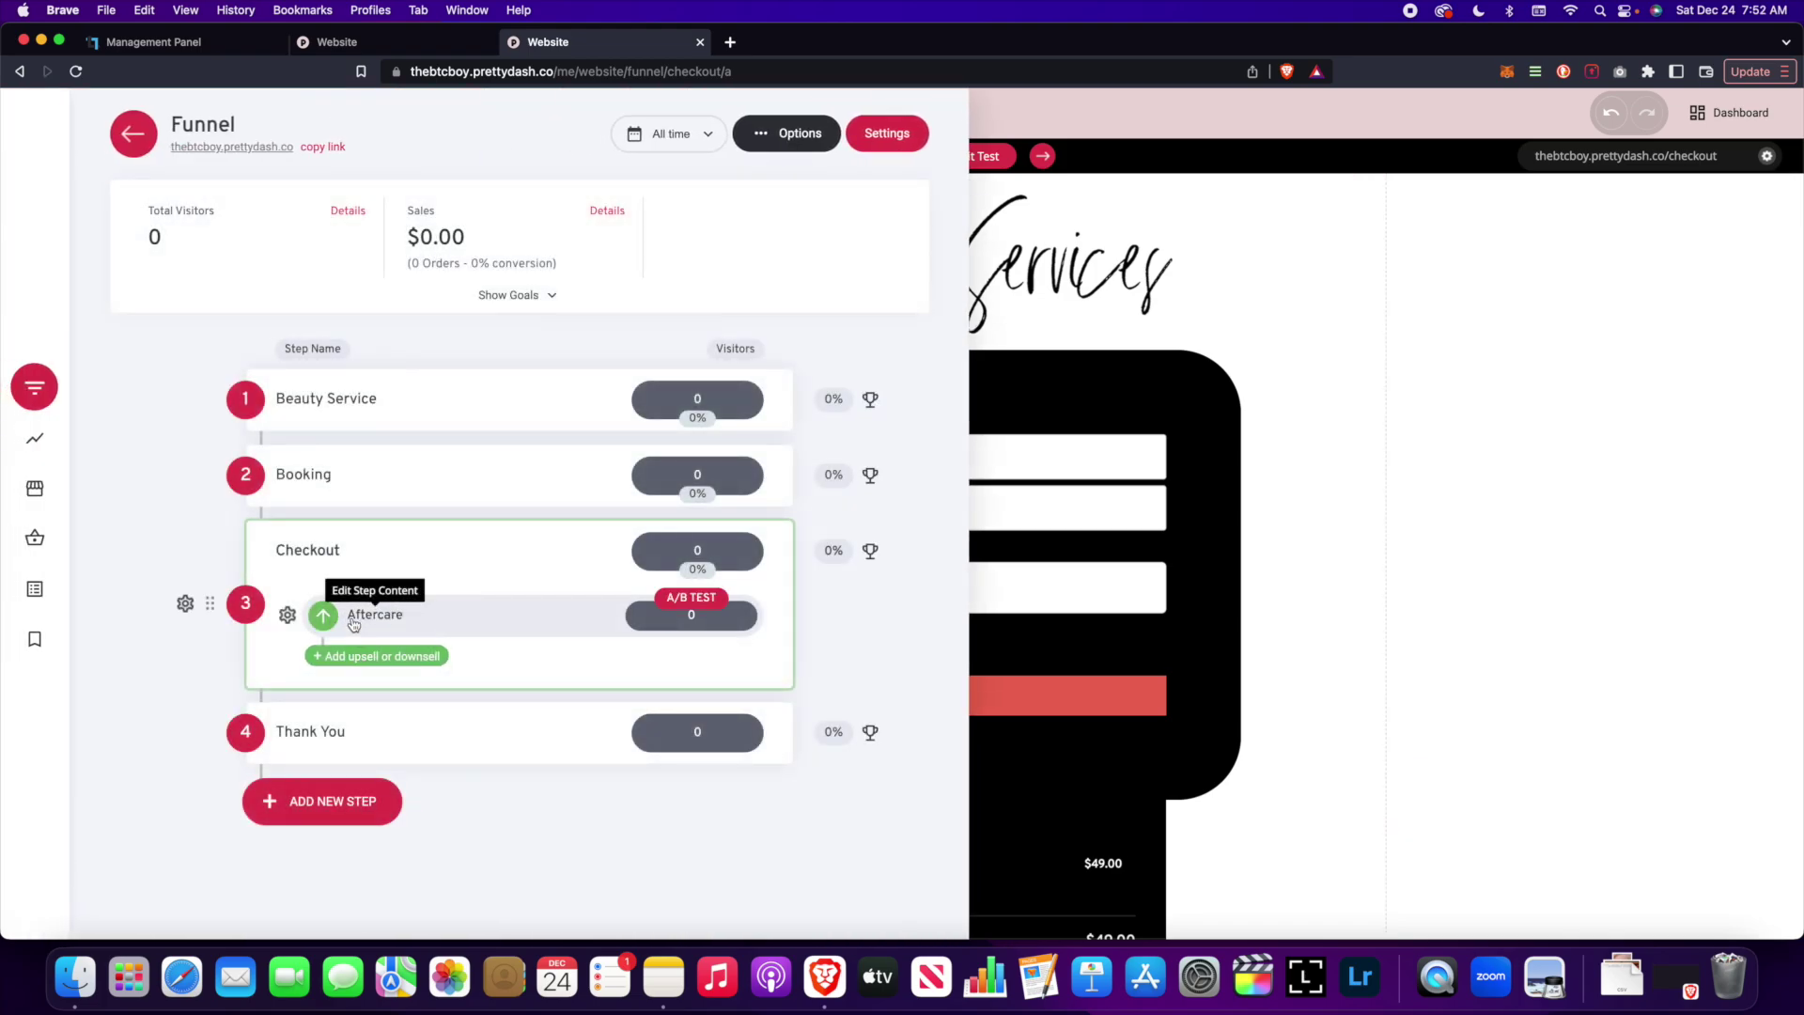
pyautogui.moveTo(375, 605)
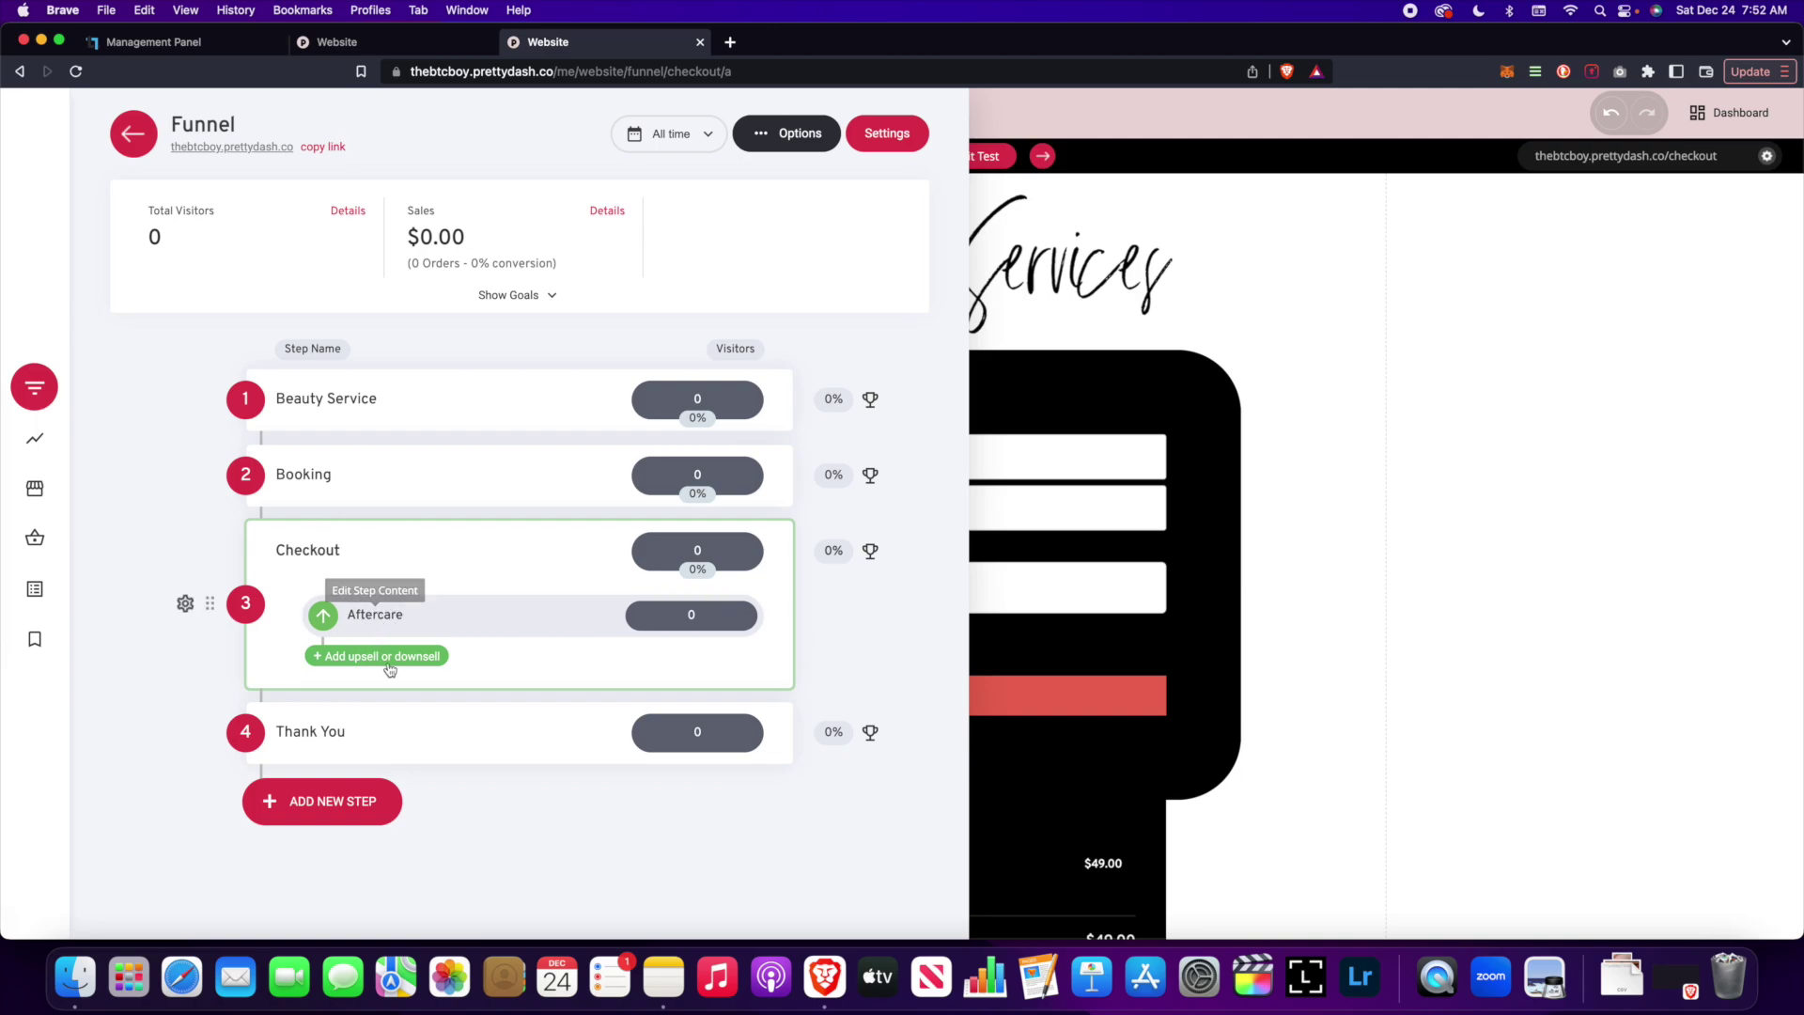
pyautogui.click(363, 616)
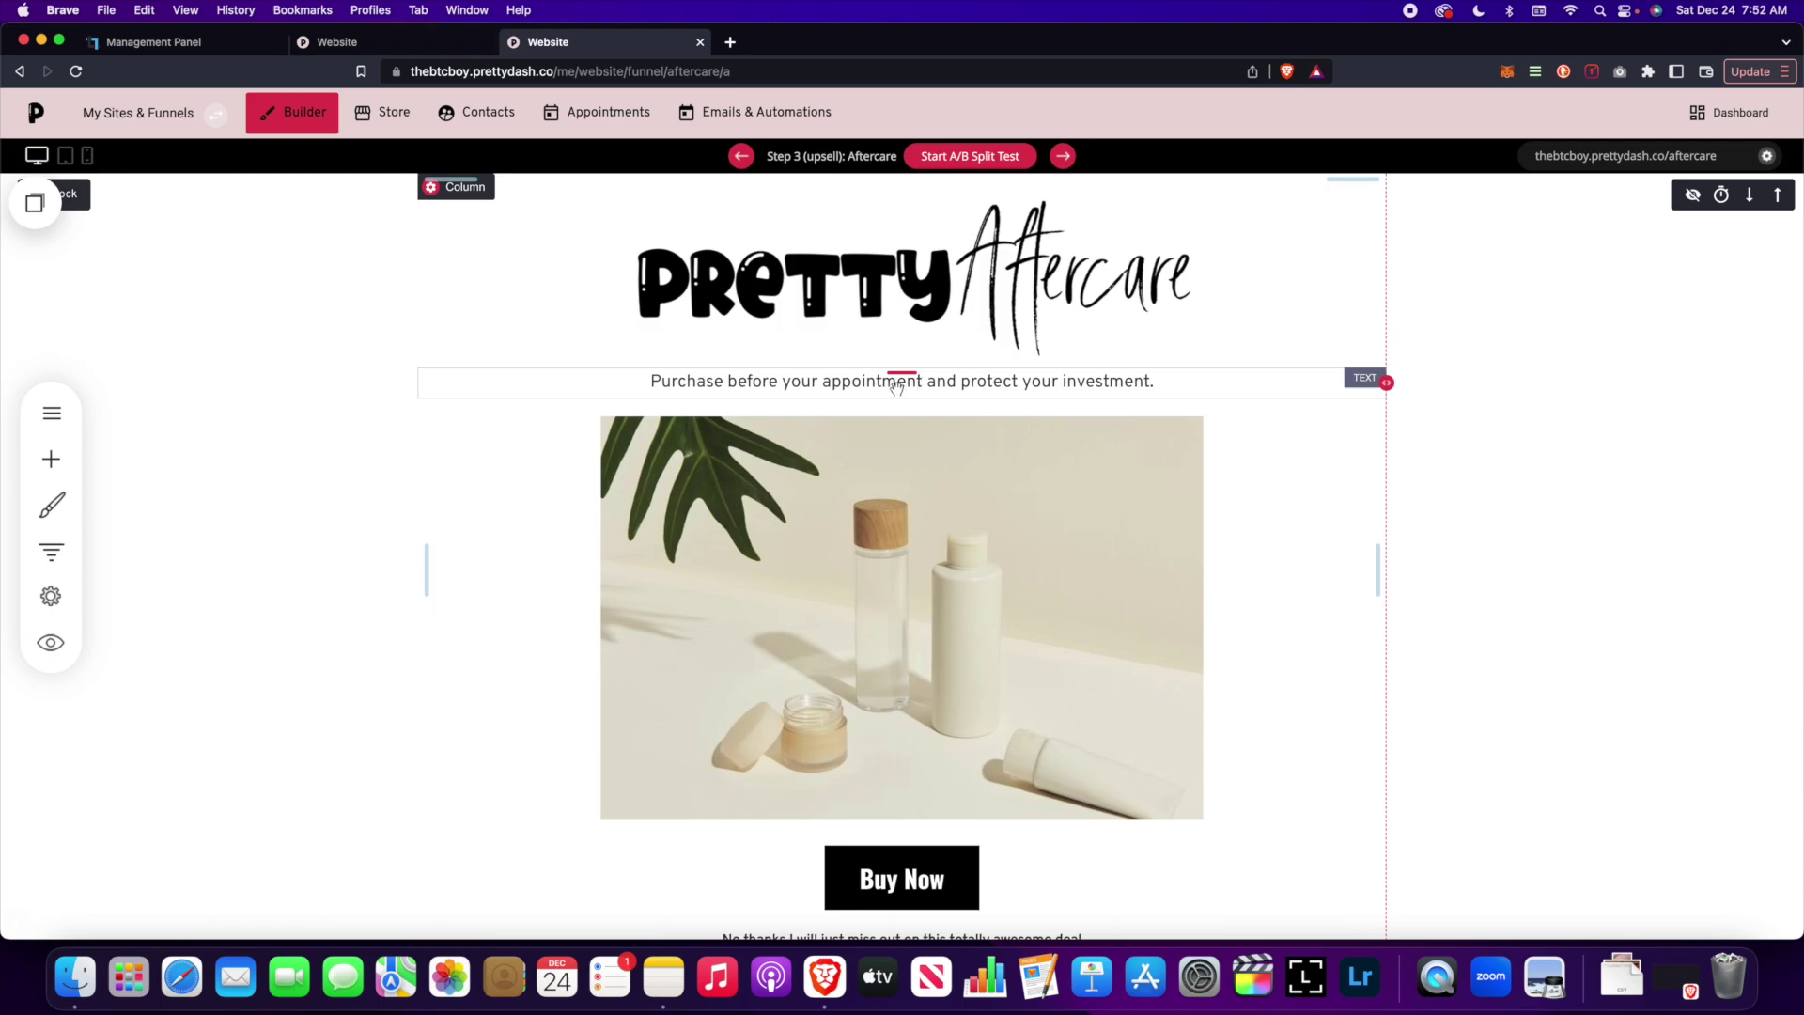
pyautogui.scroll(-2, 495, 423)
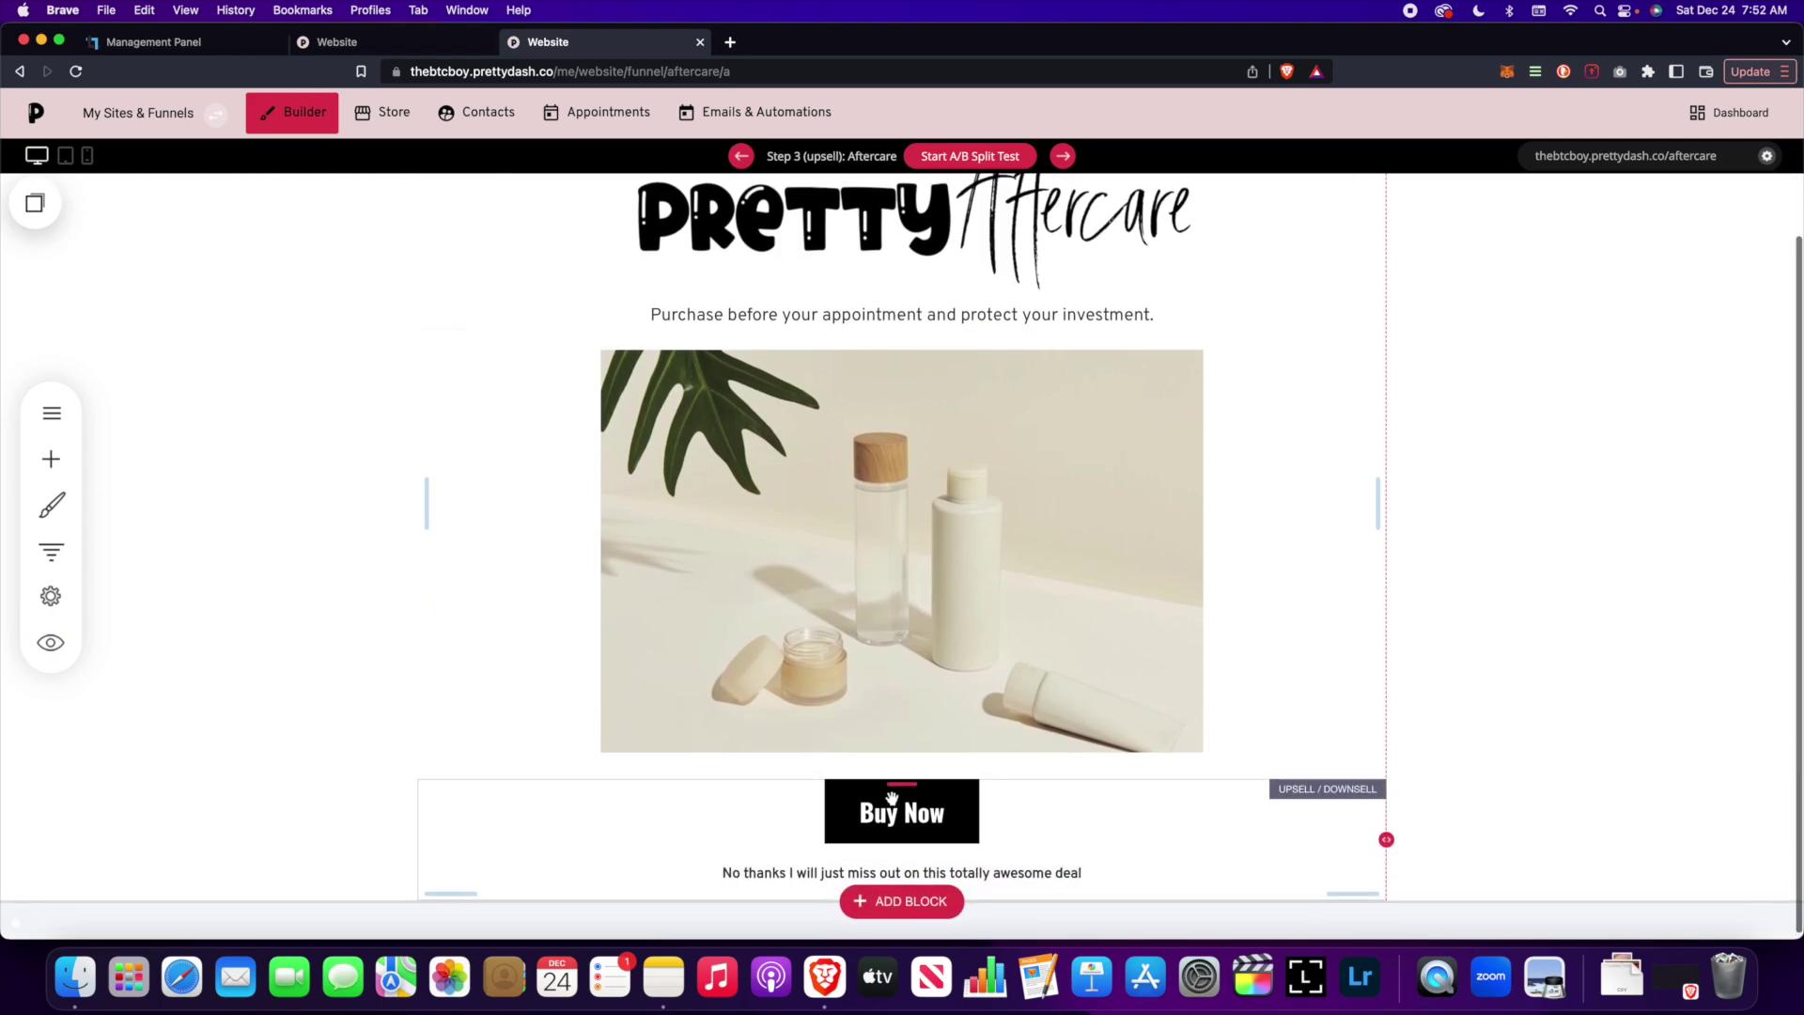
pyautogui.scroll(1, 892, 799)
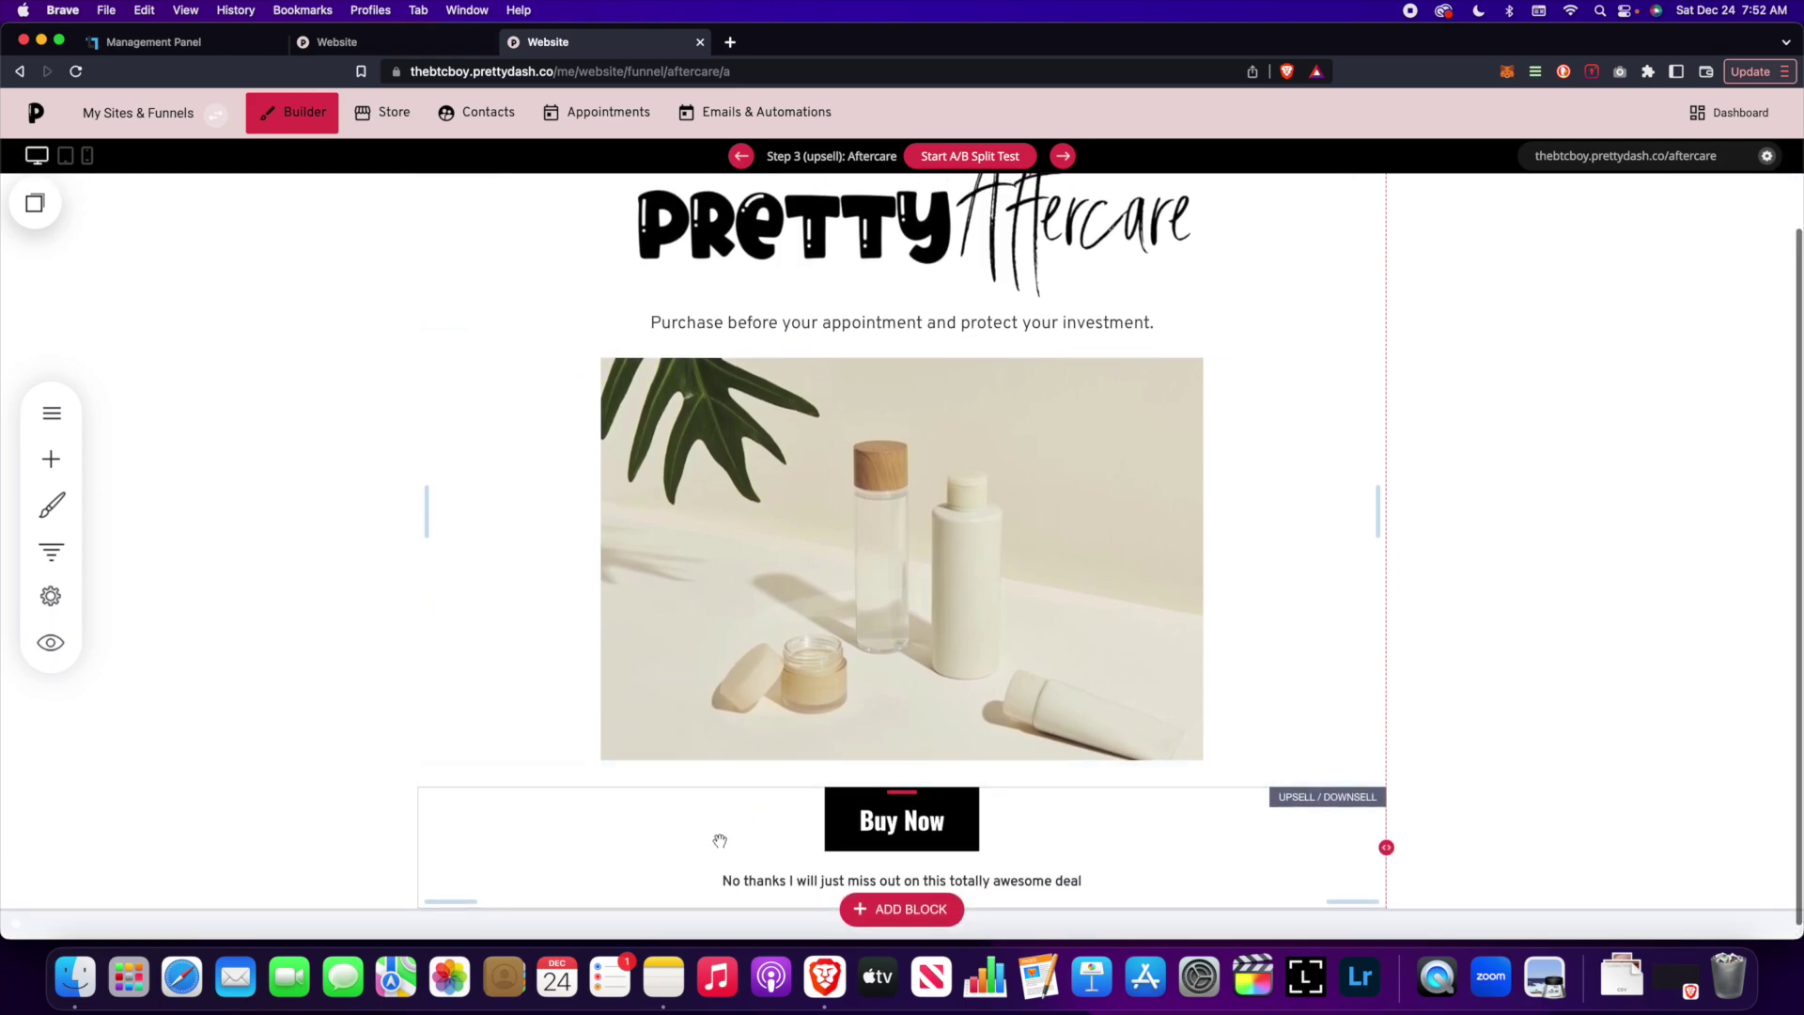
# Step: Check the Upsell / Downsell widget among the available widgets and the Aftercare upsell's place in the funnel overview
pyautogui.click(56, 463)
pyautogui.scroll(-3, 169, 489)
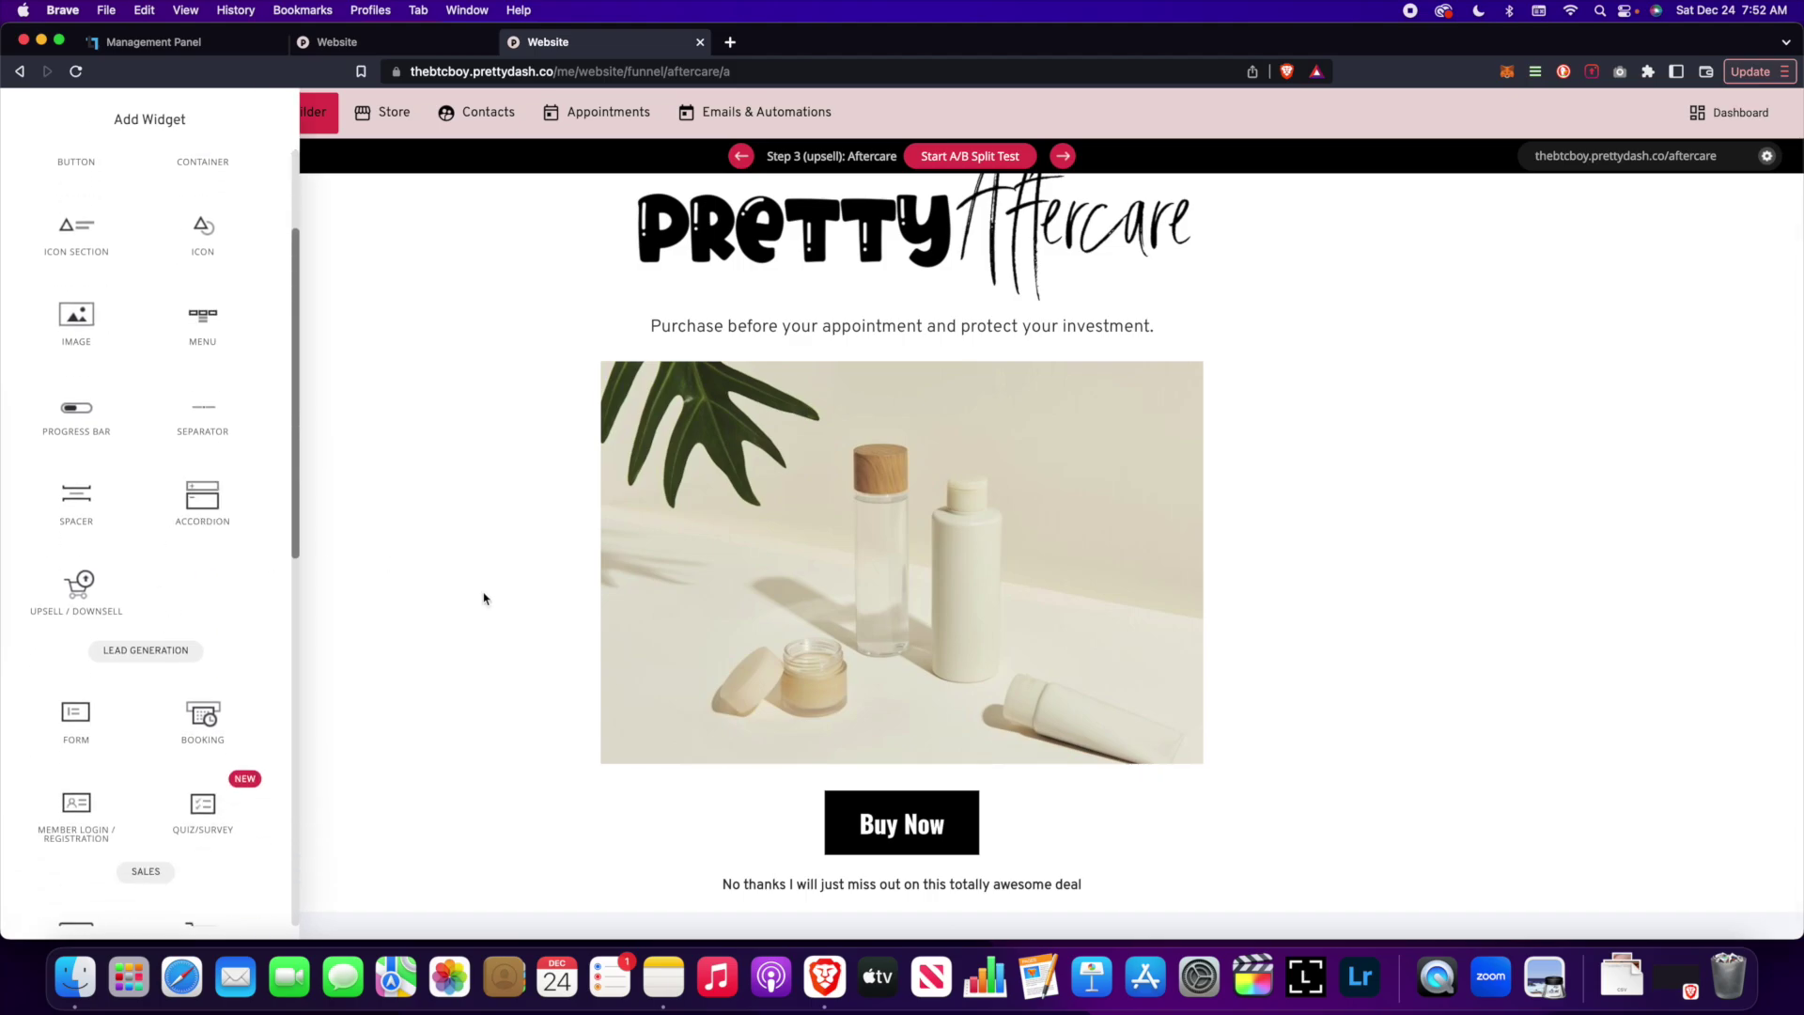
pyautogui.click(544, 712)
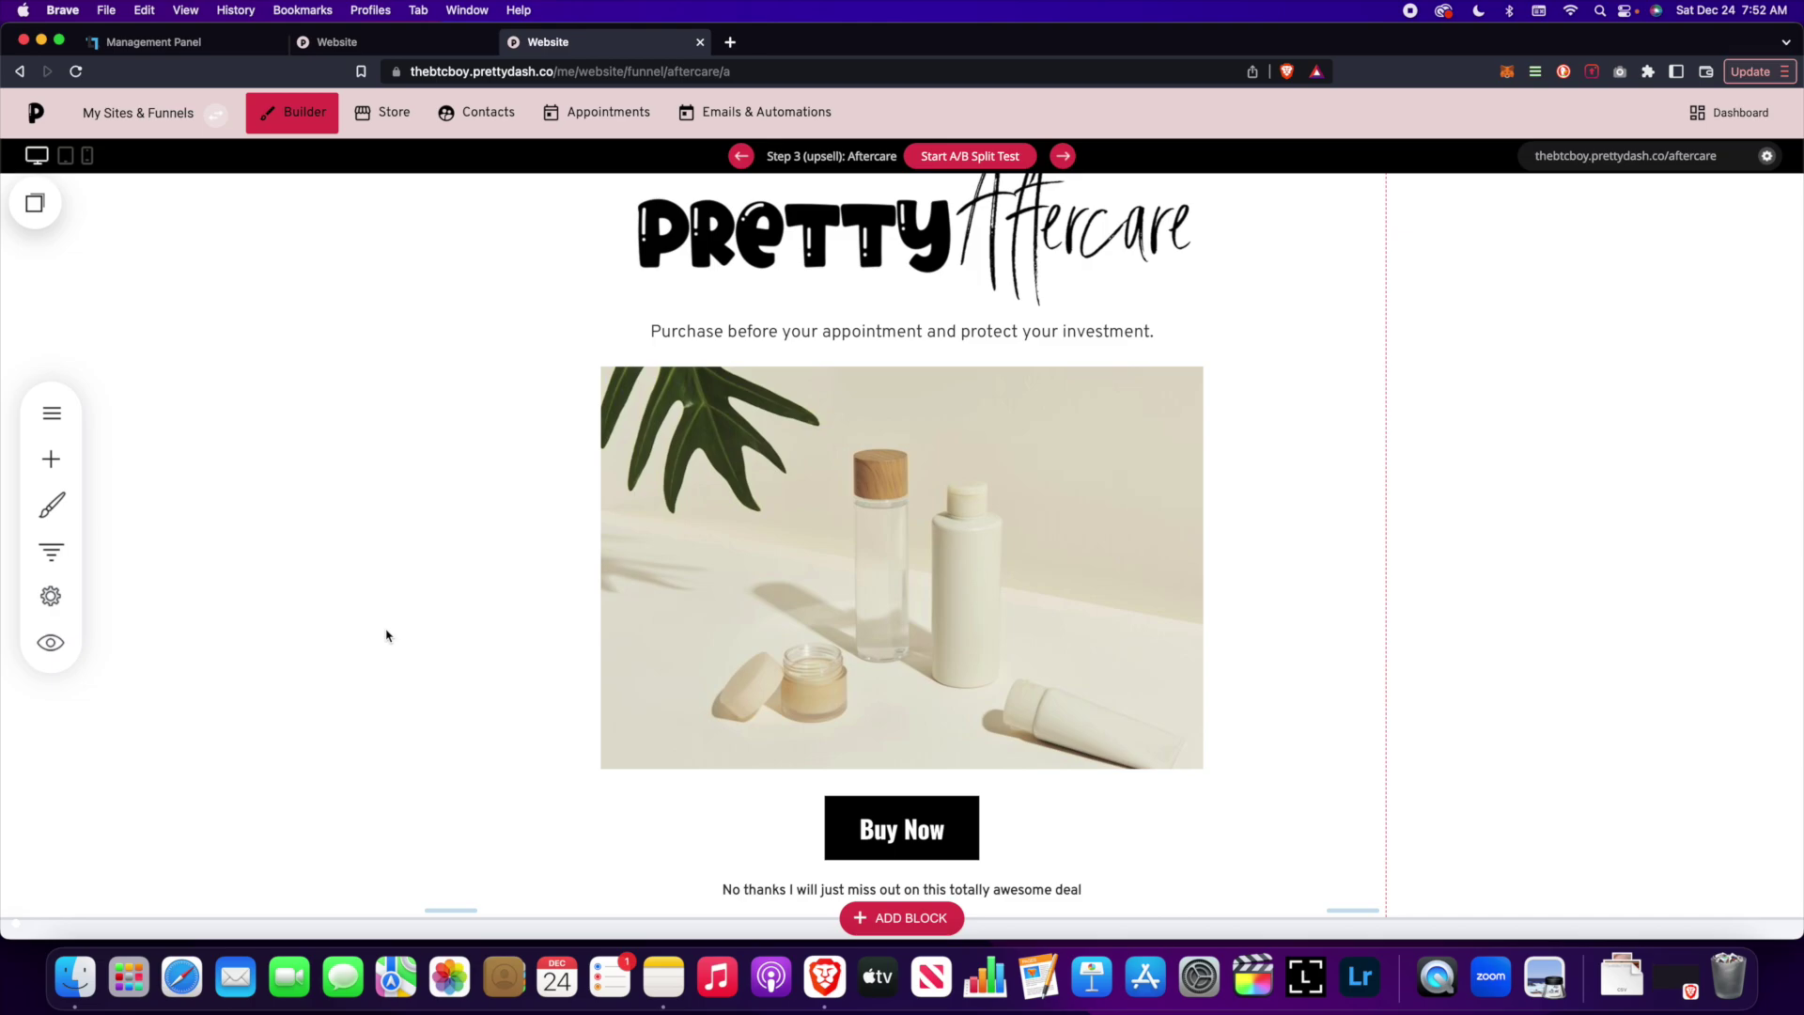
pyautogui.click(51, 551)
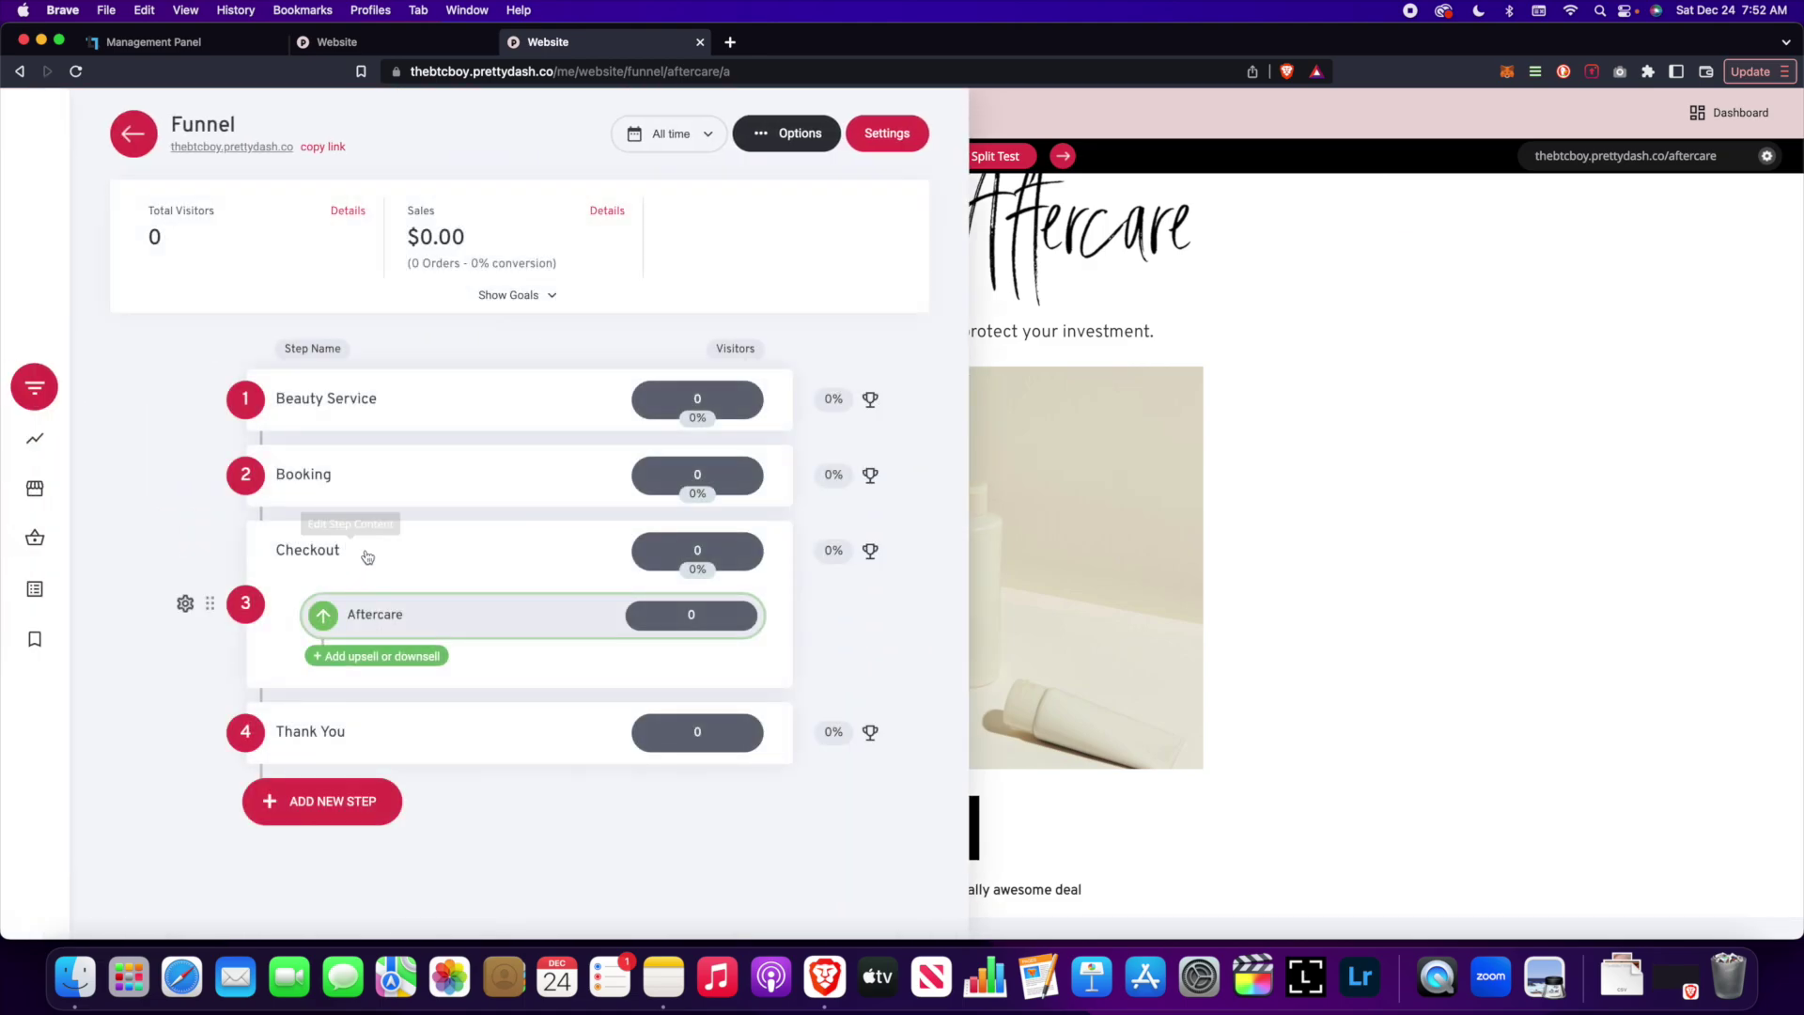
pyautogui.click(1244, 503)
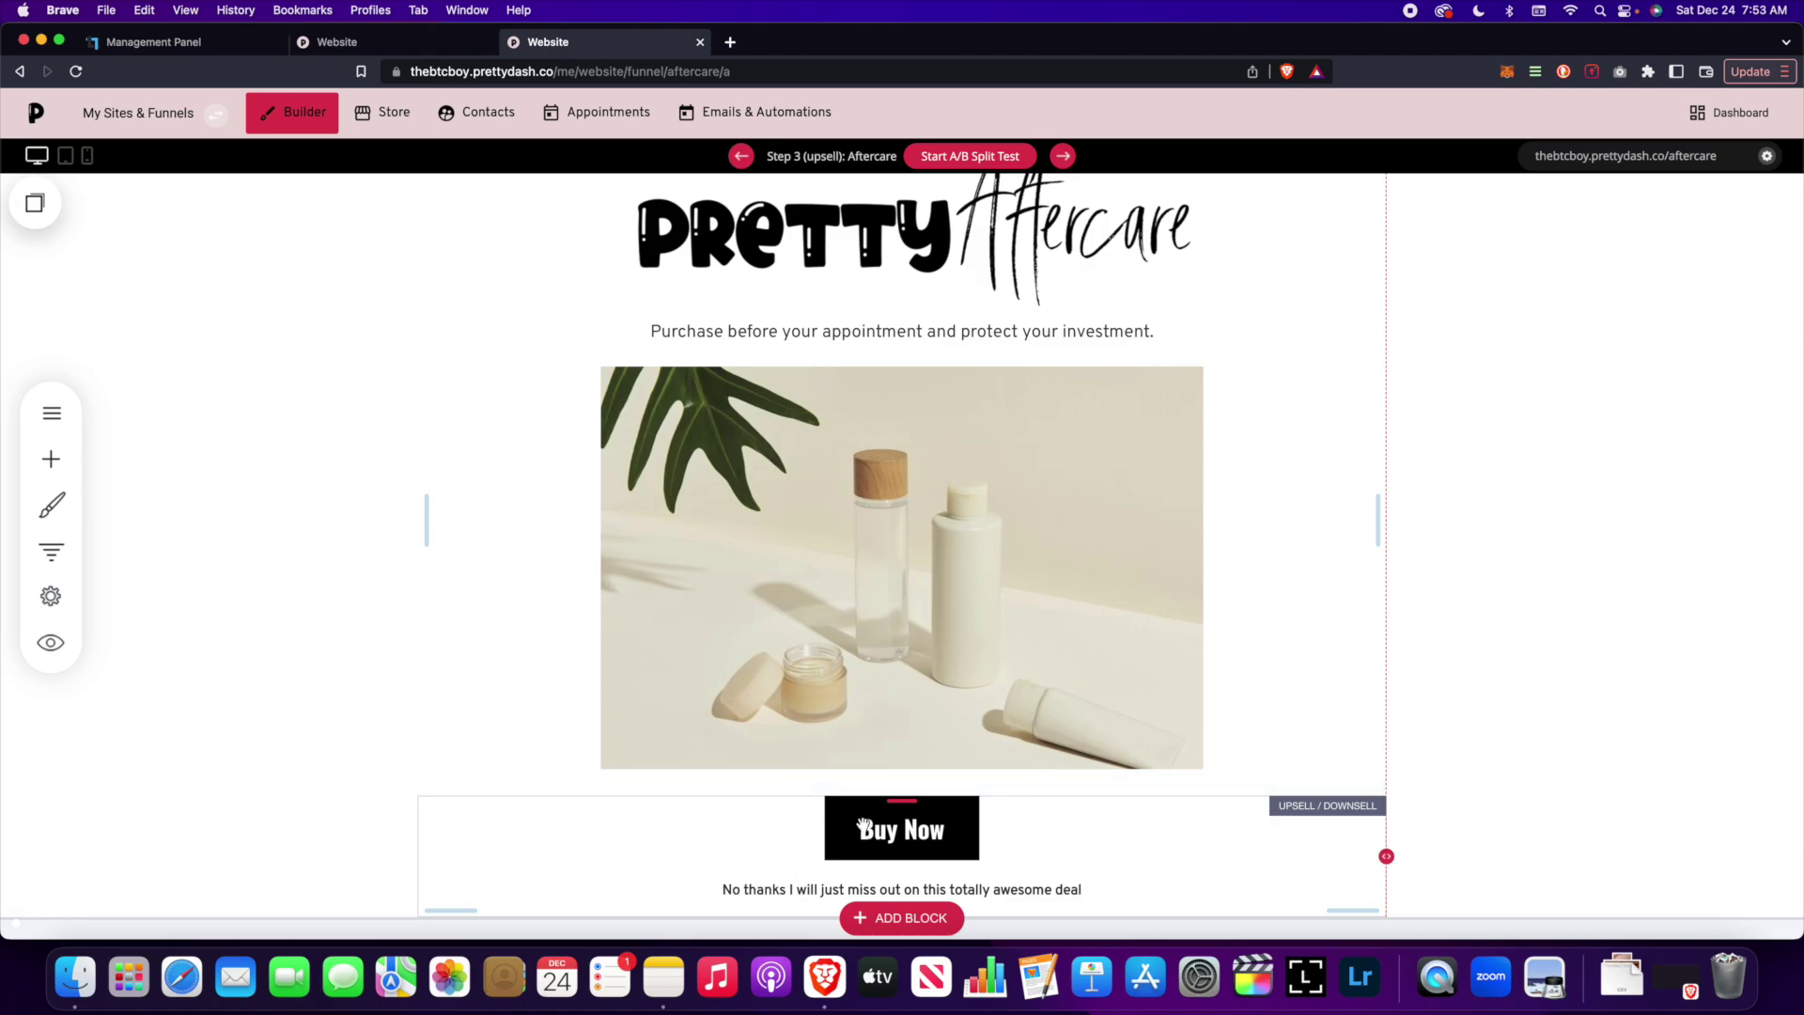
# Step: Review the Buy Now upsell widget's settings, including its upsell product, button text, decline link and email marketing options
pyautogui.click(51, 459)
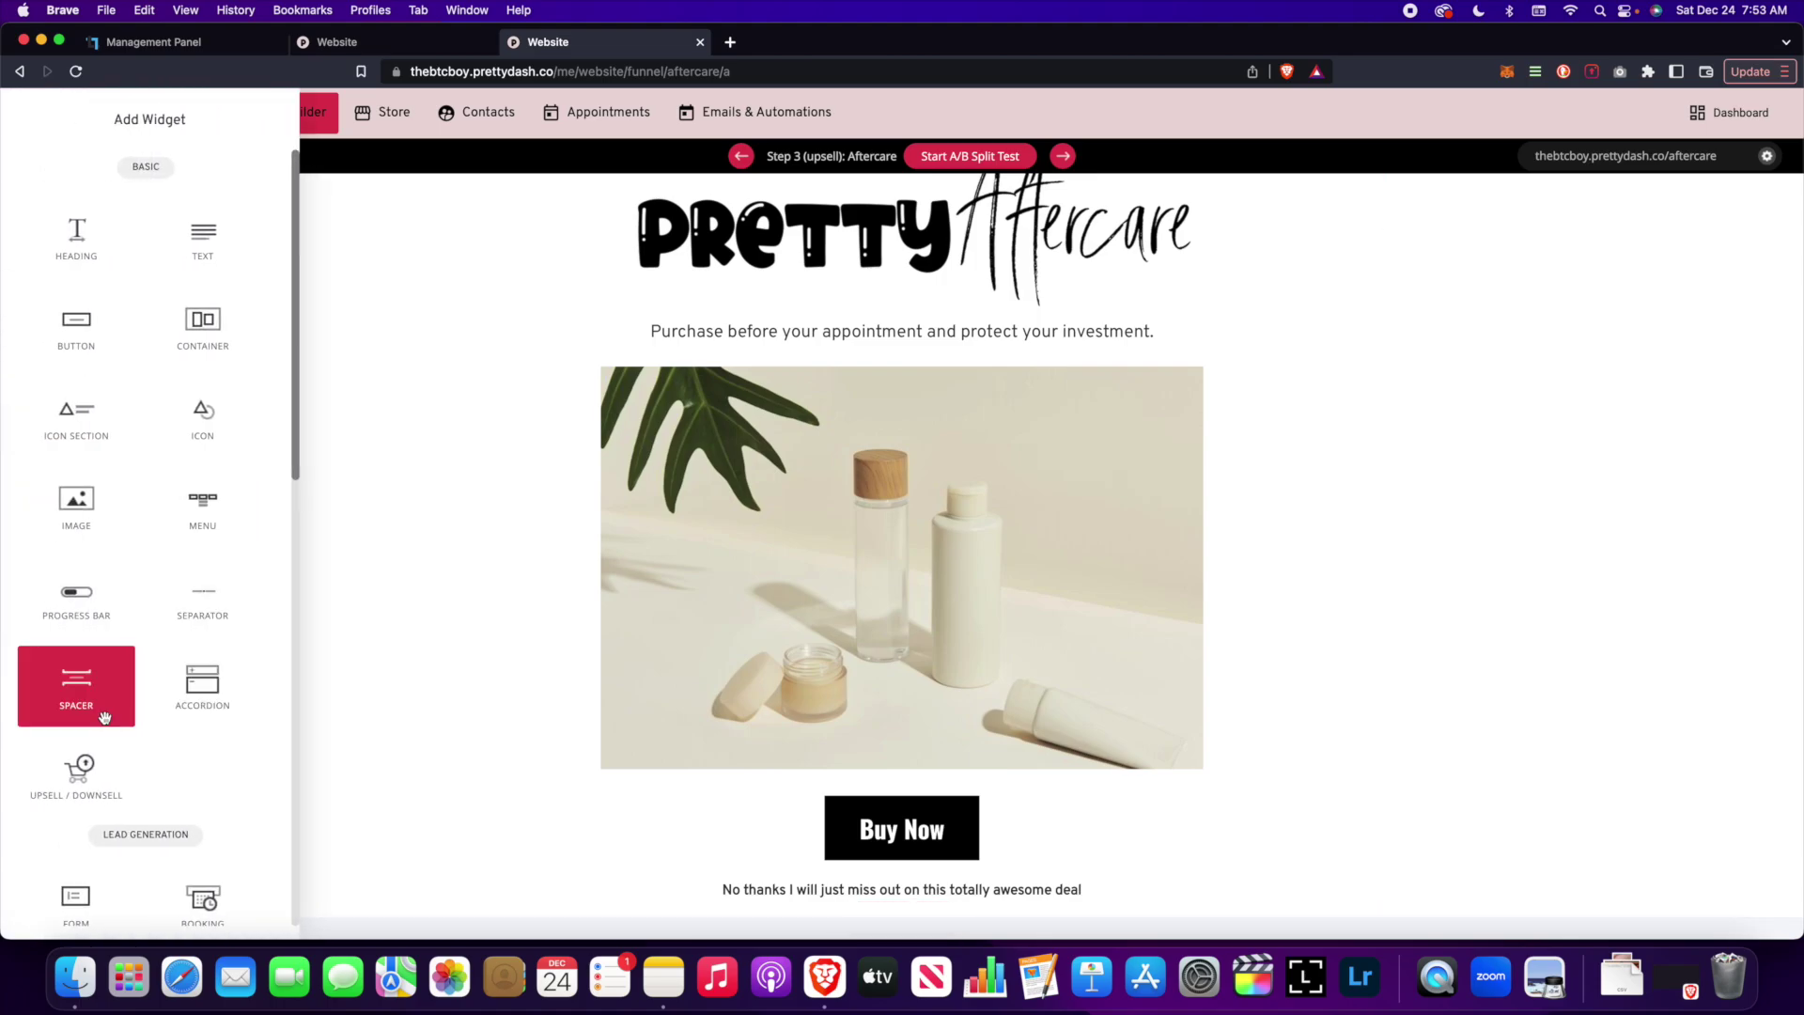
pyautogui.moveTo(104, 718); pyautogui.dragTo(724, 830)
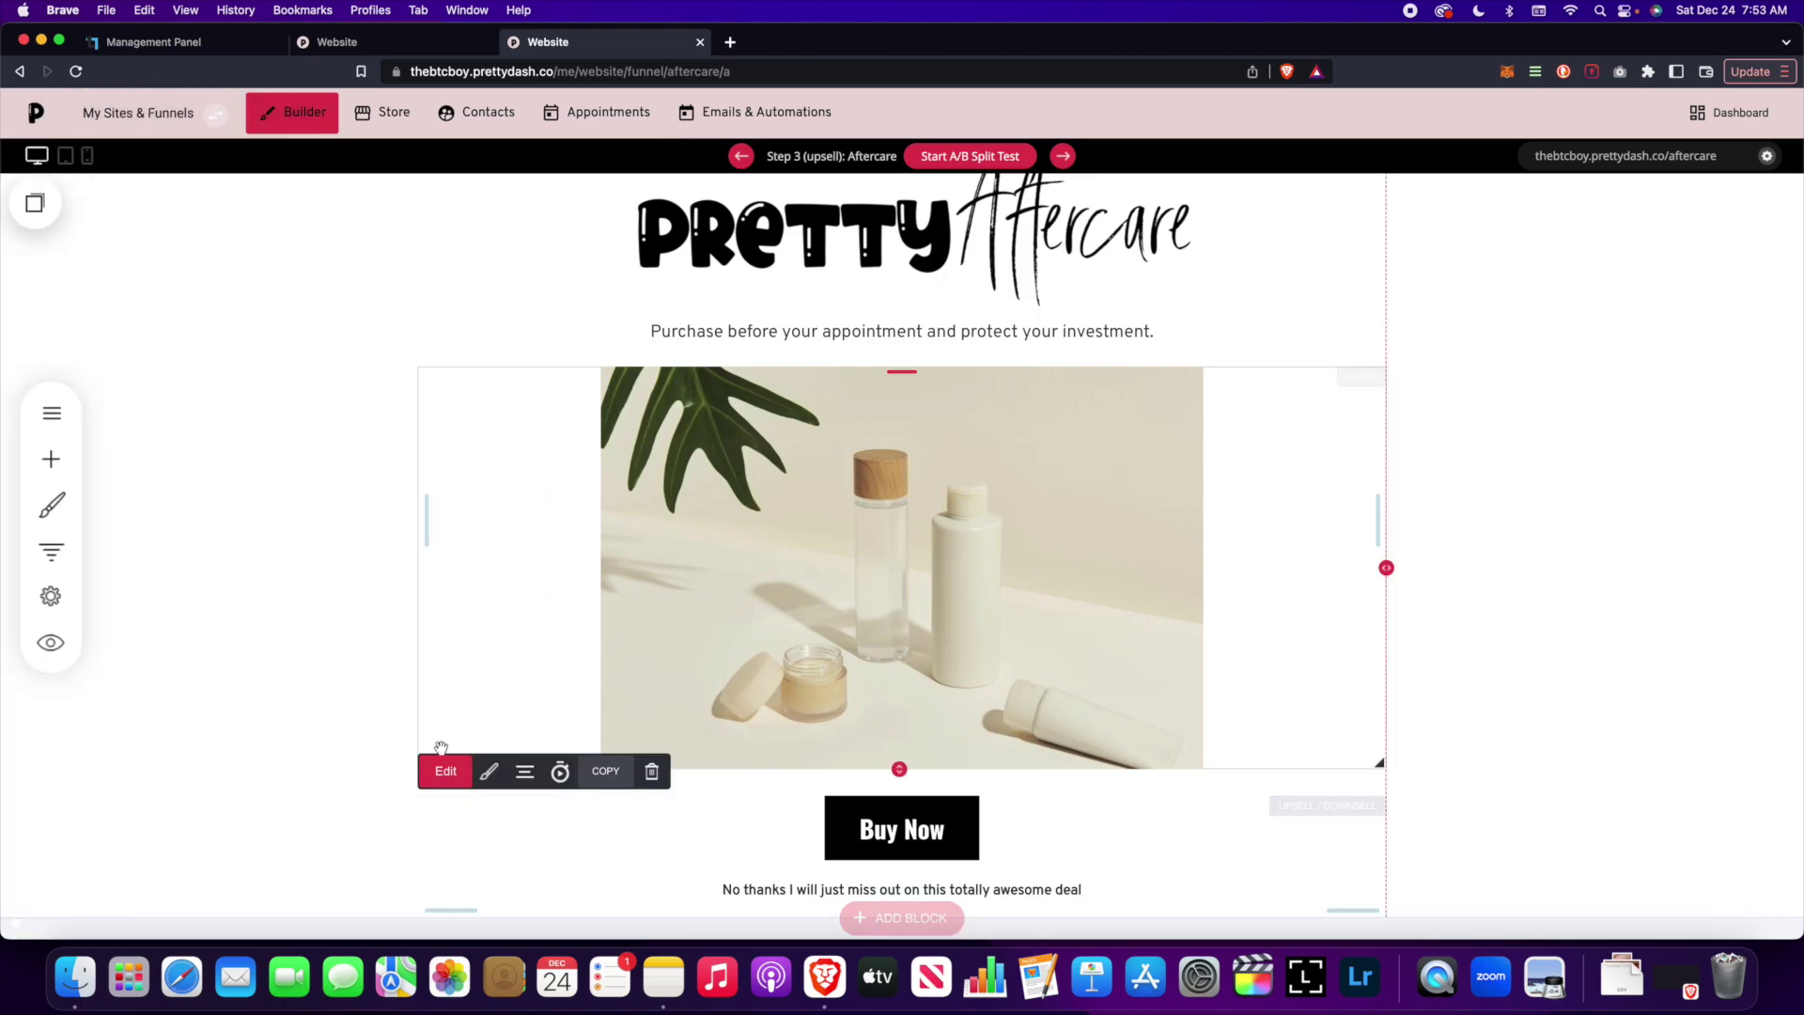
pyautogui.click(445, 771)
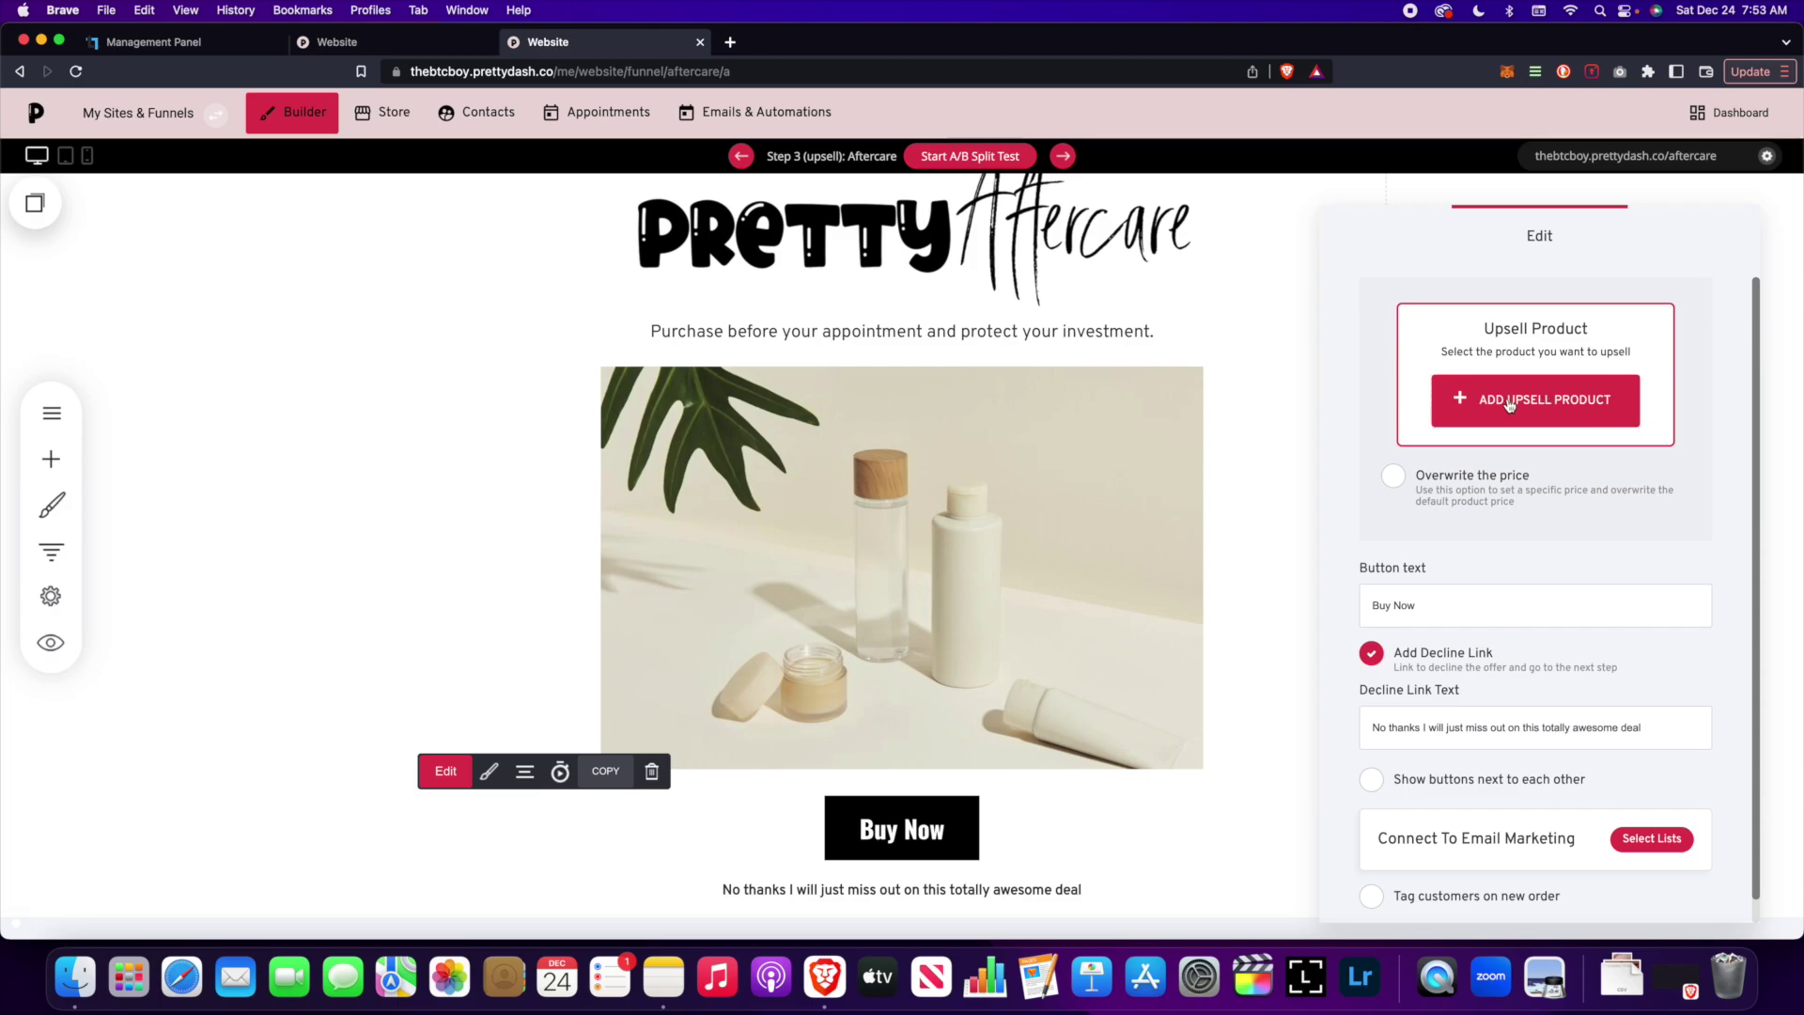
pyautogui.scroll(-1, 1551, 678)
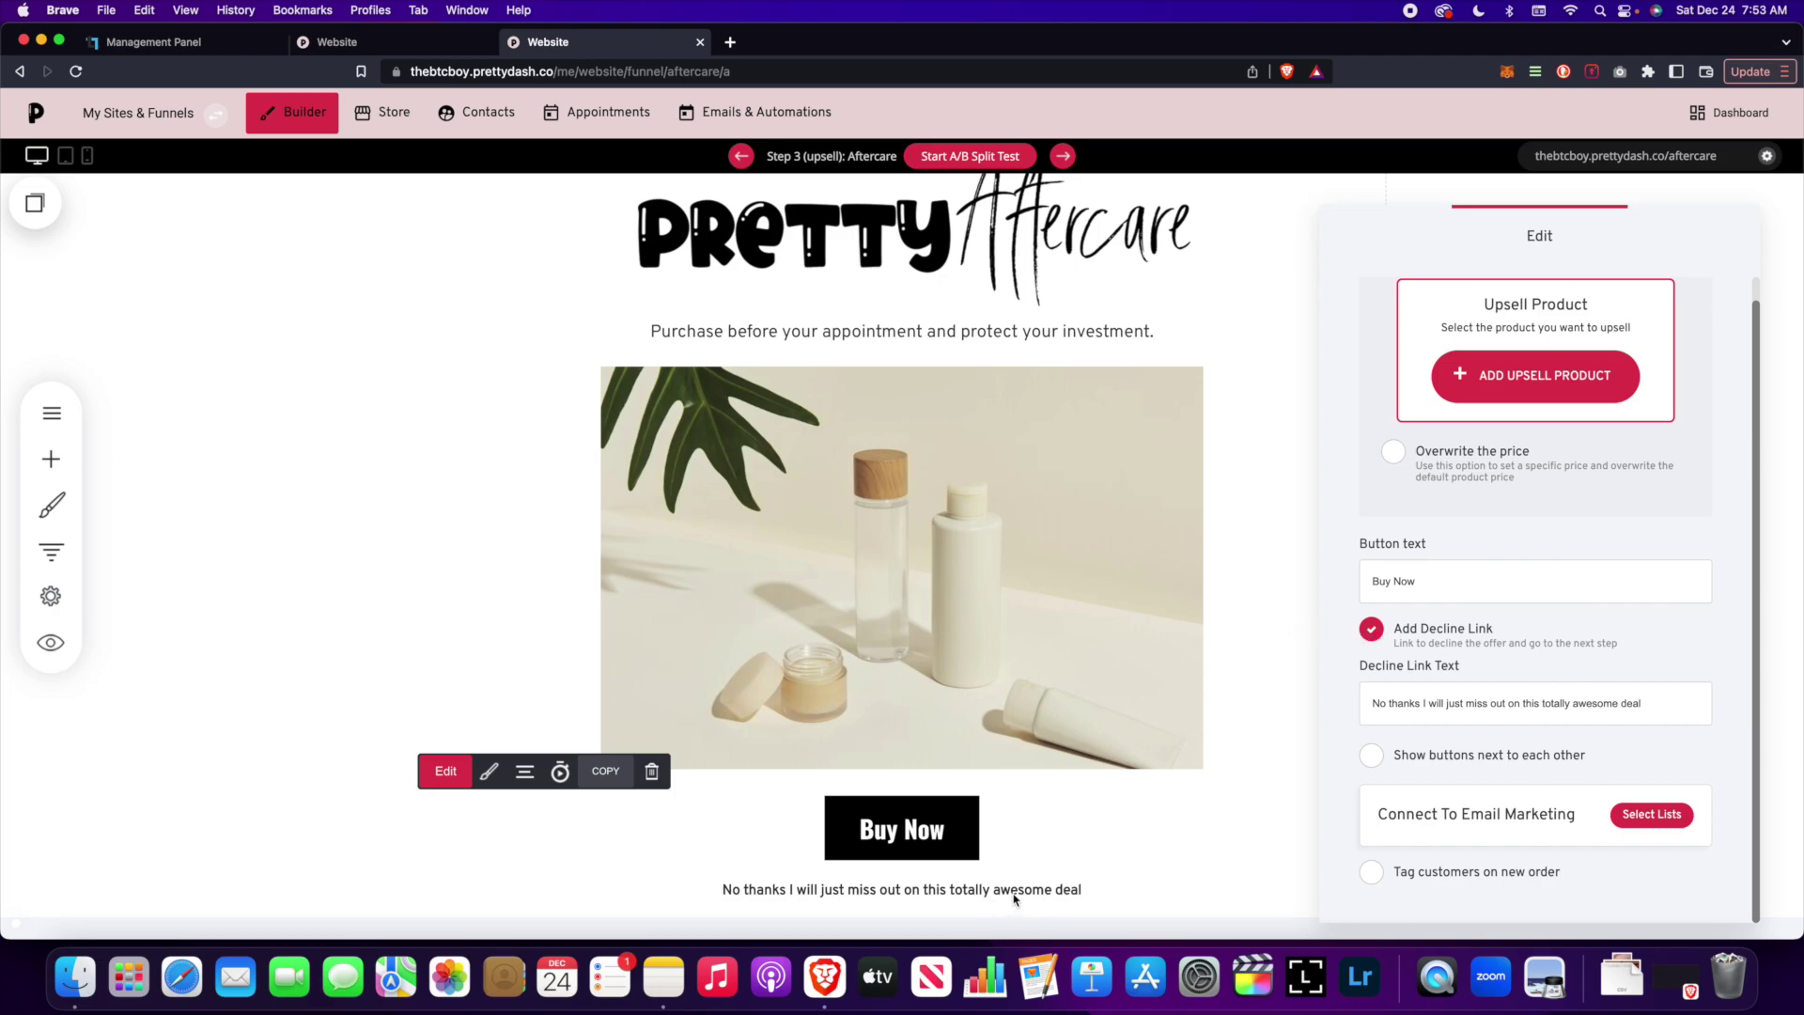
pyautogui.click(1278, 567)
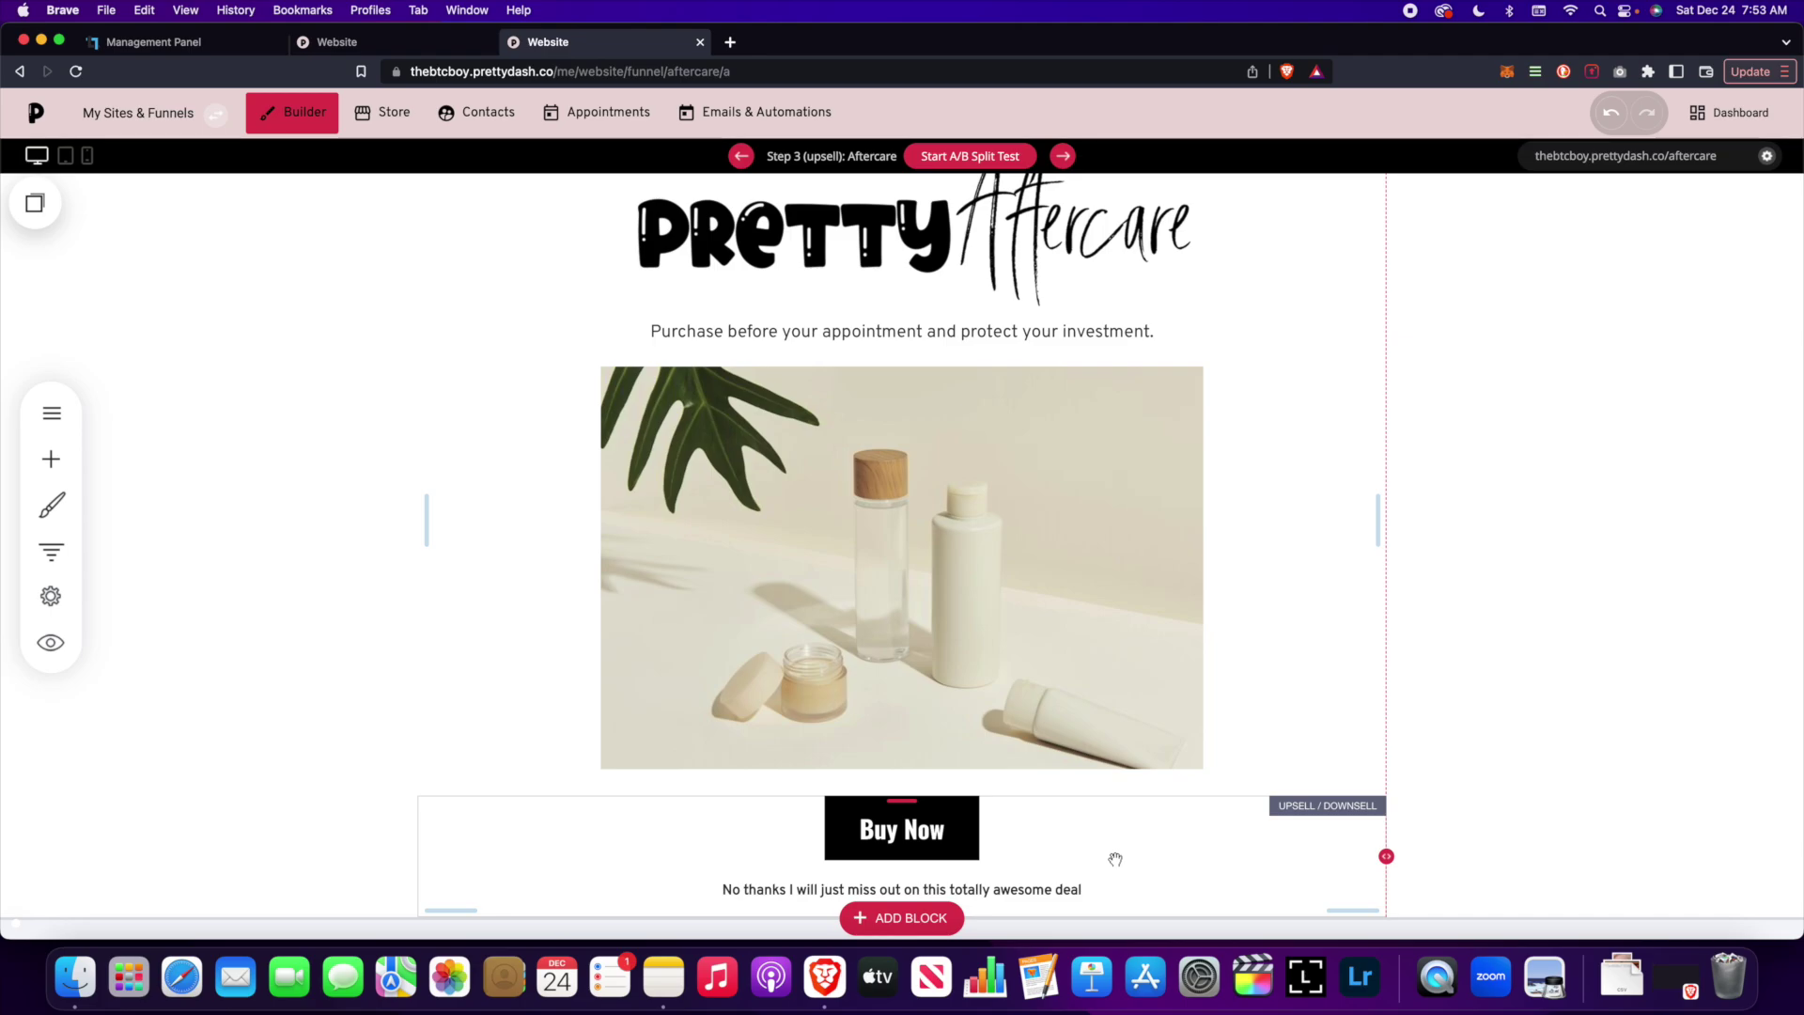
# Step: Open the Thank You step for editing from the funnel overview
pyautogui.click(39, 551)
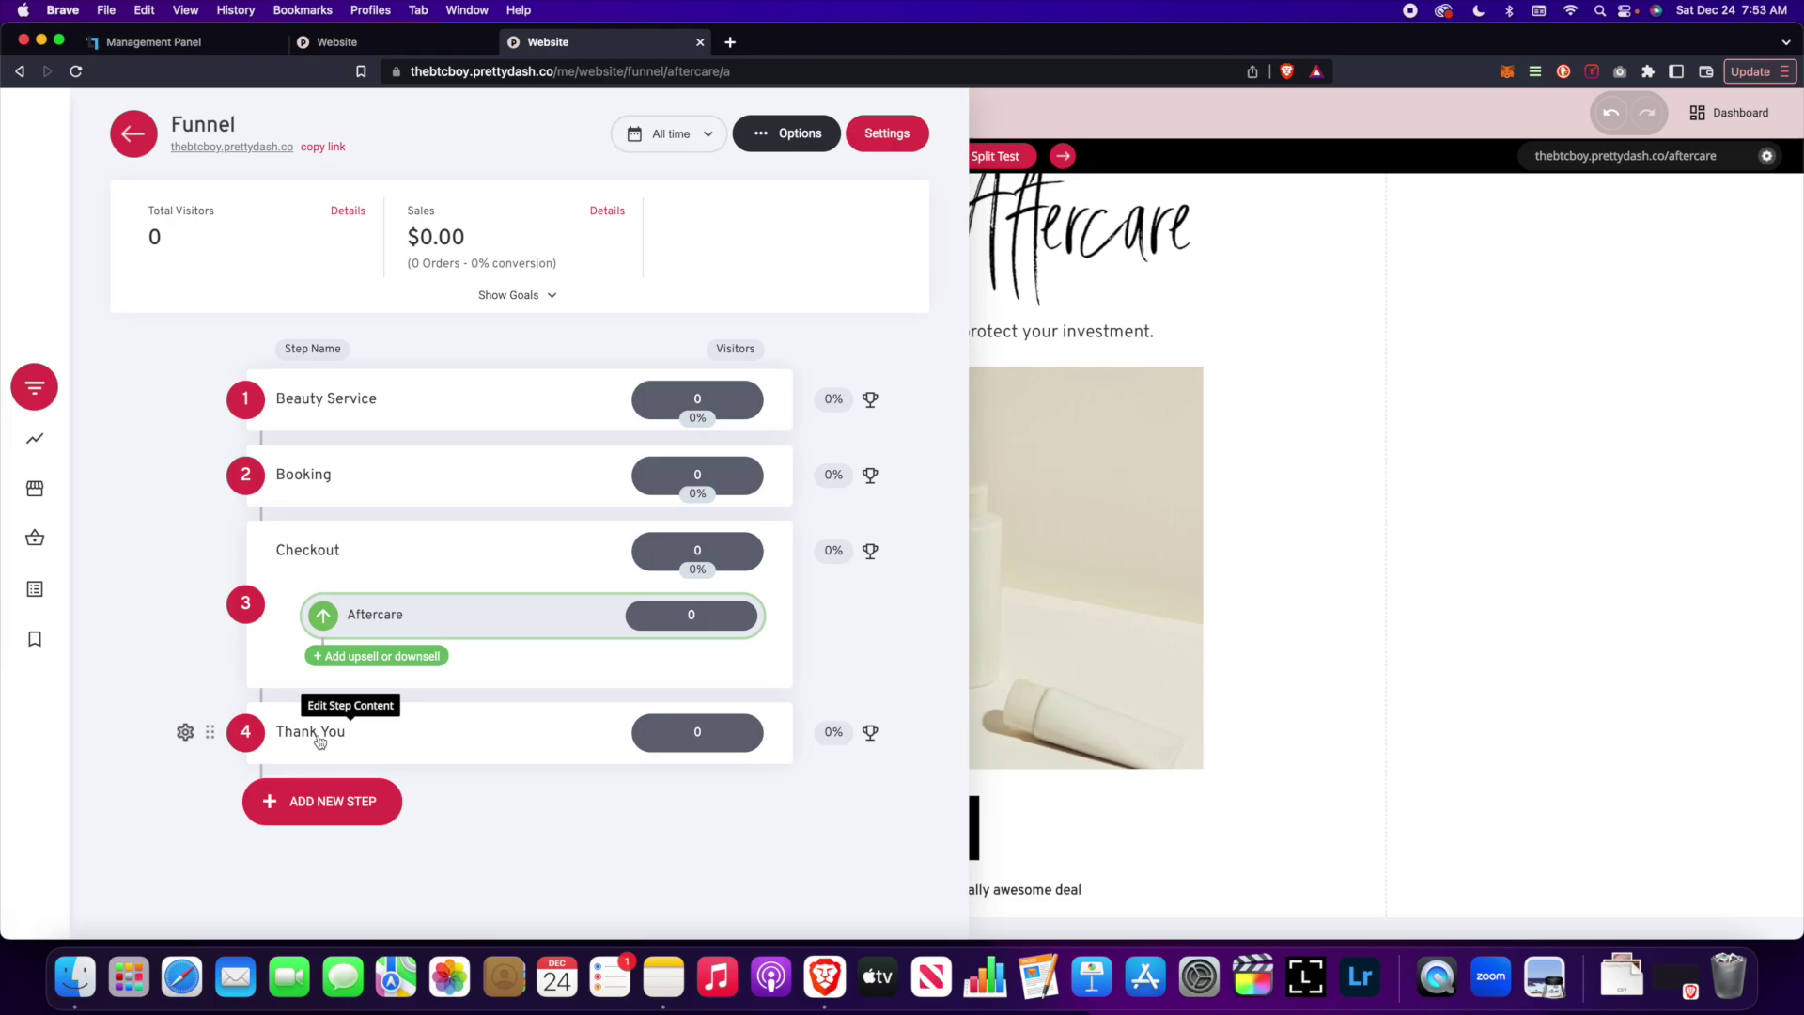
pyautogui.click(320, 741)
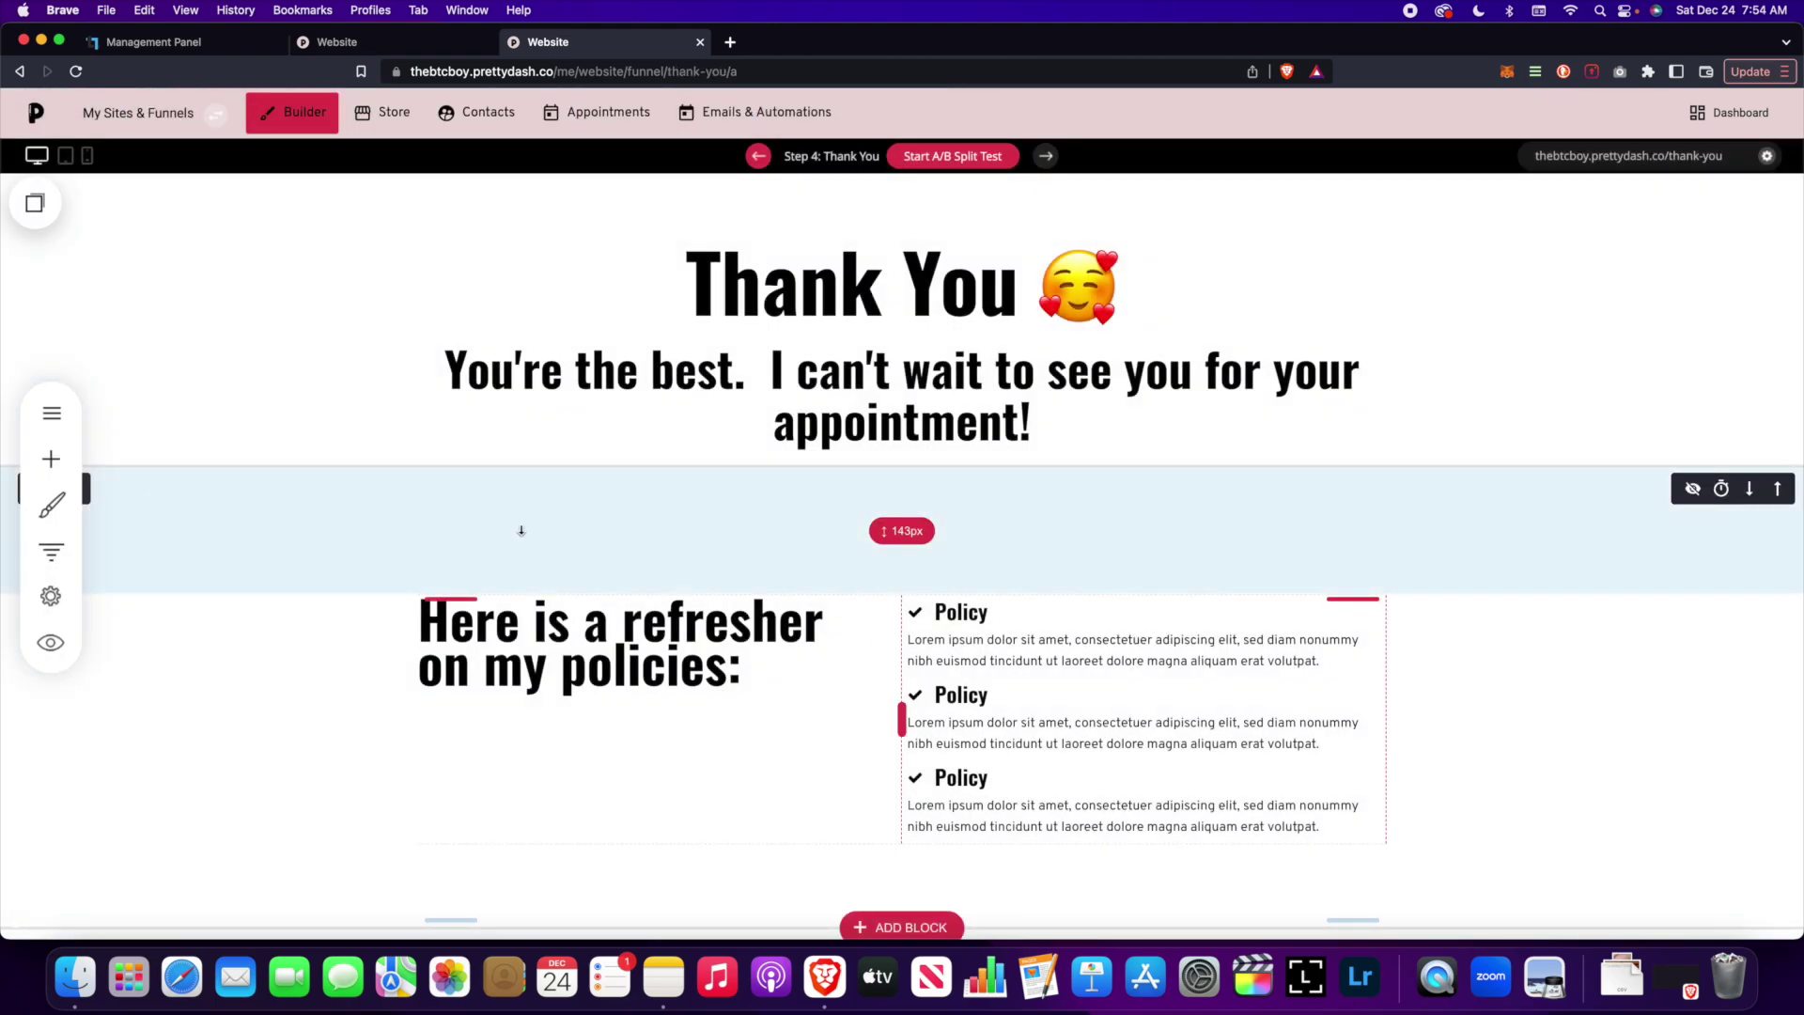
# Step: Examine the Thank You page from its heading and policy refresher down to the social media links
pyautogui.scroll(-3, 522, 531)
pyautogui.scroll(2, 516, 532)
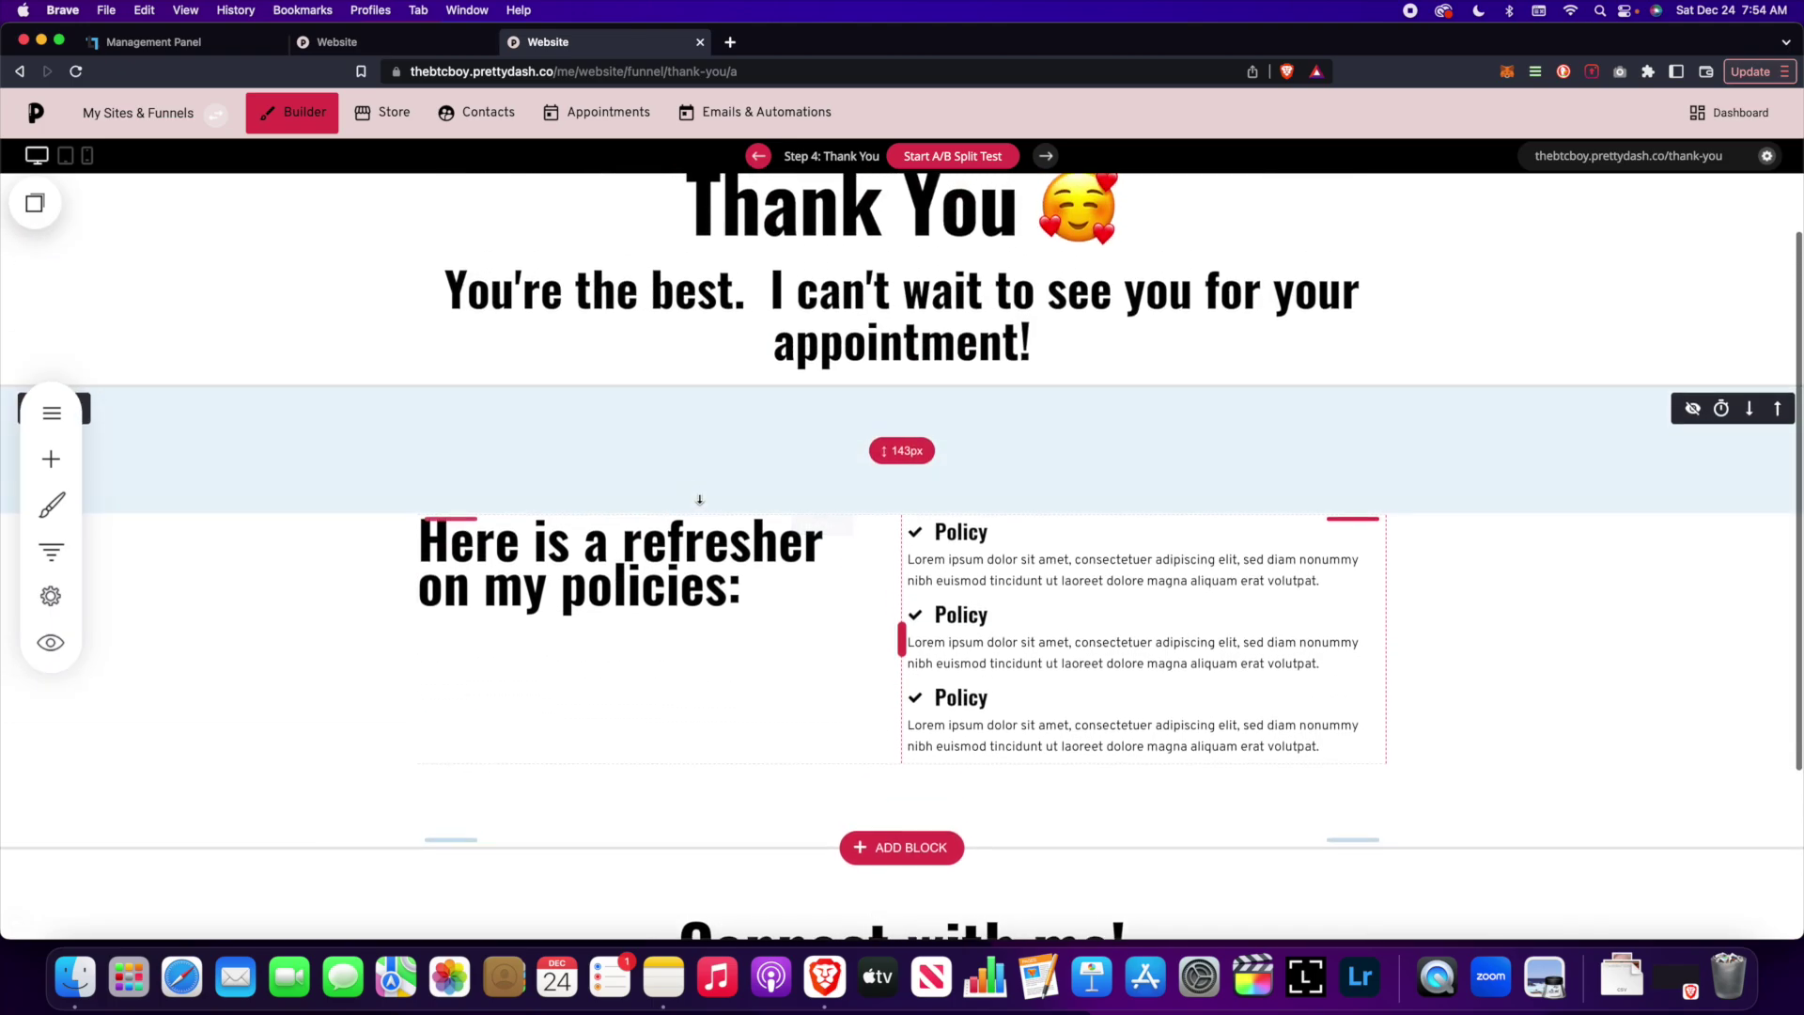
pyautogui.scroll(1, 699, 508)
pyautogui.scroll(-3, 696, 555)
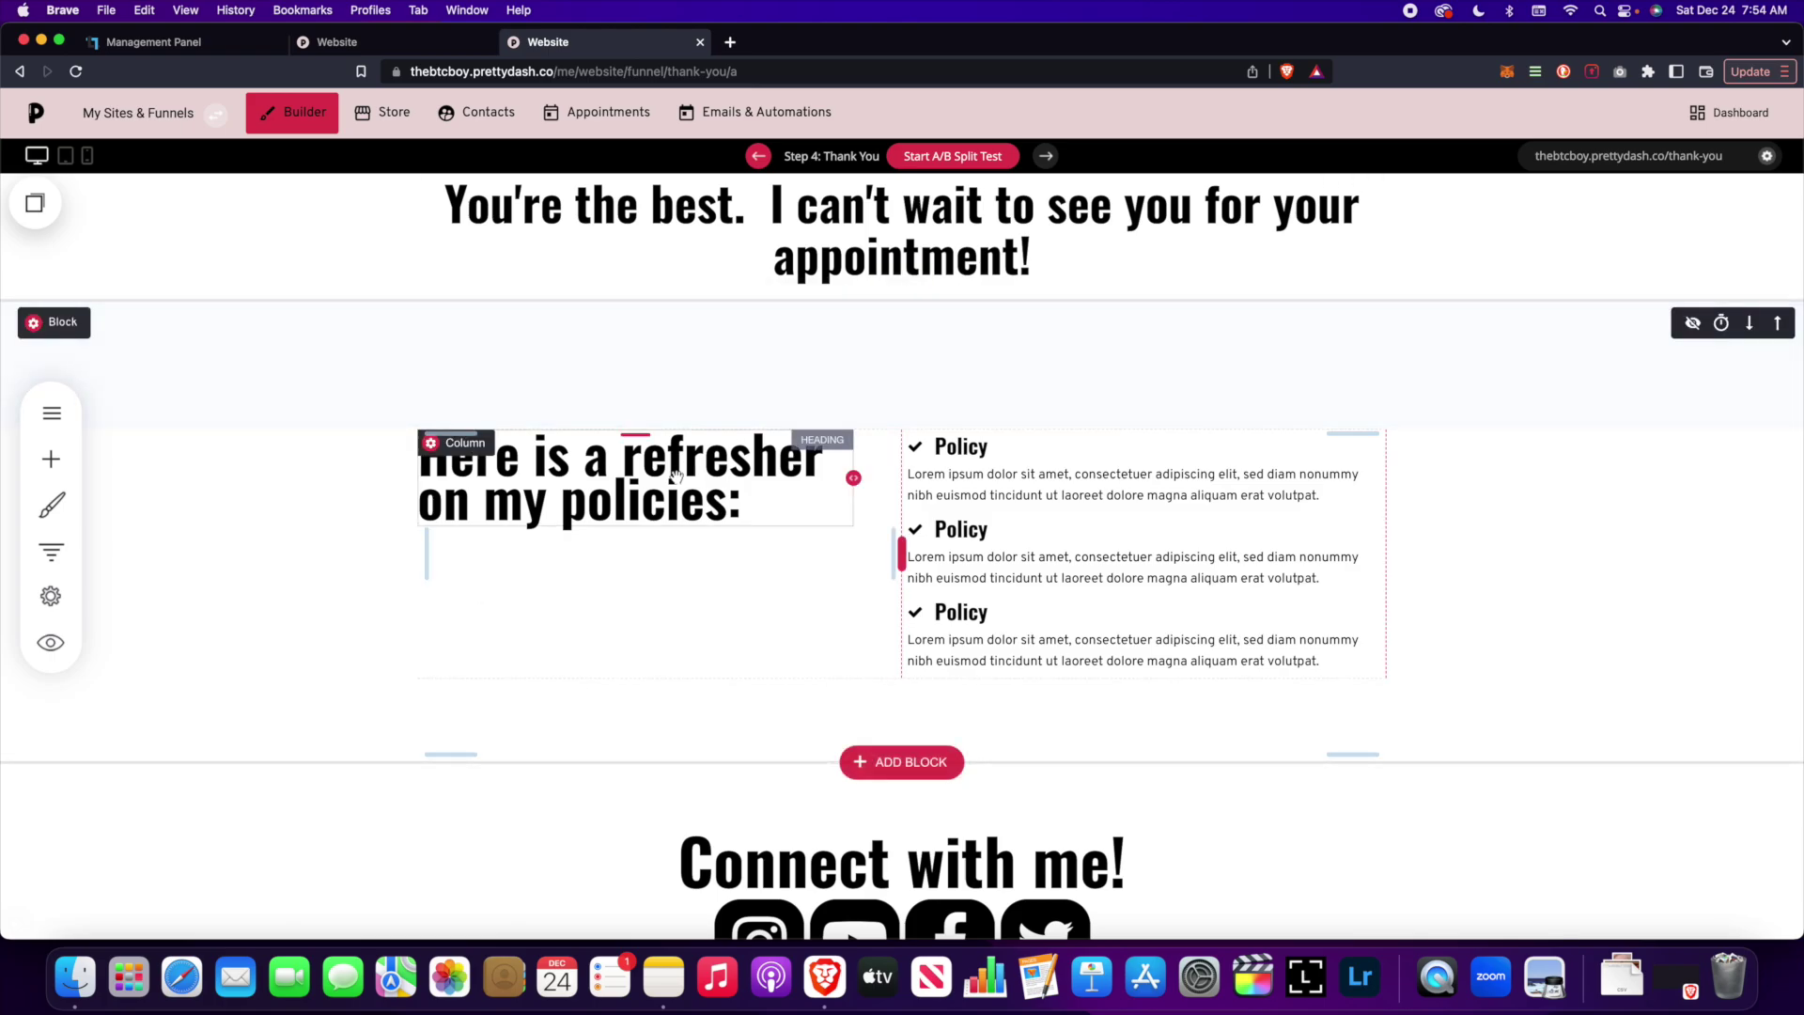
pyautogui.scroll(-4, 686, 603)
pyautogui.scroll(8, 685, 598)
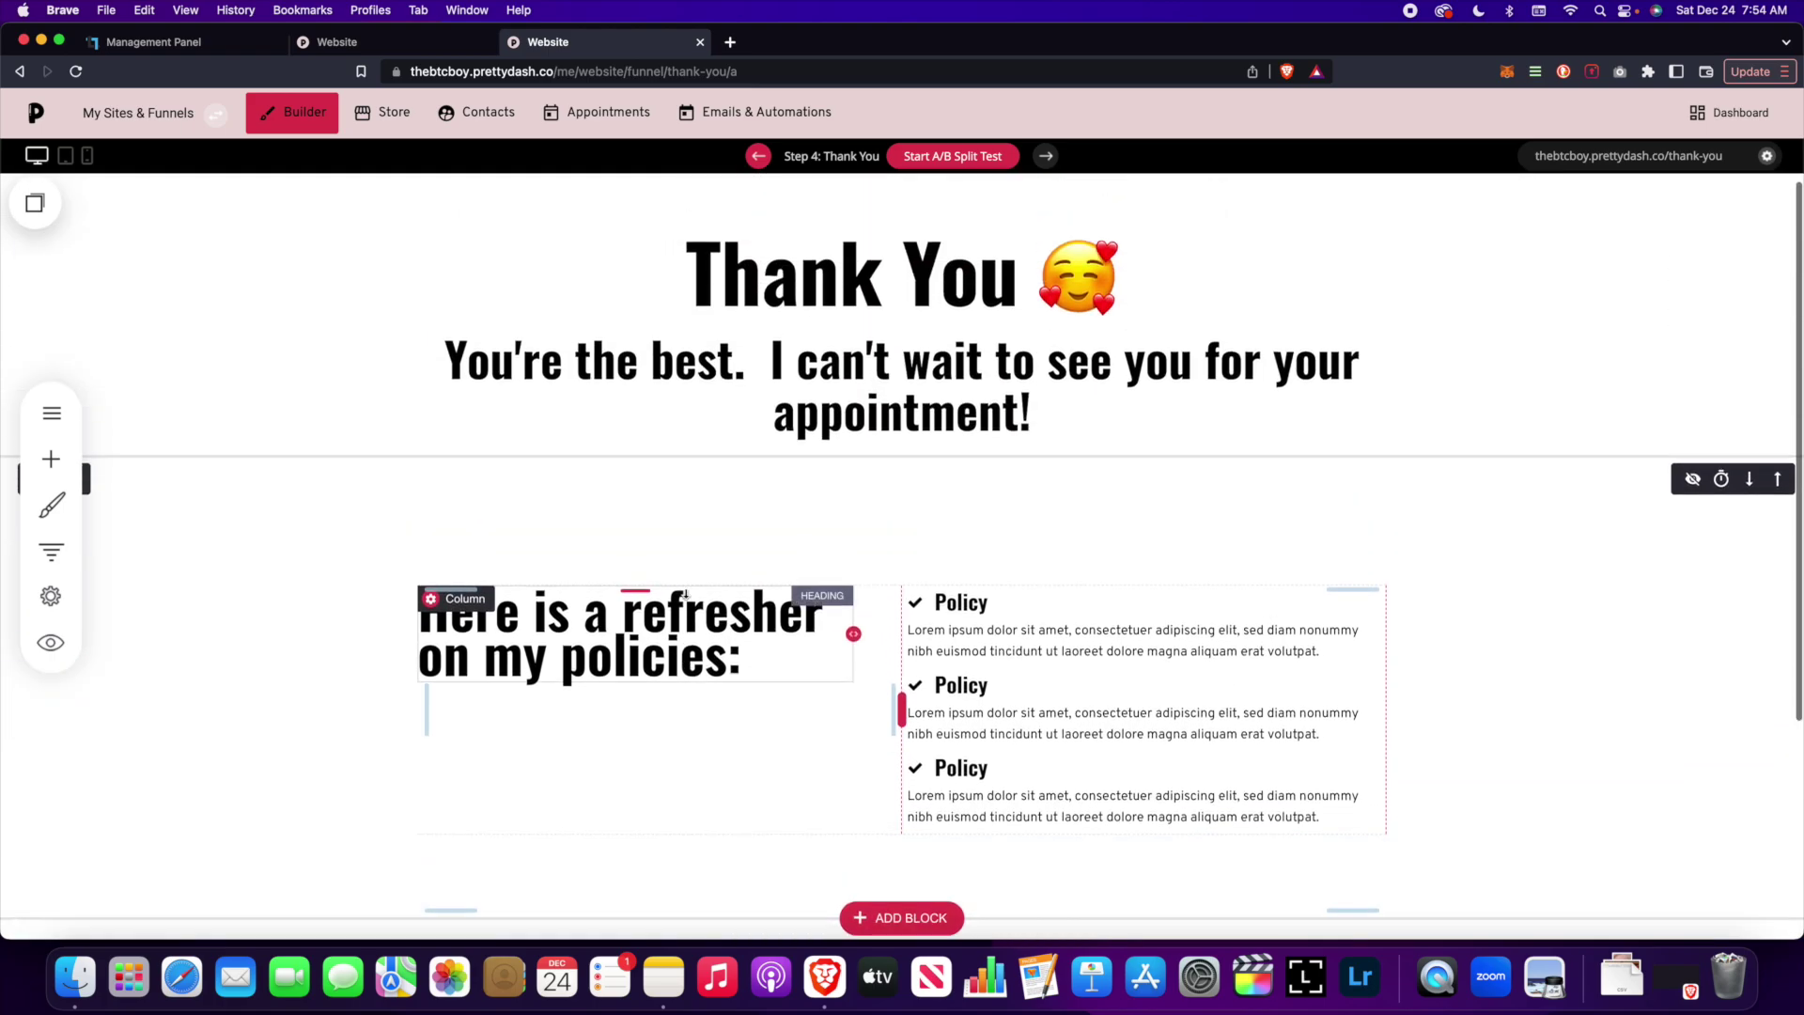
pyautogui.scroll(-5, 686, 596)
pyautogui.scroll(-3, 686, 597)
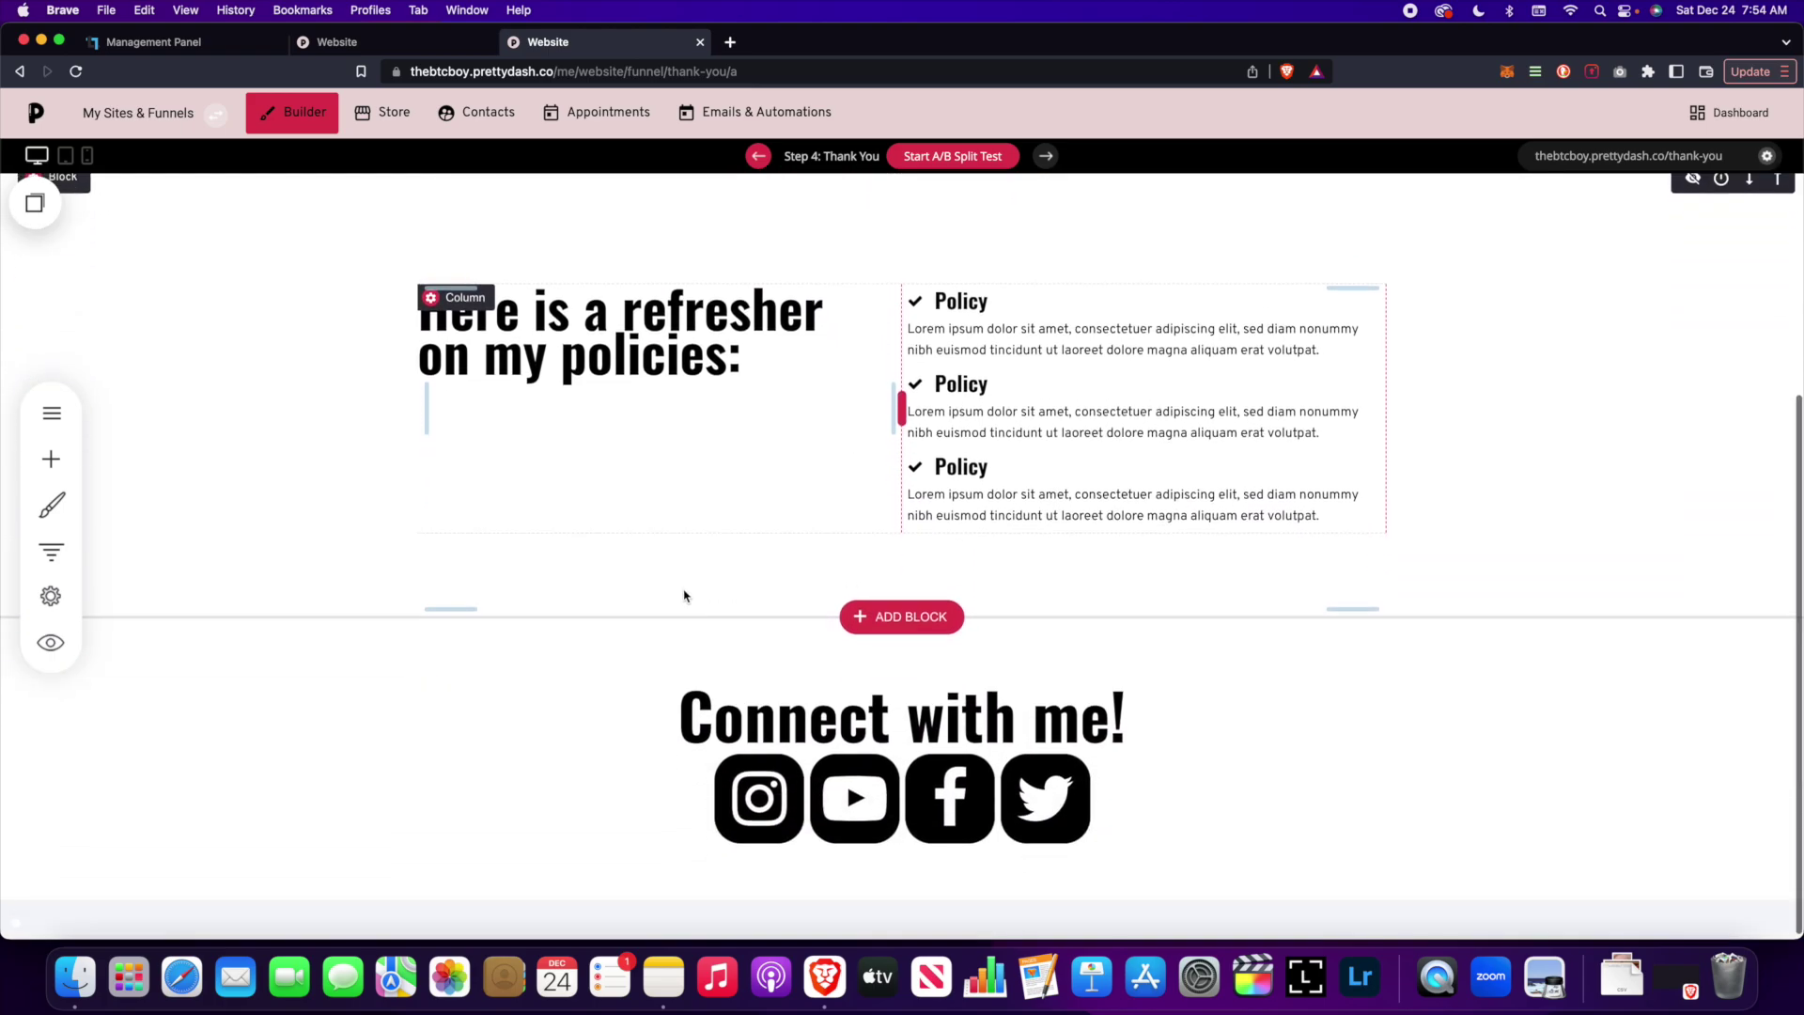
pyautogui.scroll(1, 902, 777)
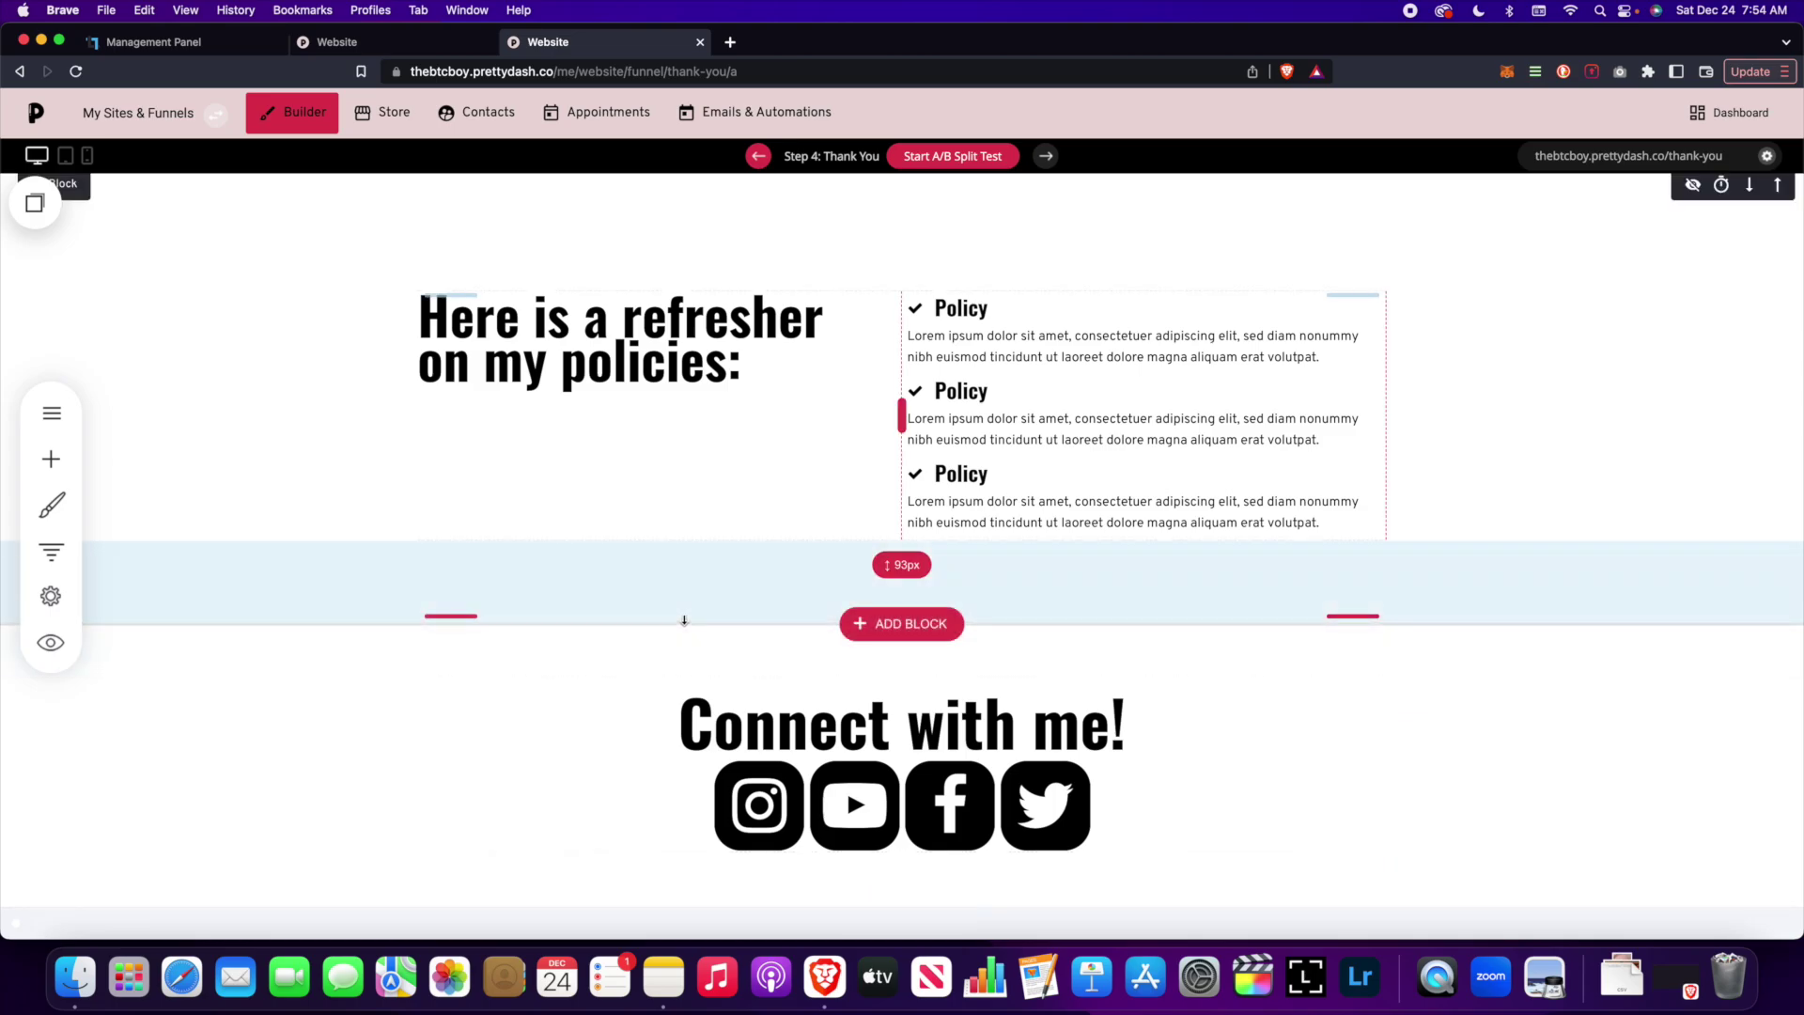
pyautogui.scroll(5, 685, 624)
pyautogui.scroll(-4, 679, 620)
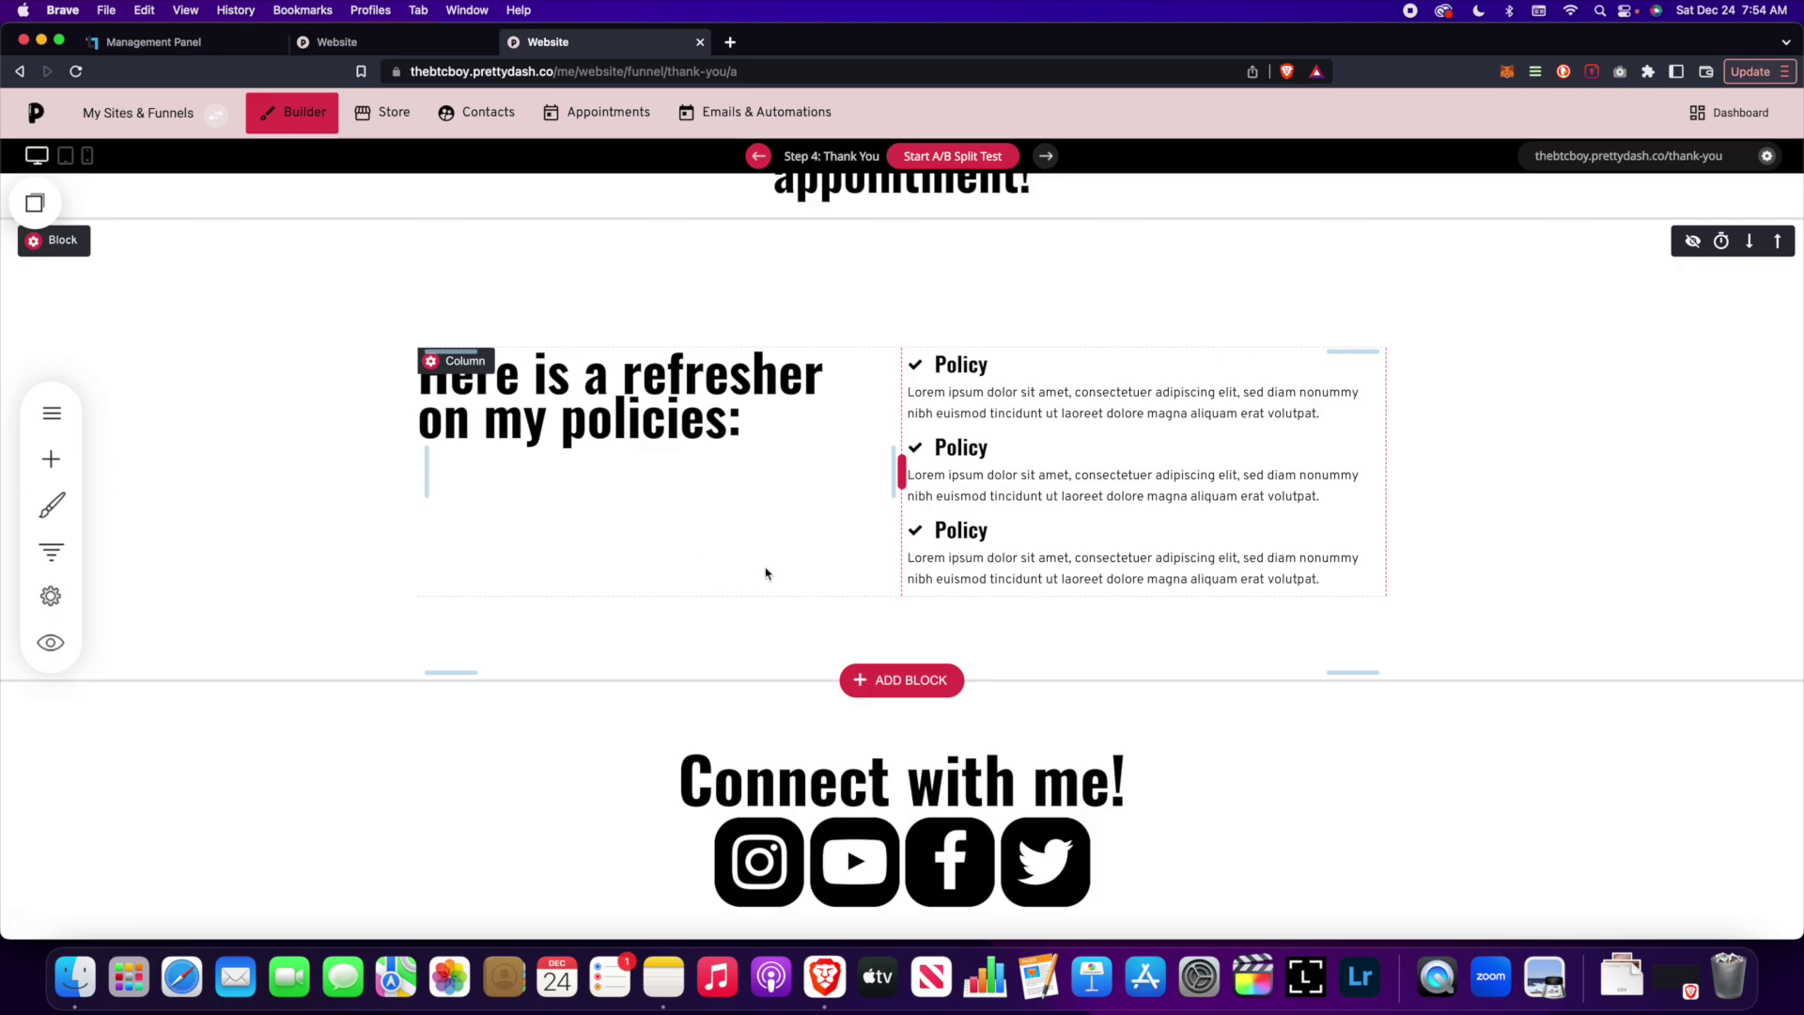
pyautogui.scroll(-2, 778, 592)
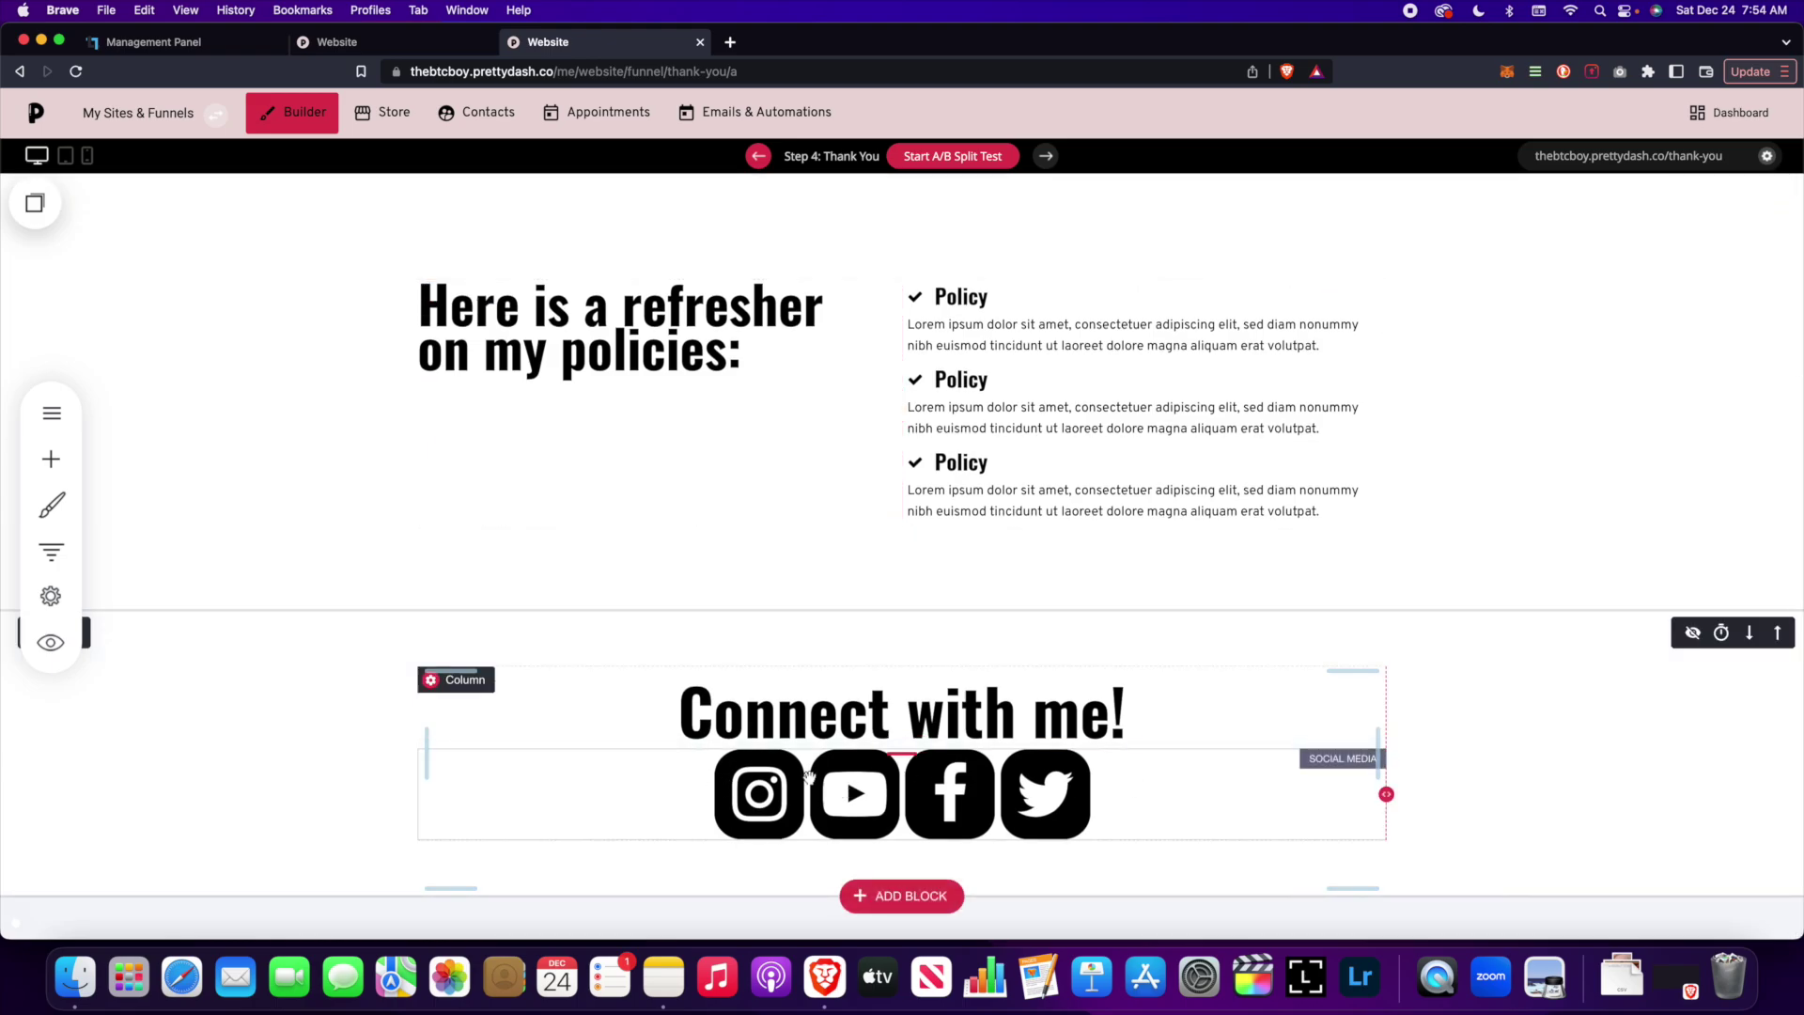
pyautogui.scroll(5, 761, 688)
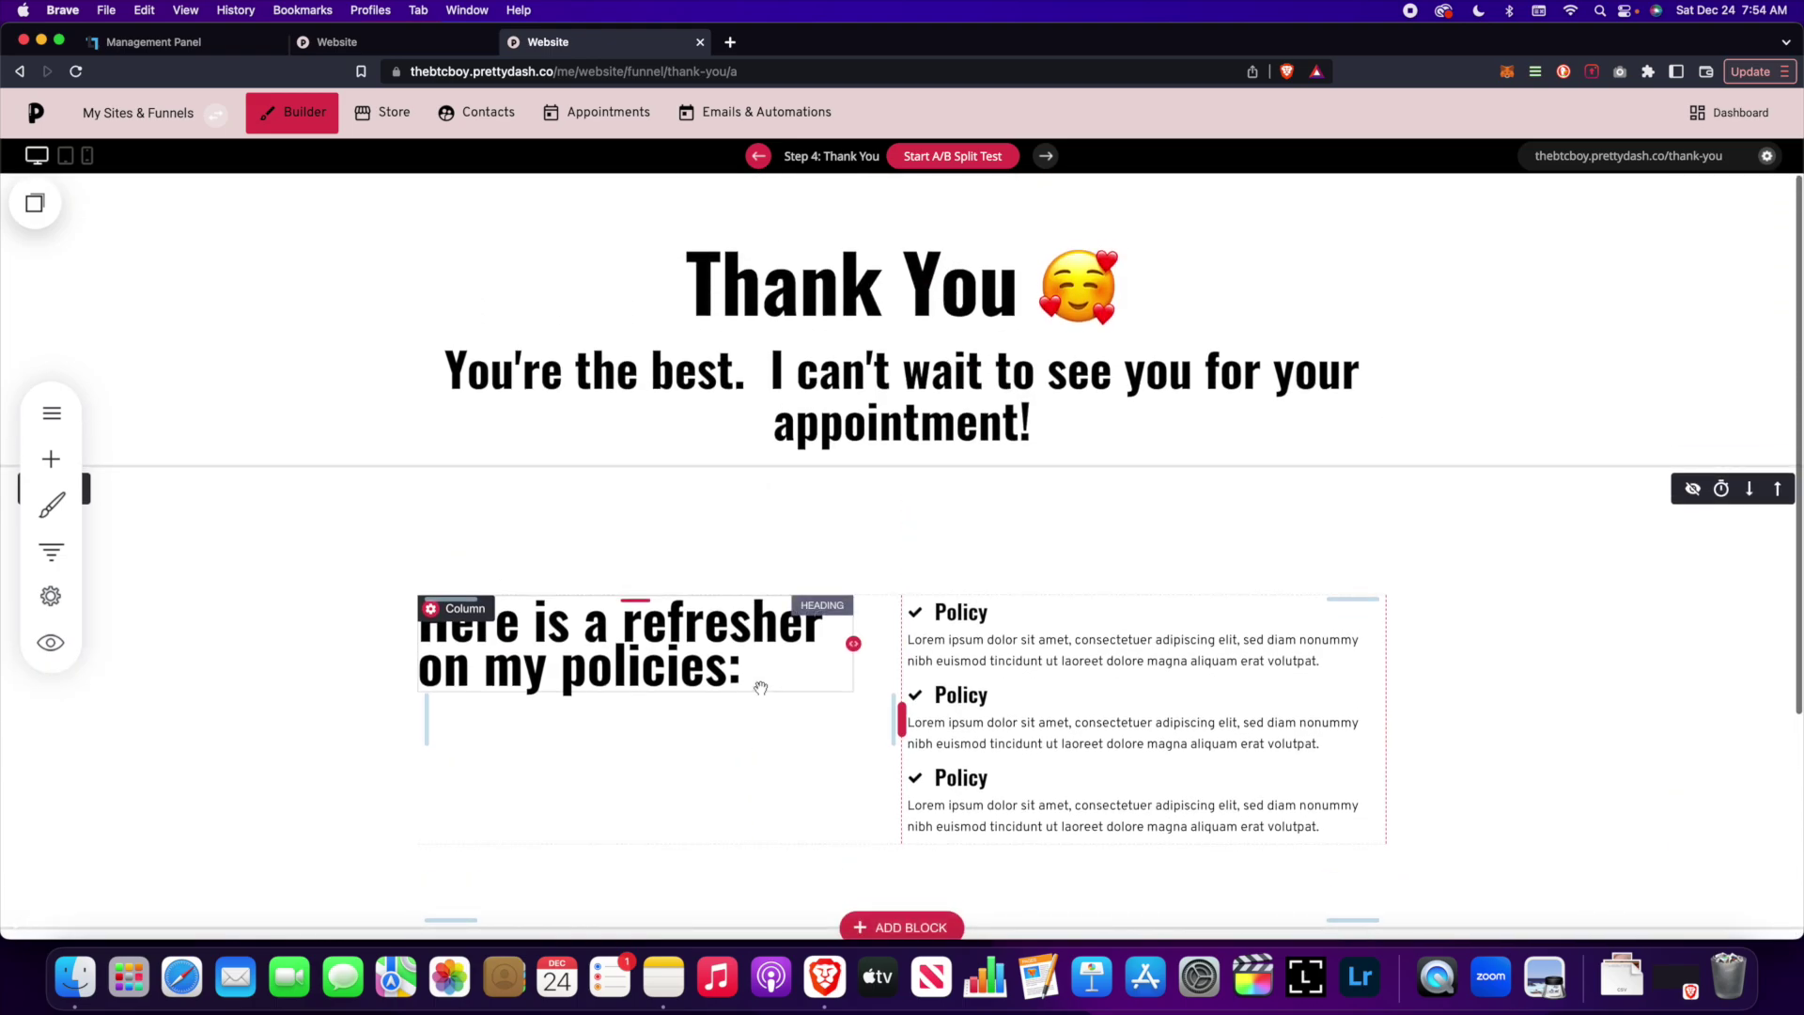
pyautogui.scroll(-5, 761, 688)
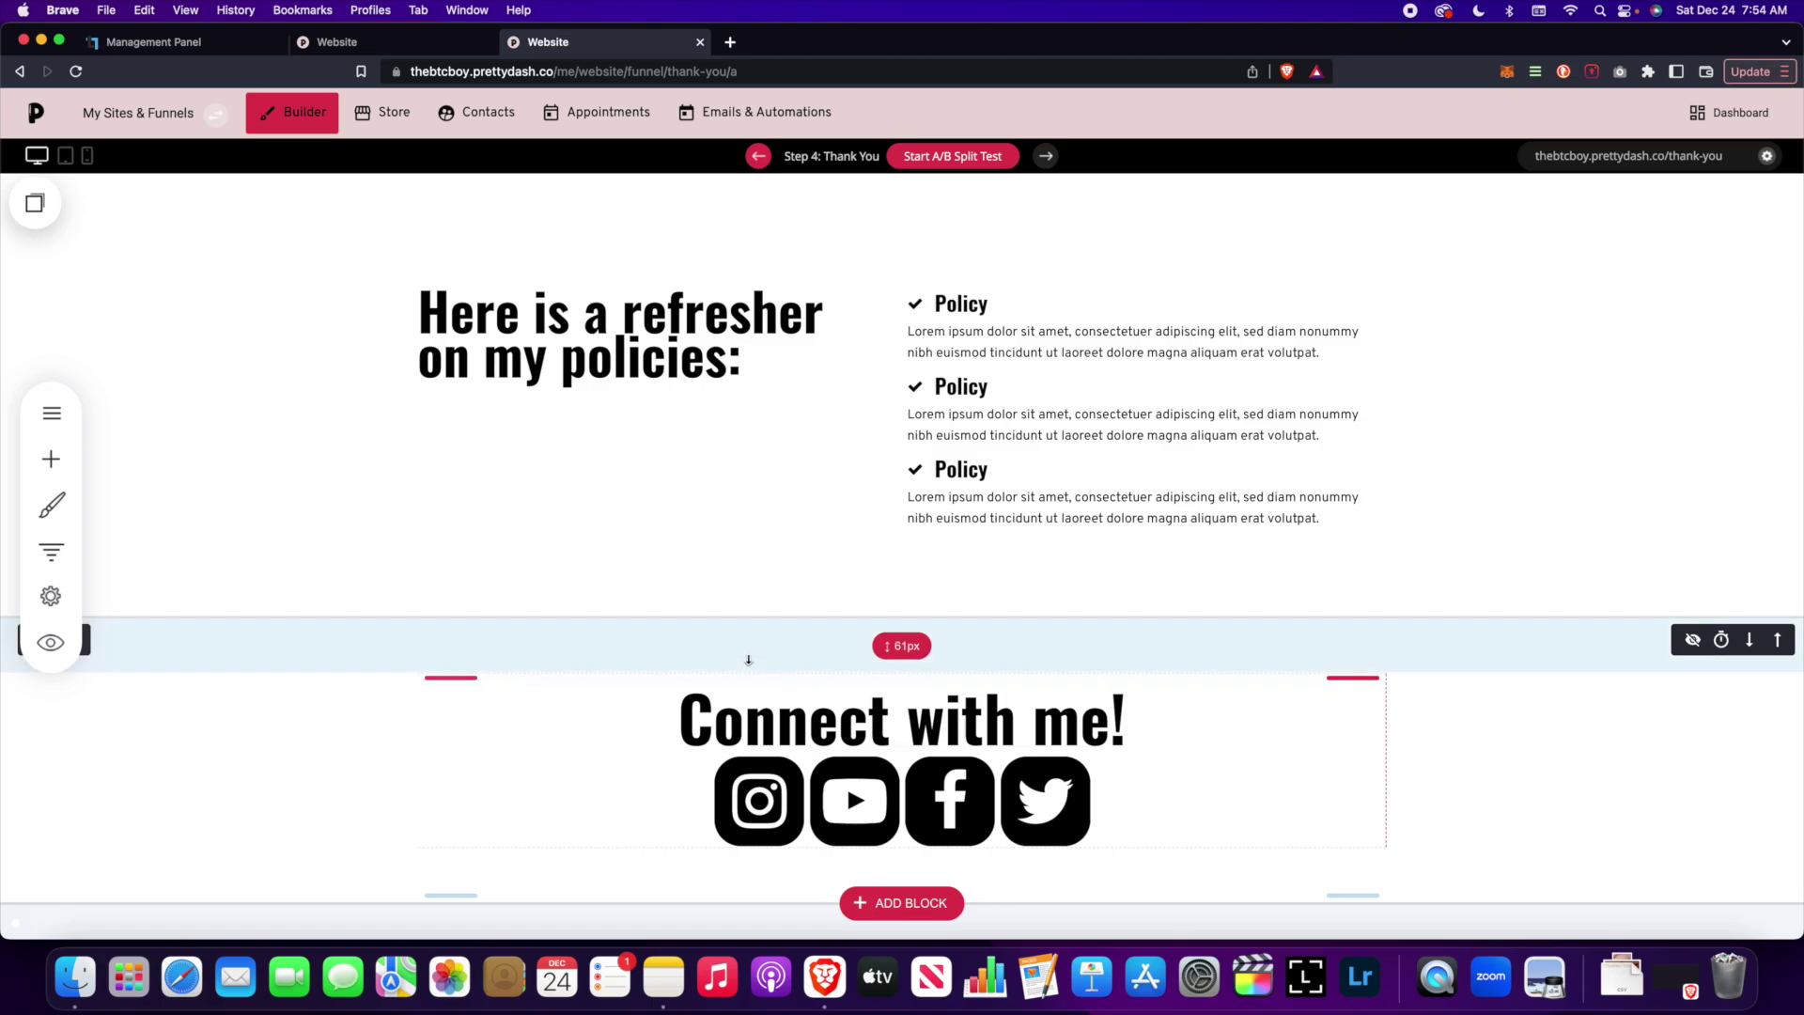
pyautogui.scroll(5, 1128, 564)
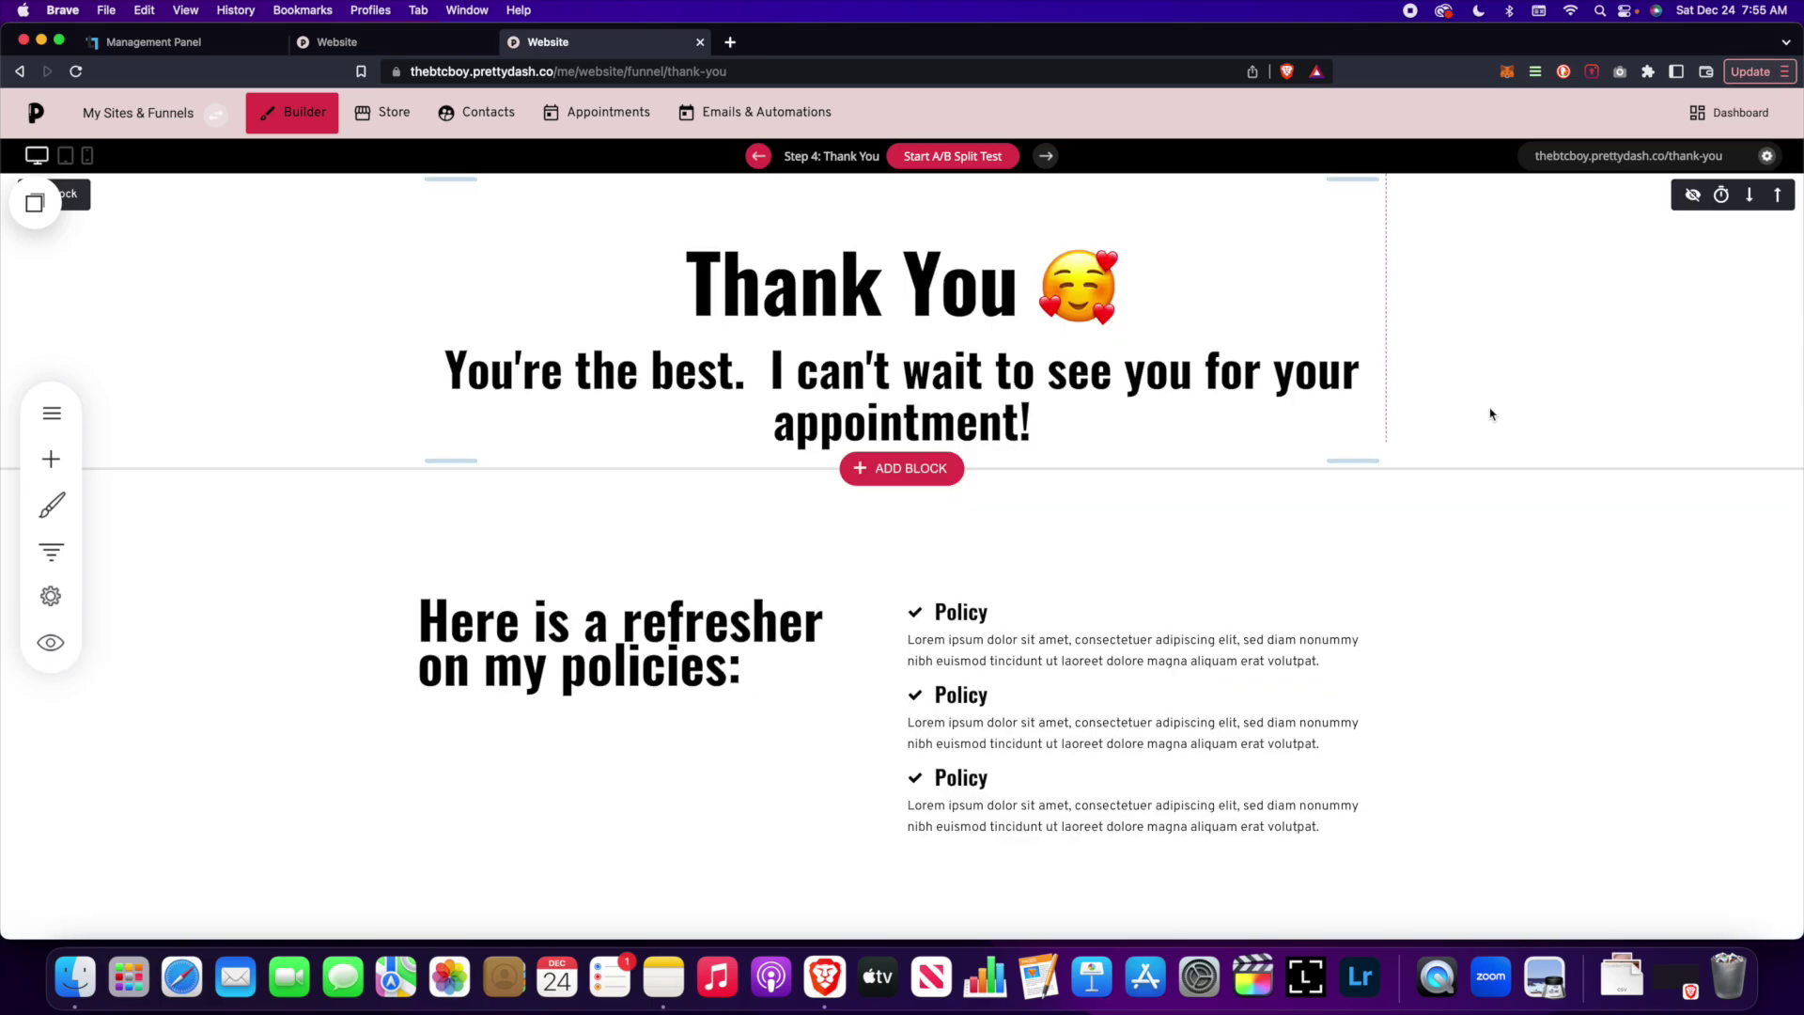